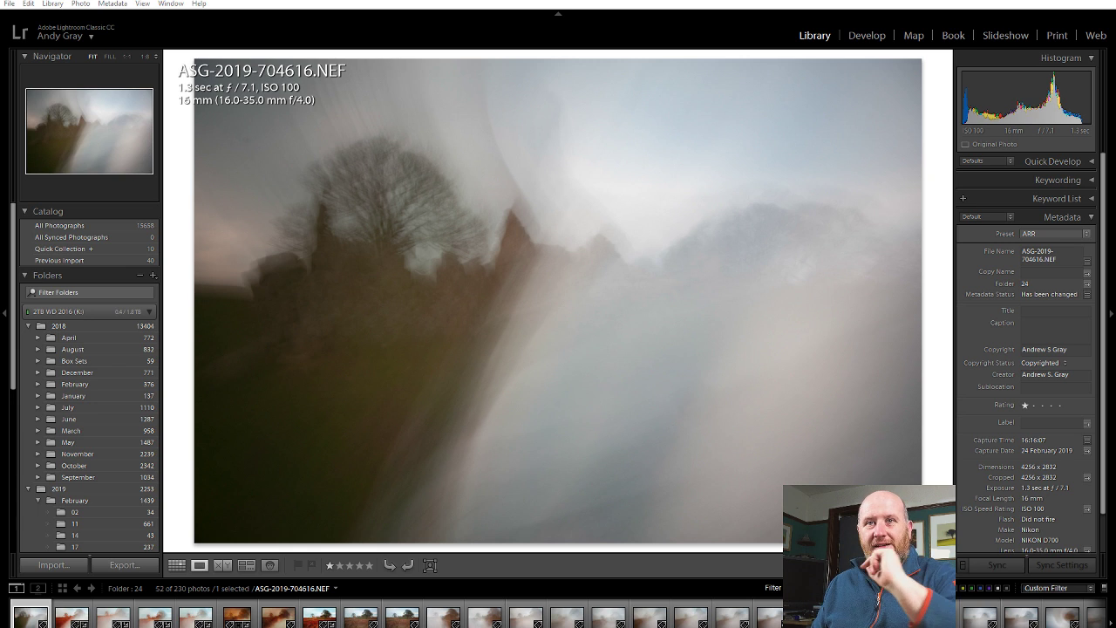
# Review the orange-toned tree edit and the saturated red moorland photo, and close the black-and-white ruins picture in the Photos viewer.
pyautogui.click(218, 615)
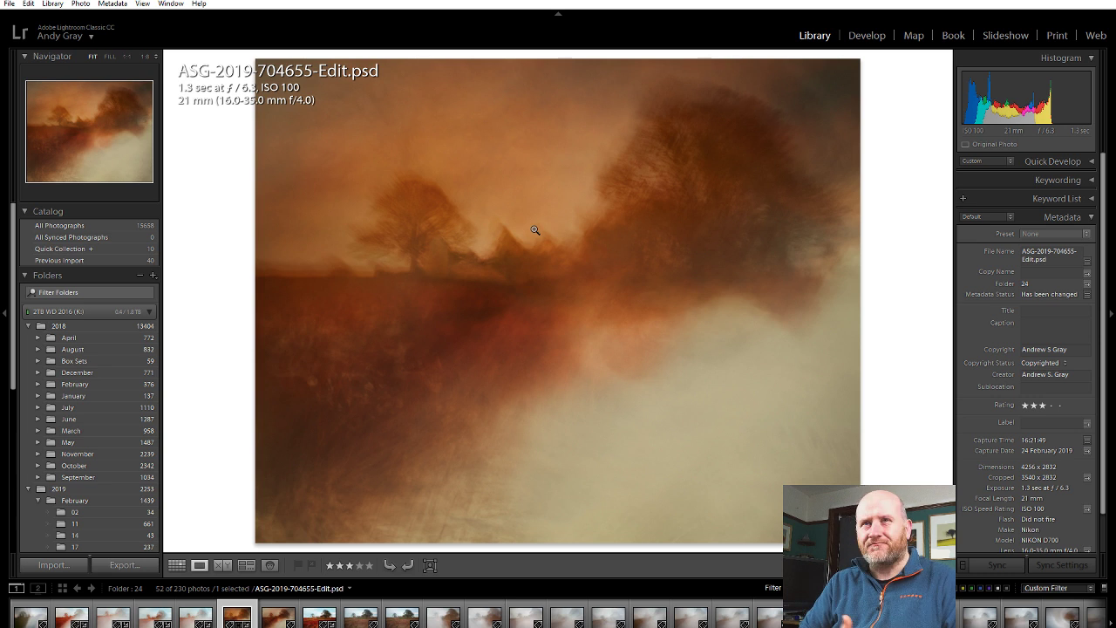
pyautogui.click(320, 615)
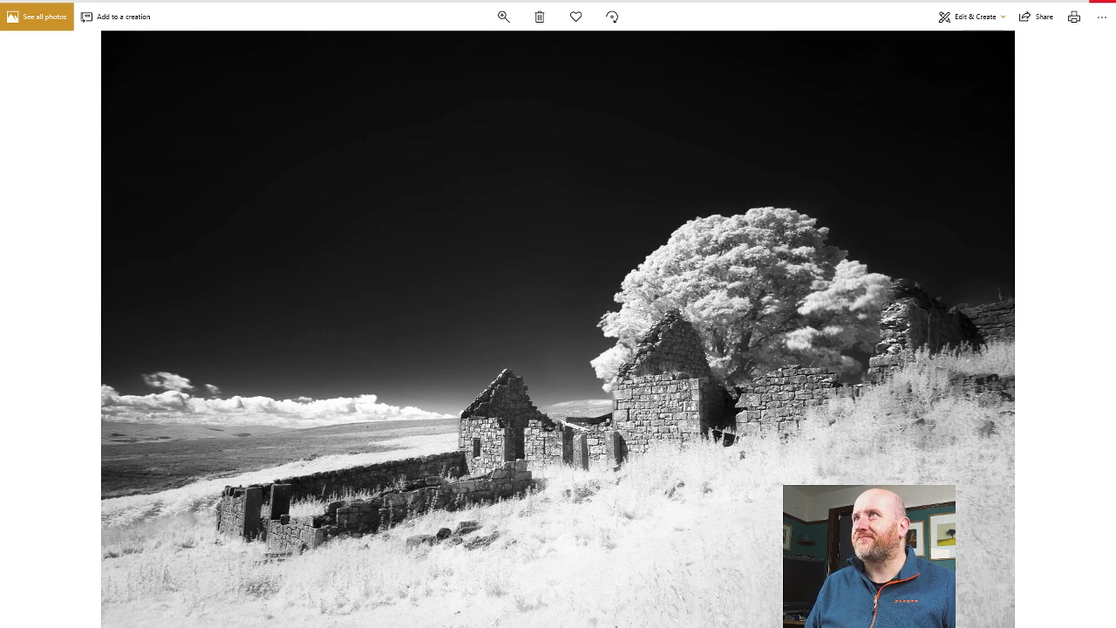
pyautogui.click(1104, 2)
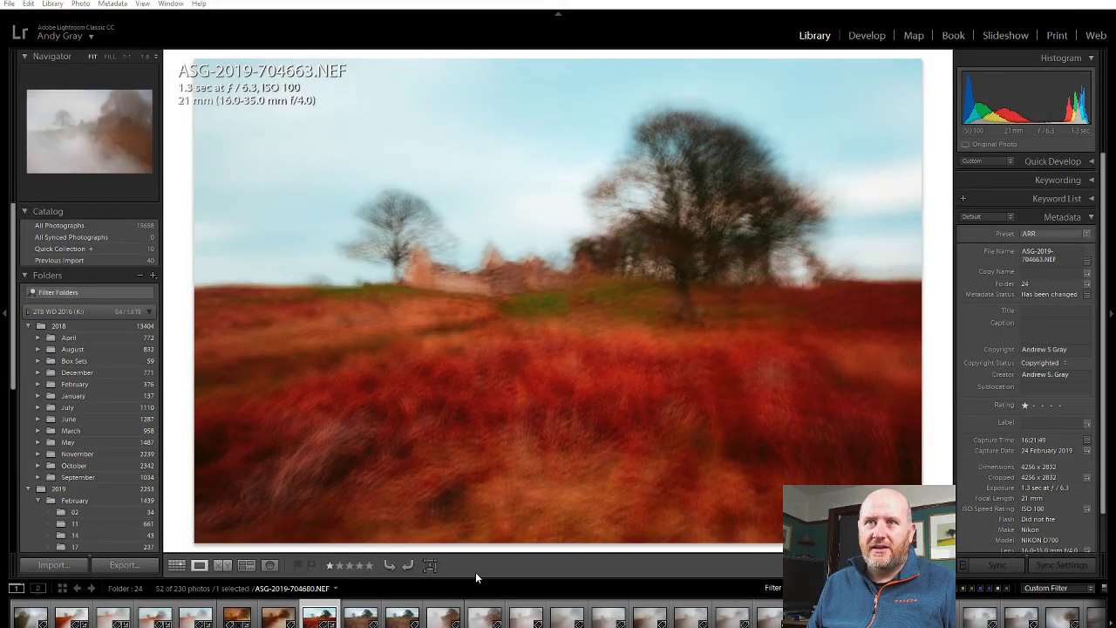
# Examine the one-star shots following ASG-2019-704663.NEF one by one, up to the misty 20 mm exposures around ASG-2019-704700.NEF.
pyautogui.scroll(-10, 434, 616)
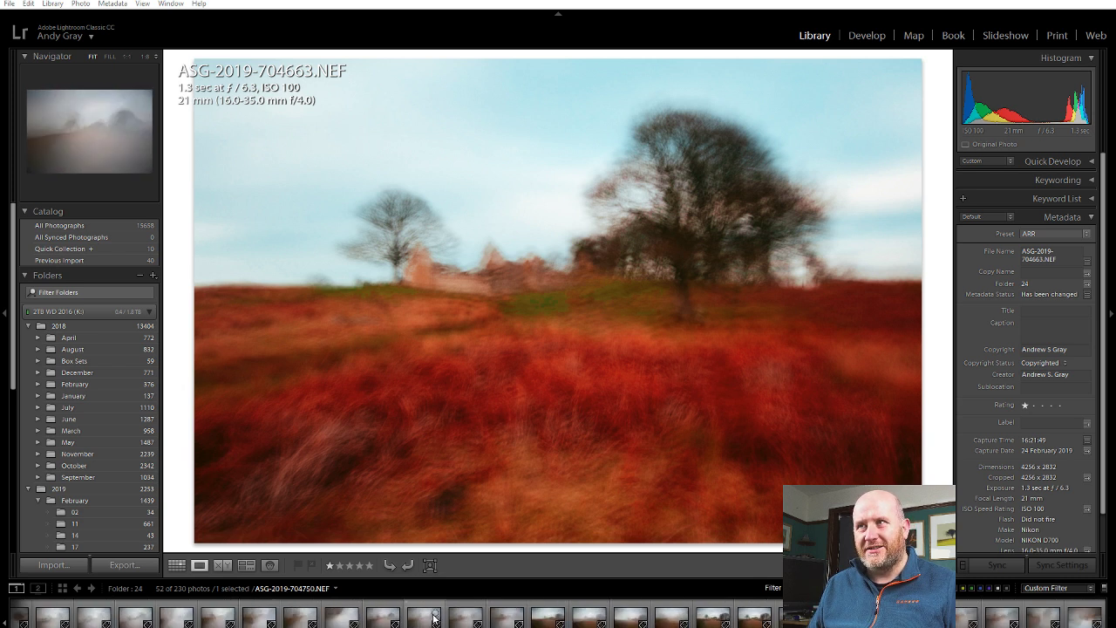
pyautogui.scroll(5, 434, 616)
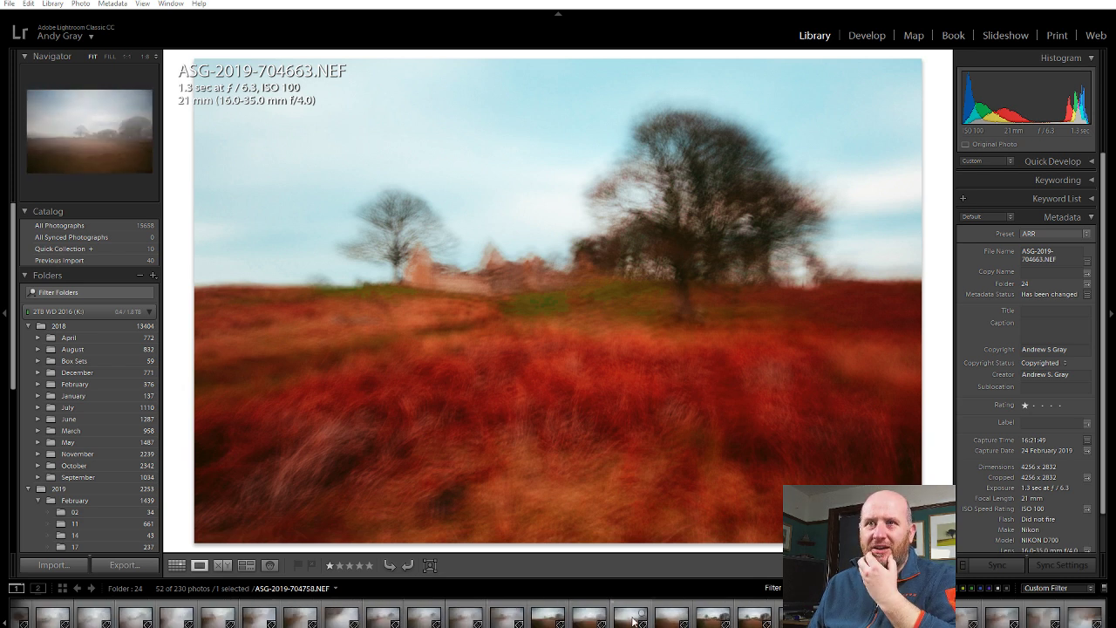
pyautogui.scroll(5, 434, 616)
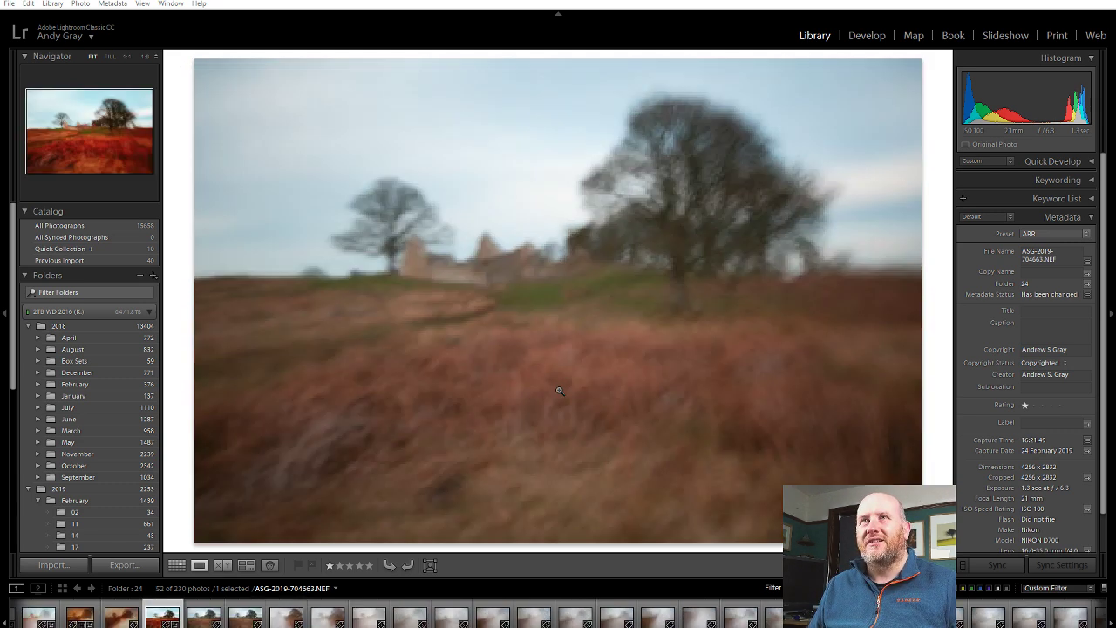
pyautogui.press('Right')
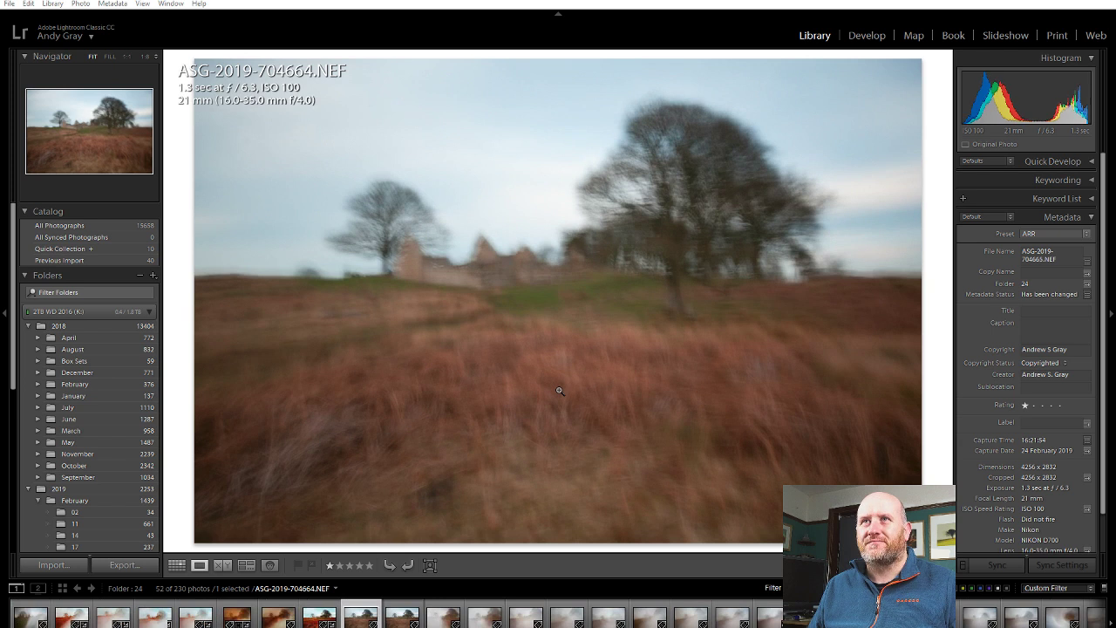
pyautogui.press('Right')
pyautogui.press('Right')
pyautogui.press('Right')
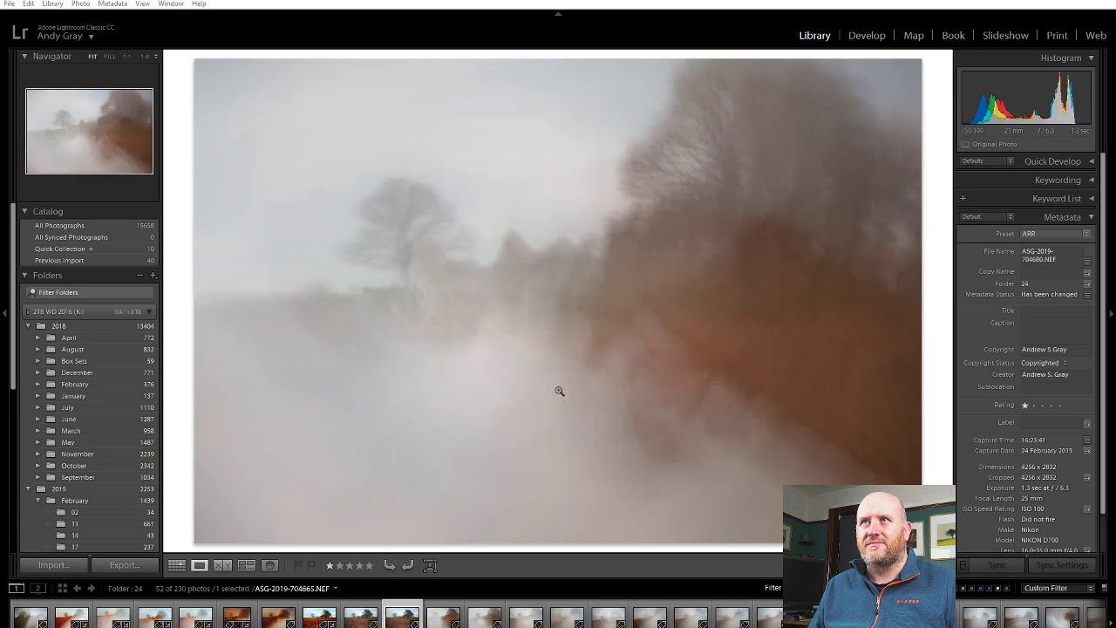
pyautogui.press('Right')
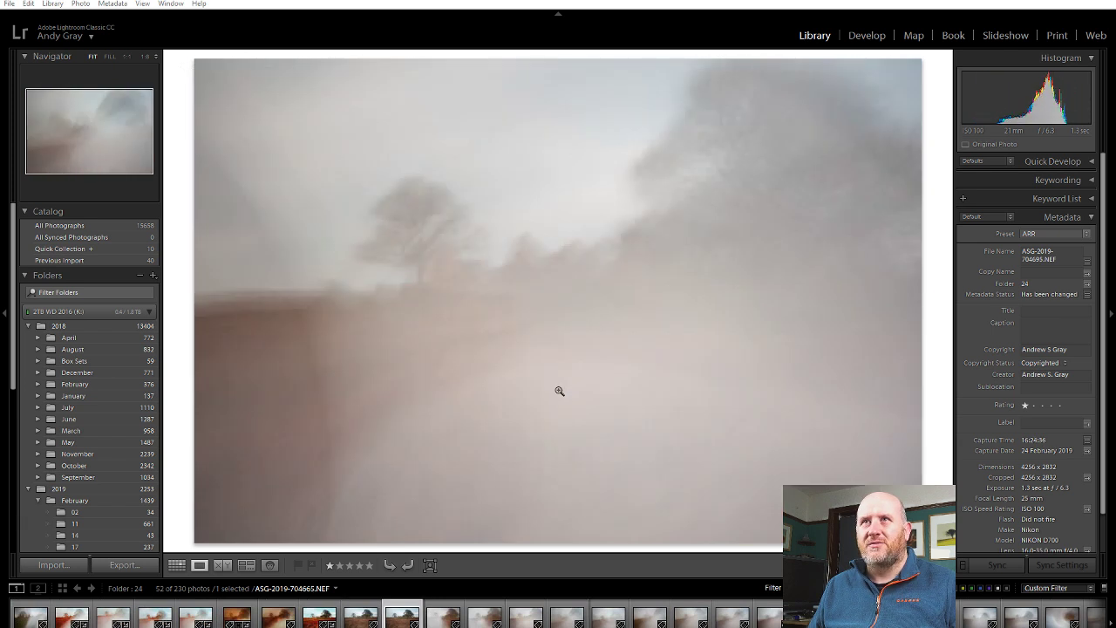
pyautogui.press('Right')
pyautogui.press('Right')
pyautogui.press('Right')
pyautogui.press('Right')
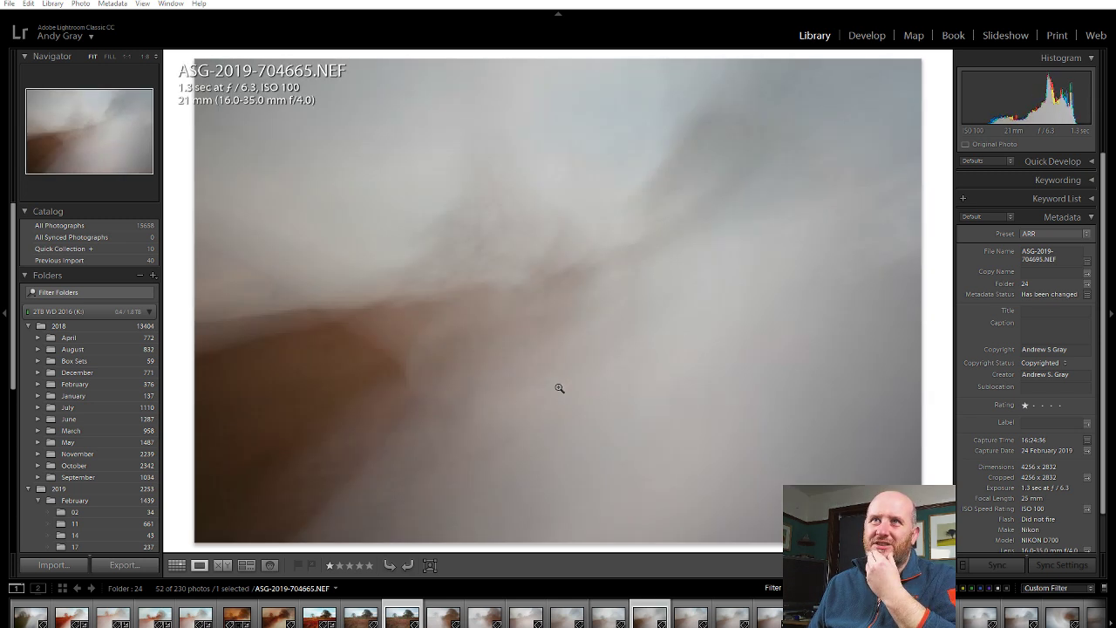
# Compare ASG-2019-704695.NEF with its neighbouring blurred tree exposures.
pyautogui.press('Left')
pyautogui.press('Left')
pyautogui.press('Left')
pyautogui.press('Left')
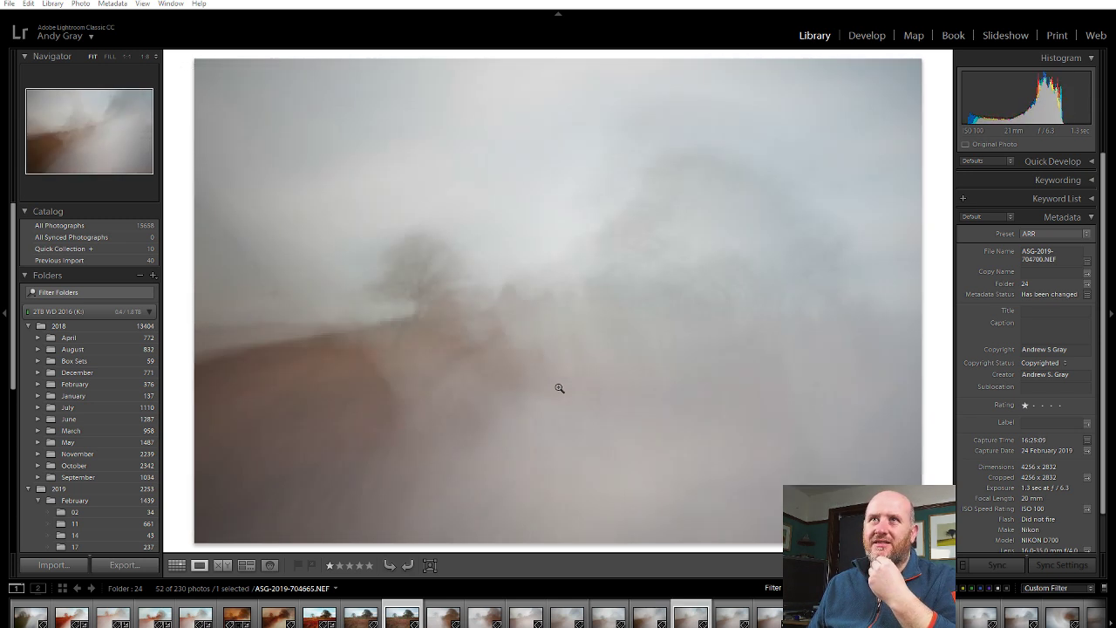
pyautogui.press('Left')
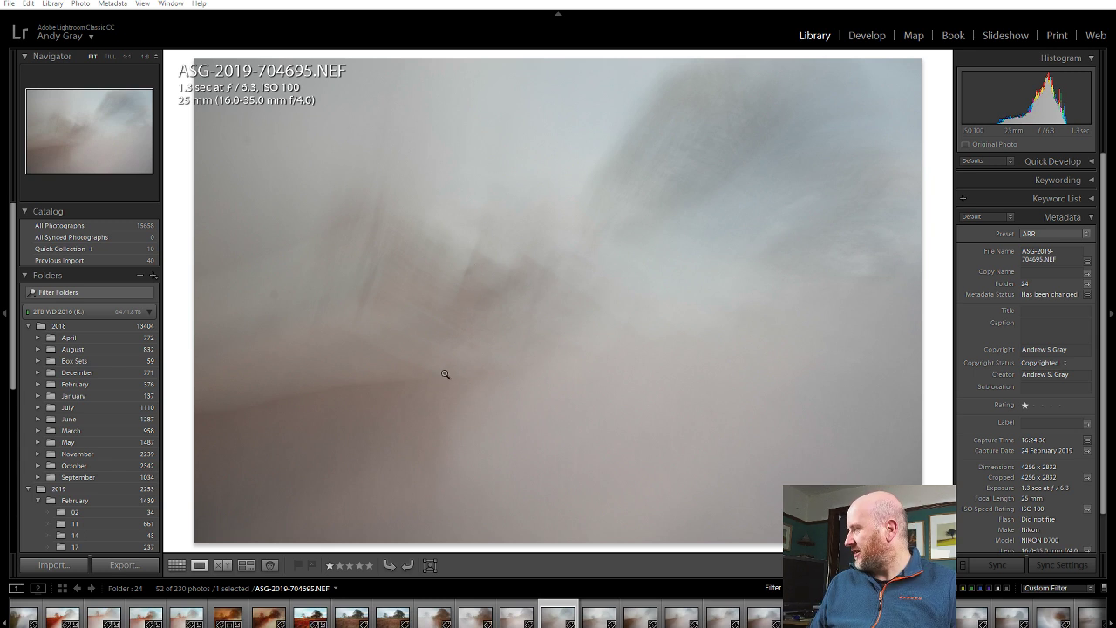
pyautogui.press('Left')
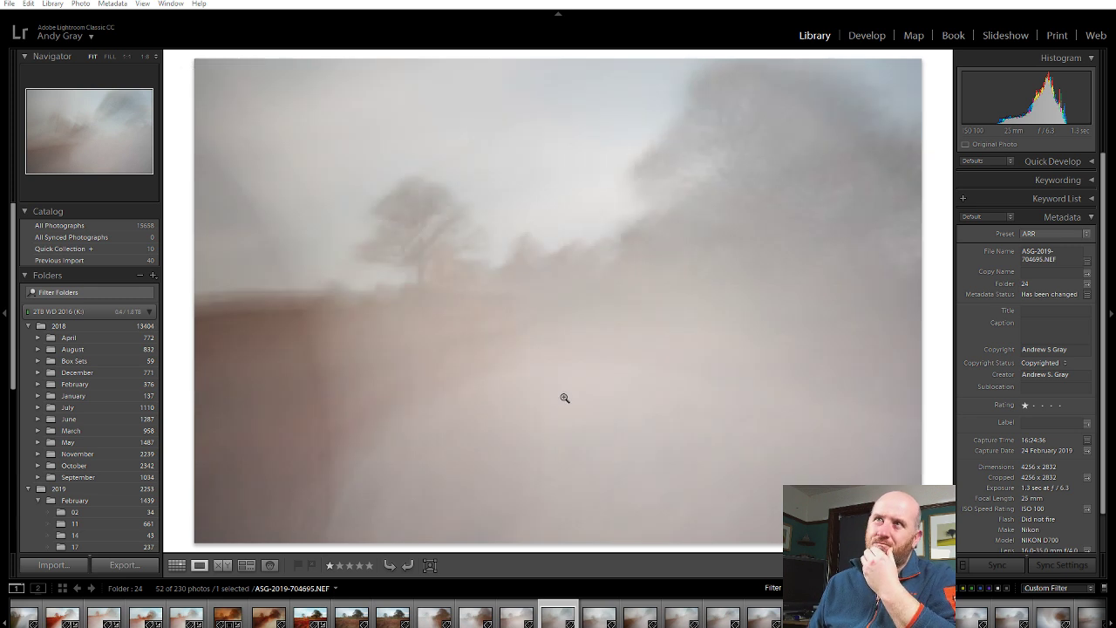
pyautogui.press('Right')
pyautogui.press('Right')
pyautogui.press('Right')
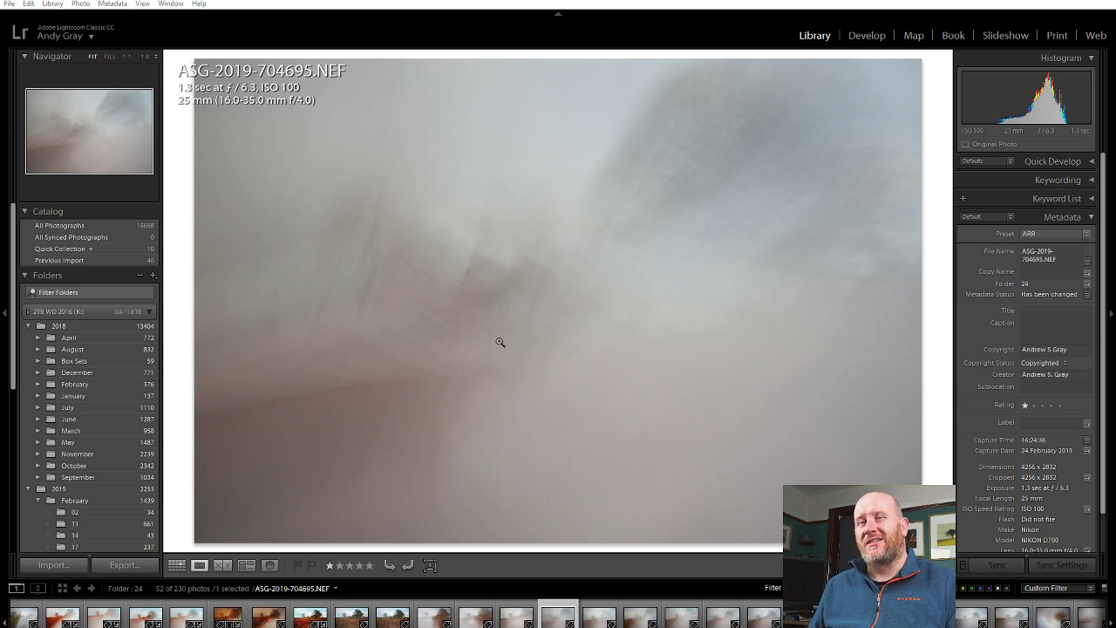
pyautogui.press('Left')
pyautogui.press('Right')
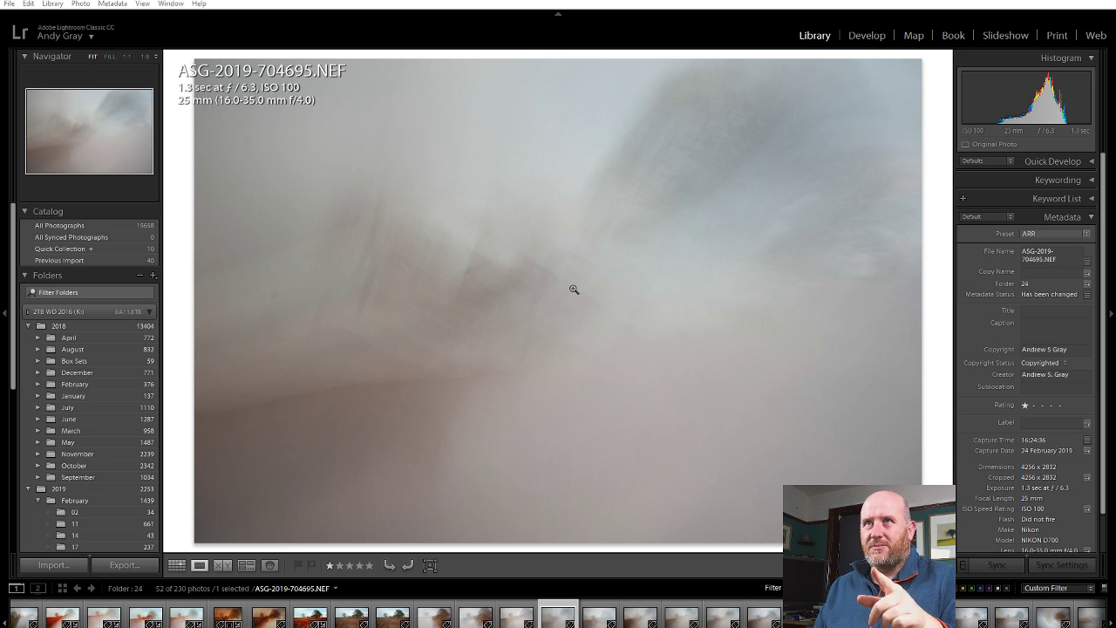
# Examine the 20 mm multiple exposures from ASG-2019-704700.NEF onward, up to the circular tree blur in ASG-2019-704725.NEF.
pyautogui.press('Right')
pyautogui.press('Right')
pyautogui.press('Right')
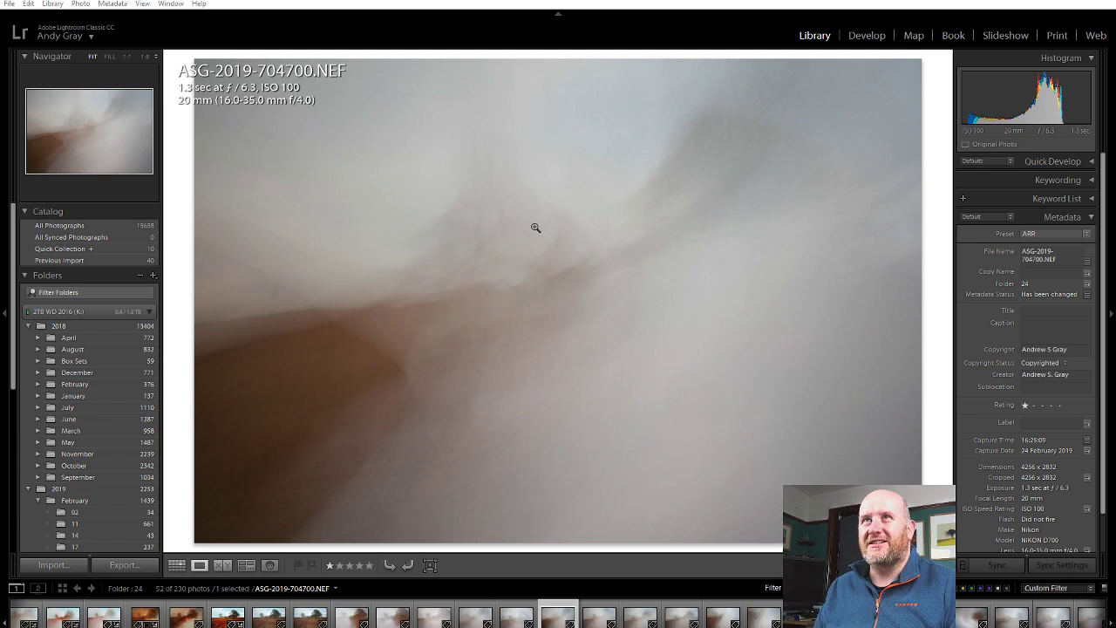
pyautogui.press('Right')
pyautogui.press('Right')
pyautogui.press('Right')
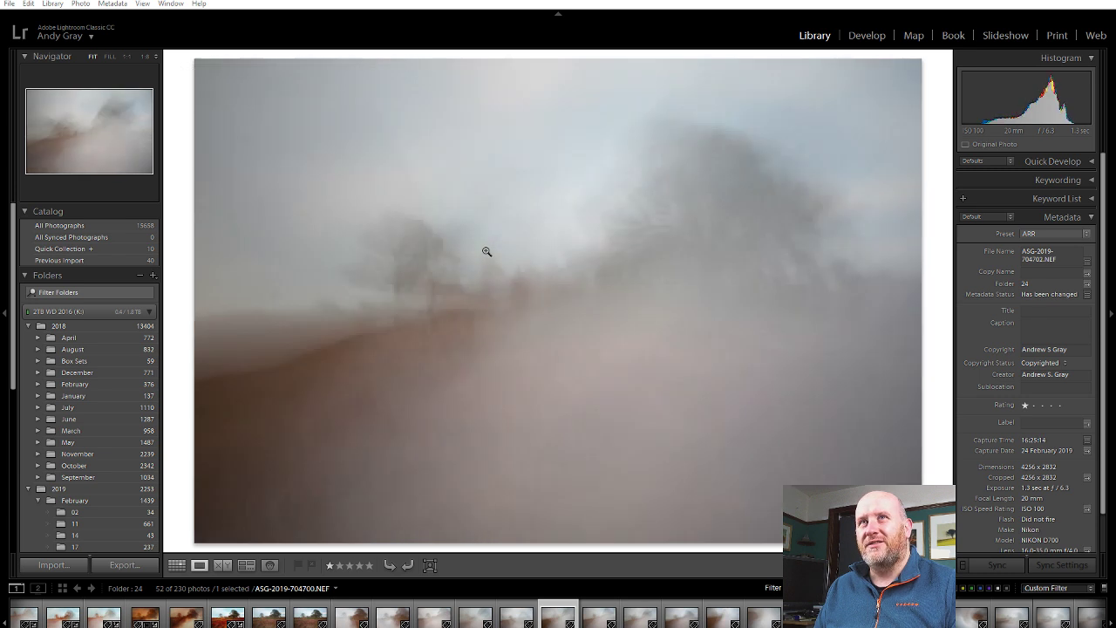
pyautogui.press('Right')
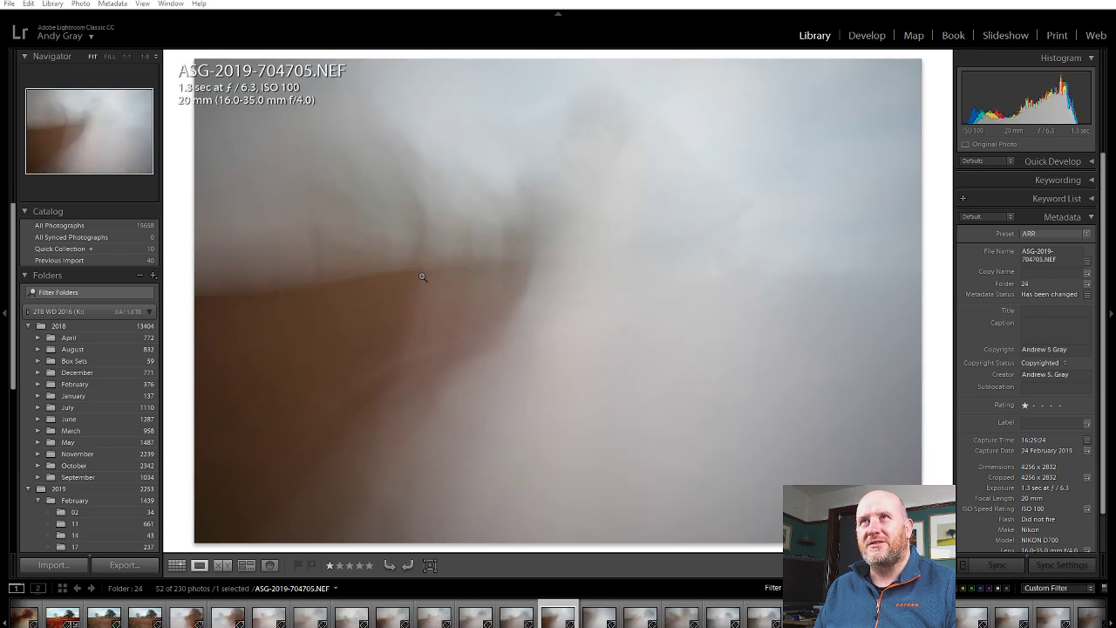
pyautogui.press('Right')
pyautogui.press('Right')
pyautogui.press('Right')
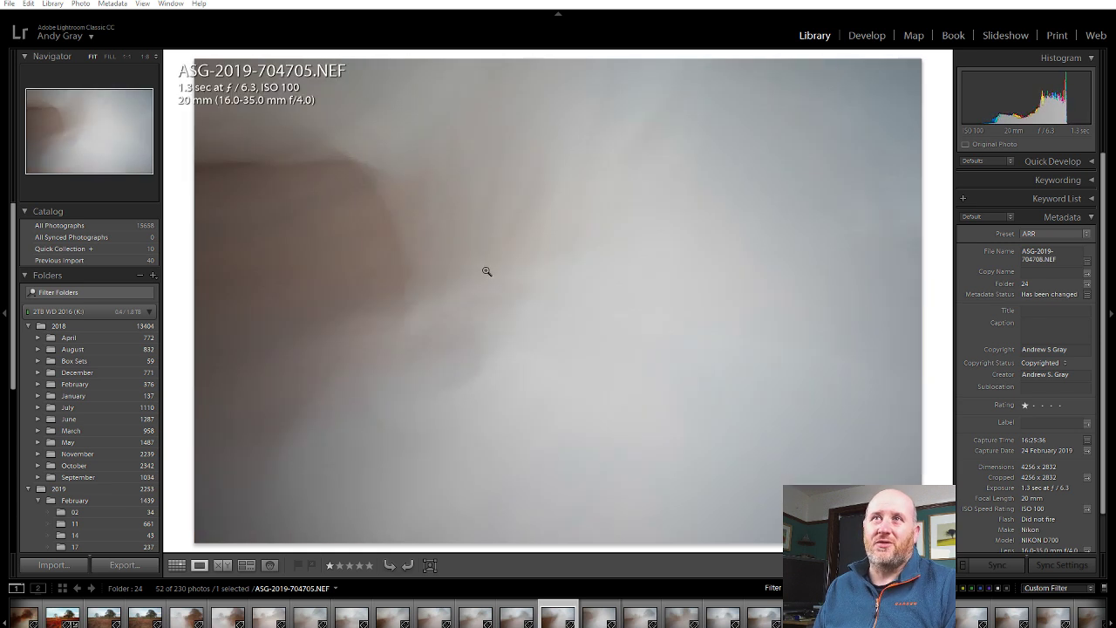
pyautogui.press('Right')
pyautogui.press('Right')
pyautogui.press('Right')
pyautogui.press('Right')
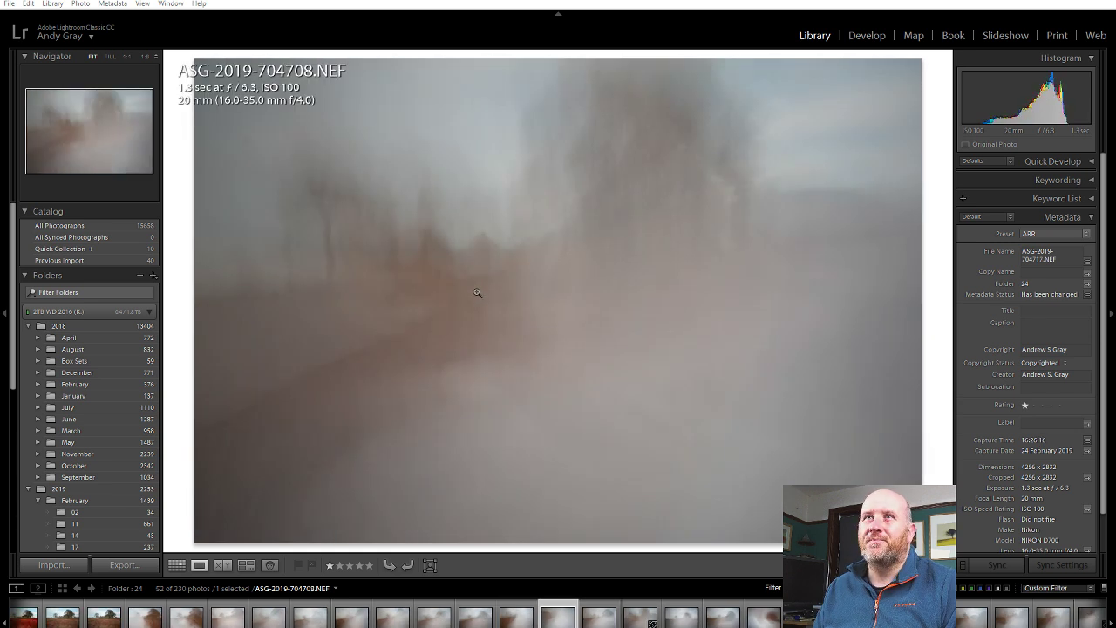
pyautogui.press('Right')
pyautogui.press('Right')
pyautogui.press('Right')
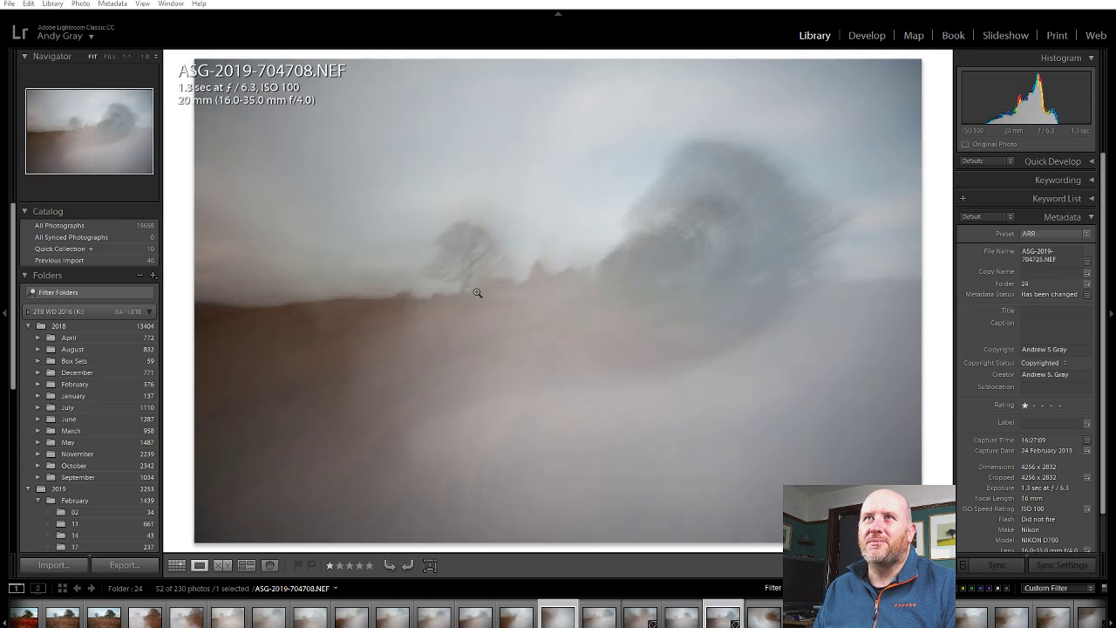
# Compare ASG-2019-704725.NEF with its neighbours and examine the following 16 mm exposures up to ASG-2019-704737.NEF.
pyautogui.press('Left')
pyautogui.press('Left')
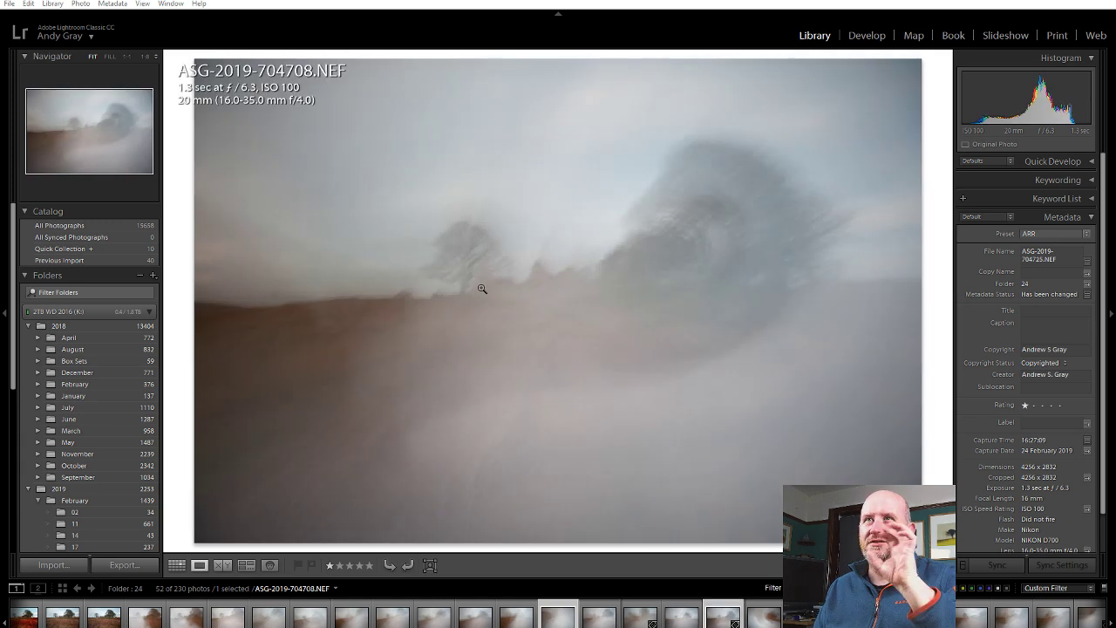
pyautogui.press('Right')
pyautogui.press('Right')
pyautogui.press('Right')
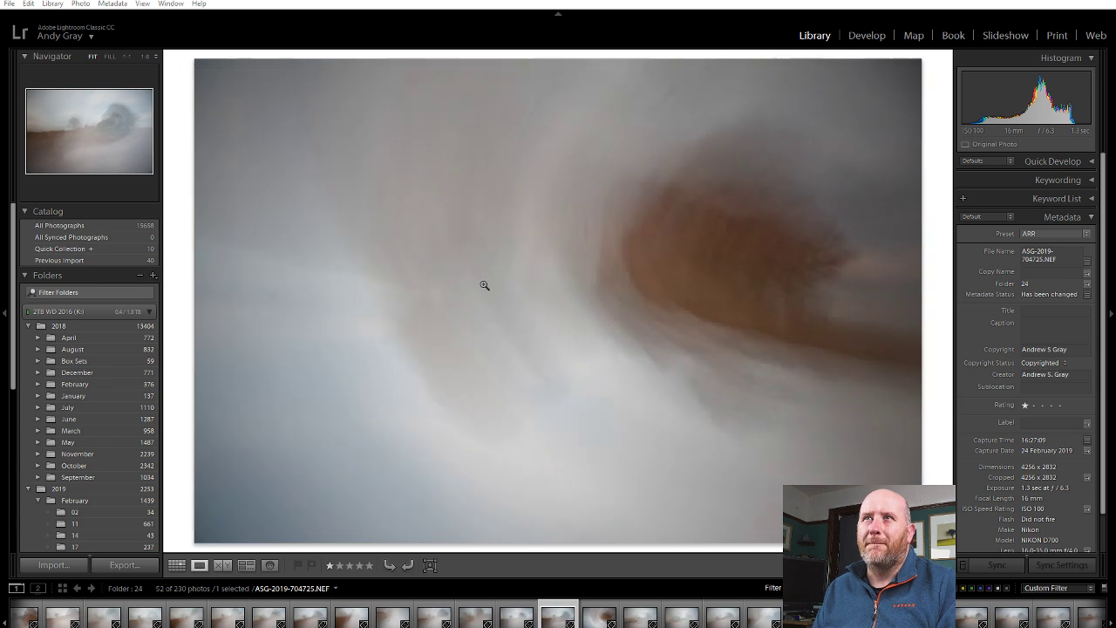
pyautogui.press('Right')
pyautogui.press('Right')
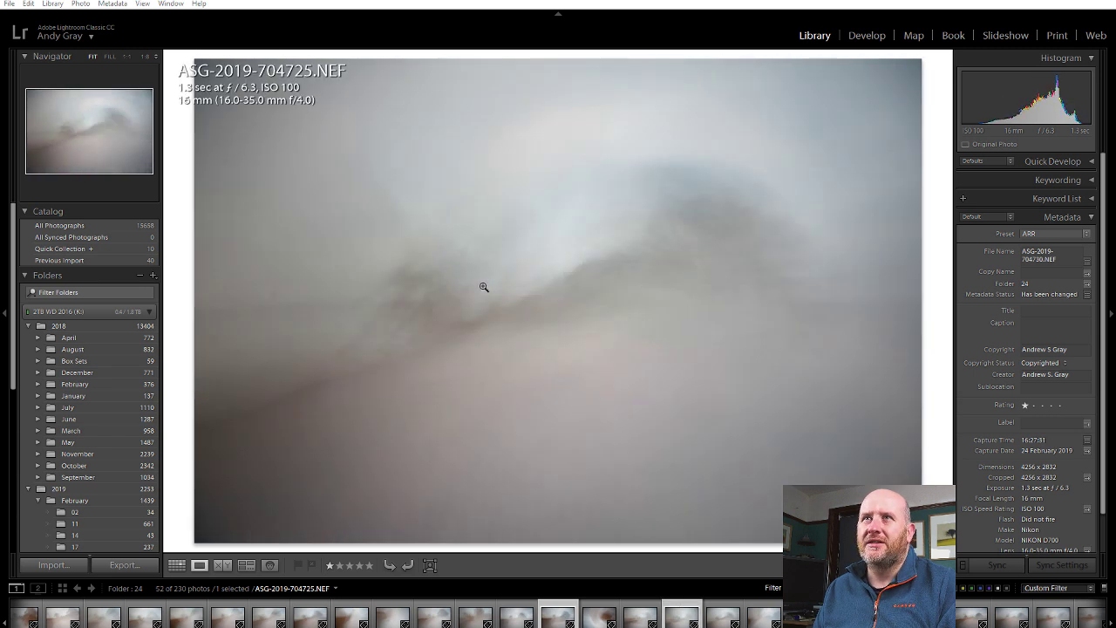
pyautogui.press('Right')
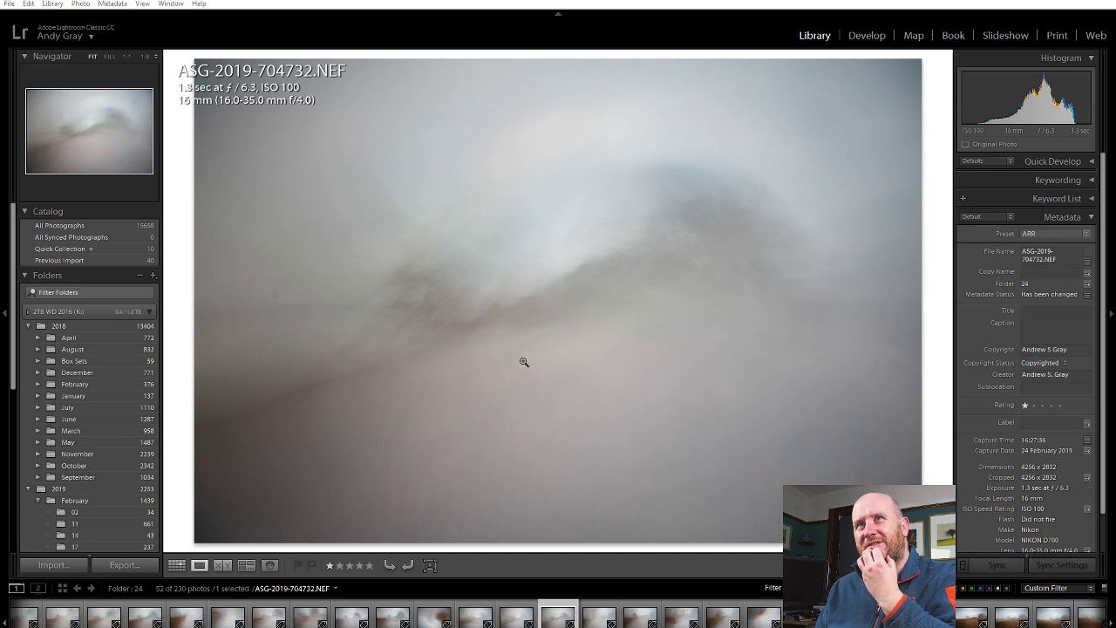
pyautogui.press('Right')
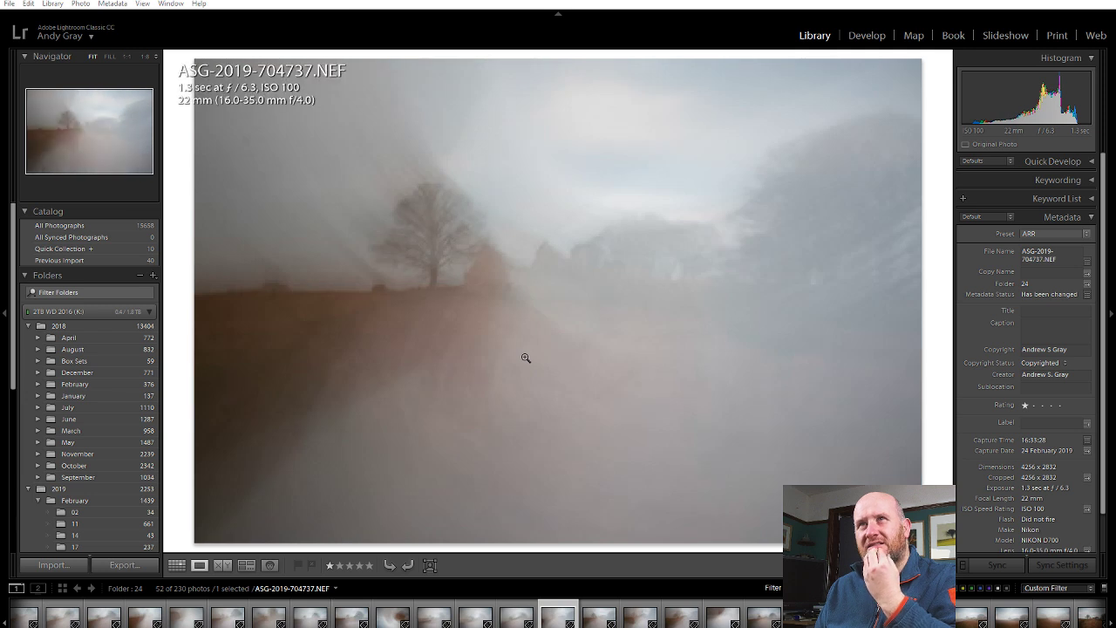
# Examine the remaining one-star photos after ASG-2019-704737.NEF, through to the 19 mm exposures around ASG-2019-704795.NEF.
pyautogui.press('Right')
pyautogui.press('Right')
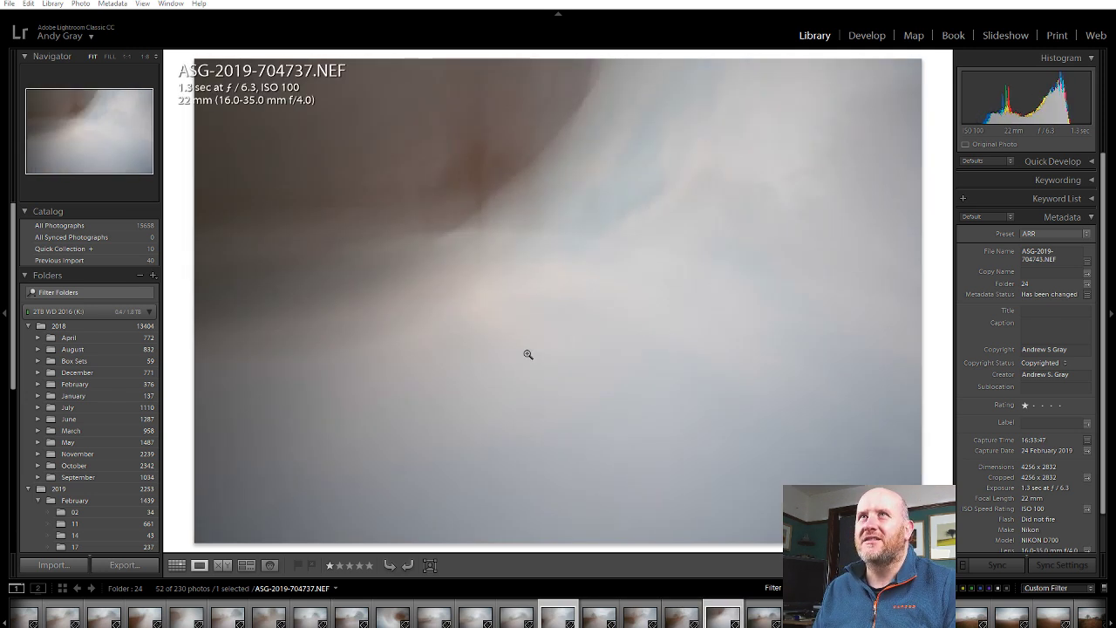
pyautogui.press('Right')
pyautogui.press('Right')
pyautogui.press('Right')
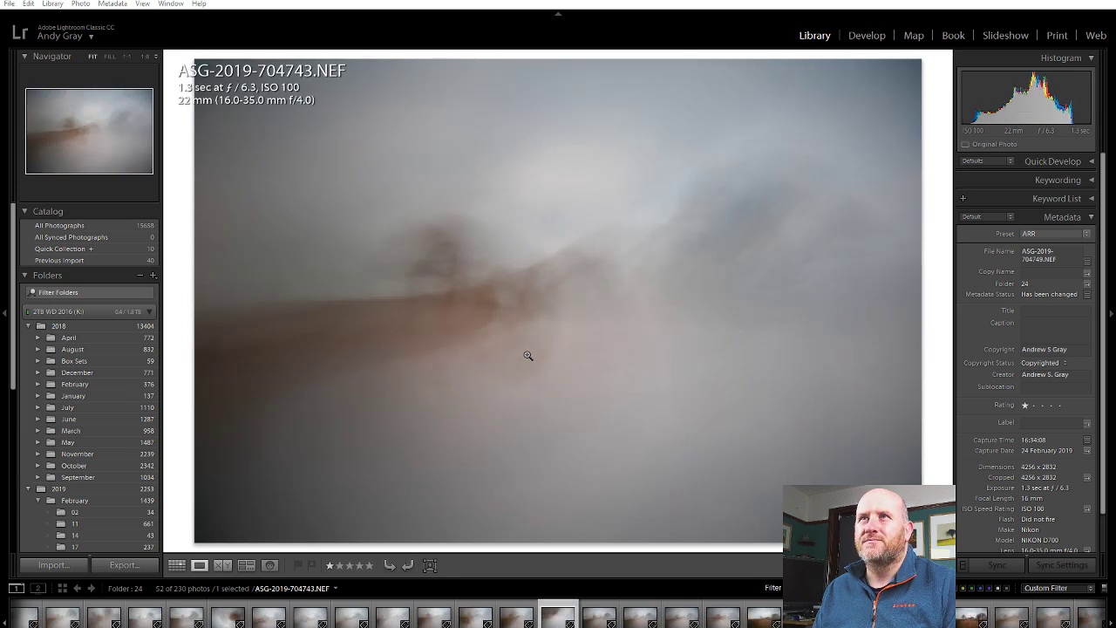
pyautogui.press('Right')
pyautogui.press('Right')
pyautogui.press('Right')
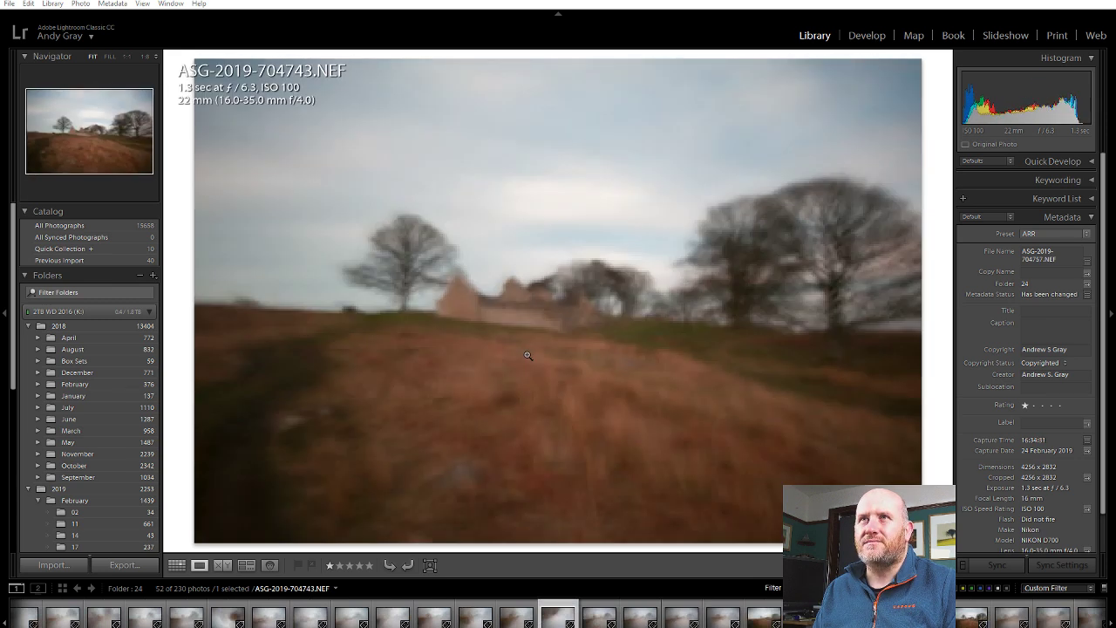
pyautogui.press('Right')
pyautogui.press('Right')
pyautogui.press('Right')
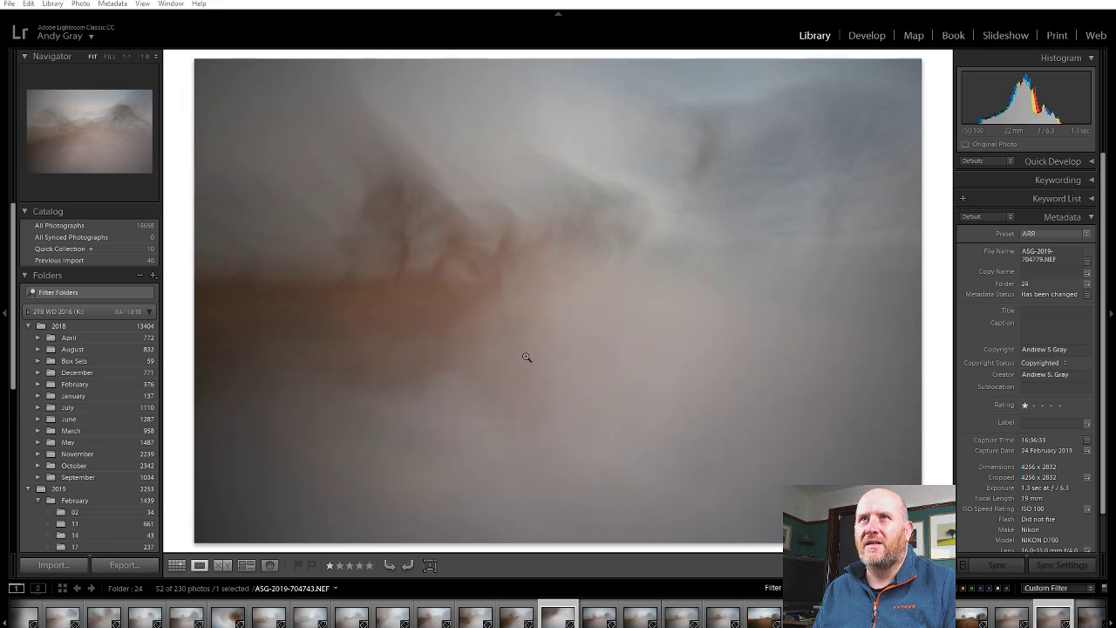
pyautogui.press('Right')
pyautogui.press('Right')
pyautogui.press('Right')
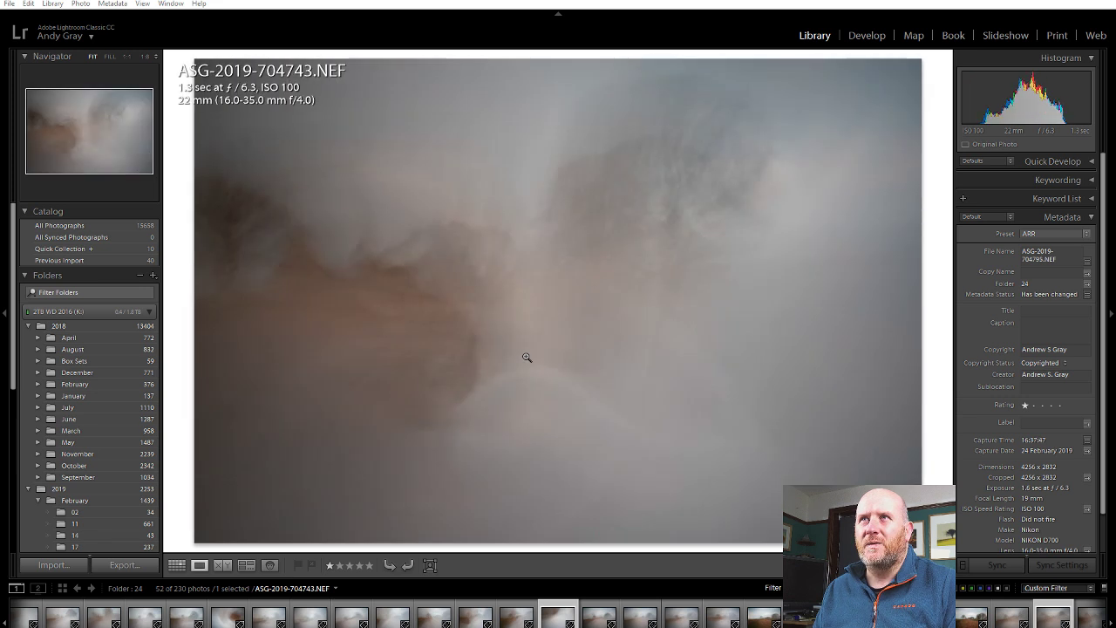
# Return to the 25 mm shots starting at ASG-2019-704677.NEF and rate ASG-2019-704695.NEF two stars.
pyautogui.press('Left')
pyautogui.press('Left')
pyautogui.scroll(5, 372, 614)
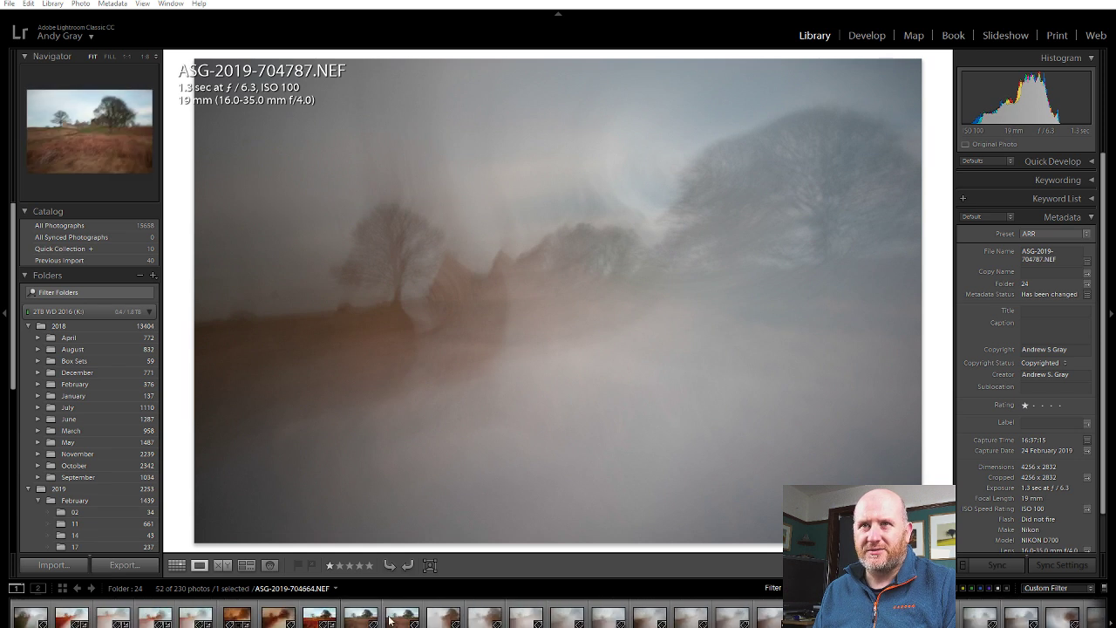
pyautogui.click(449, 612)
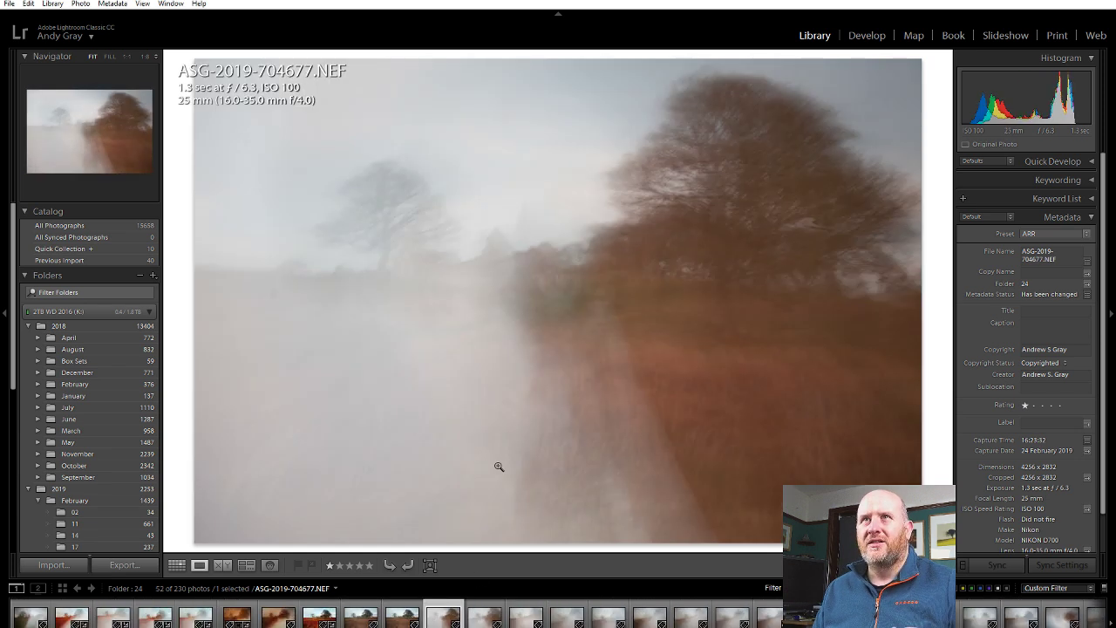
pyautogui.press('Right')
pyautogui.press('Right')
pyautogui.press('Right')
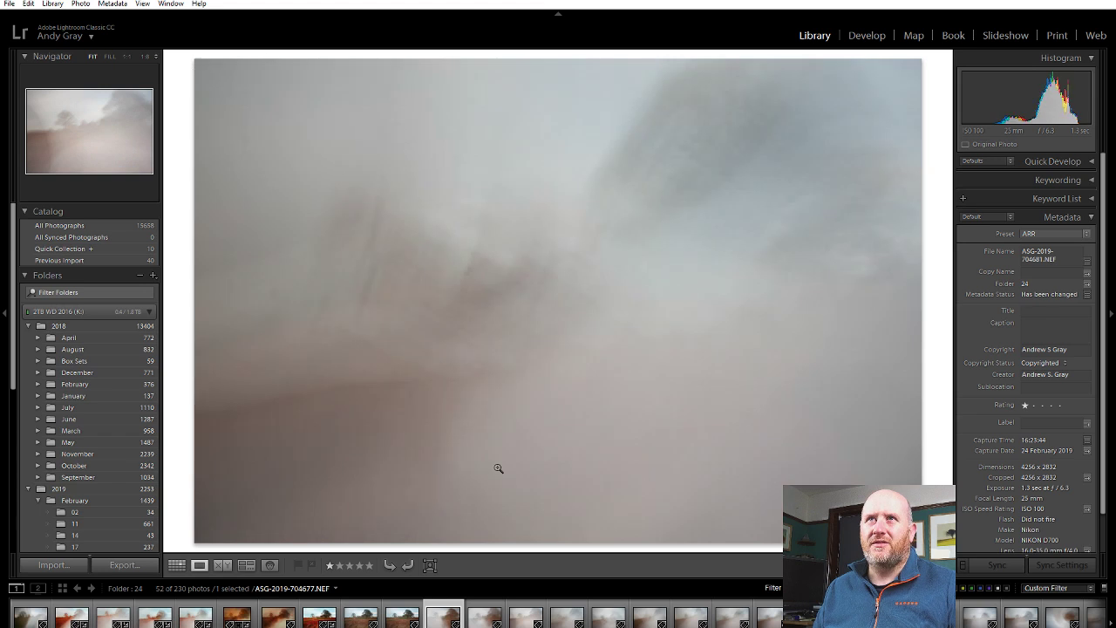
pyautogui.press('2')
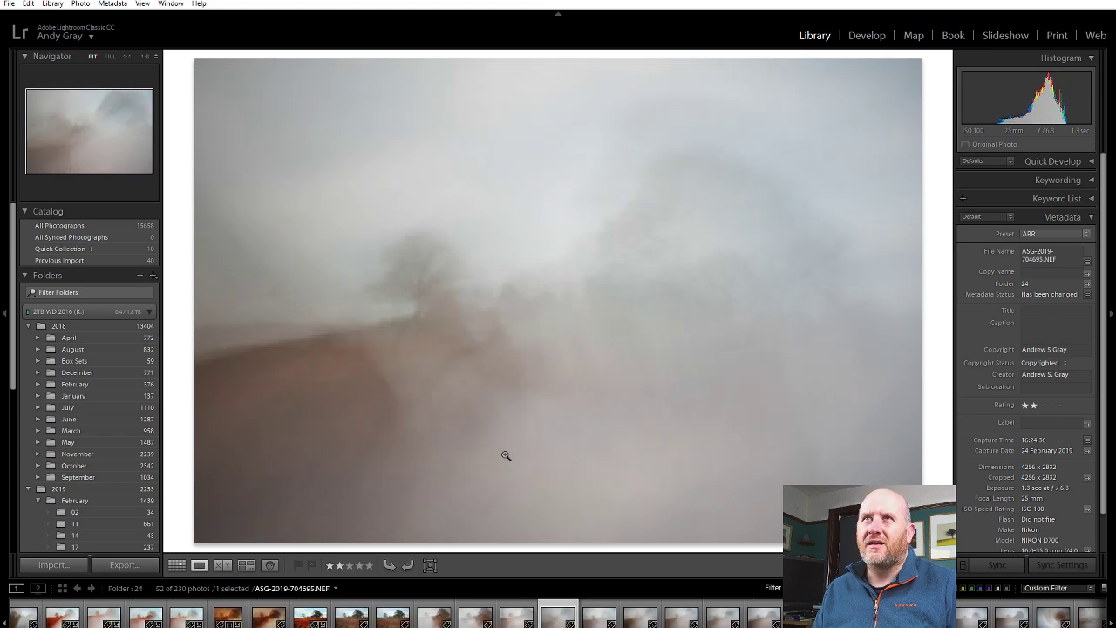
# Rate ASG-2019-704700.NEF and ASG-2019-704705.NEF two stars, passing over the 20 mm exposures between them.
pyautogui.press('Right')
pyautogui.press('2')
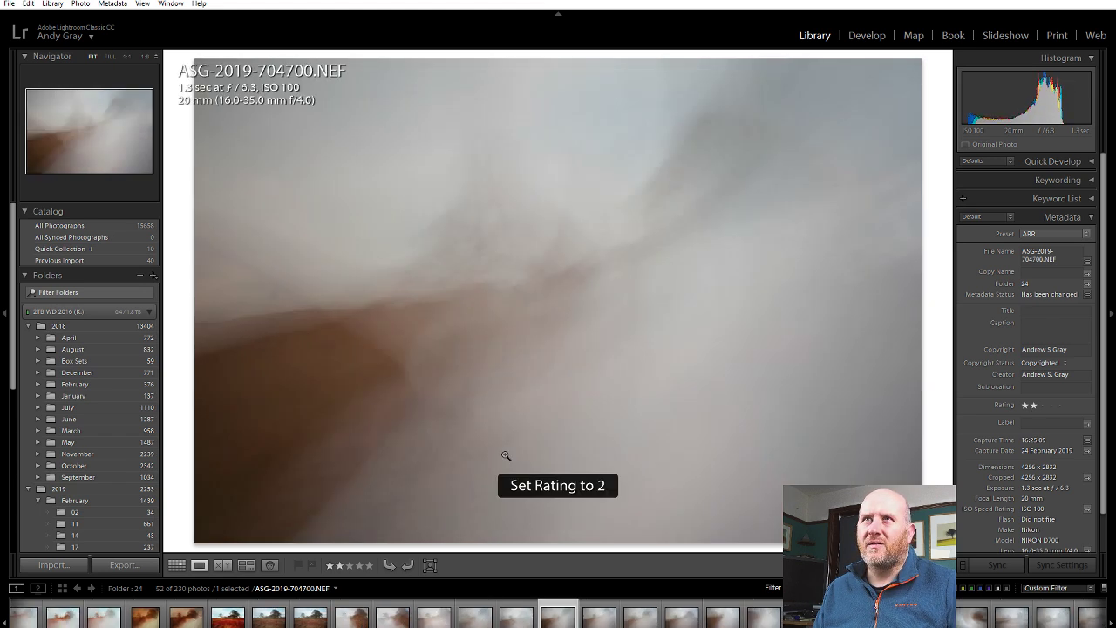
pyautogui.press('Right')
pyautogui.press('Right')
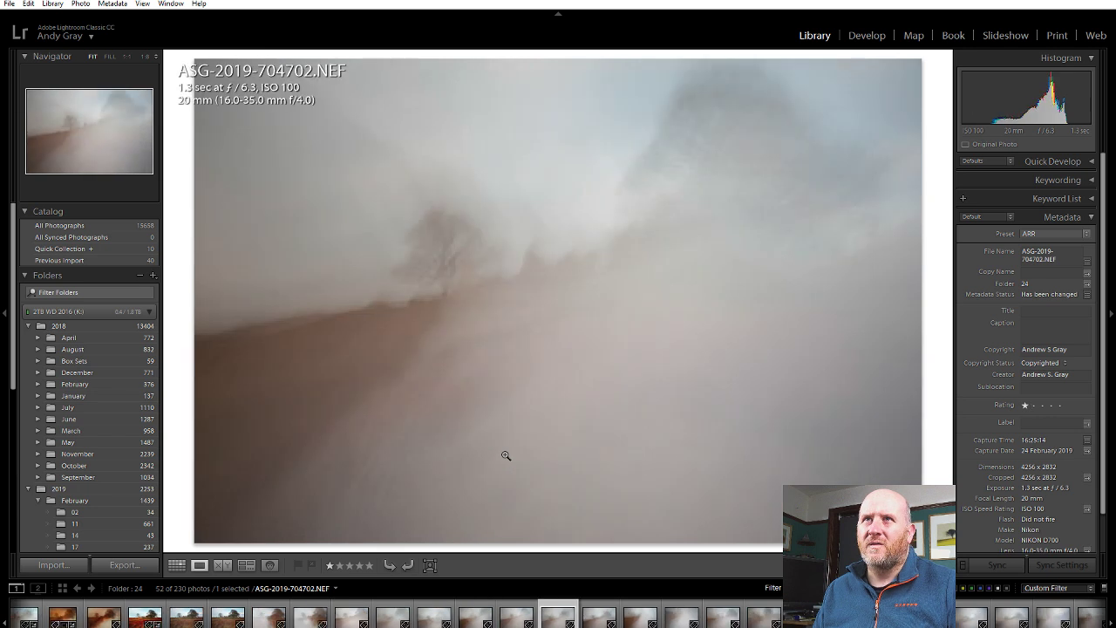
pyautogui.press('Right')
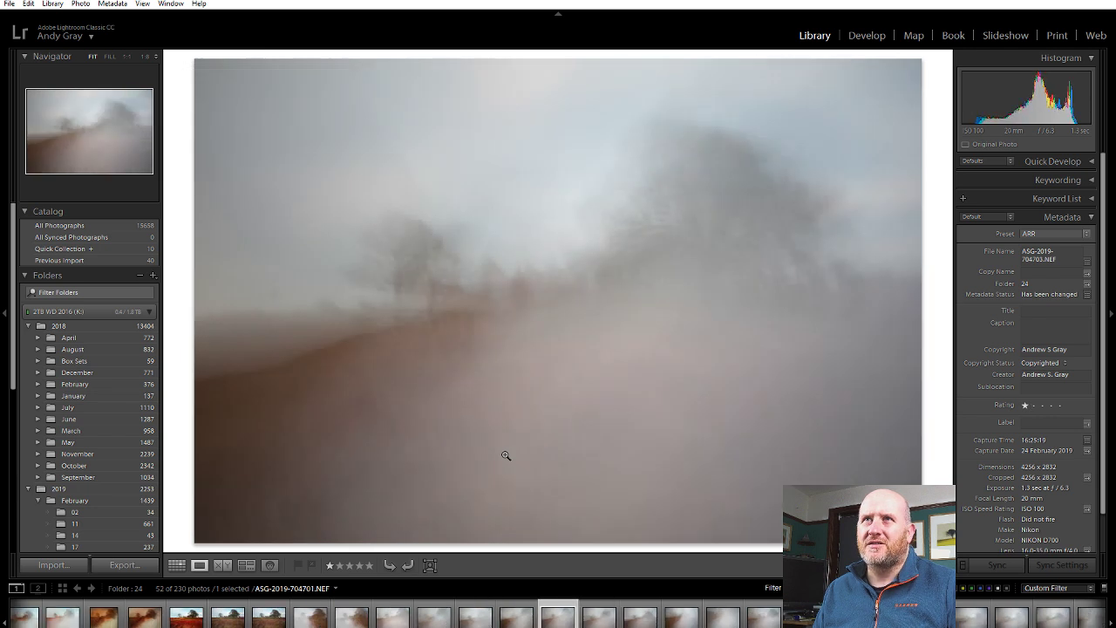
pyautogui.press('Right')
pyautogui.press('Right')
pyautogui.press('Right')
pyautogui.press('Right')
pyautogui.press('2')
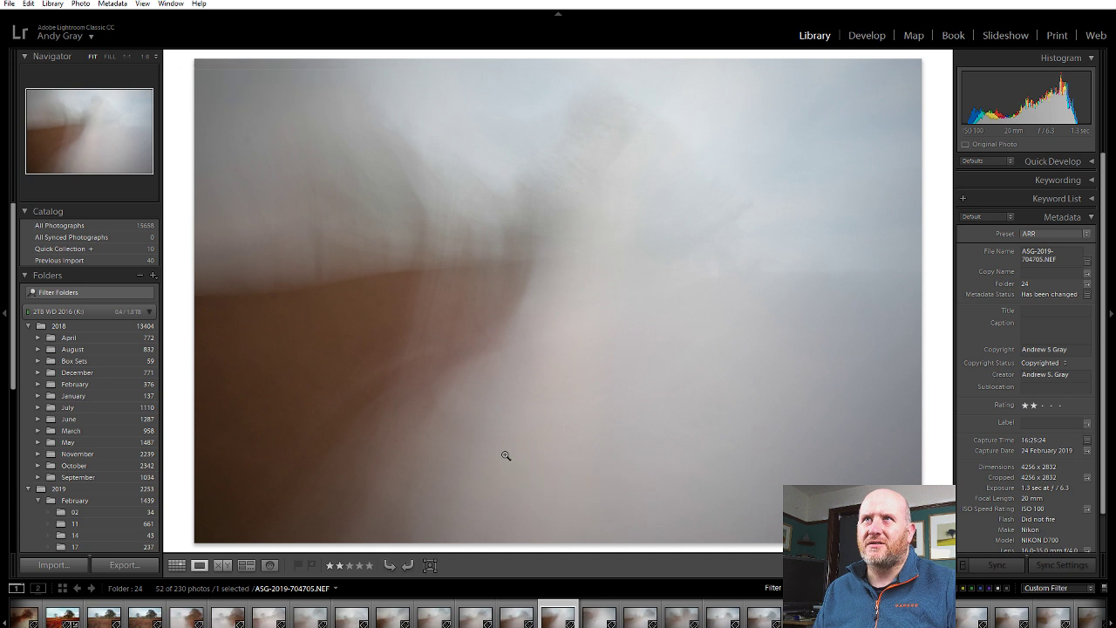
# Rate the 20 mm exposures ASG-2019-704715.NEF and ASG-2019-704717.NEF two stars.
pyautogui.press('Right')
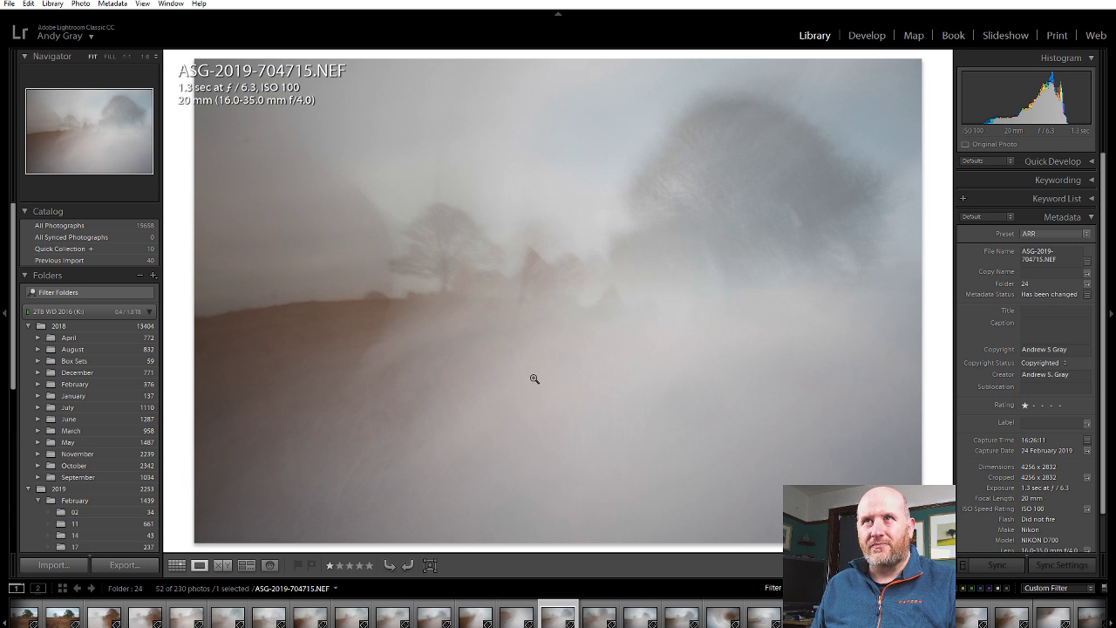
pyautogui.press('2')
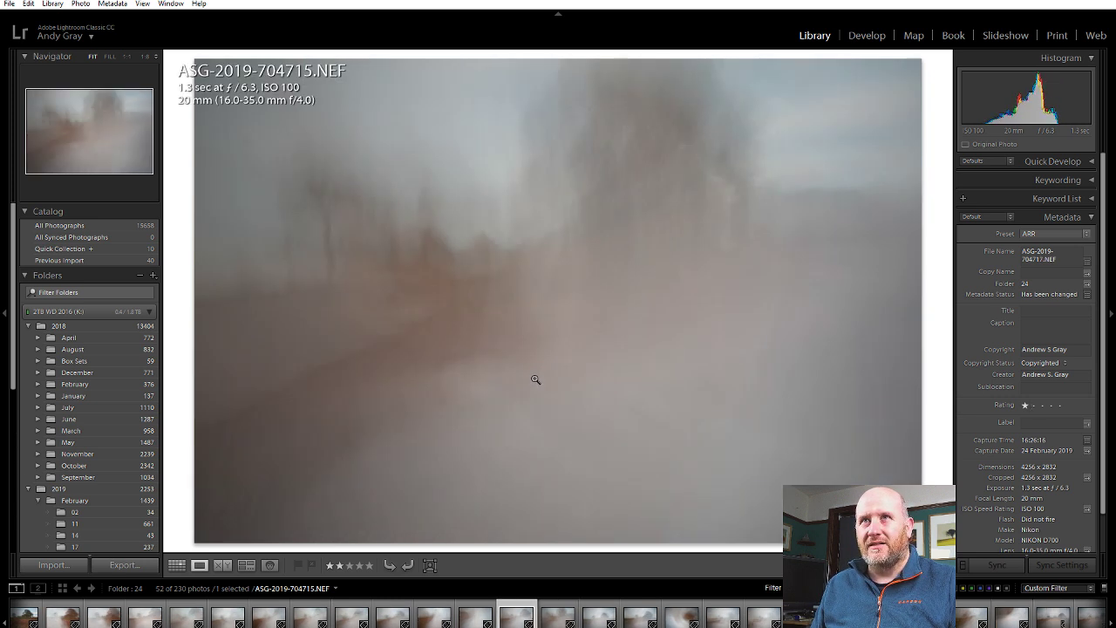
pyautogui.press('2')
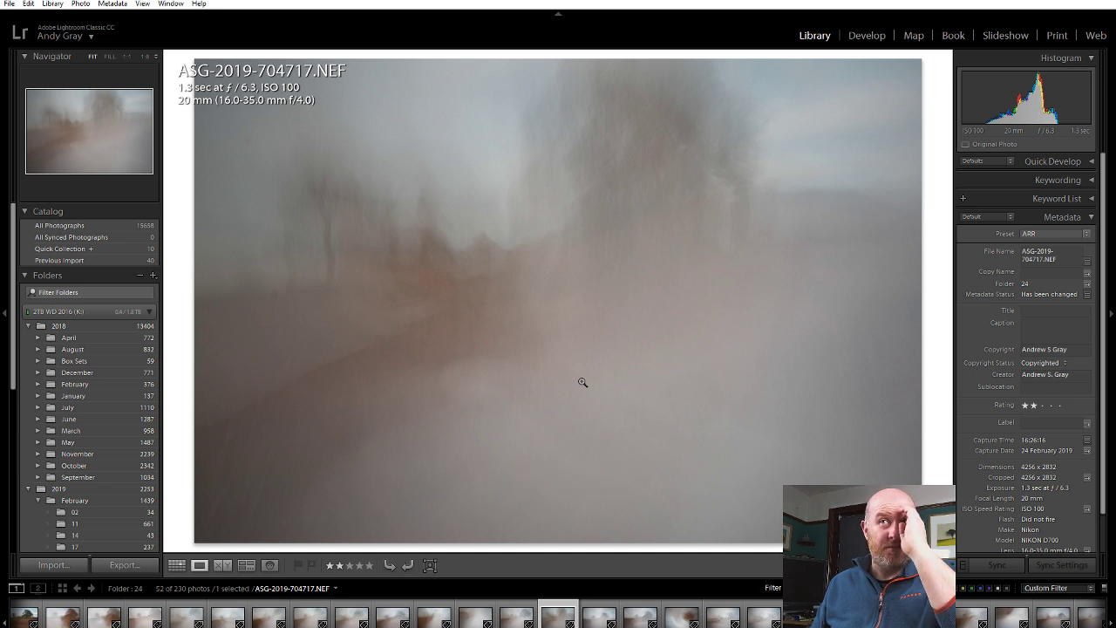
pyautogui.press('Right')
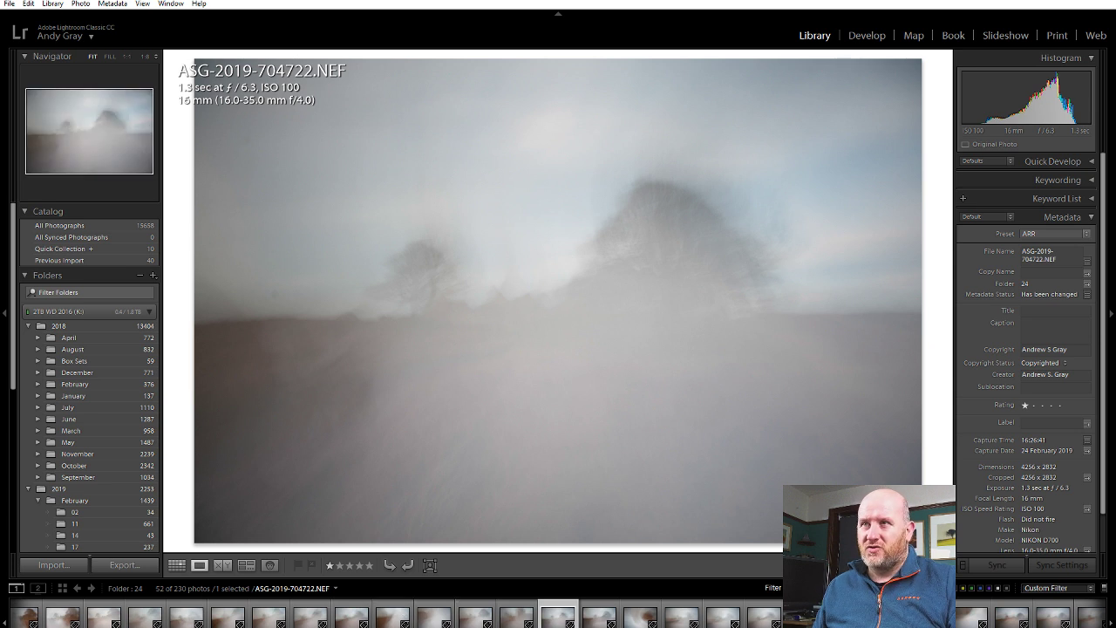
# Filter the folder to two stars and higher and select the five photos from ASG-2019-704695.NEF to ASG-2019-704717.NEF.
pyautogui.hotkey('ctrl', 'alt', '2')
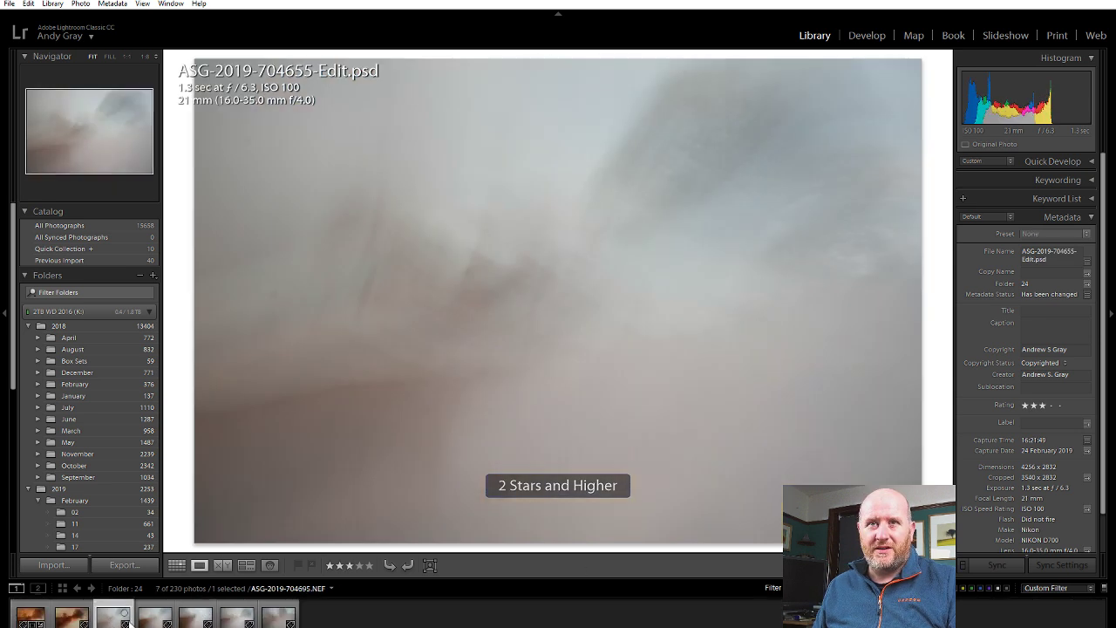
pyautogui.click(123, 615)
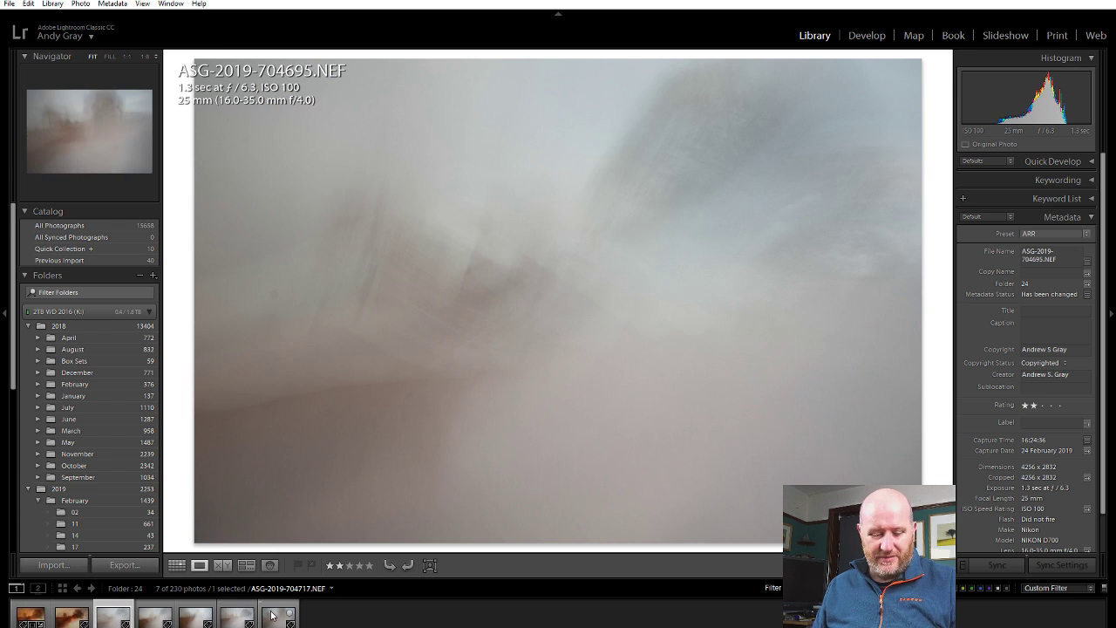
pyautogui.keyDown('shift'); pyautogui.click(272, 617); pyautogui.keyUp('shift')
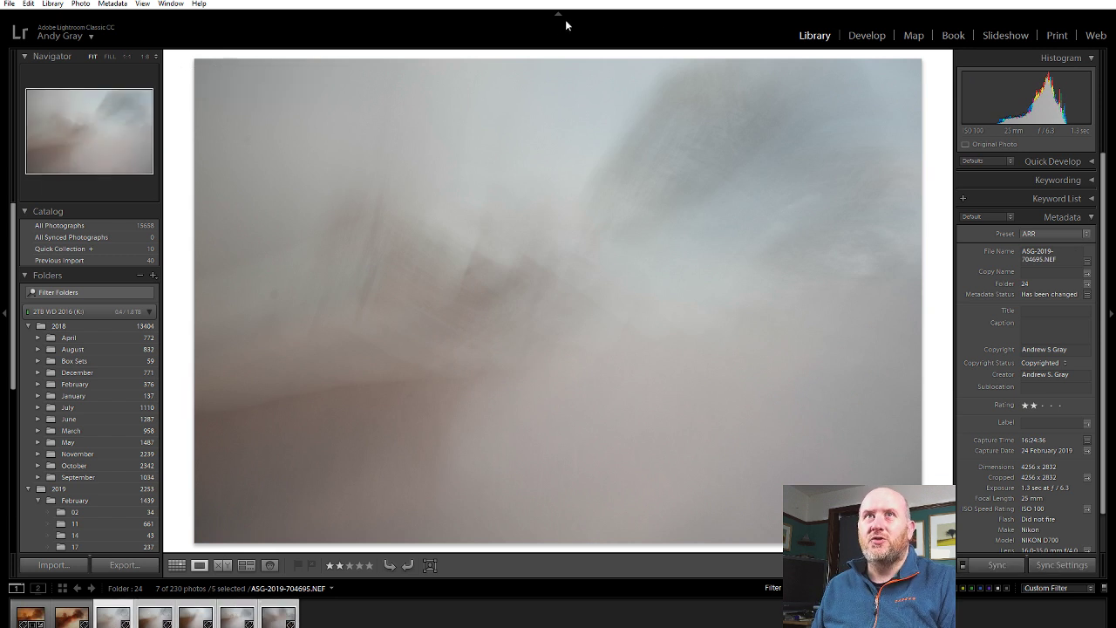
# In Develop, remove chromatic aberration and enable profile corrections for ASG-2019-704695.NEF, with the vignetting amount at 150.
pyautogui.click(854, 35)
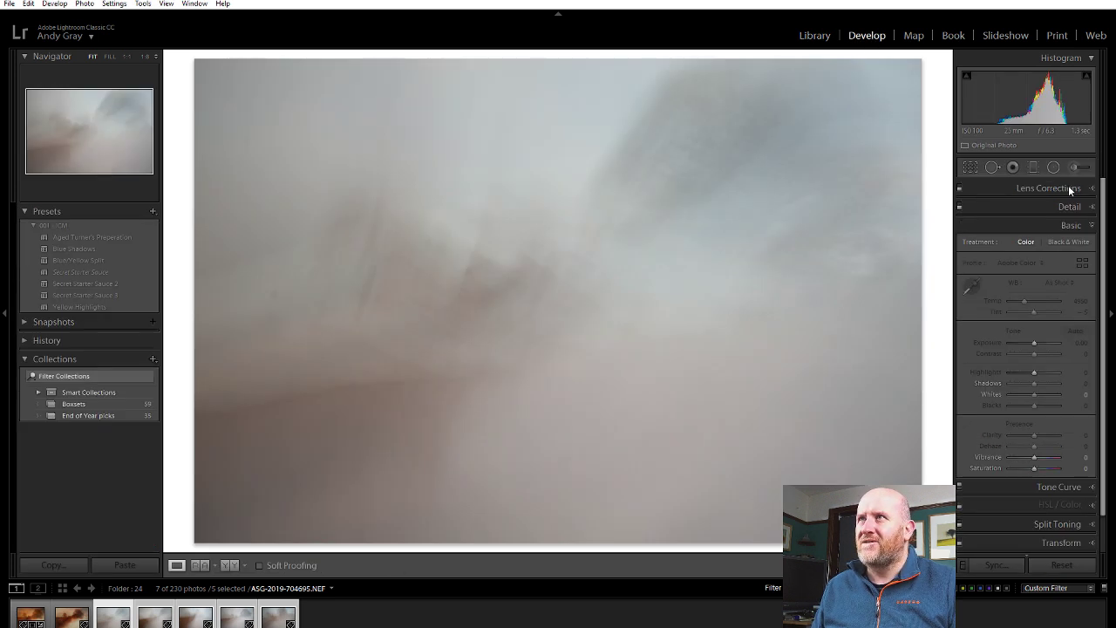
pyautogui.click(1071, 189)
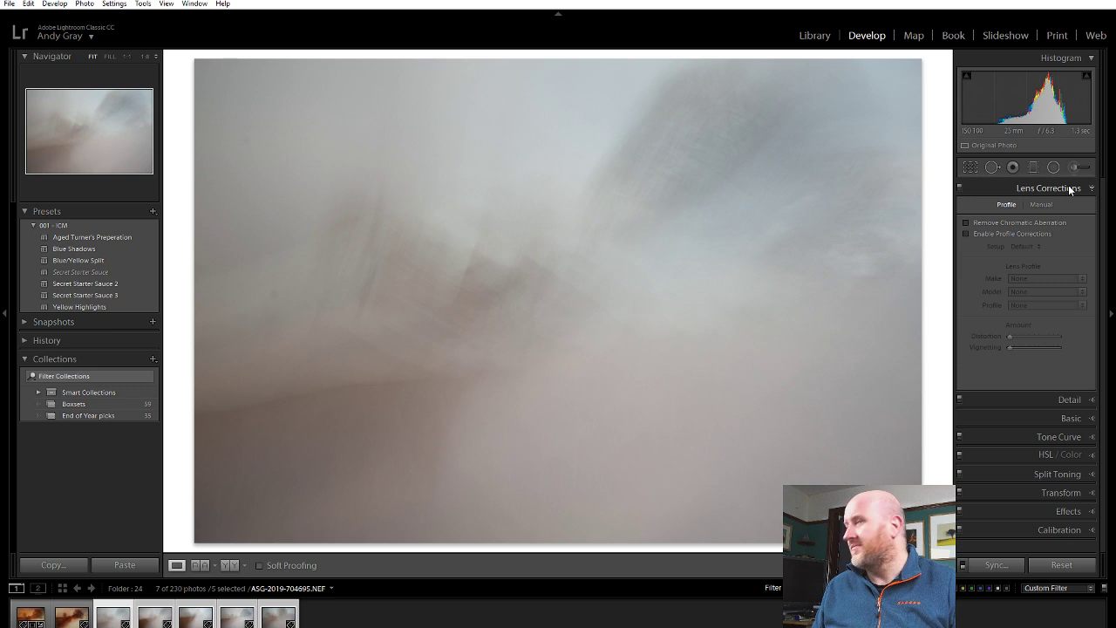
pyautogui.click(994, 222)
pyautogui.click(998, 233)
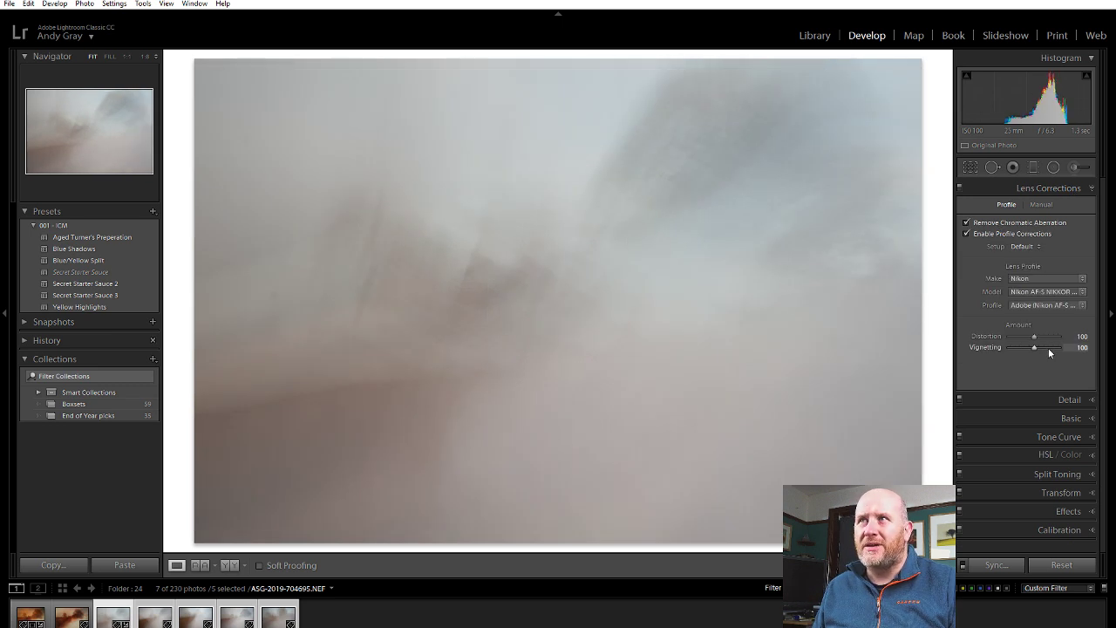
pyautogui.click(1047, 347)
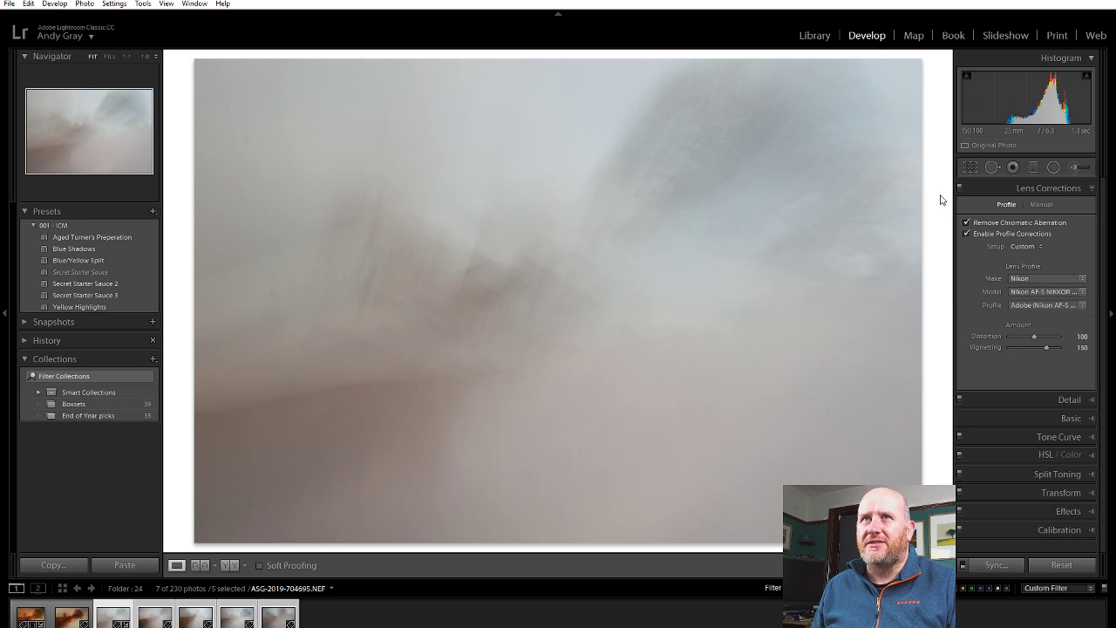
# Visualize the spots and heal the dust marks along the photo's left side and bottom edge with a brush size of about 75.
pyautogui.click(992, 166)
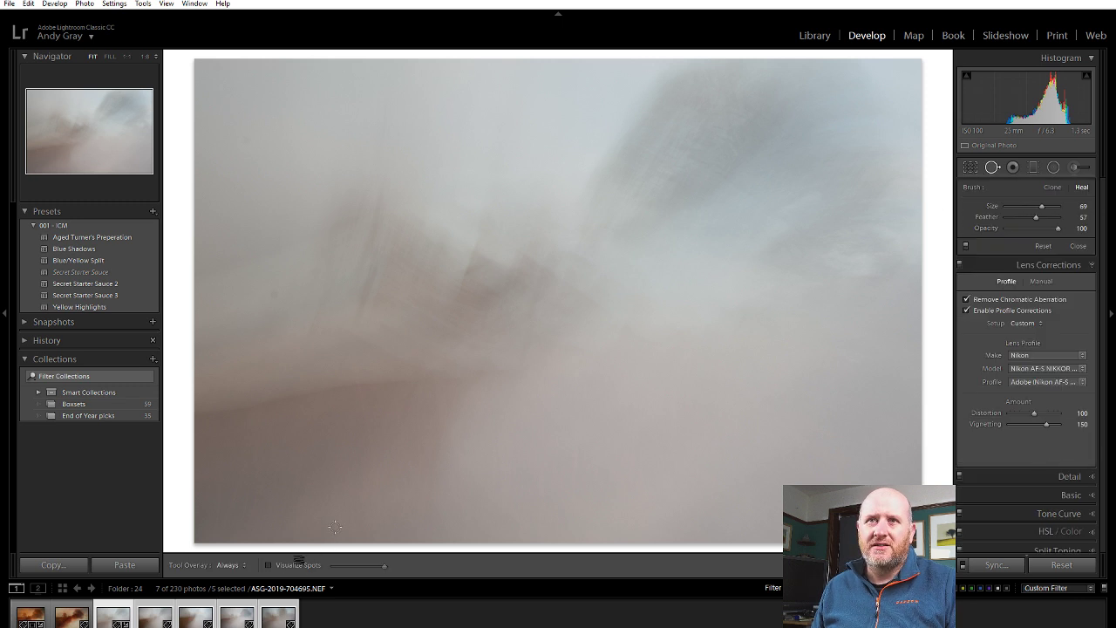
pyautogui.click(296, 564)
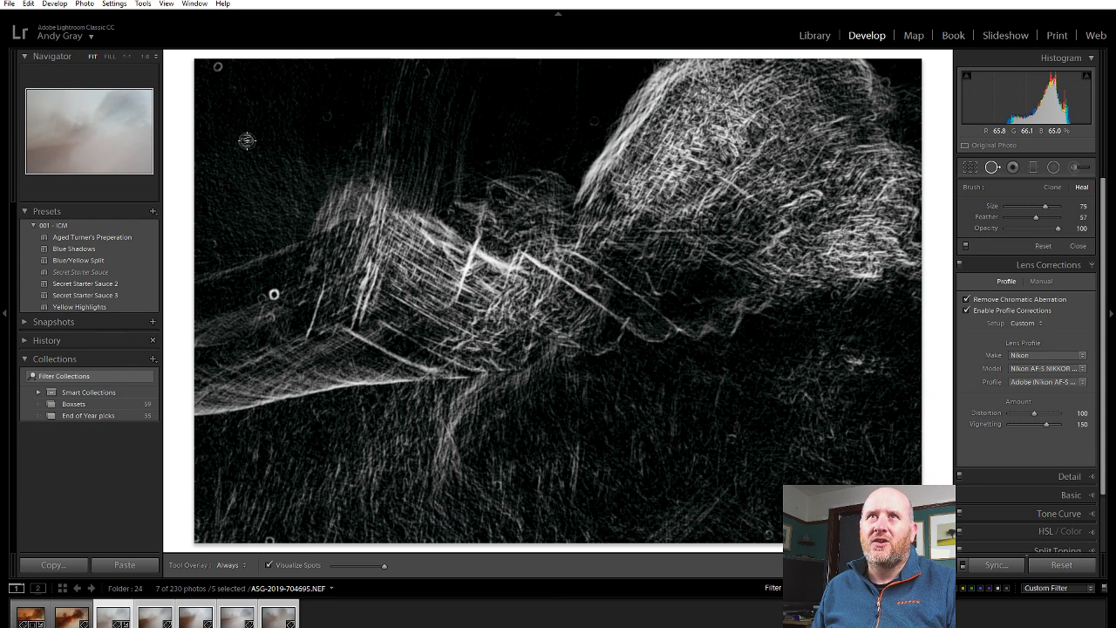
pyautogui.scroll(1, 246, 140)
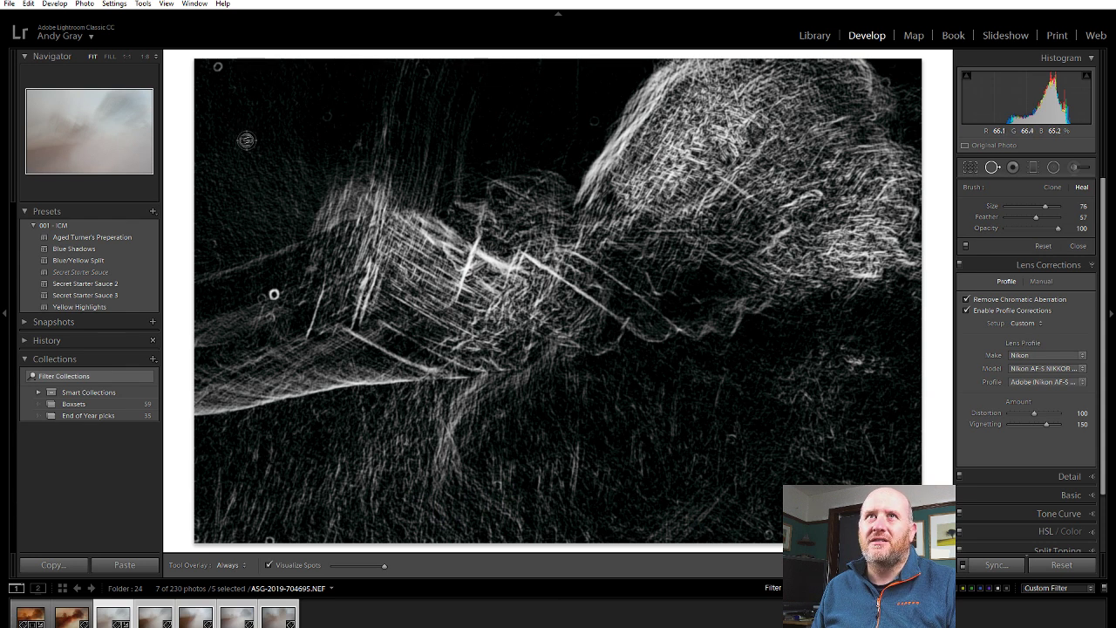
pyautogui.click(246, 139)
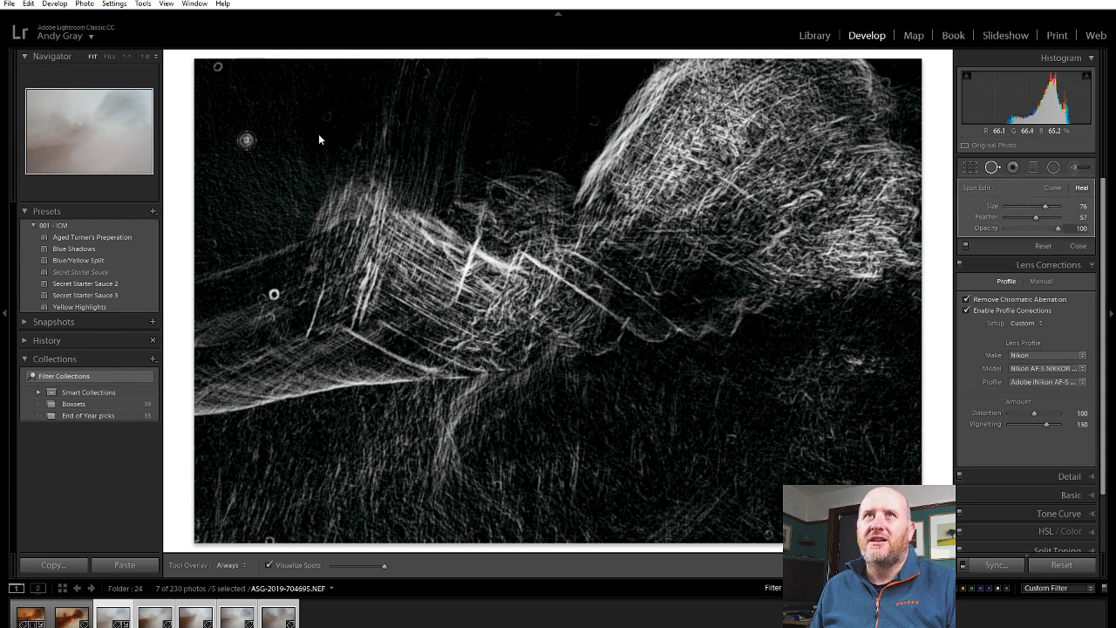
pyautogui.click(217, 67)
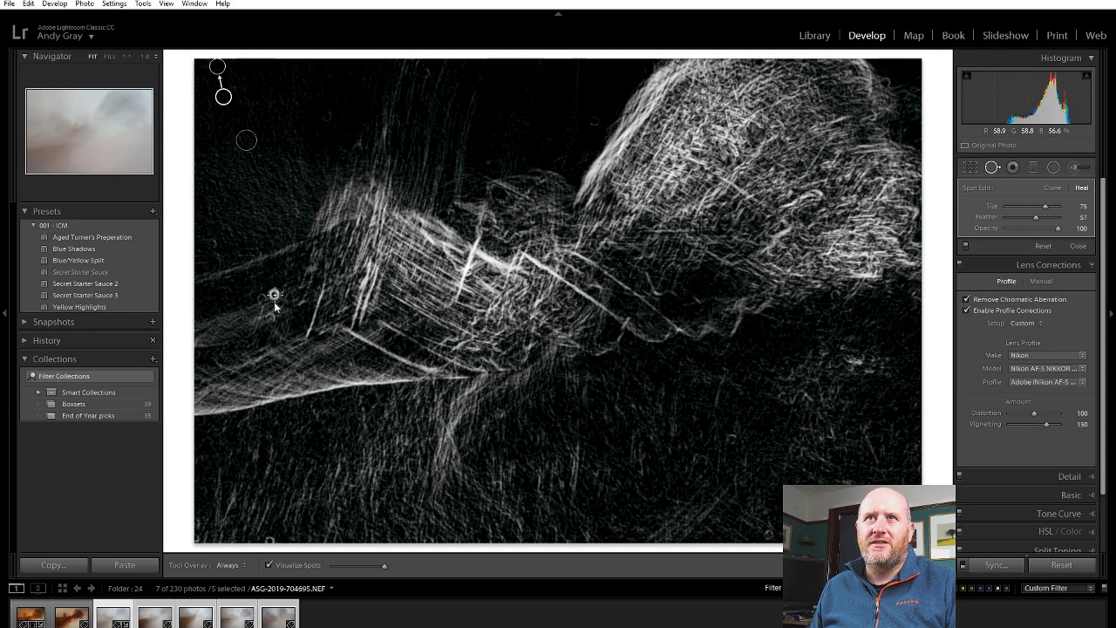
pyautogui.click(275, 293)
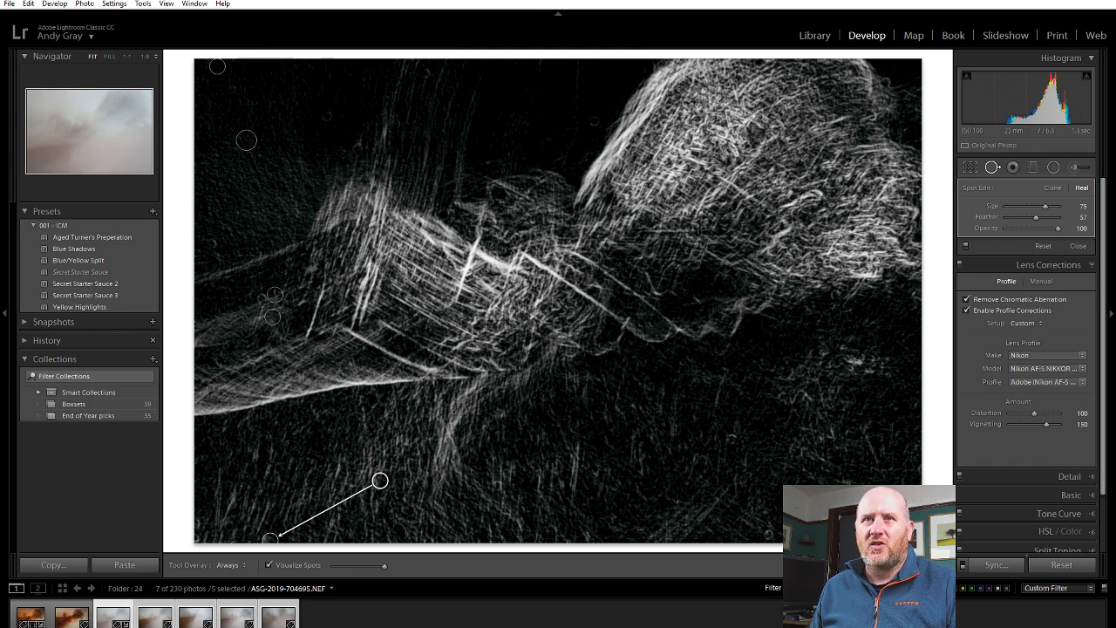
pyautogui.press('q')
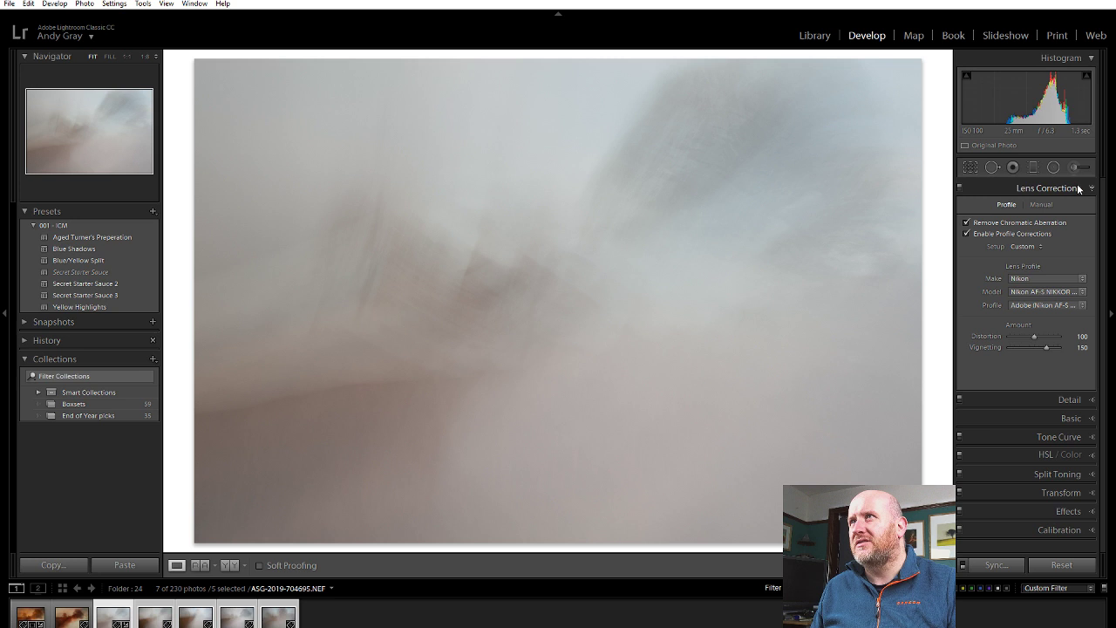
# Set luminance noise reduction to 45, sharpening amount to 50 and masking to 13.
pyautogui.click(1069, 400)
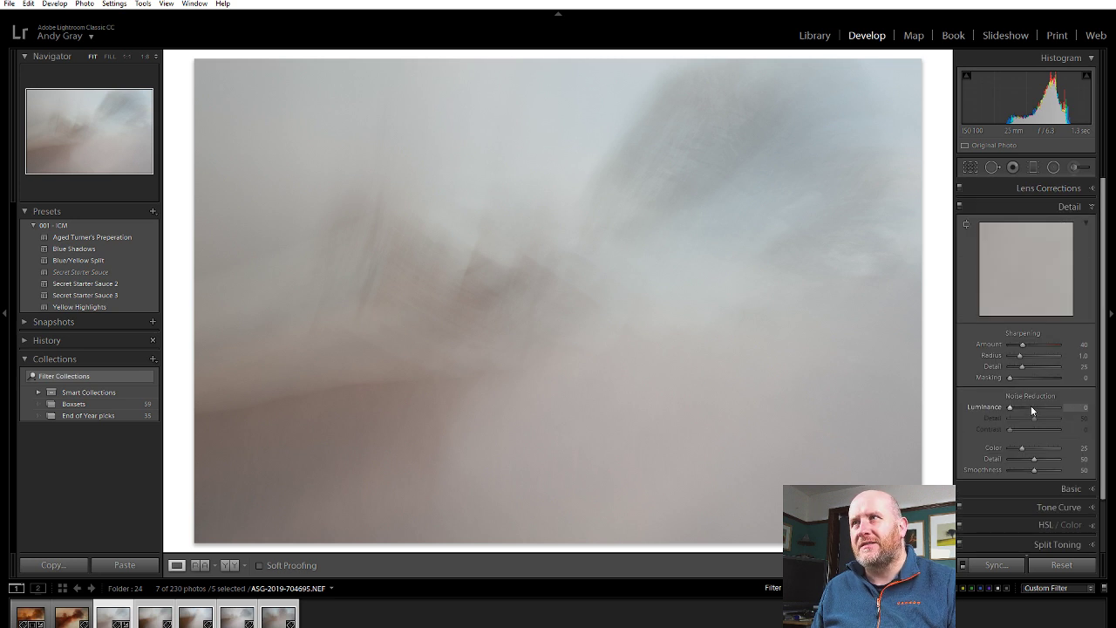
pyautogui.click(1031, 407)
pyautogui.moveTo(1010, 378); pyautogui.dragTo(1030, 348)
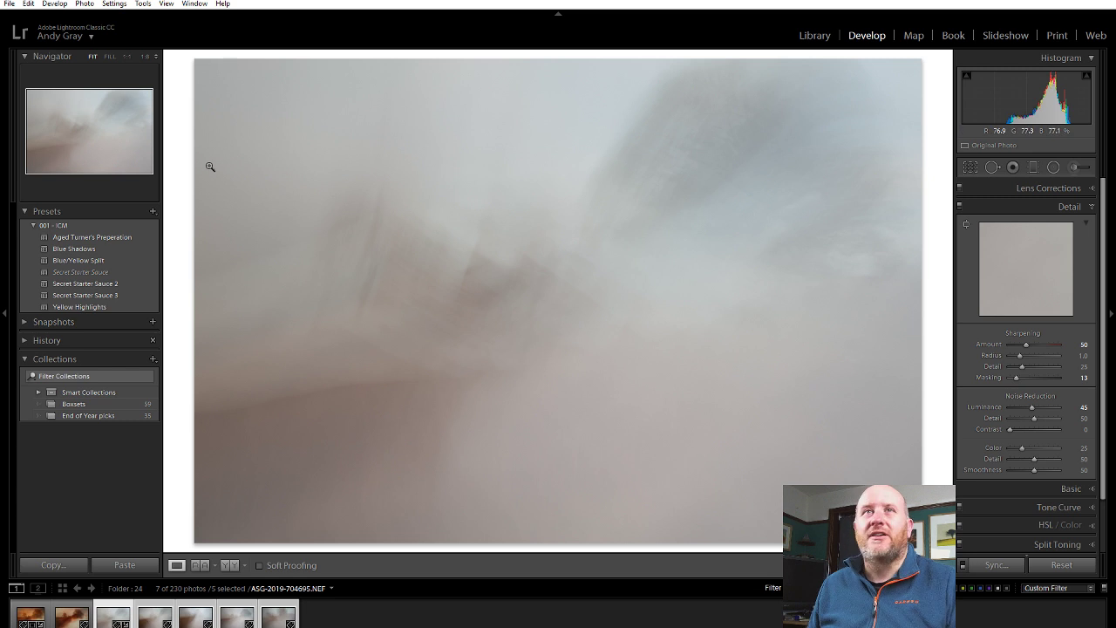
# Compare the ICM presets on the photo and apply Secret Starter Sauce 3.
pyautogui.click(105, 236)
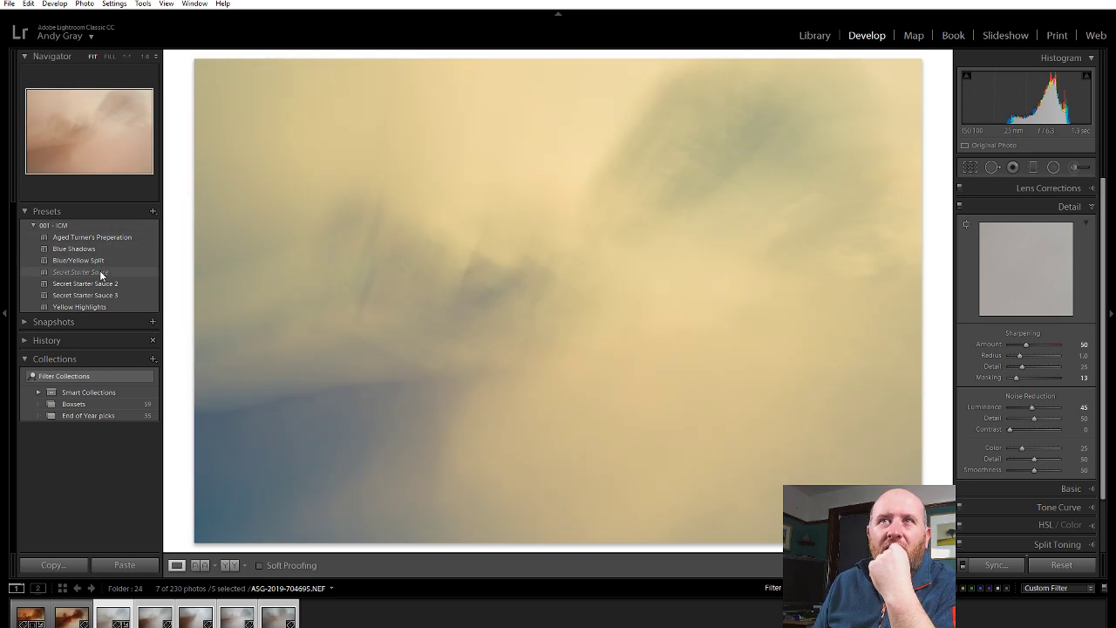
pyautogui.click(101, 274)
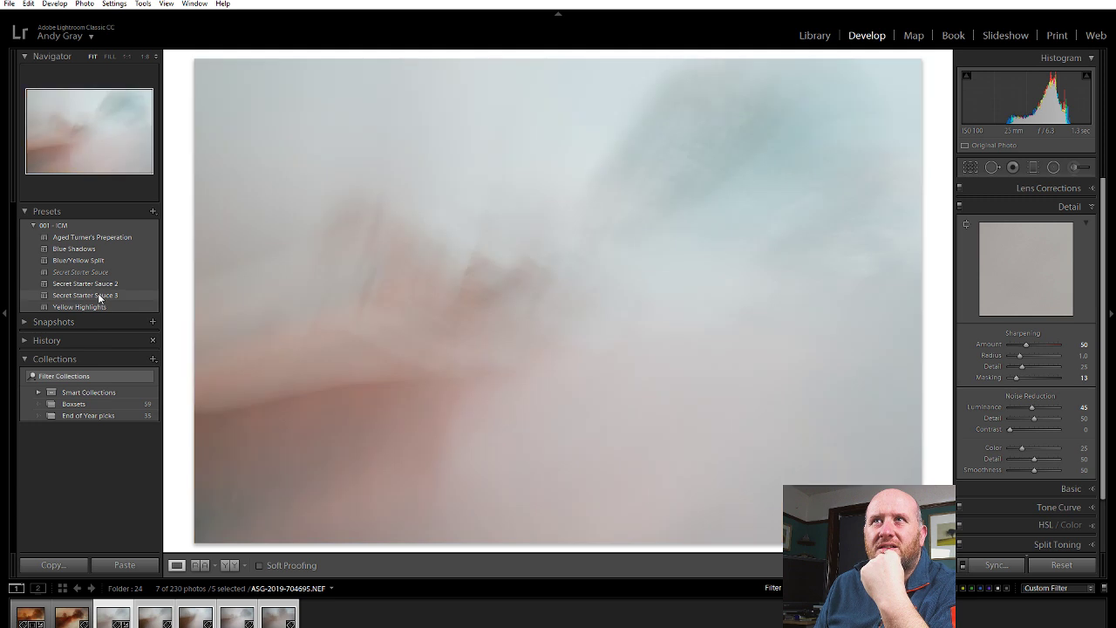
pyautogui.click(99, 297)
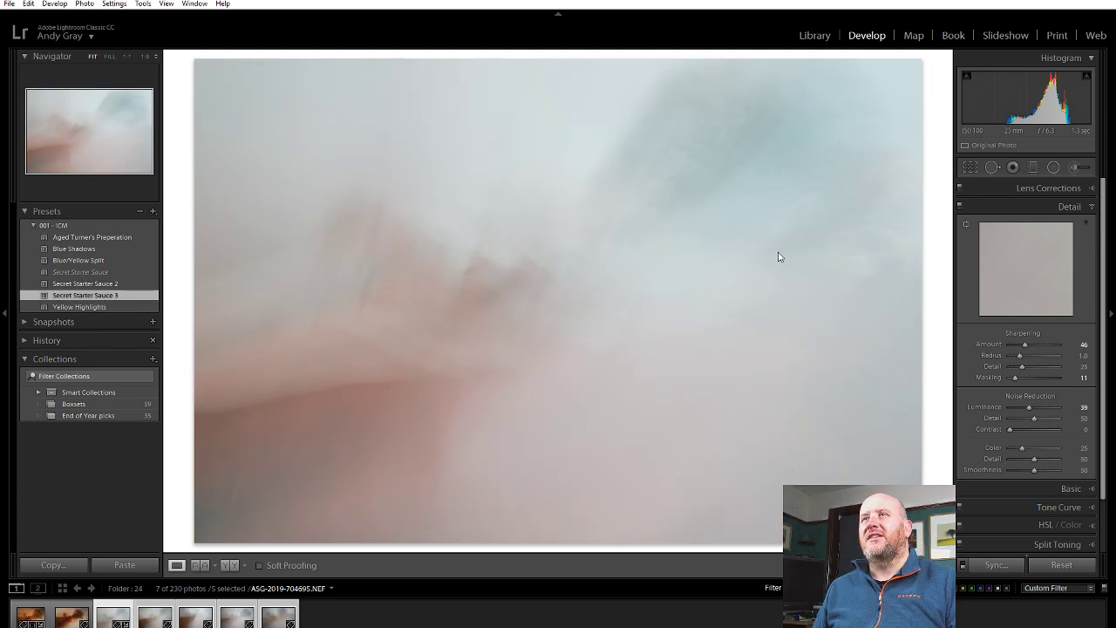
# Try the As Shot white balance on the photo and return it to Auto.
pyautogui.click(1068, 206)
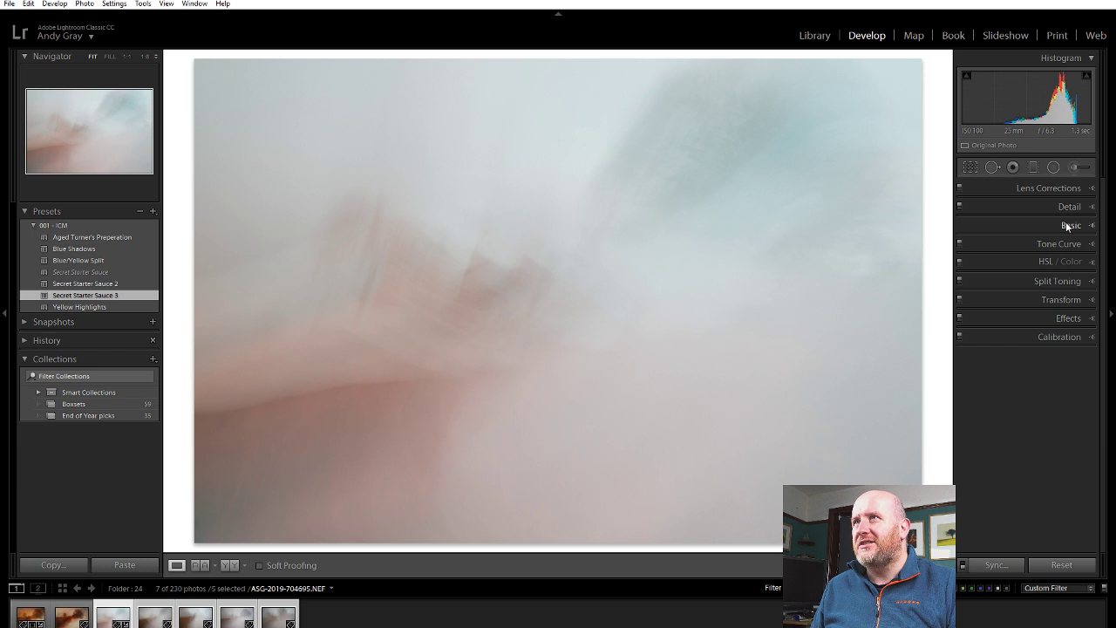
pyautogui.click(1066, 224)
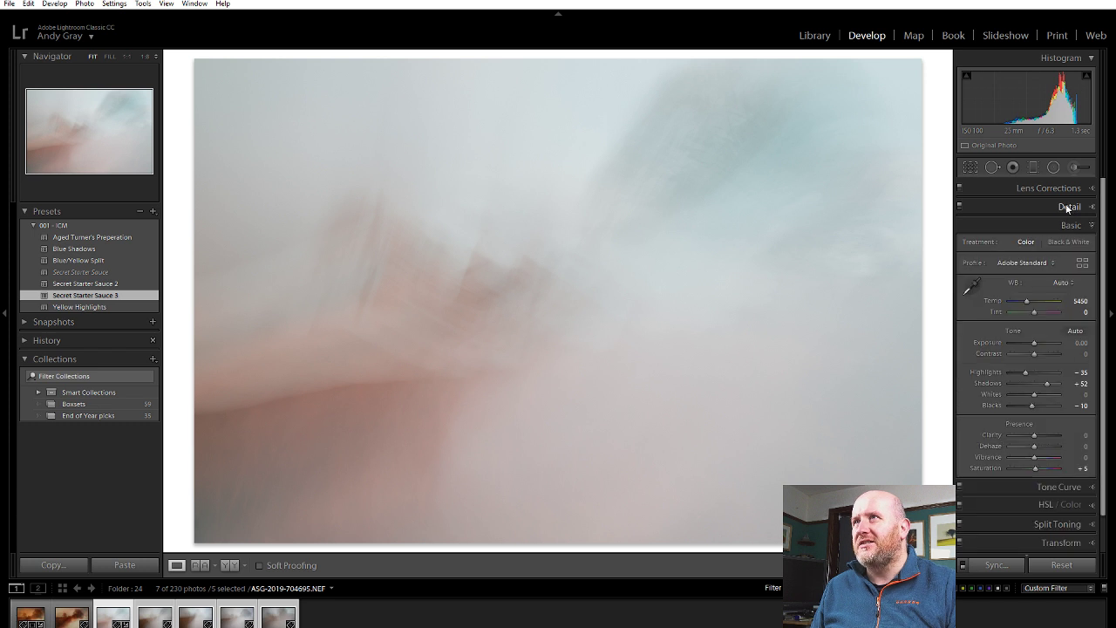
pyautogui.click(1060, 283)
pyautogui.click(1020, 297)
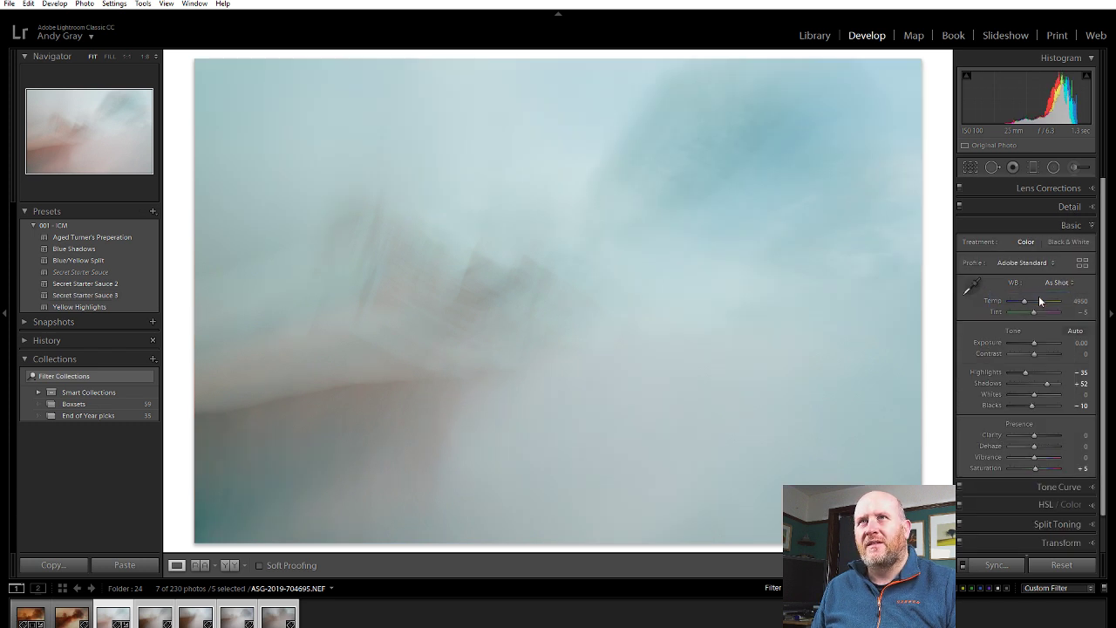
pyautogui.click(1058, 288)
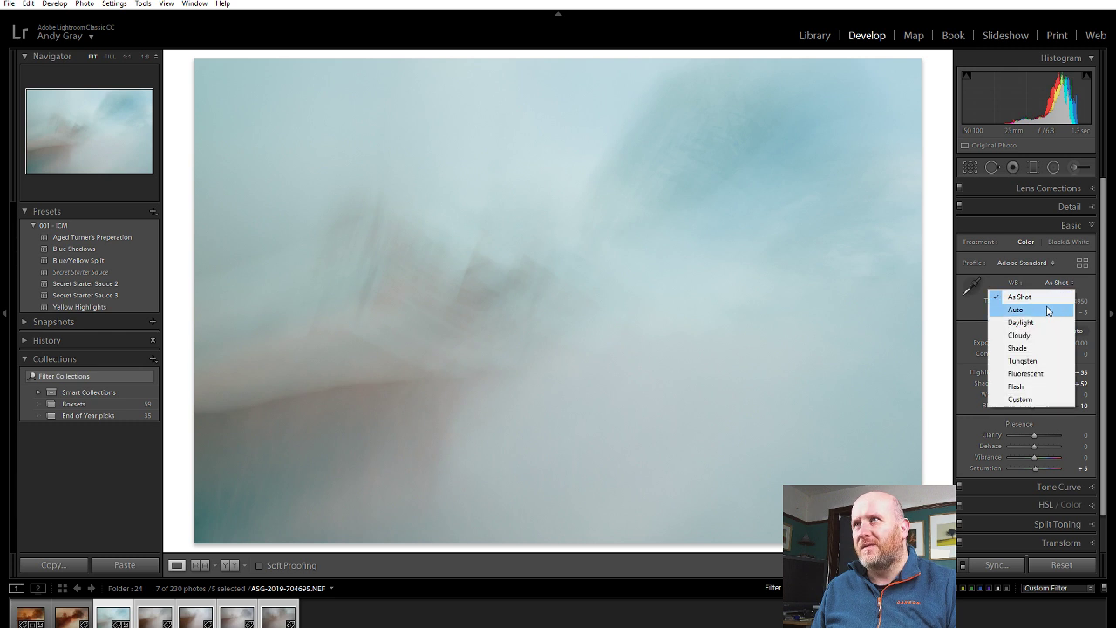
pyautogui.click(1048, 311)
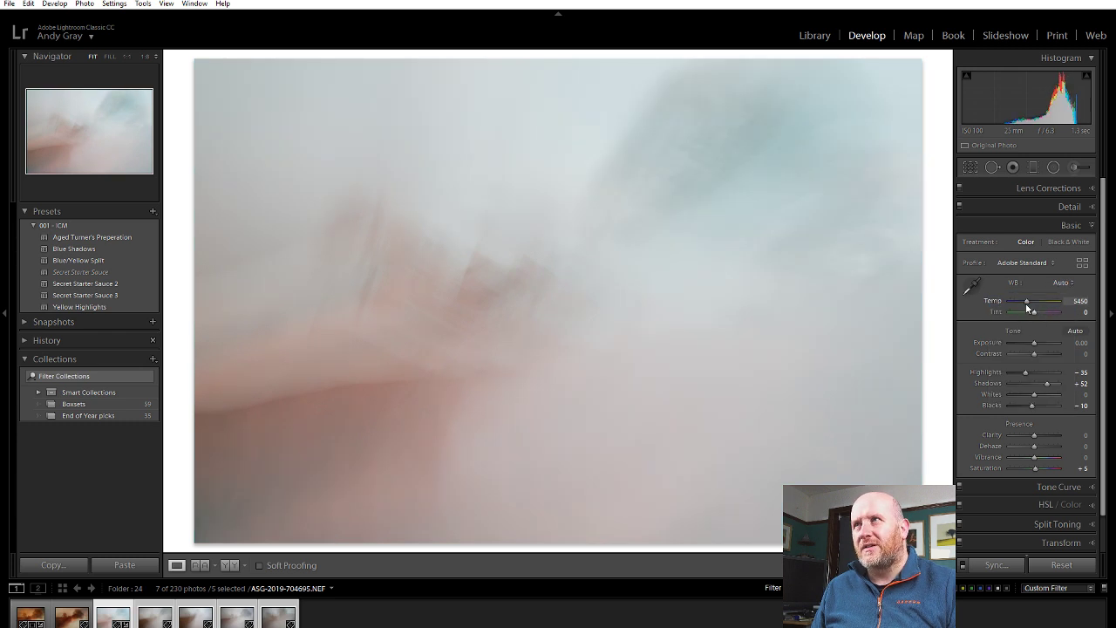
# Set the white balance temperature to 5810, try a tint of -7 and reset the tint to -5.
pyautogui.moveTo(1028, 302); pyautogui.dragTo(1031, 303)
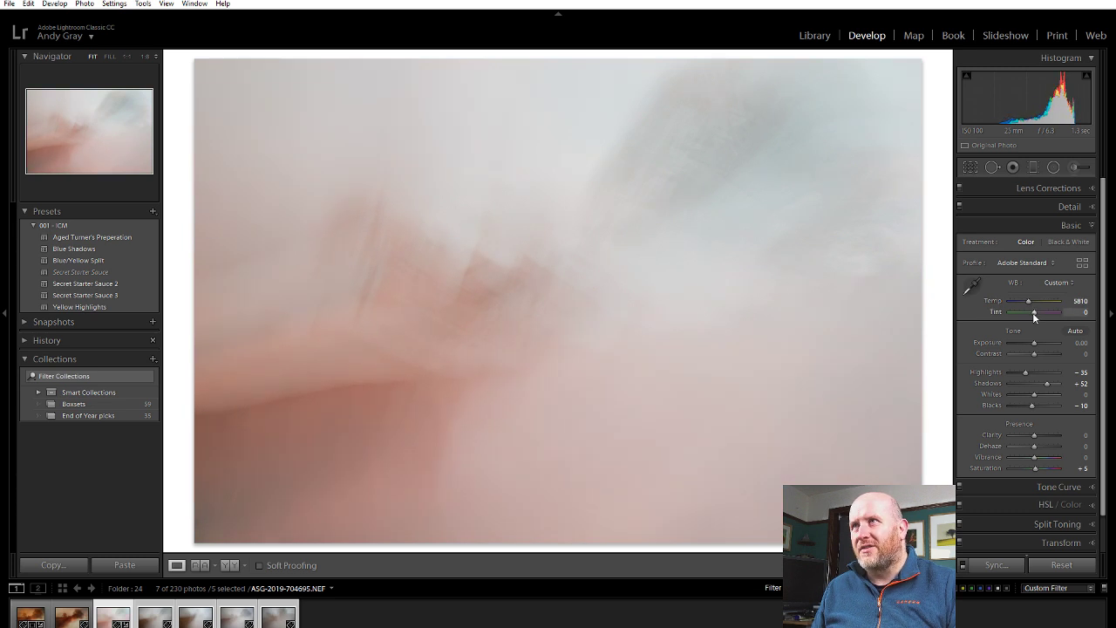
pyautogui.moveTo(1036, 316)
pyautogui.mouseDown()
pyautogui.moveTo(1023, 316)
pyautogui.moveTo(1034, 316)
pyautogui.mouseUp()
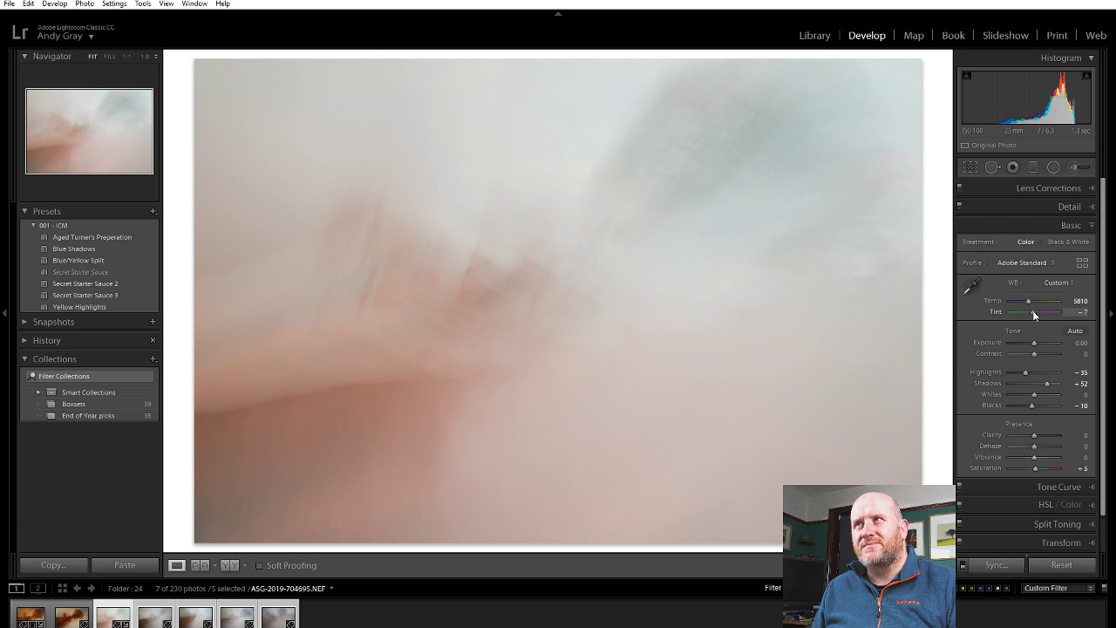
pyautogui.moveTo(1034, 311); pyautogui.dragTo(1037, 310)
pyautogui.doubleClick(1038, 311)
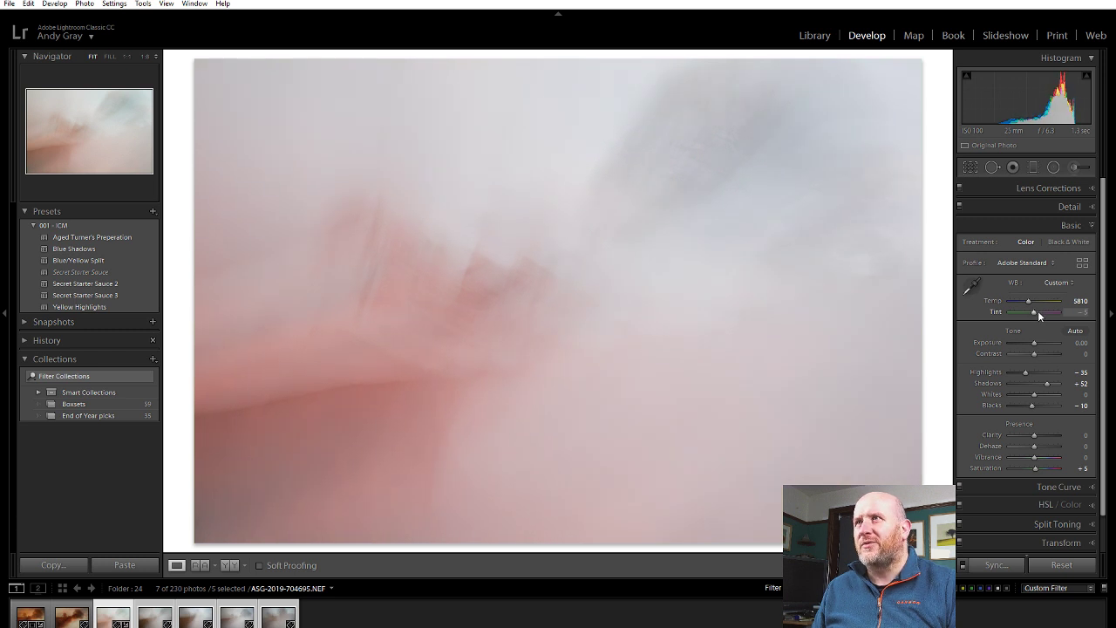
# Set the photo's contrast to +7, shadows to +17, highlights to -7 and clarity to +5.
pyautogui.moveTo(1034, 353)
pyautogui.mouseDown()
pyautogui.moveTo(1013, 351)
pyautogui.moveTo(1037, 354)
pyautogui.mouseUp()
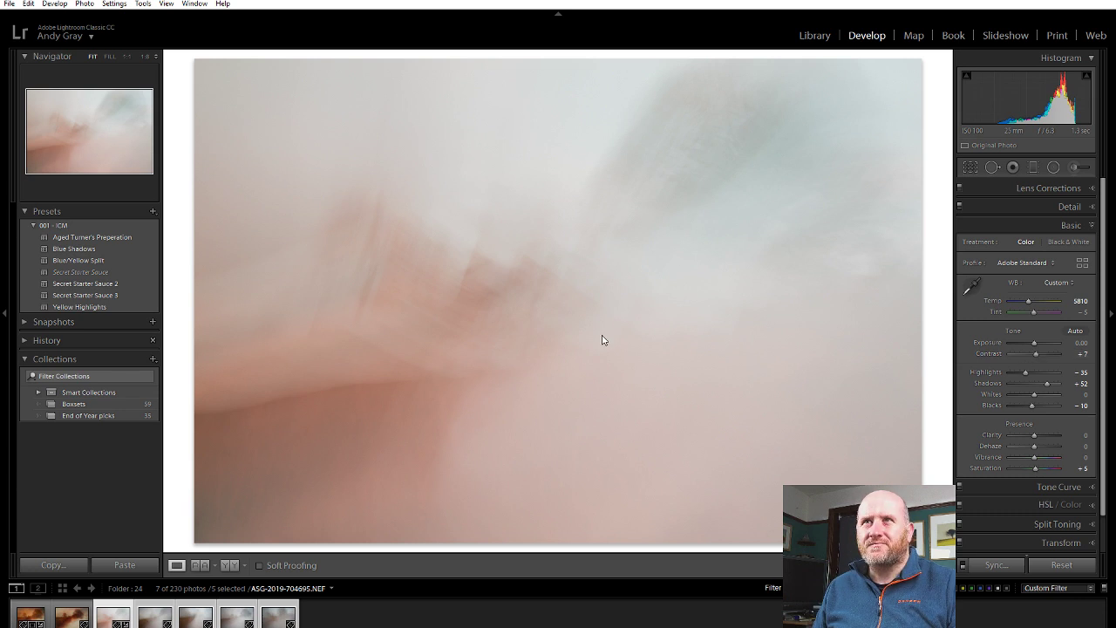
pyautogui.doubleClick(1048, 384)
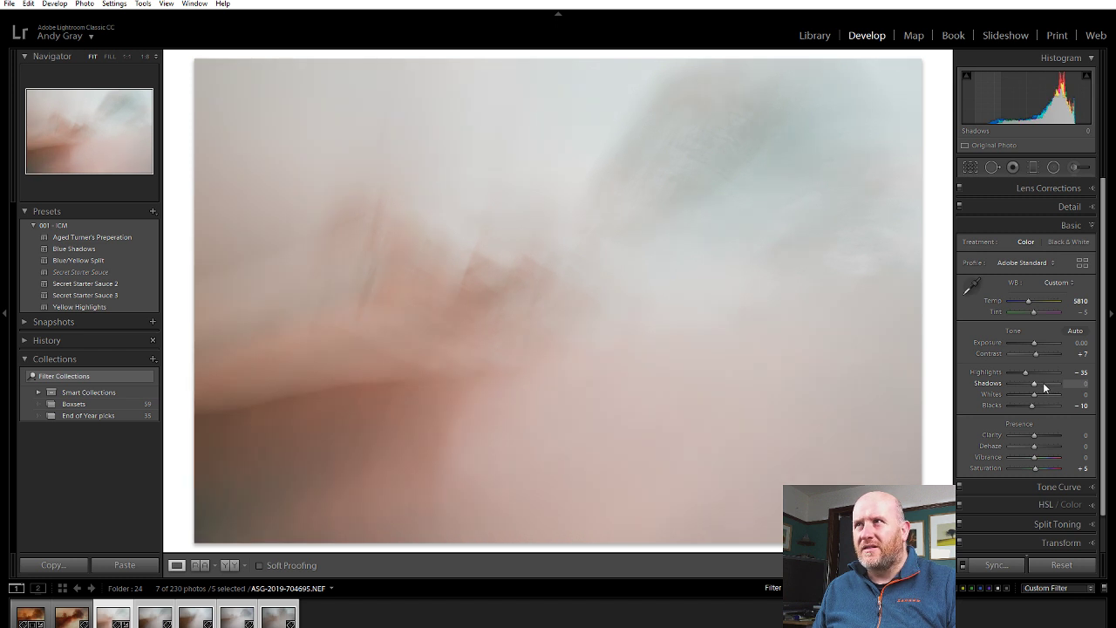
pyautogui.moveTo(1035, 387); pyautogui.dragTo(1039, 385)
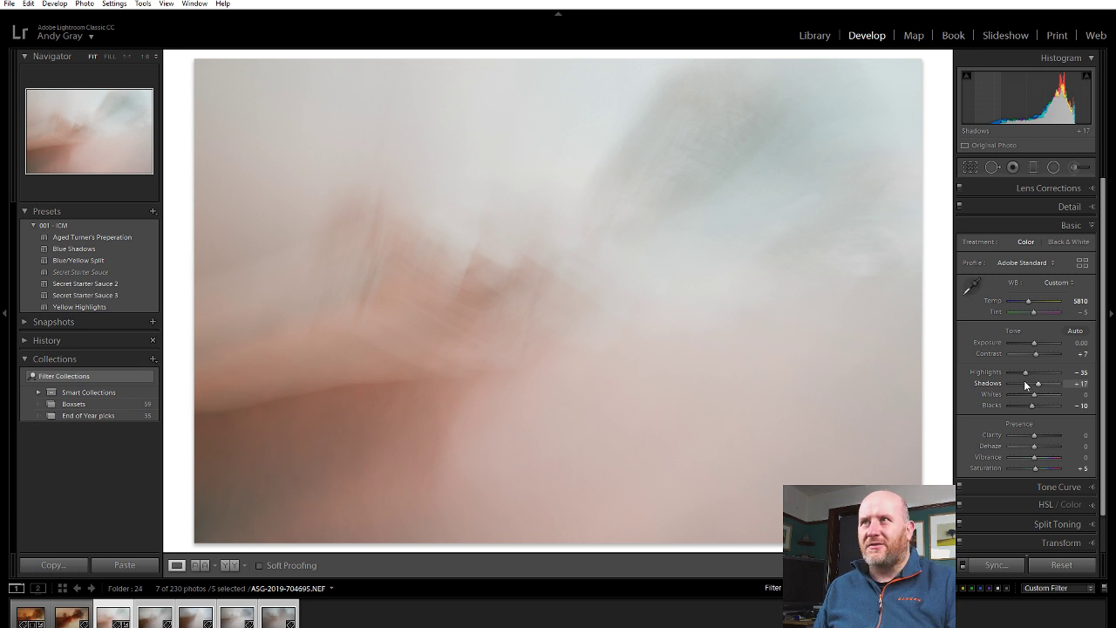
pyautogui.moveTo(1026, 372); pyautogui.dragTo(1031, 376)
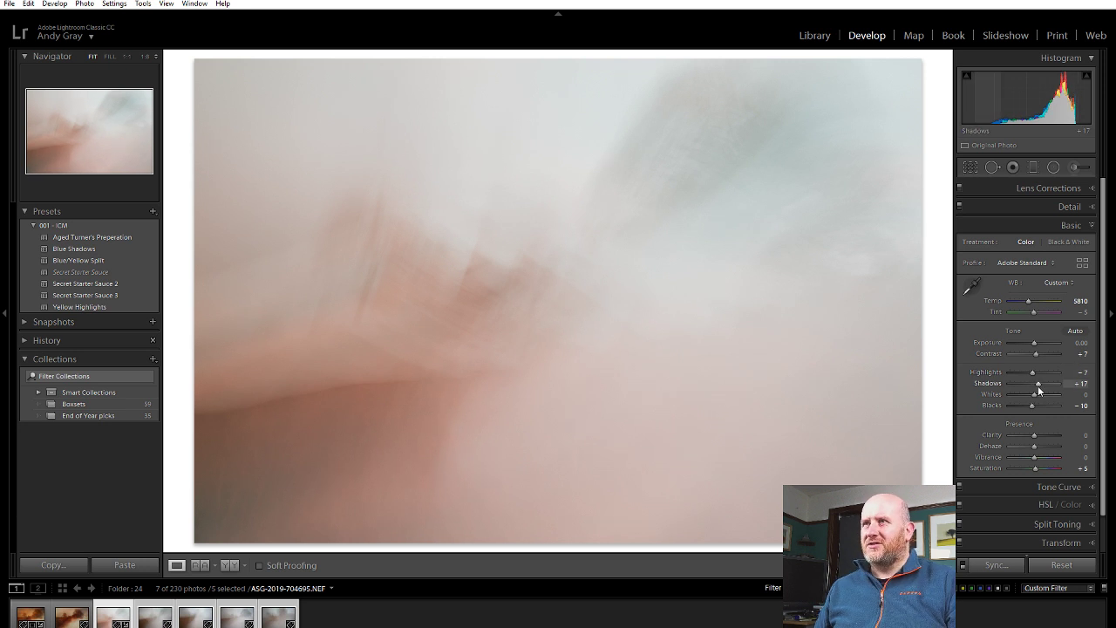
pyautogui.moveTo(1035, 435)
pyautogui.mouseDown()
pyautogui.moveTo(1015, 438)
pyautogui.moveTo(1053, 436)
pyautogui.moveTo(1036, 436)
pyautogui.mouseUp()
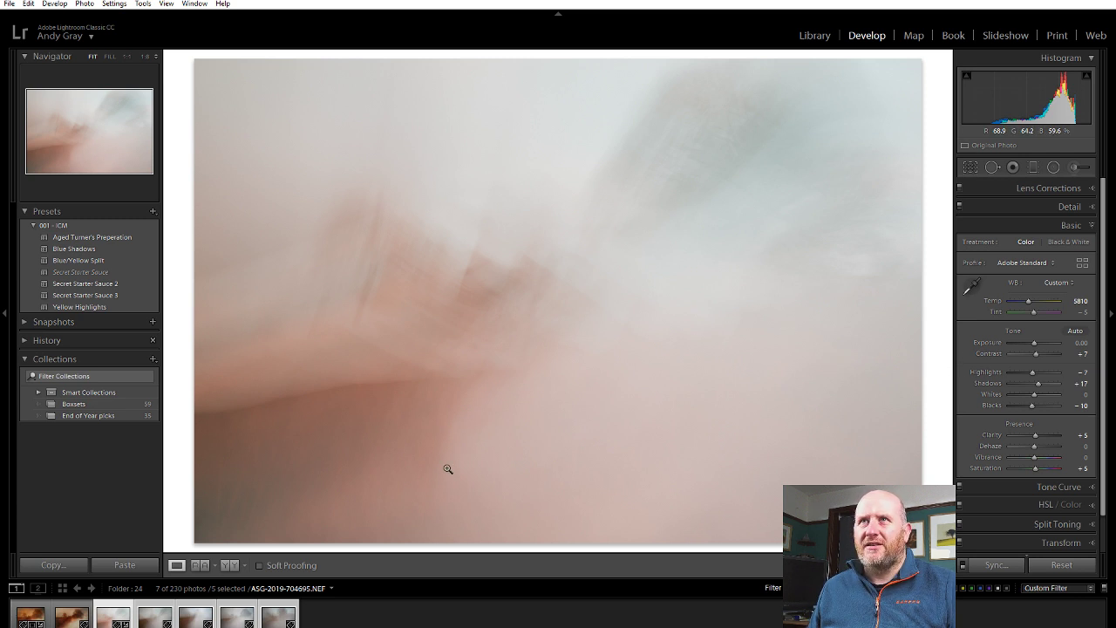
# Synchronize the develop settings of ASG-2019-704695.NEF to the other selected photos.
pyautogui.scroll(-2, 1044, 404)
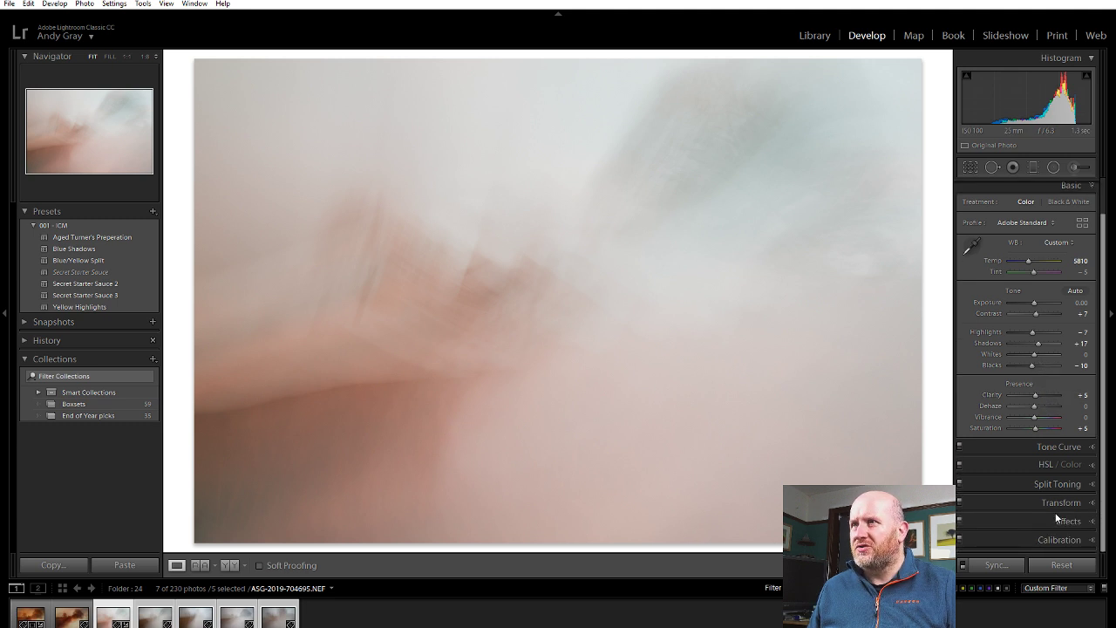
pyautogui.click(997, 566)
pyautogui.click(723, 469)
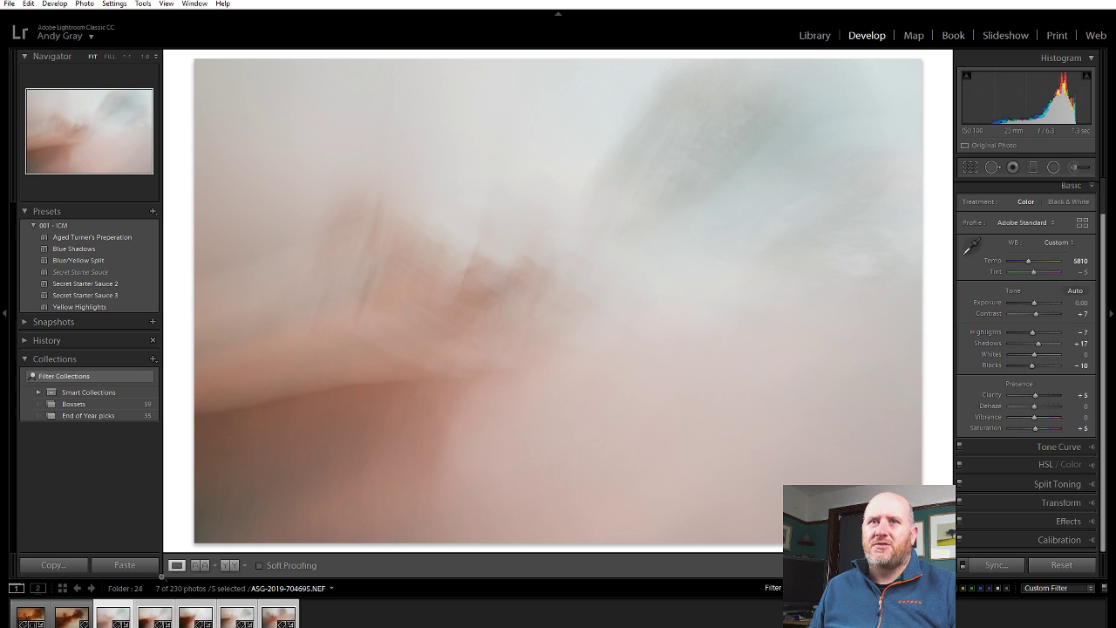
# Raise the shadows to +48 on ASG-2019-704700.NEF and to +43 on ASG-2019-704705.NEF.
pyautogui.click(146, 616)
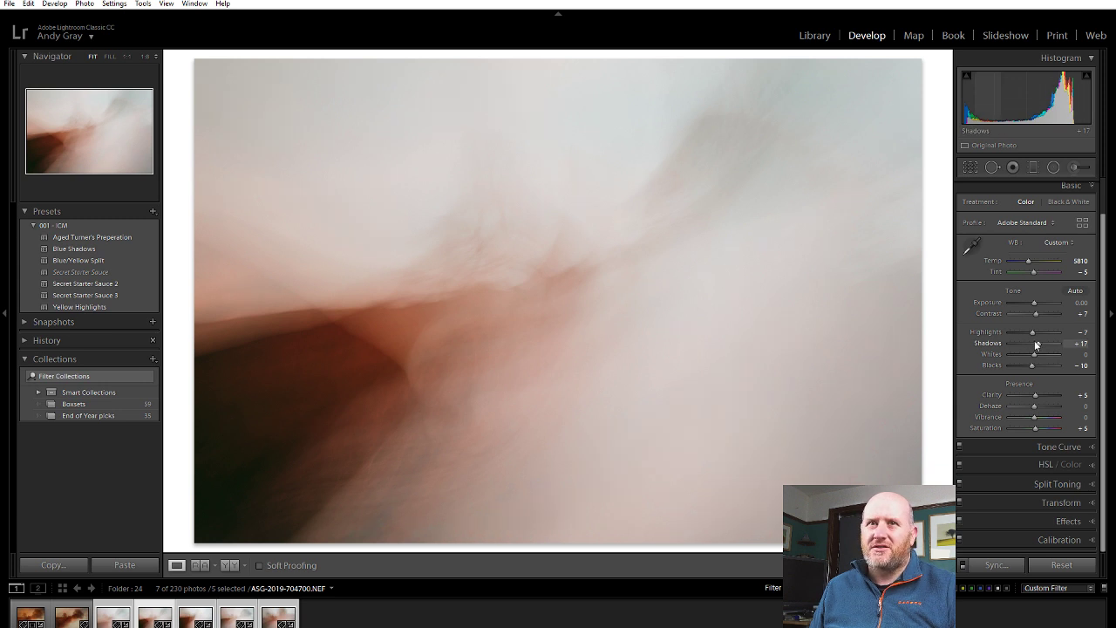
pyautogui.moveTo(1036, 348); pyautogui.dragTo(1045, 346)
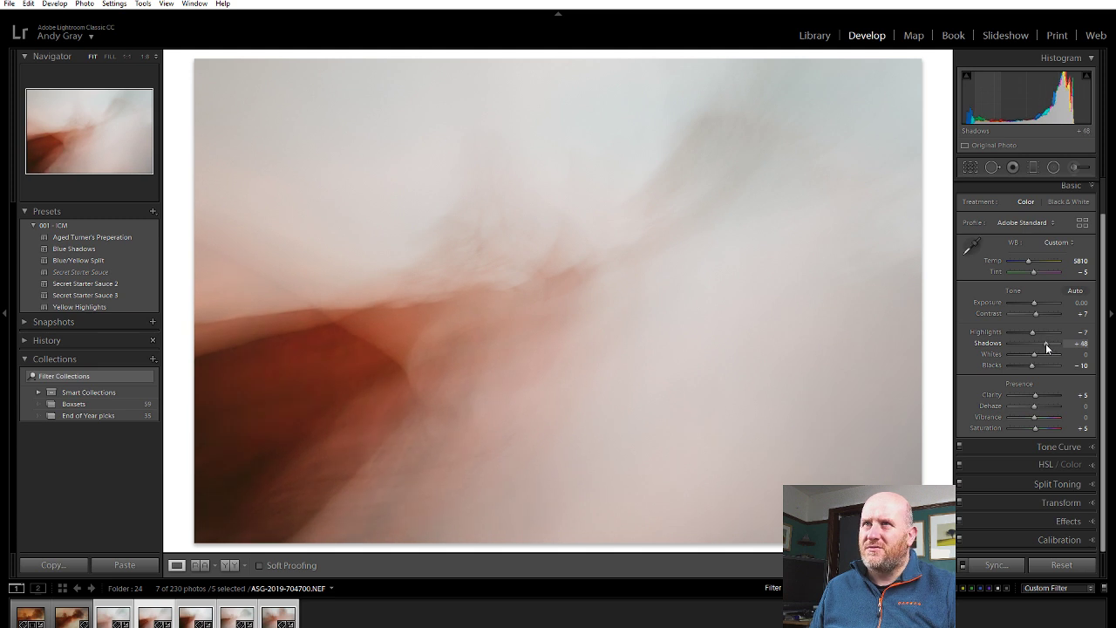
pyautogui.click(197, 614)
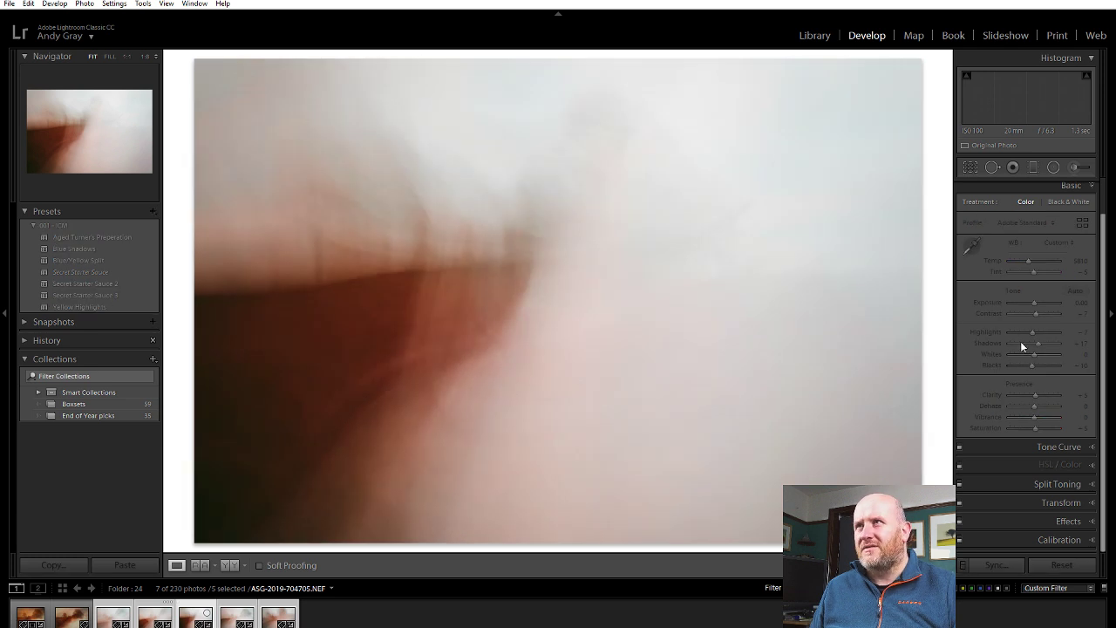
pyautogui.moveTo(1041, 346); pyautogui.dragTo(1047, 346)
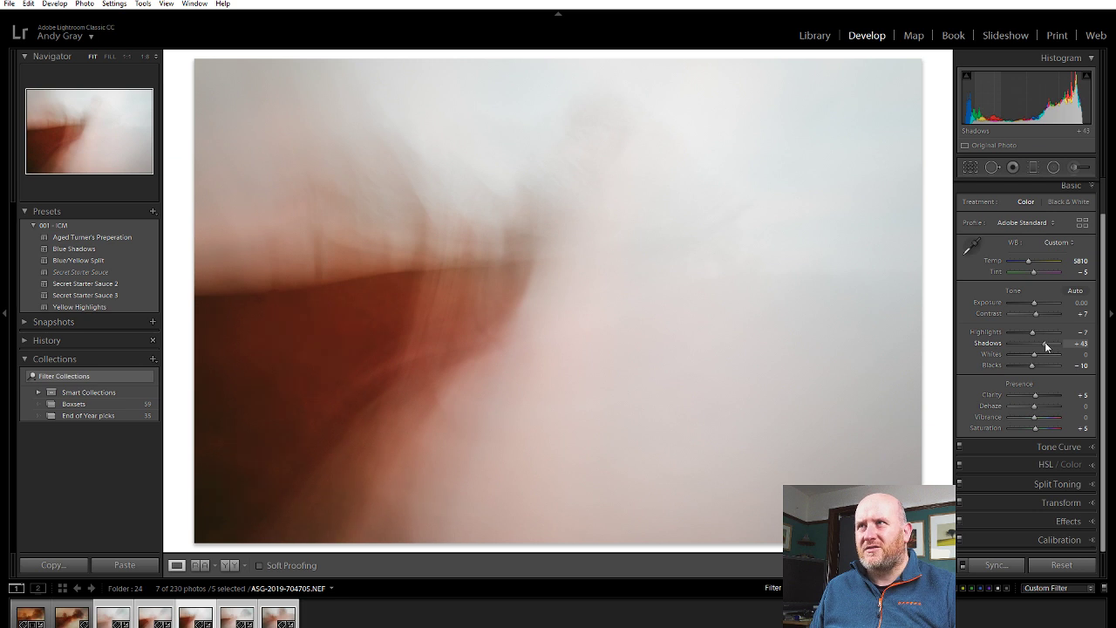
# Check ASG-2019-704715.NEF and ASG-2019-704717.NEF, and open the five selected photos as layers in Photoshop.
pyautogui.click(225, 619)
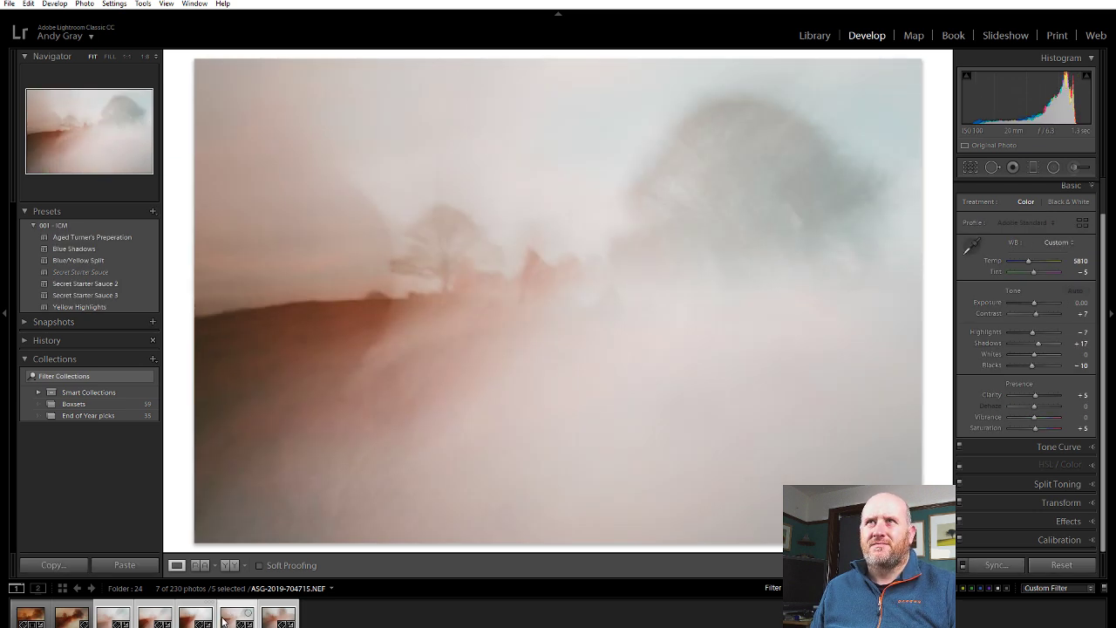
pyautogui.click(267, 621)
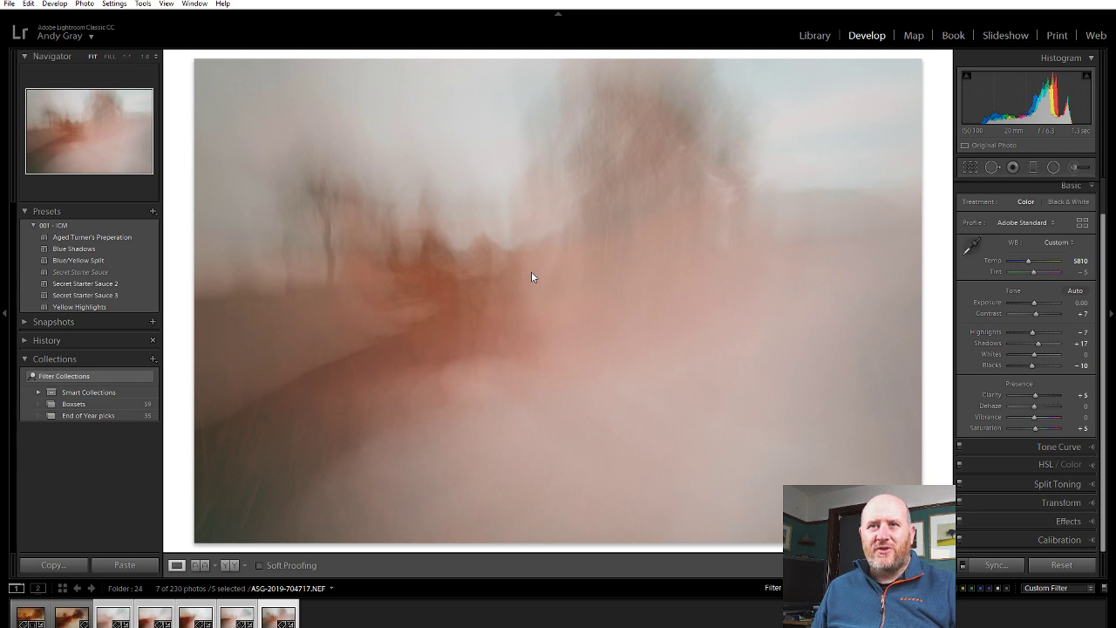
pyautogui.rightClick(511, 303)
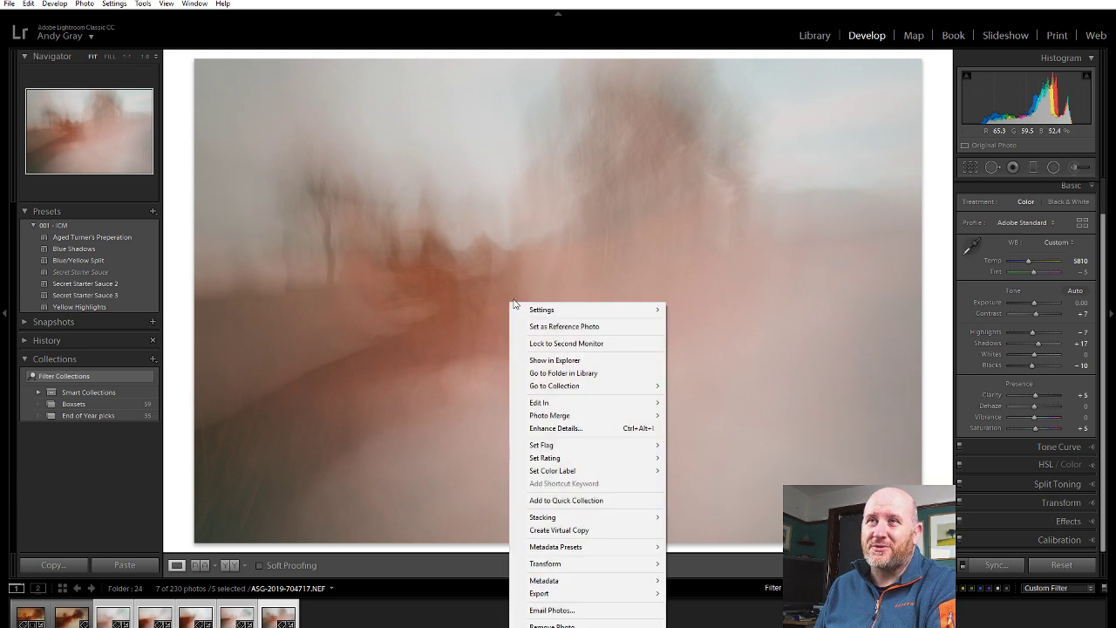
pyautogui.moveTo(575, 405)
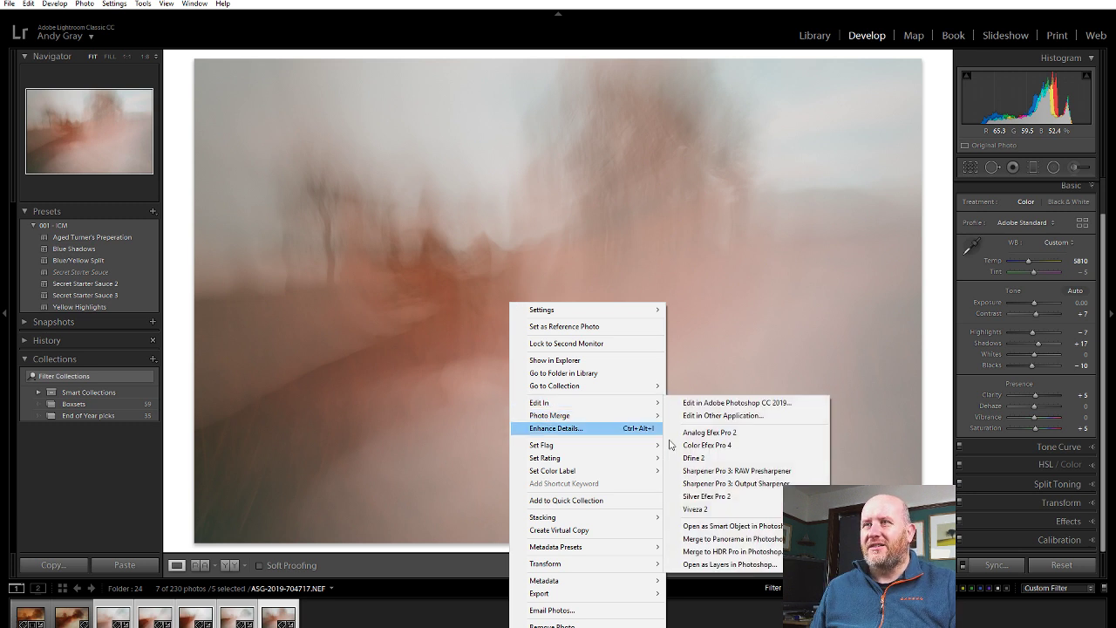
pyautogui.click(722, 565)
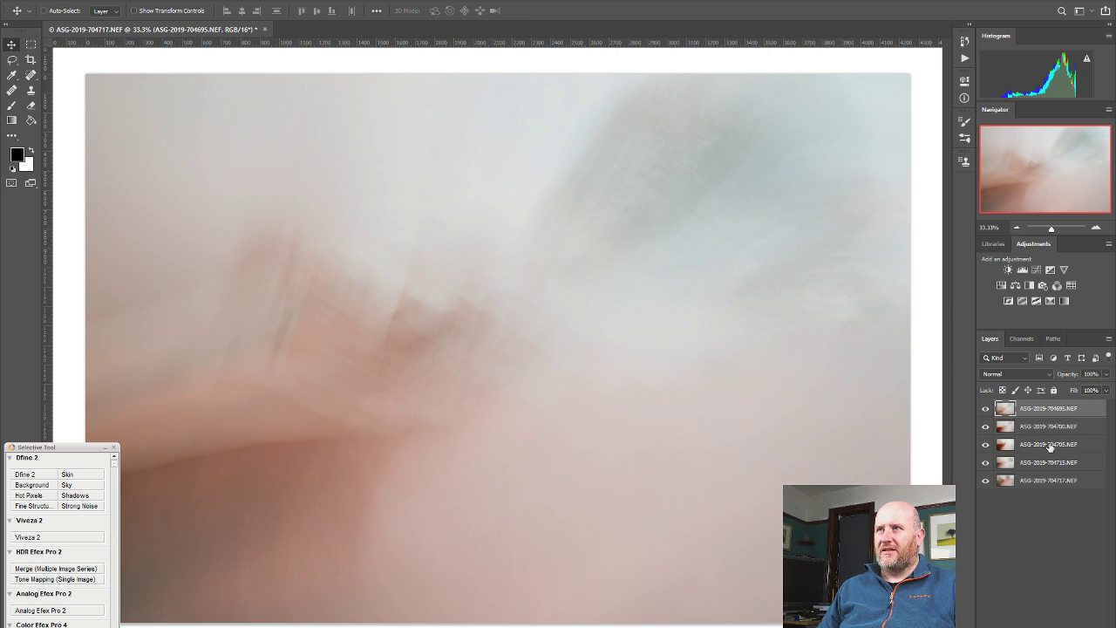
# Select all five photo layers and set their blend mode to Darken.
pyautogui.keyDown('shift'); pyautogui.click(1051, 485); pyautogui.keyUp('shift')
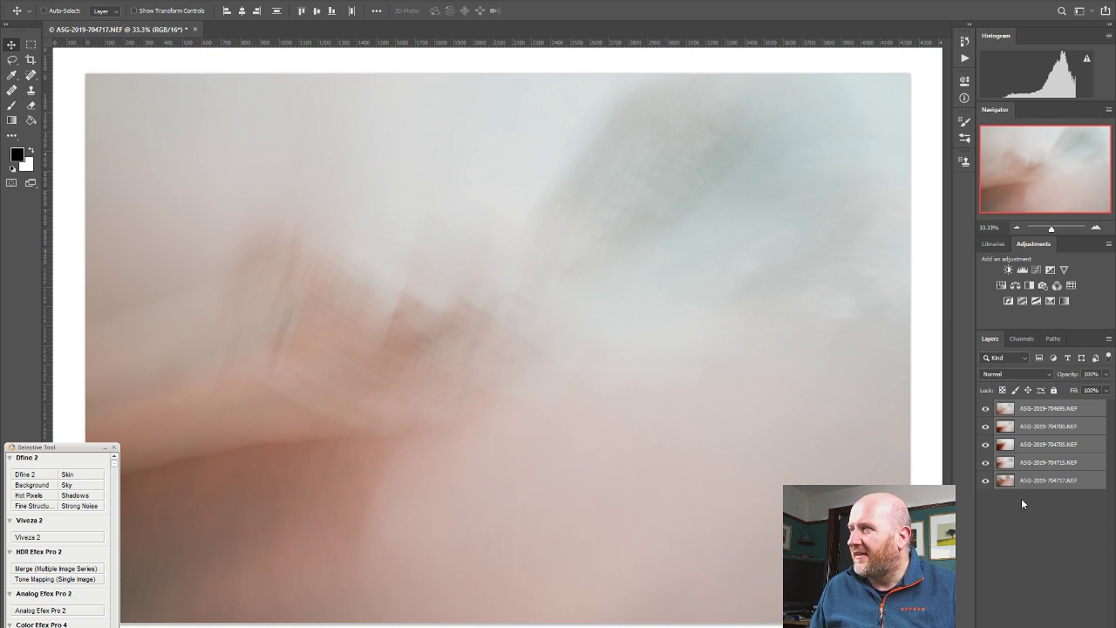
pyautogui.click(1000, 373)
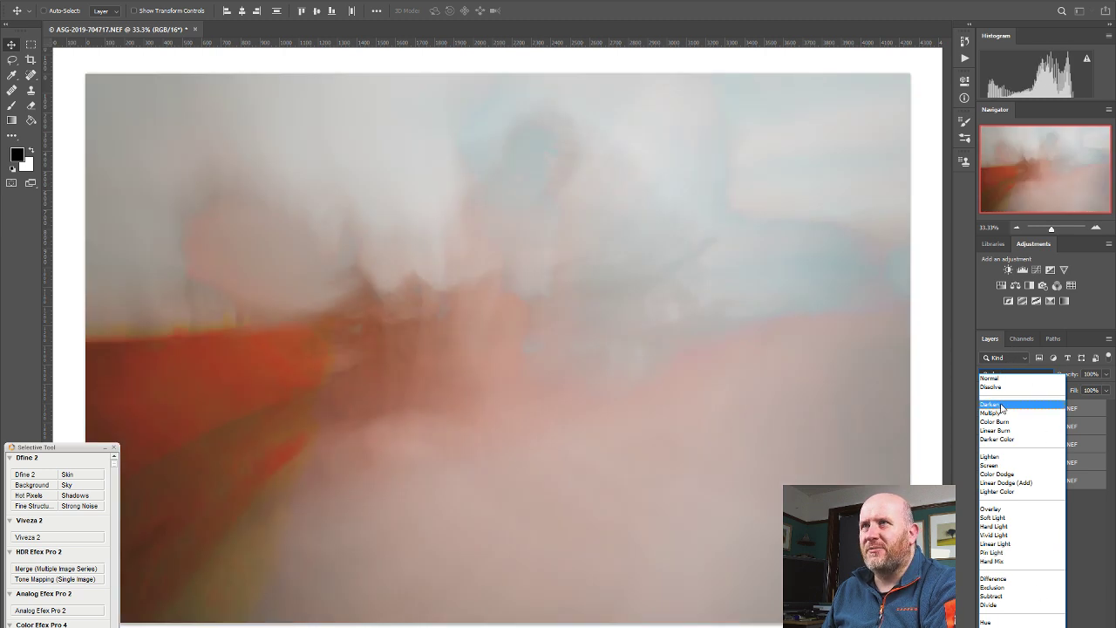
pyautogui.click(1001, 403)
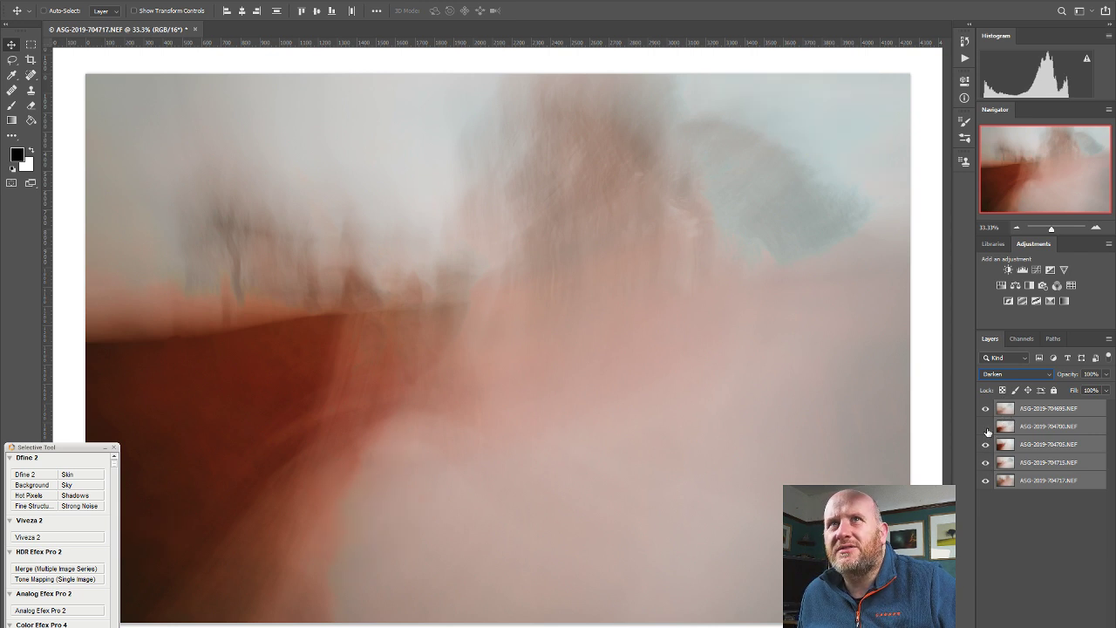
# Hide the 704717, 704705 and 704700 layers and compare the blend with and without the 704695 layer.
pyautogui.click(984, 482)
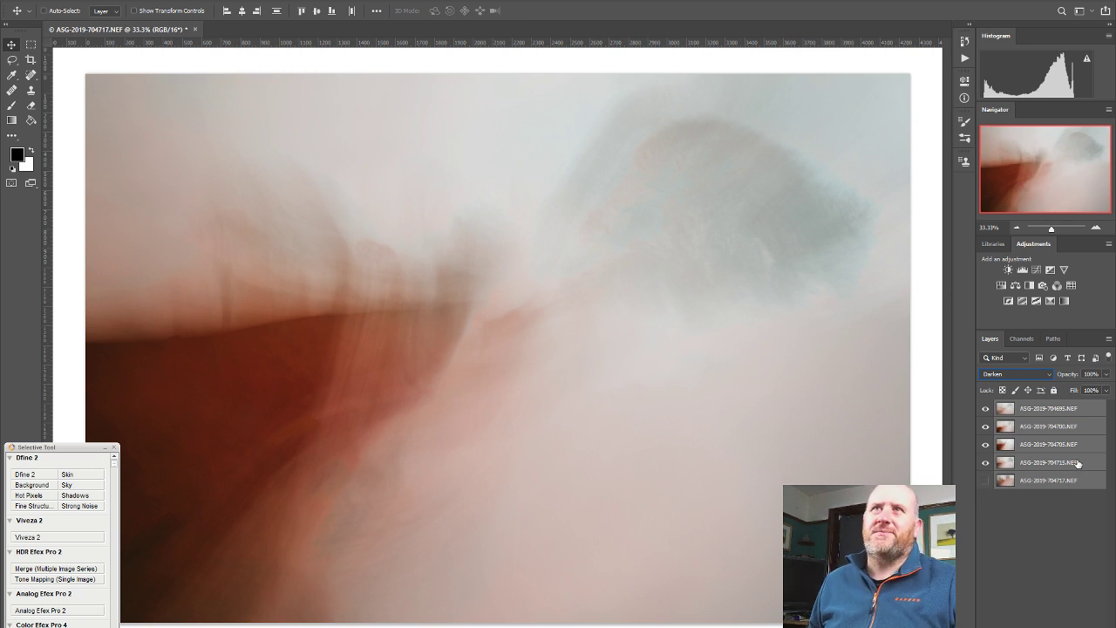
pyautogui.click(986, 444)
pyautogui.click(986, 426)
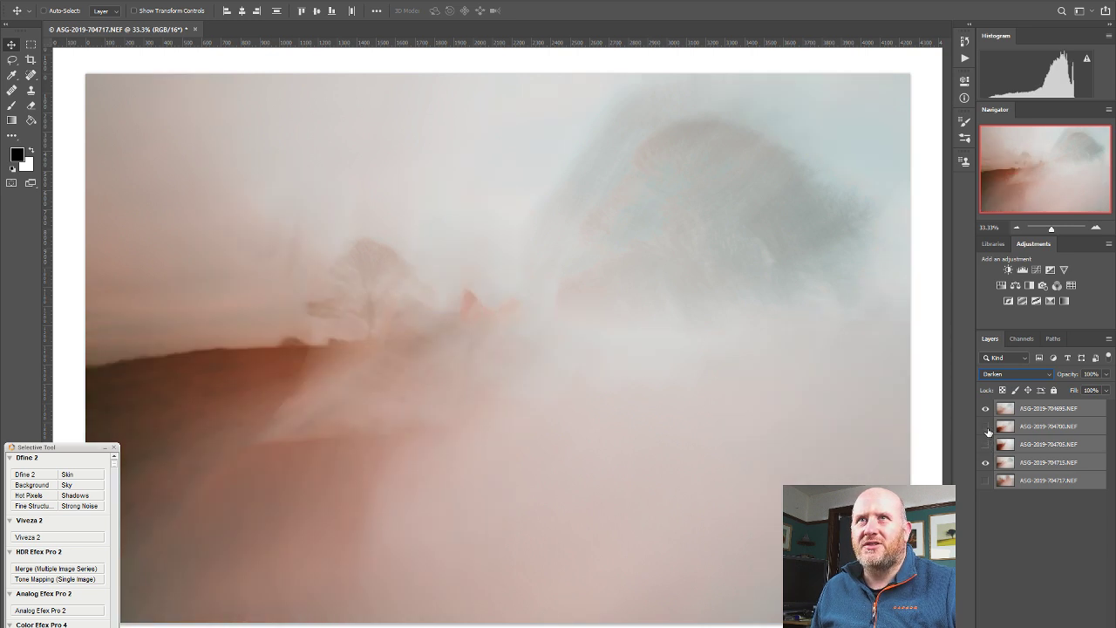
pyautogui.click(985, 409)
pyautogui.click(985, 409)
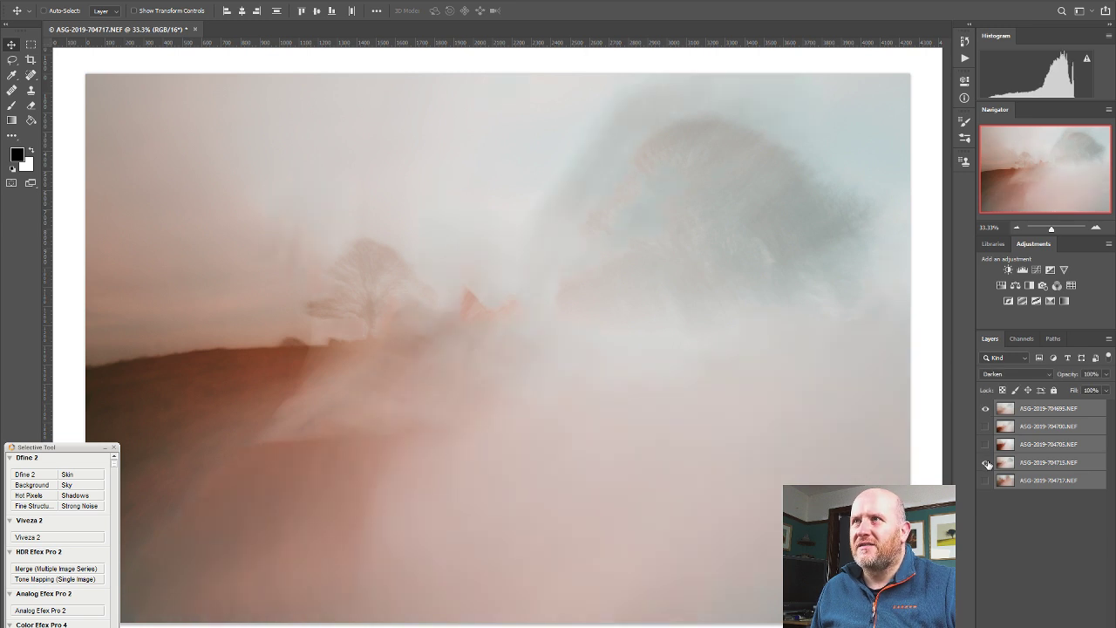
# Try the Multiply blend mode on the 704695 layer and compare the blend with and without the 704715 layer.
pyautogui.click(1025, 409)
pyautogui.click(1029, 374)
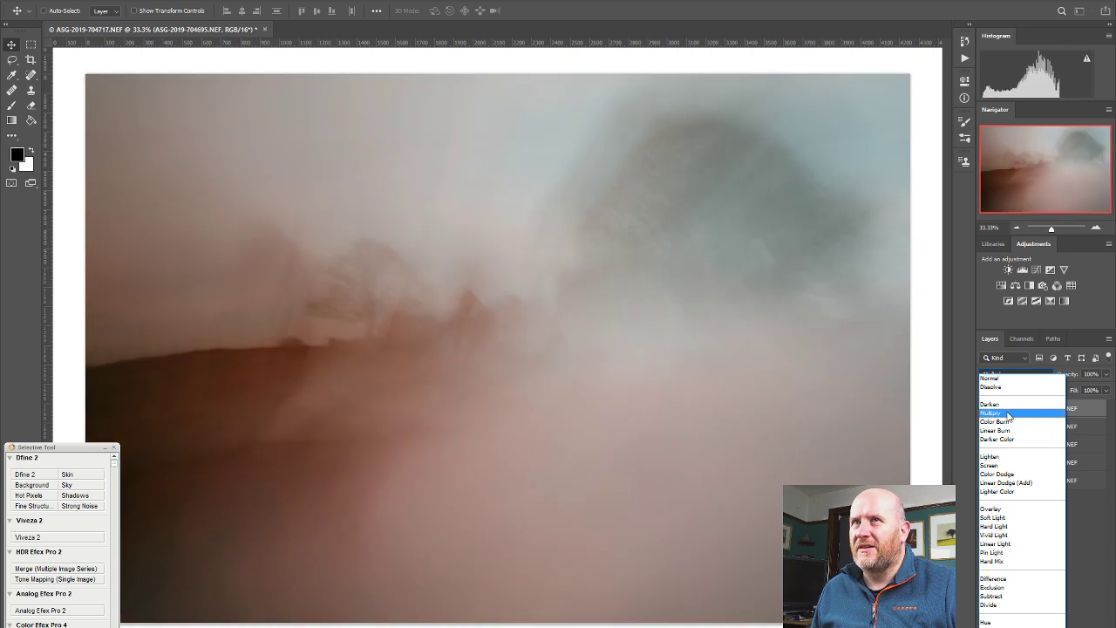
pyautogui.click(1008, 414)
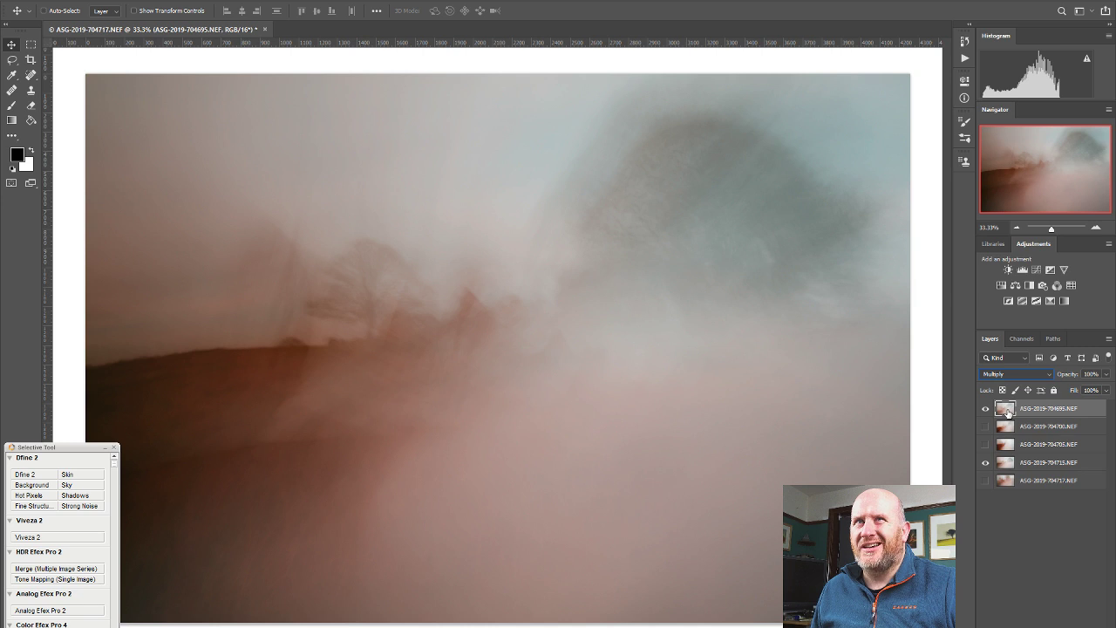
pyautogui.click(984, 463)
pyautogui.click(984, 463)
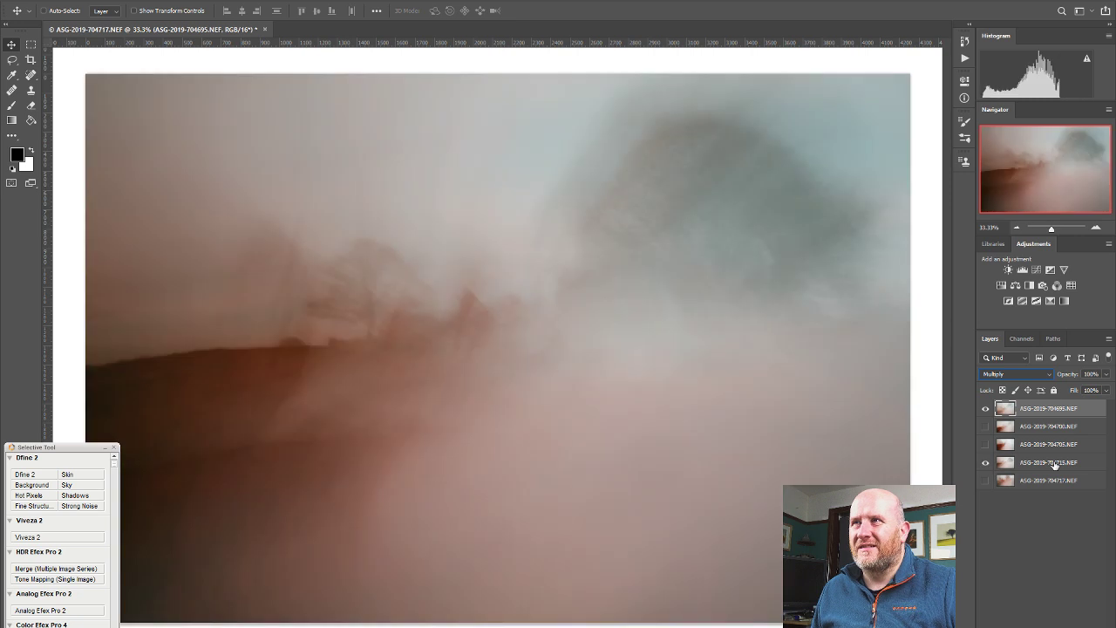
# Move the 704715 layer directly below 704695, show the 704700 layer and try showing the 704705 layer.
pyautogui.moveTo(1053, 467); pyautogui.dragTo(1042, 423)
pyautogui.click(985, 445)
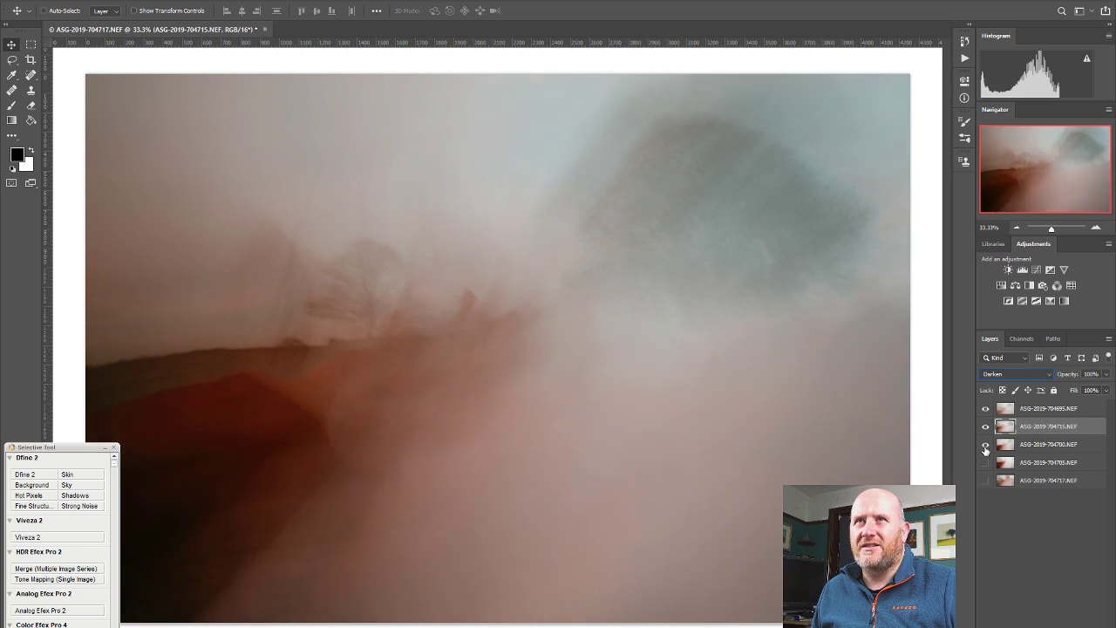
pyautogui.click(986, 463)
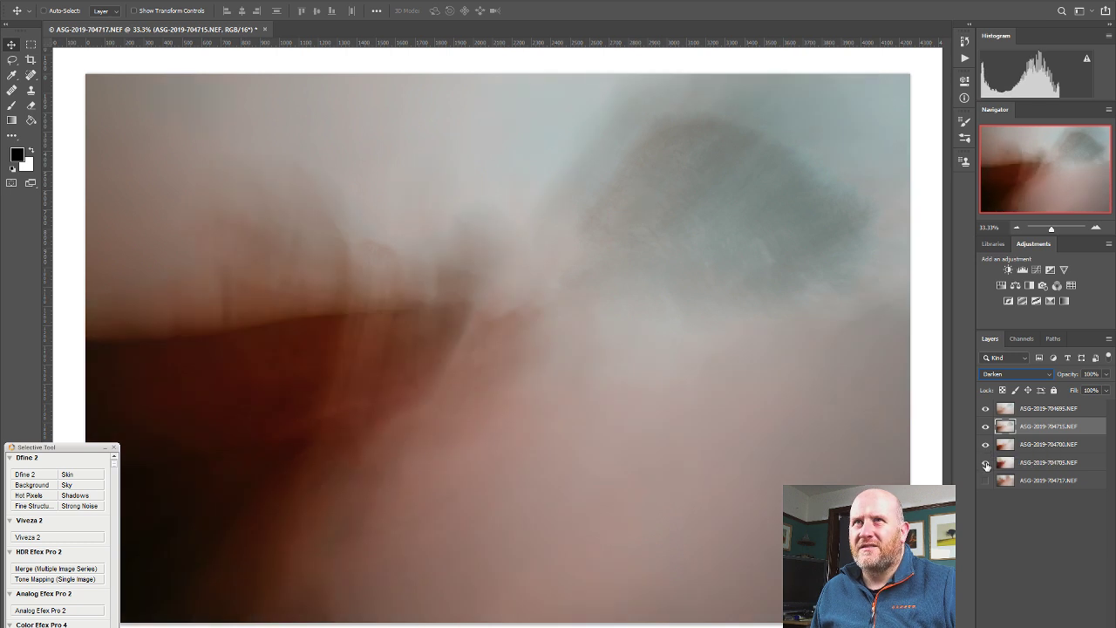
pyautogui.click(985, 463)
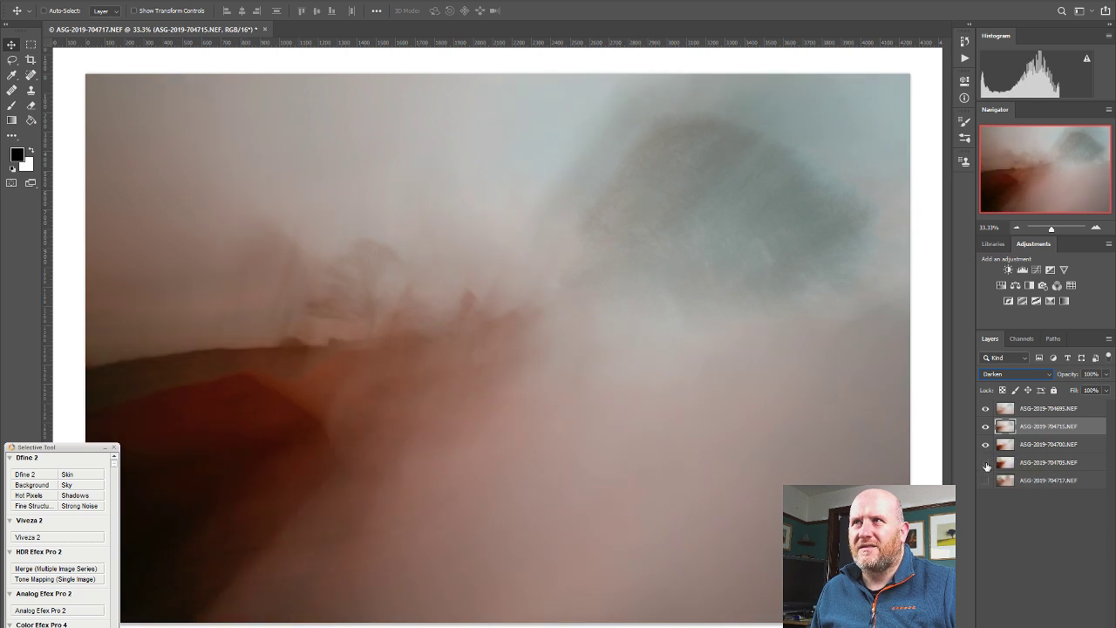
pyautogui.click(985, 445)
pyautogui.click(985, 445)
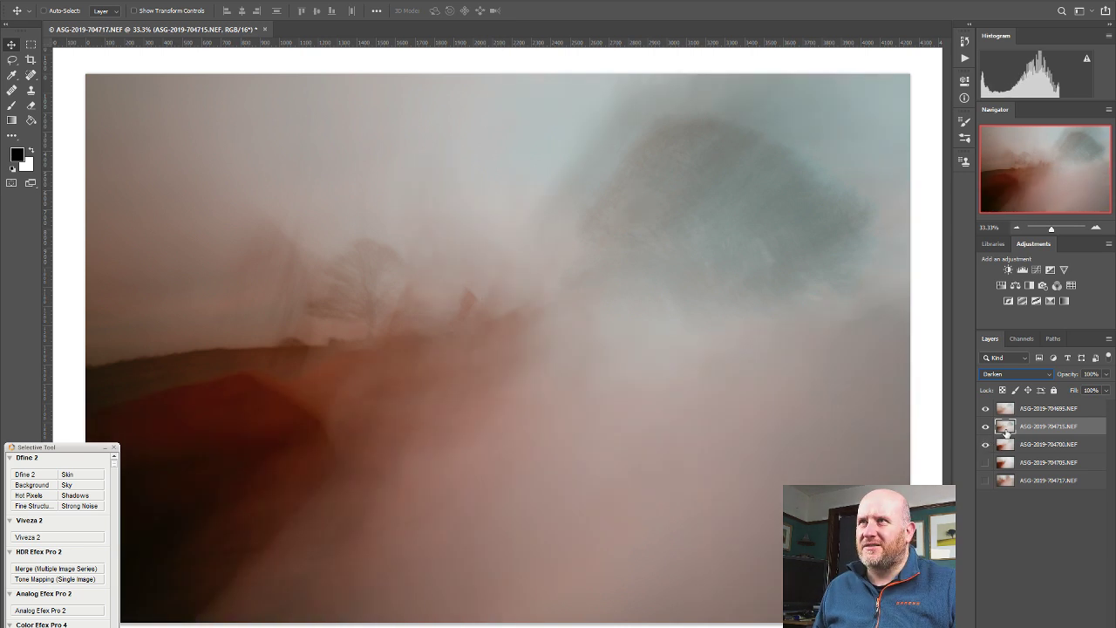
# Try the Normal blend mode on the 704695 layer and set its opacity to 84%.
pyautogui.click(1022, 410)
pyautogui.click(1012, 373)
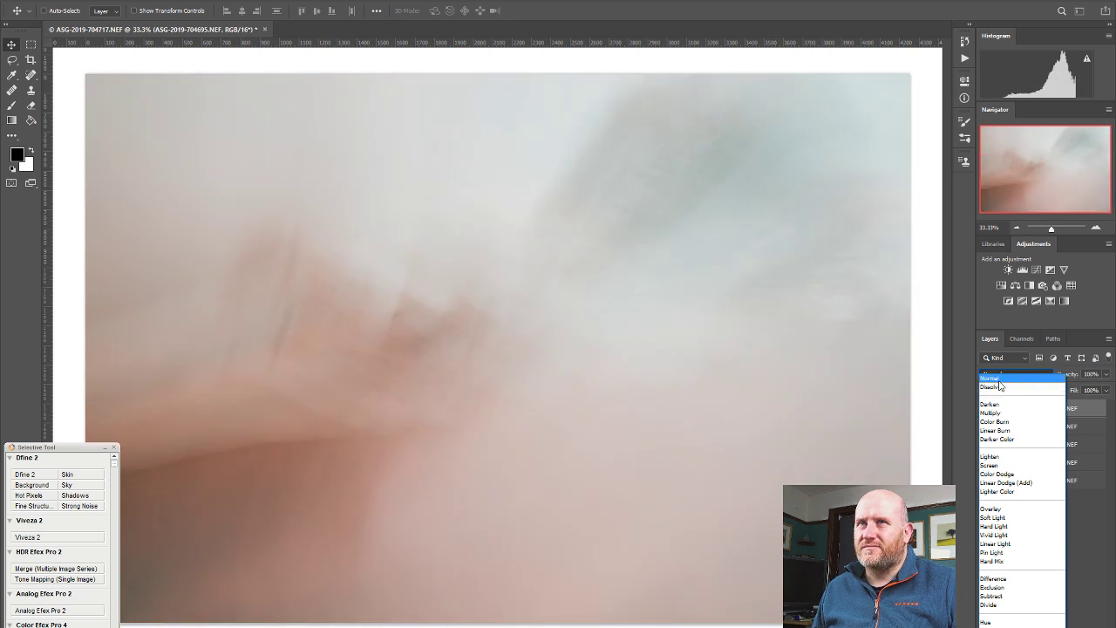
pyautogui.click(994, 379)
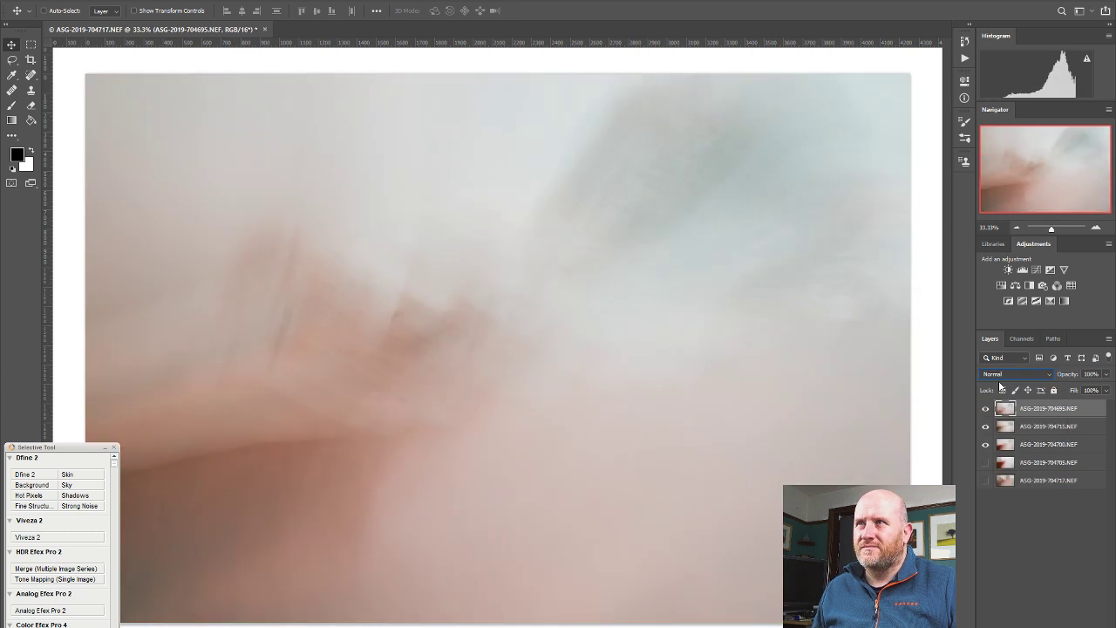
pyautogui.click(1106, 375)
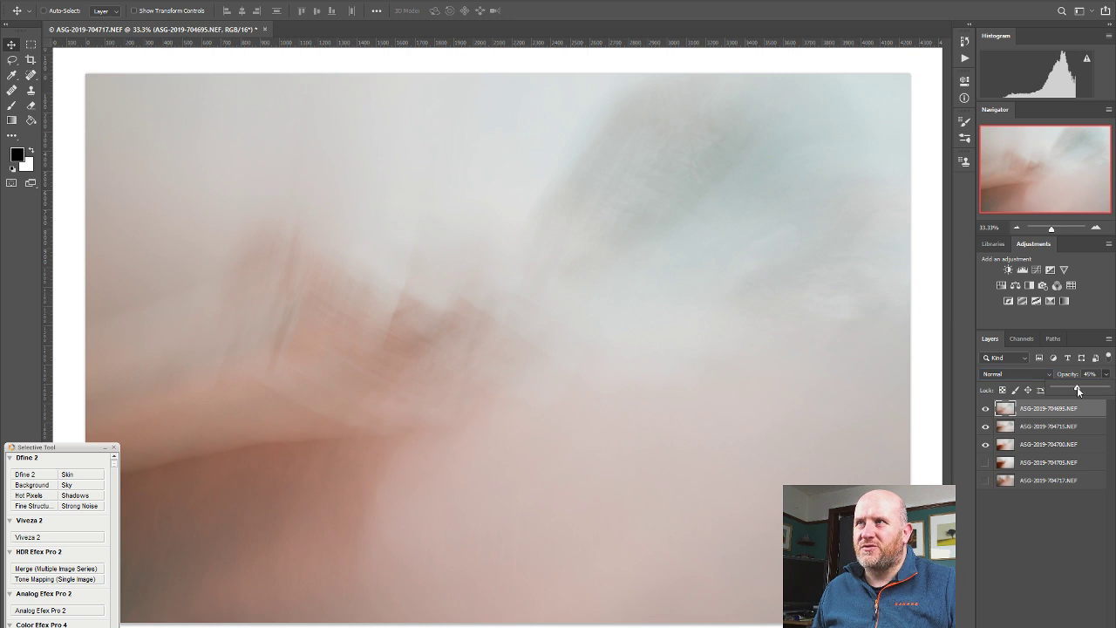
pyautogui.moveTo(1078, 390)
pyautogui.mouseDown()
pyautogui.moveTo(1088, 391)
pyautogui.moveTo(1069, 396)
pyautogui.moveTo(1097, 398)
pyautogui.mouseUp()
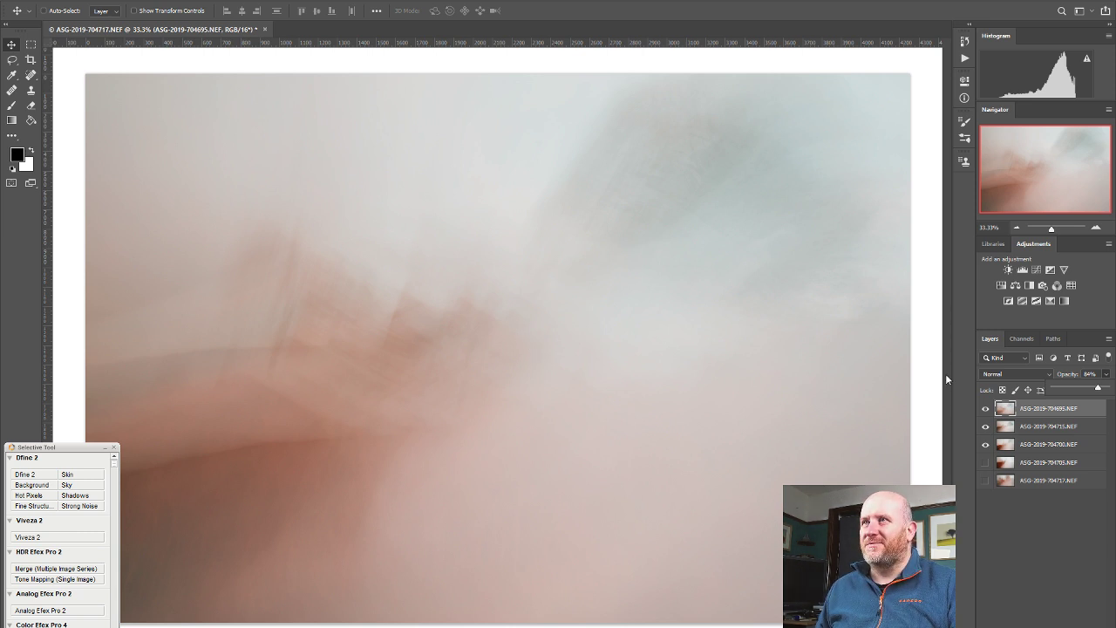
# Set the 704695 layer to Soft Light and move it below the 704700 layer.
pyautogui.click(1011, 373)
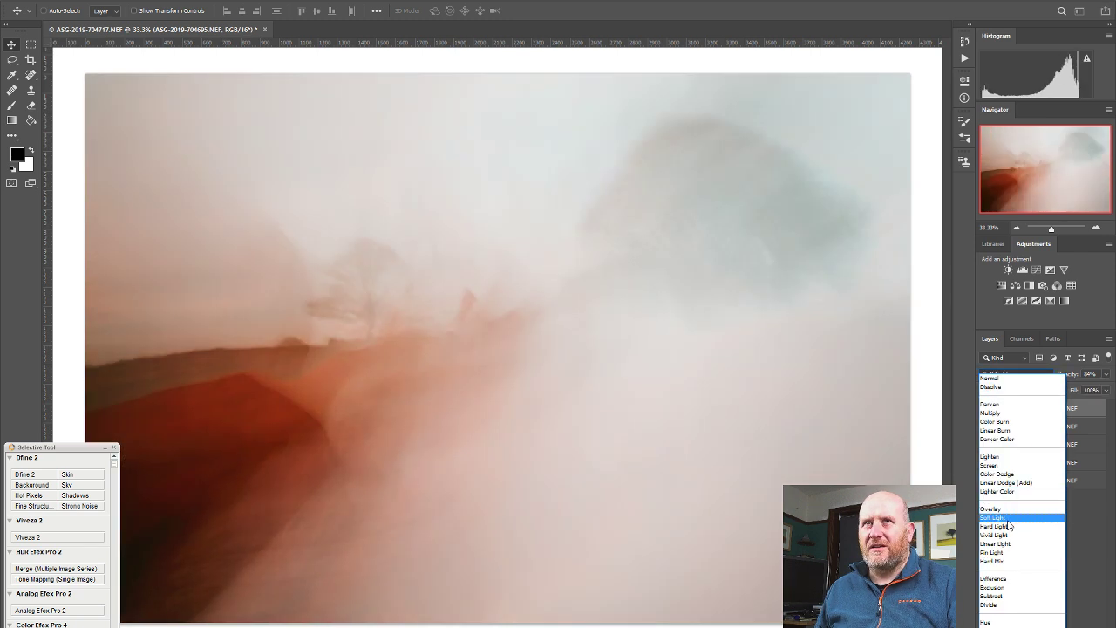
pyautogui.click(1007, 520)
pyautogui.moveTo(1041, 410); pyautogui.dragTo(1040, 452)
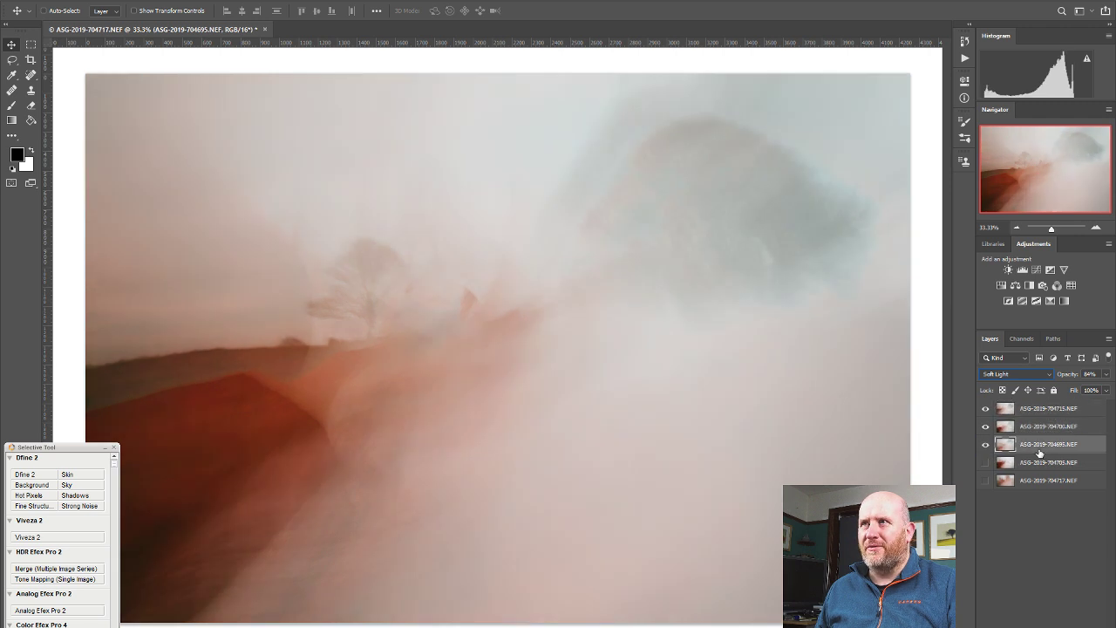
# Try the Overlay blend mode on the 704695 layer and move that layer to the top of the layer stack.
pyautogui.click(985, 445)
pyautogui.click(986, 445)
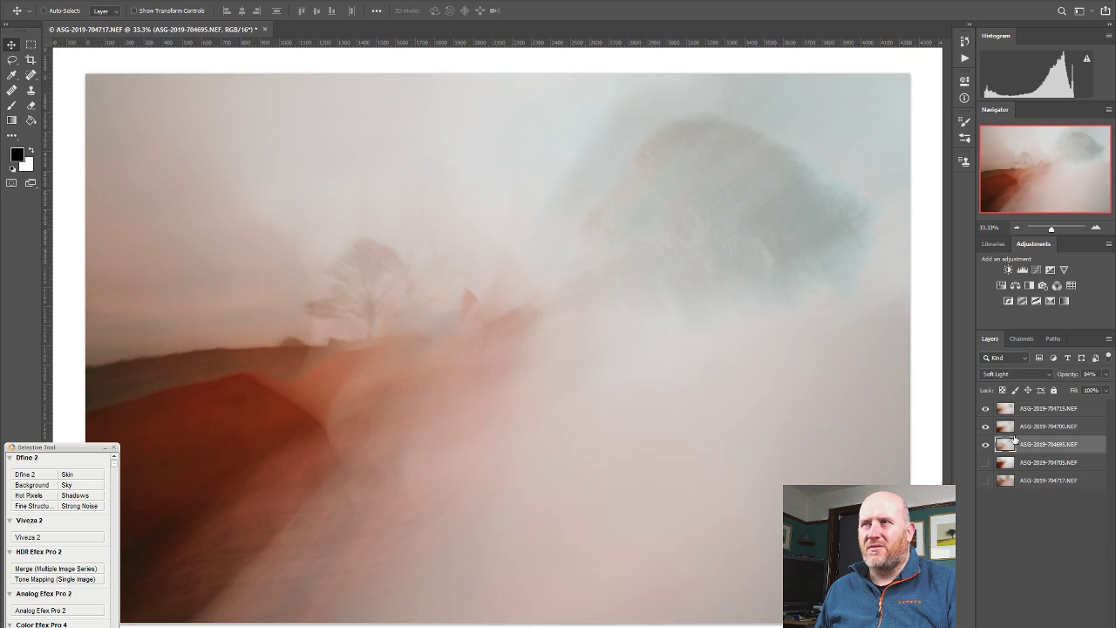
pyautogui.click(1016, 374)
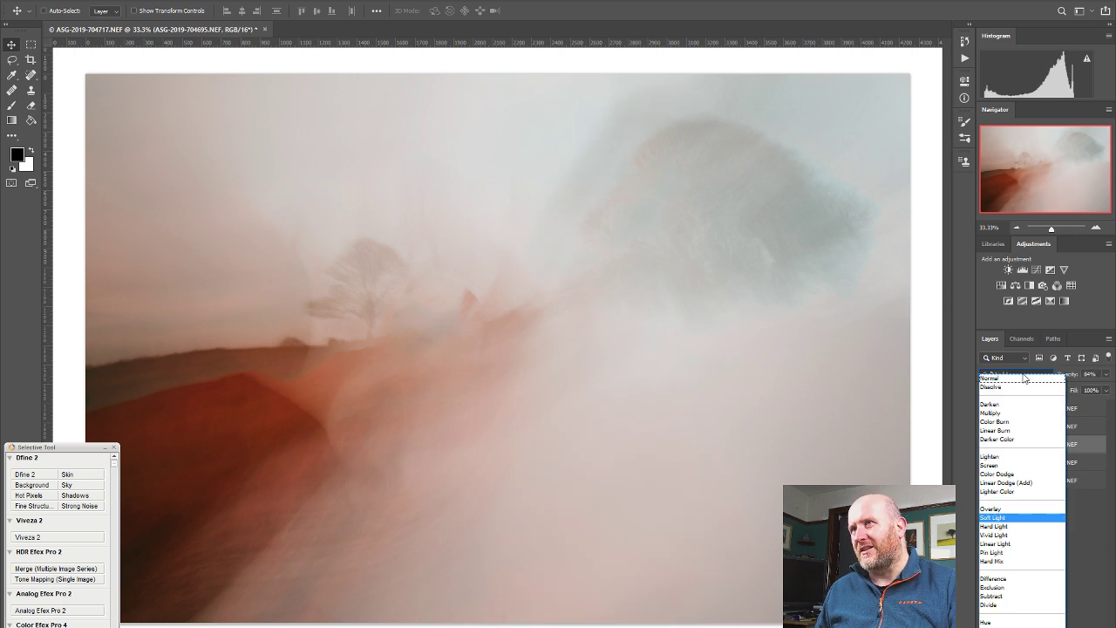
pyautogui.click(1003, 509)
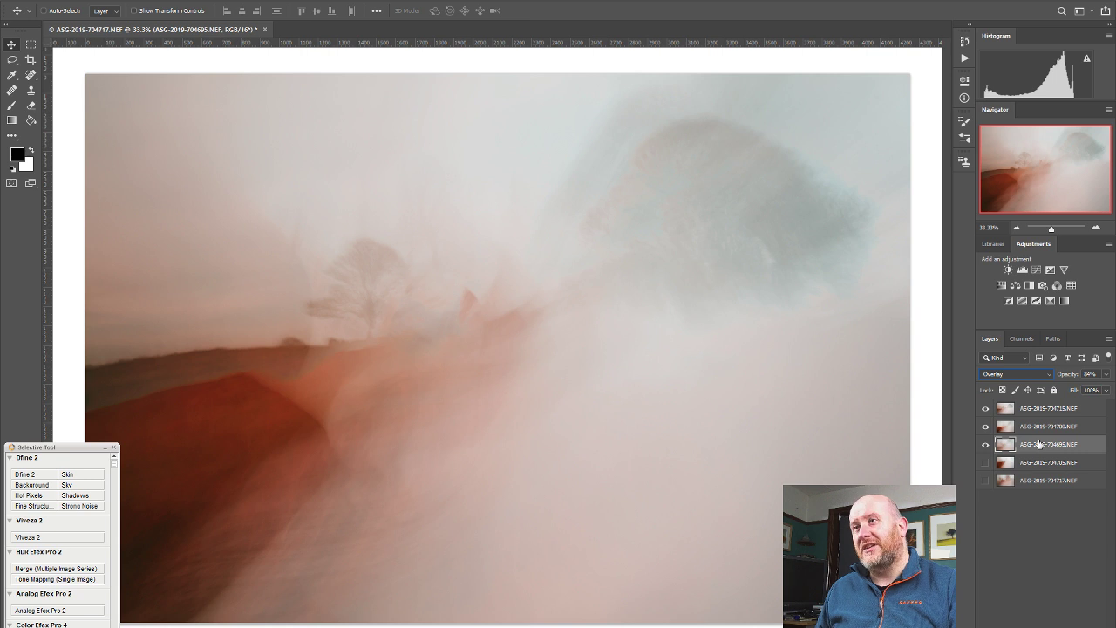
pyautogui.moveTo(1040, 443)
pyautogui.mouseDown()
pyautogui.moveTo(1038, 401)
pyautogui.moveTo(1038, 427)
pyautogui.mouseUp()
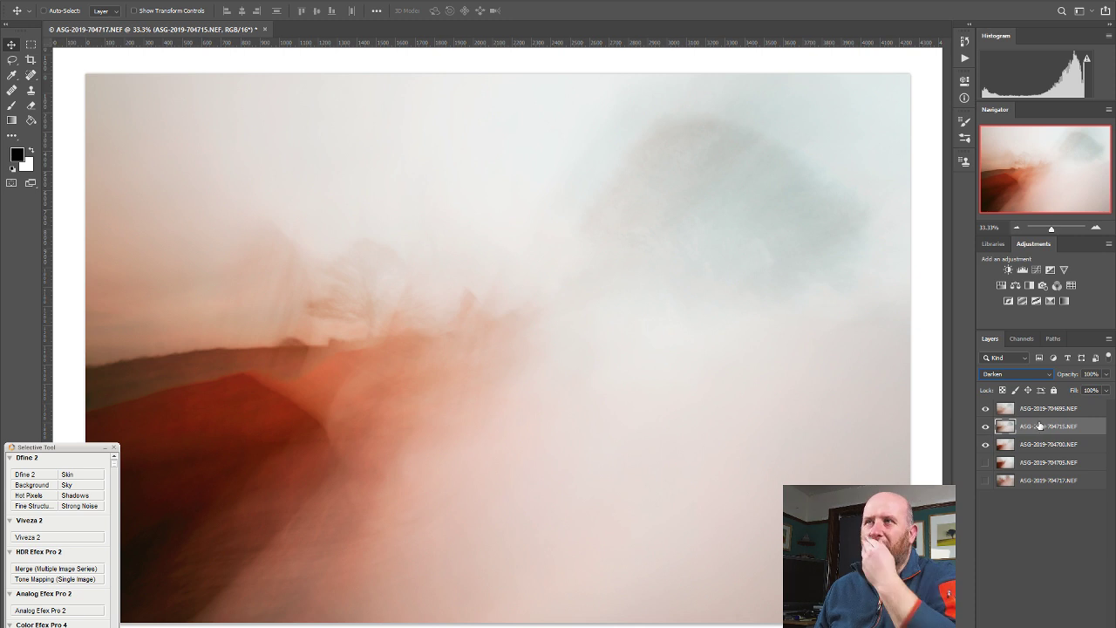
# Set the 704695 layer to Darken at 100% opacity and hide the 704715 layer.
pyautogui.click(1034, 409)
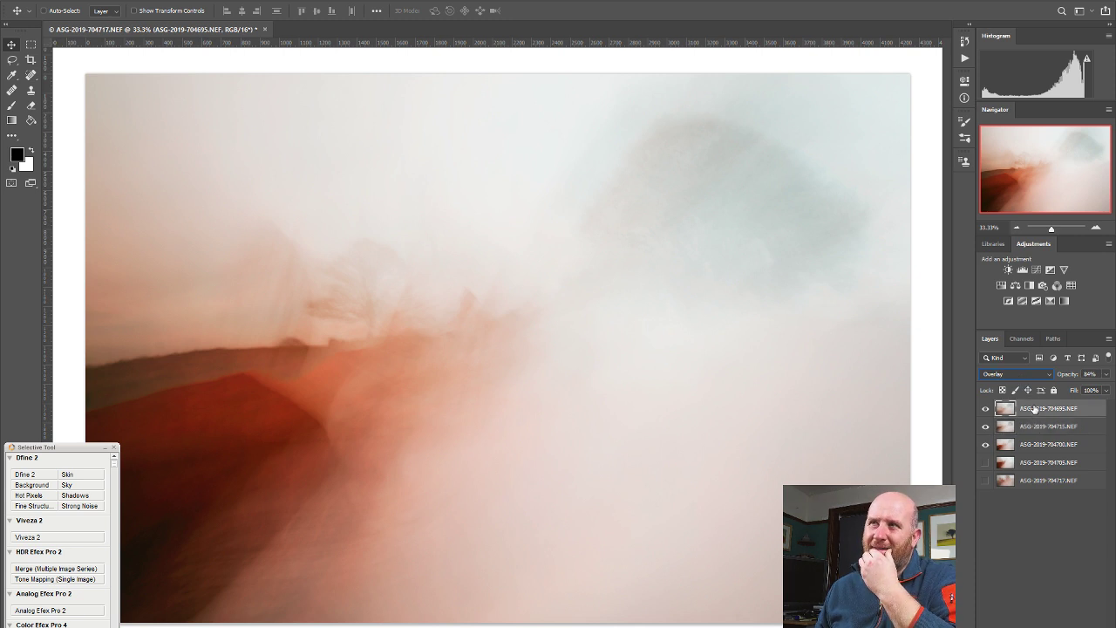
pyautogui.click(1039, 372)
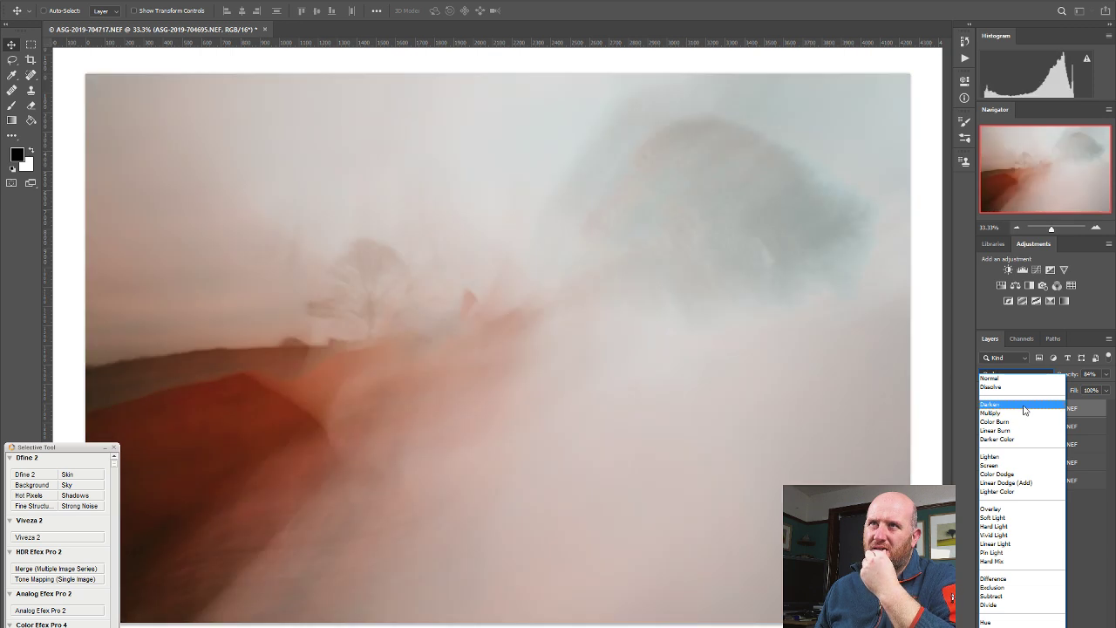
pyautogui.click(1025, 406)
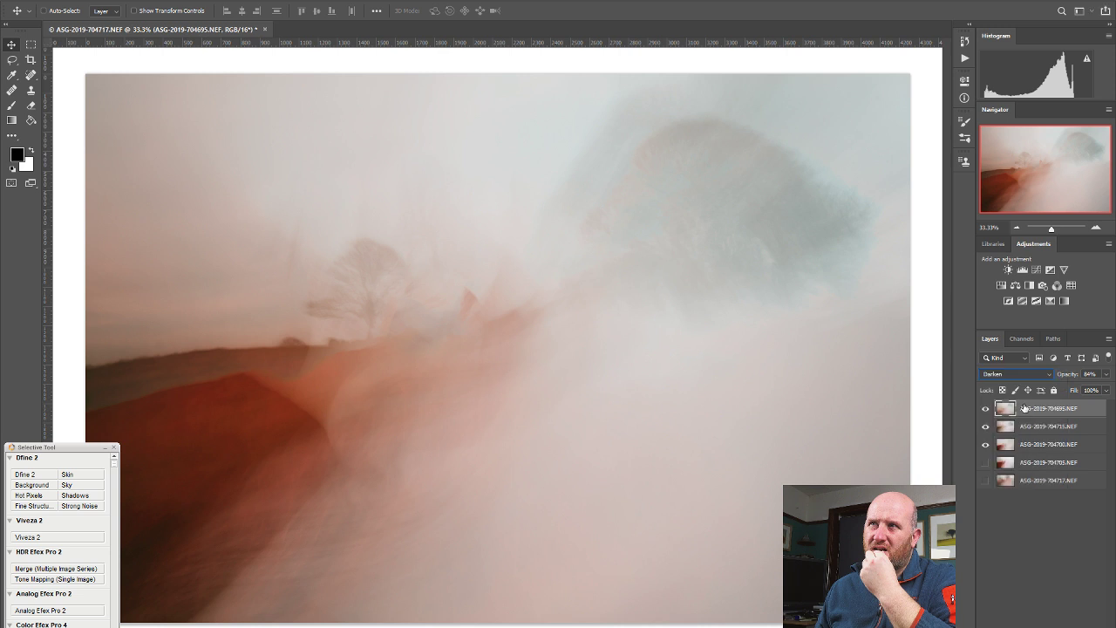
pyautogui.click(986, 426)
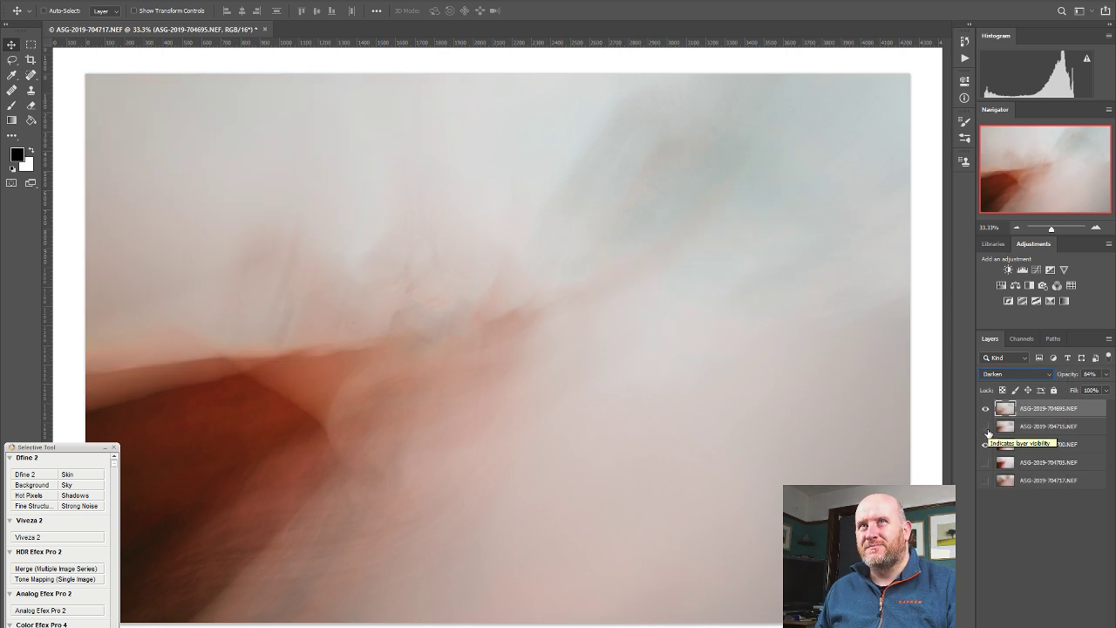
pyautogui.click(986, 445)
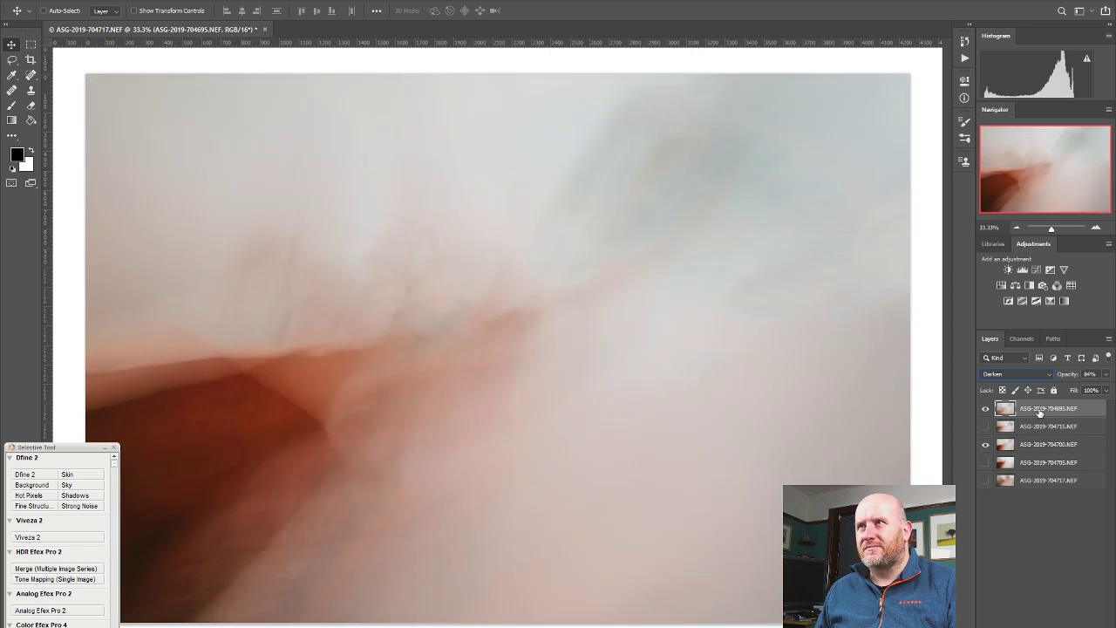
pyautogui.click(1106, 373)
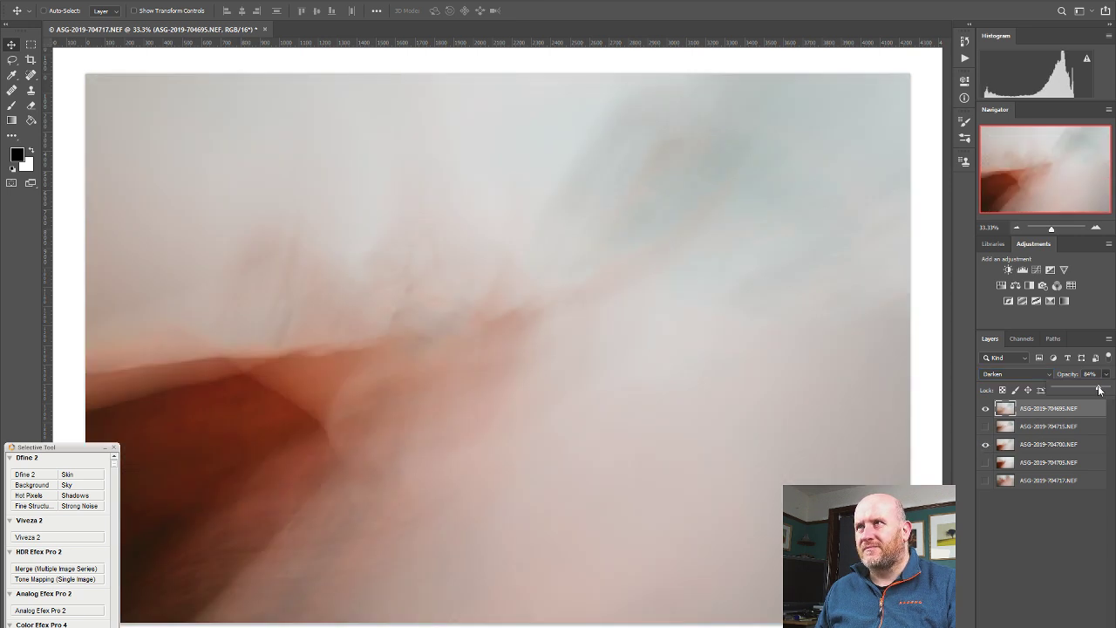
pyautogui.moveTo(1098, 389); pyautogui.dragTo(1108, 388)
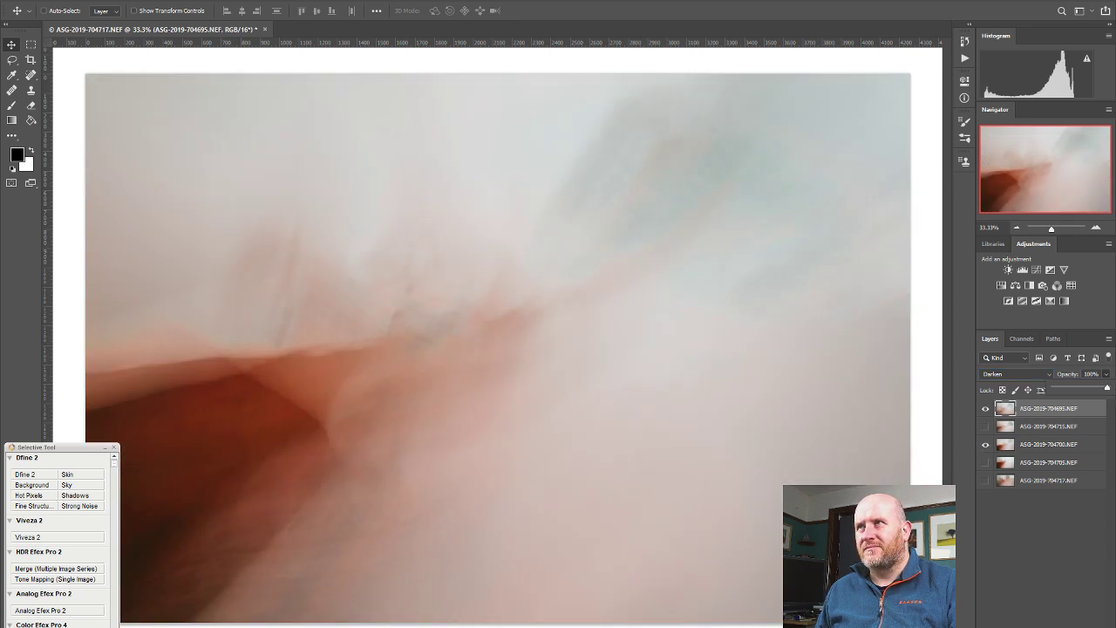
# Compare the blend with and without the 704700 layer, then reduce that layer's opacity to 77%.
pyautogui.click(987, 445)
pyautogui.click(986, 446)
pyautogui.click(986, 445)
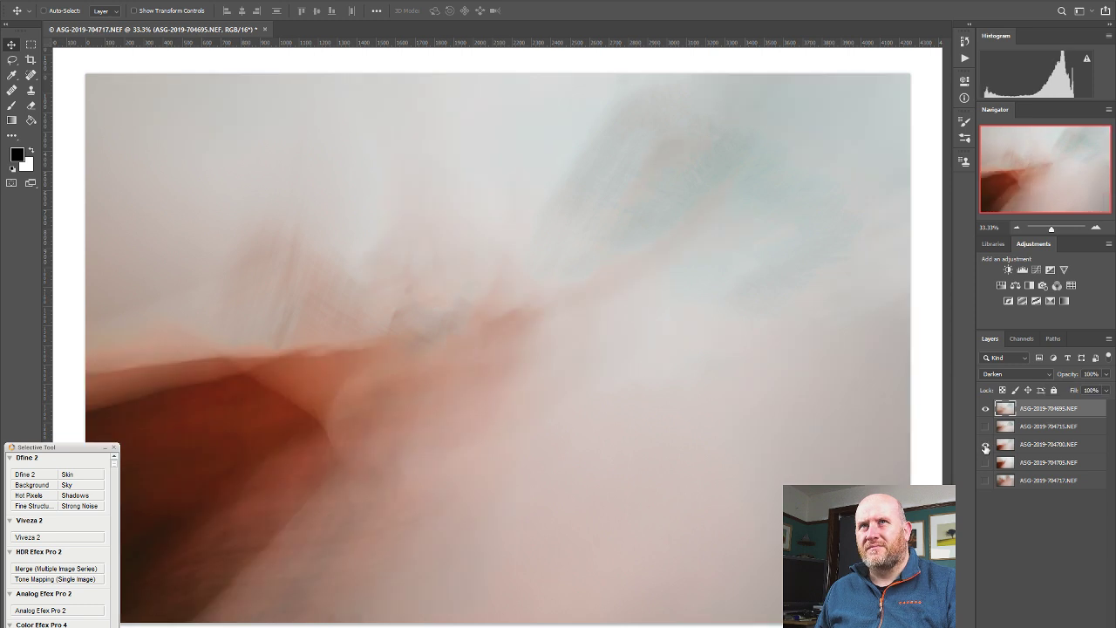
pyautogui.click(1024, 446)
pyautogui.click(1106, 373)
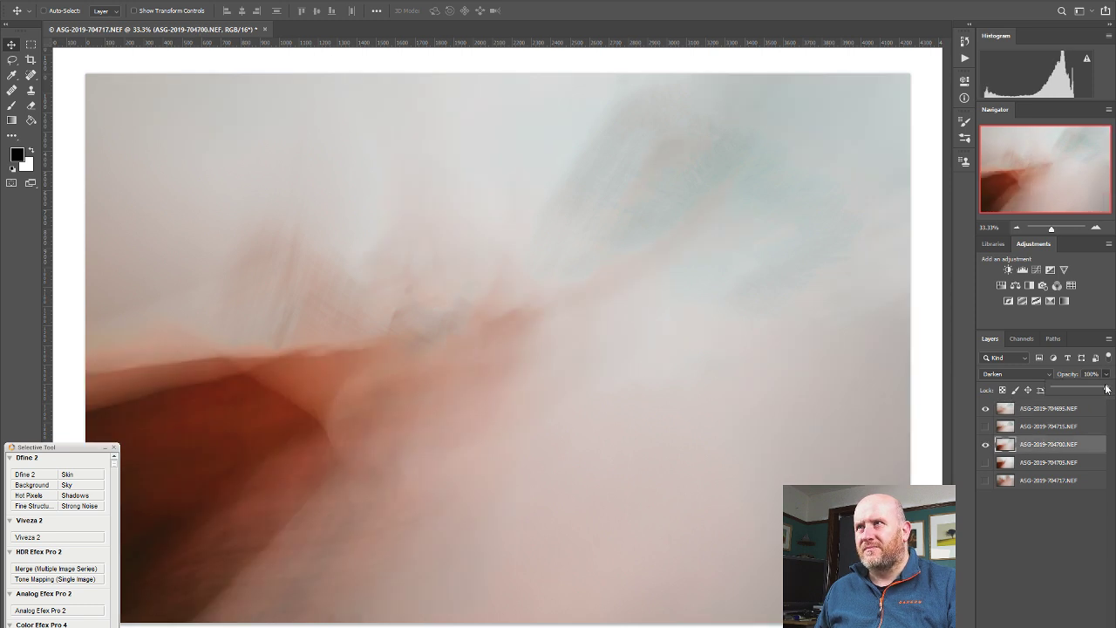
pyautogui.moveTo(1104, 389); pyautogui.dragTo(1097, 393)
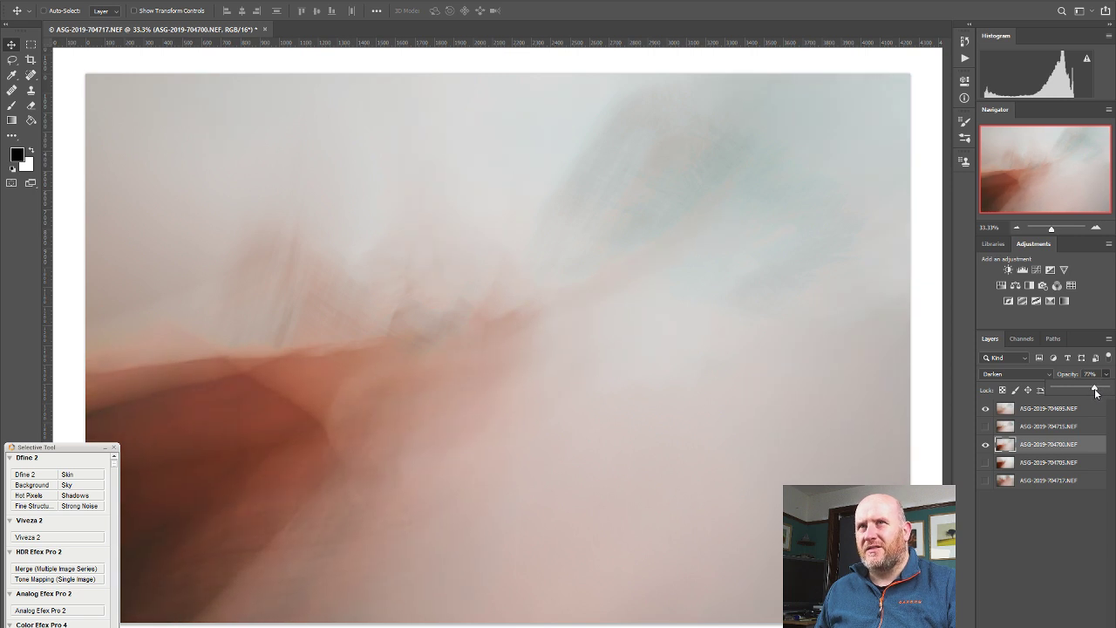
# Show the 704715 layer and shift its image leftwards and slightly down so the large tree sits nearer the centre.
pyautogui.click(985, 427)
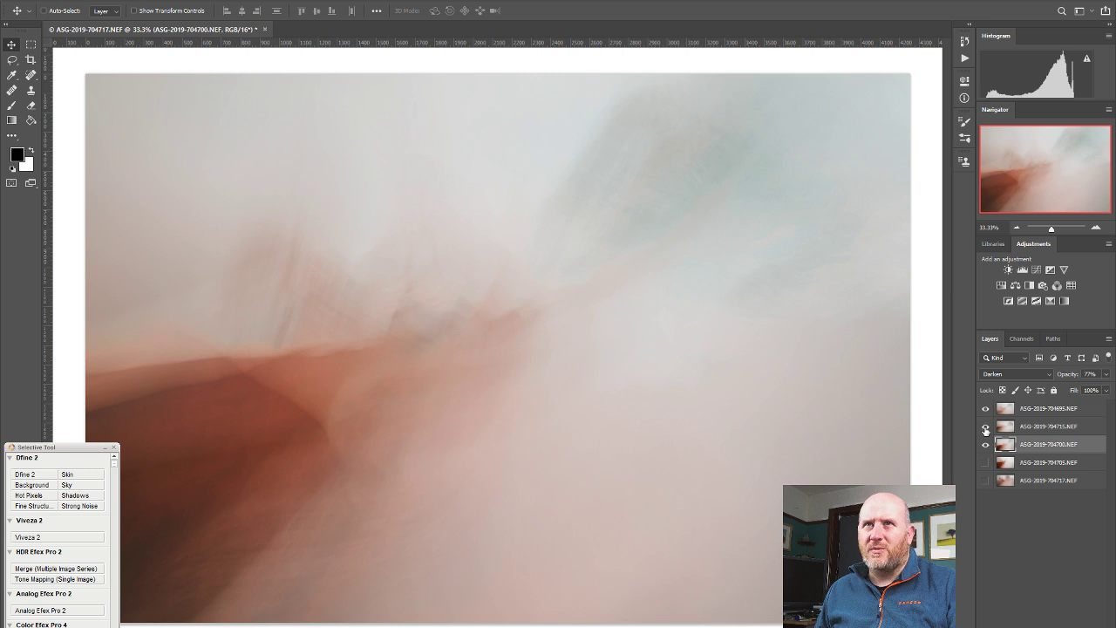
pyautogui.click(1066, 427)
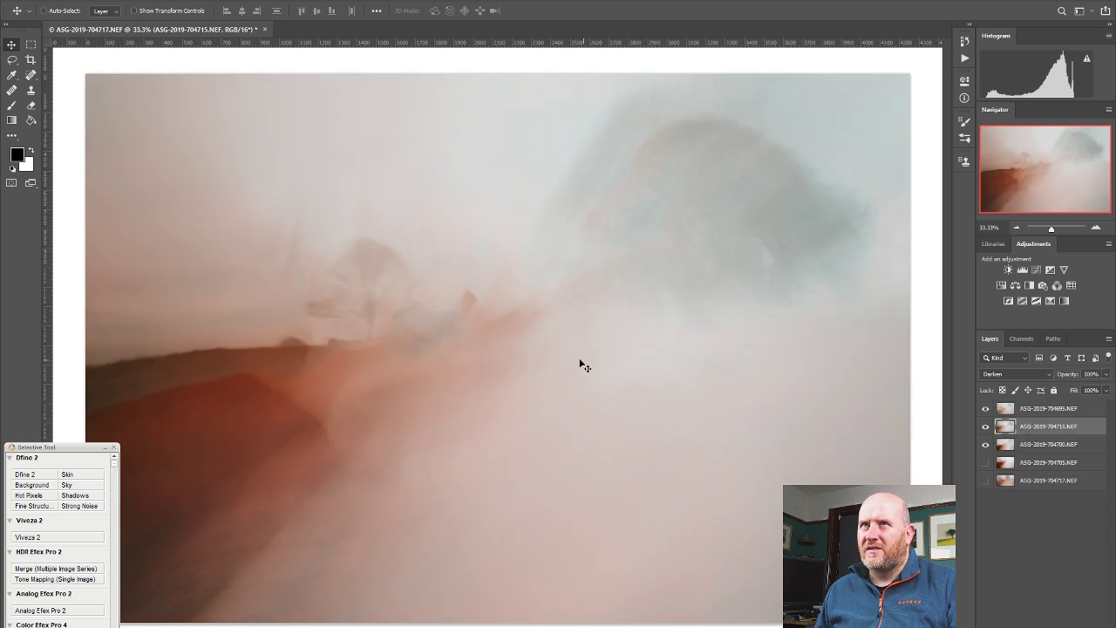
pyautogui.moveTo(635, 384); pyautogui.dragTo(561, 402)
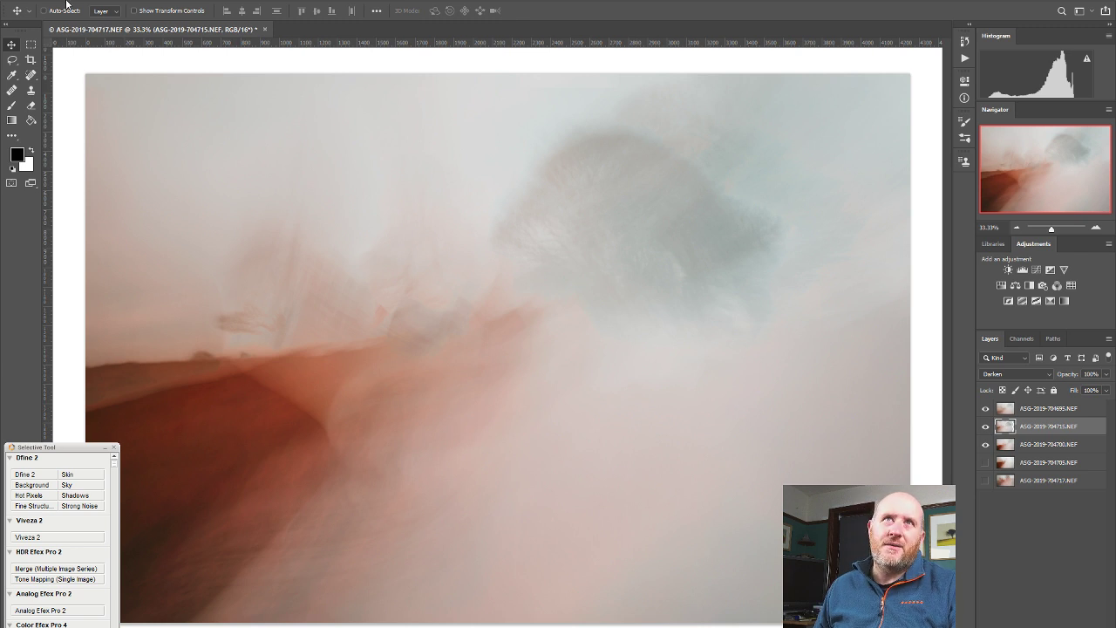
# Enlarge the 704715 layer to about 119% width and 121% height, reposition it over the canvas and apply the transform.
pyautogui.click(68, 2)
pyautogui.click(77, 248)
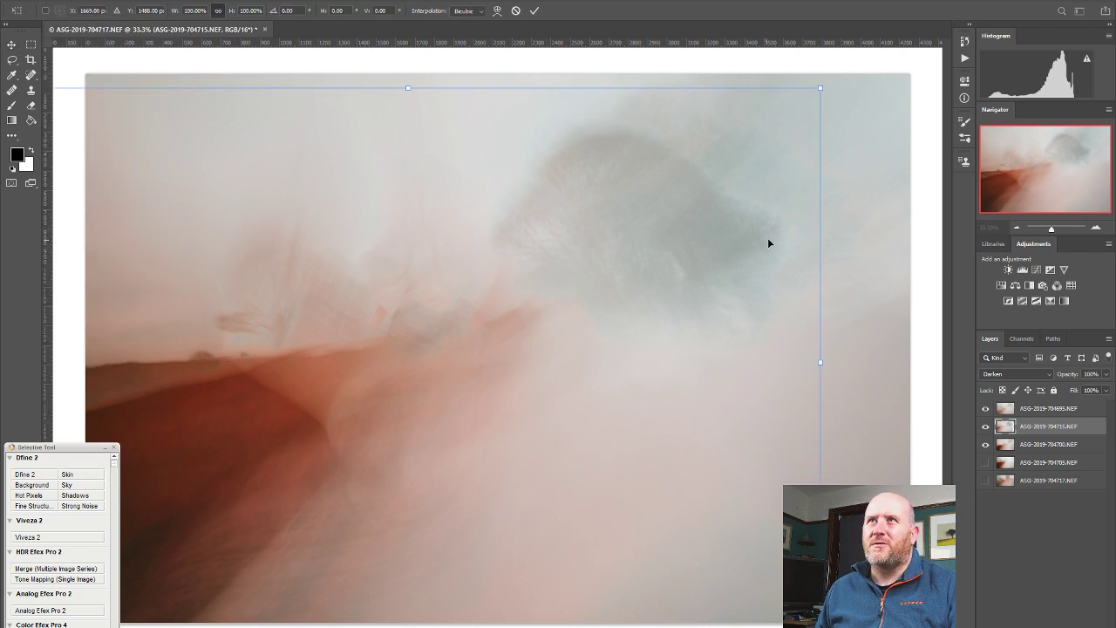
pyautogui.click(1016, 227)
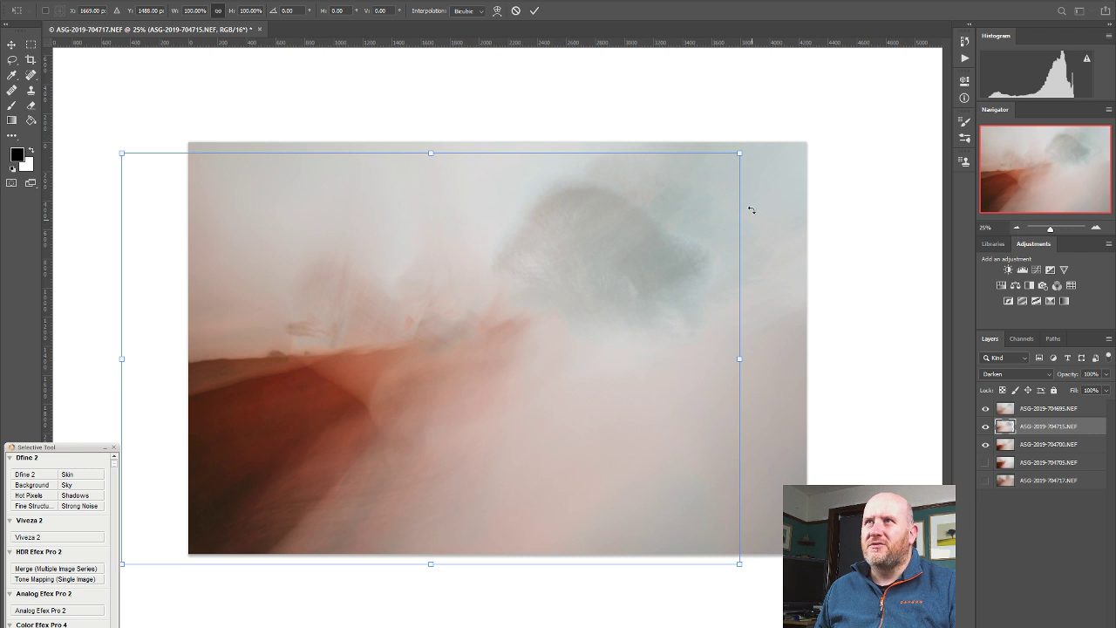
pyautogui.moveTo(740, 154); pyautogui.dragTo(854, 68)
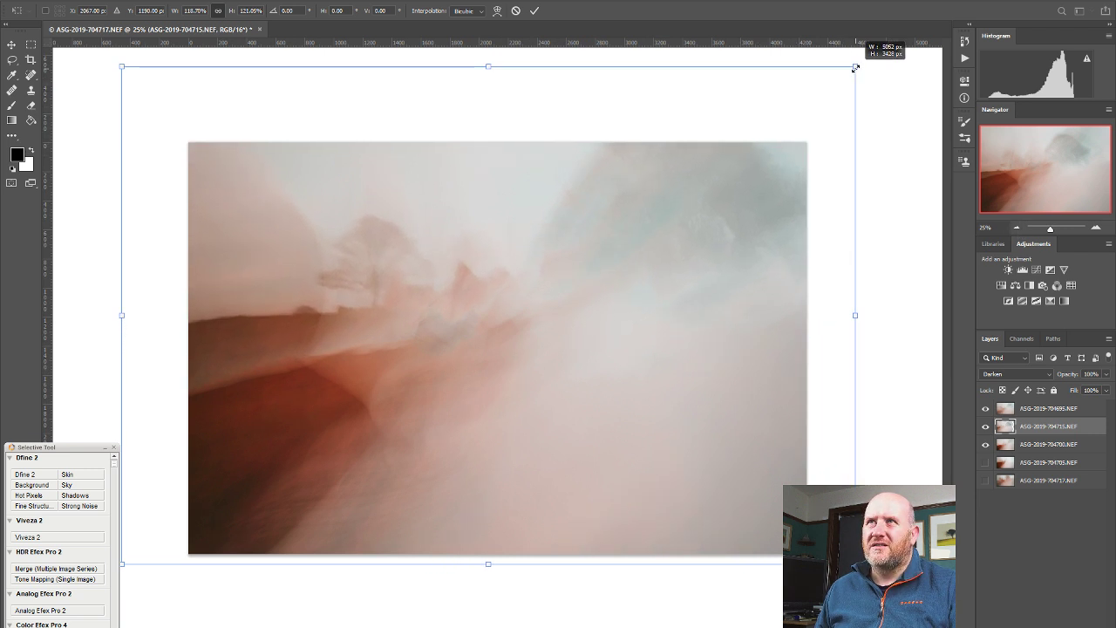
pyautogui.moveTo(650, 217); pyautogui.dragTo(602, 260)
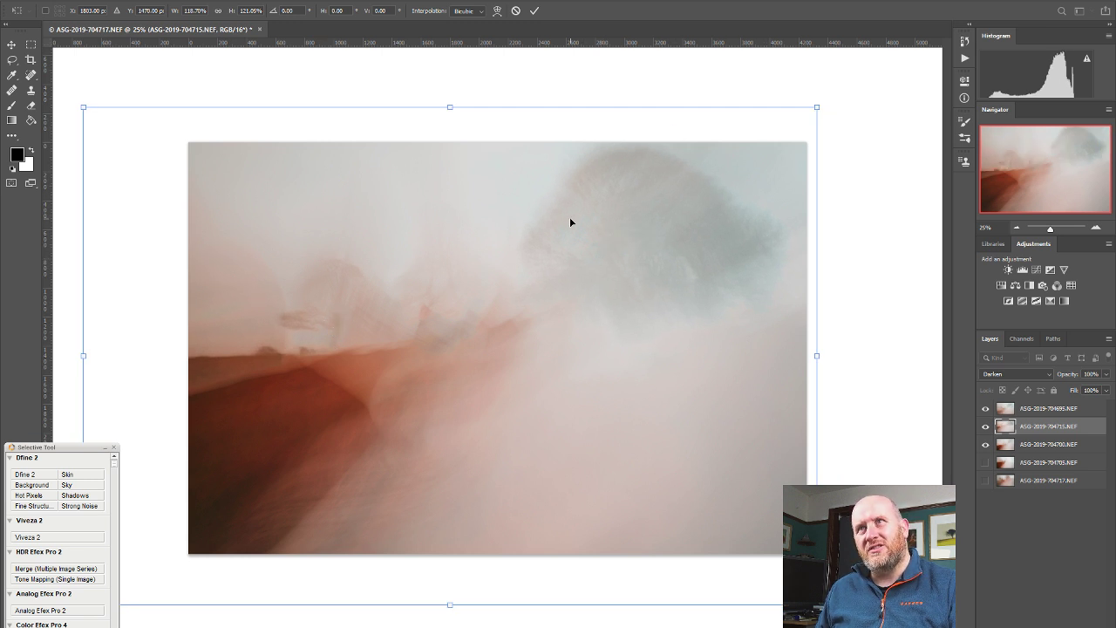
pyautogui.click(985, 426)
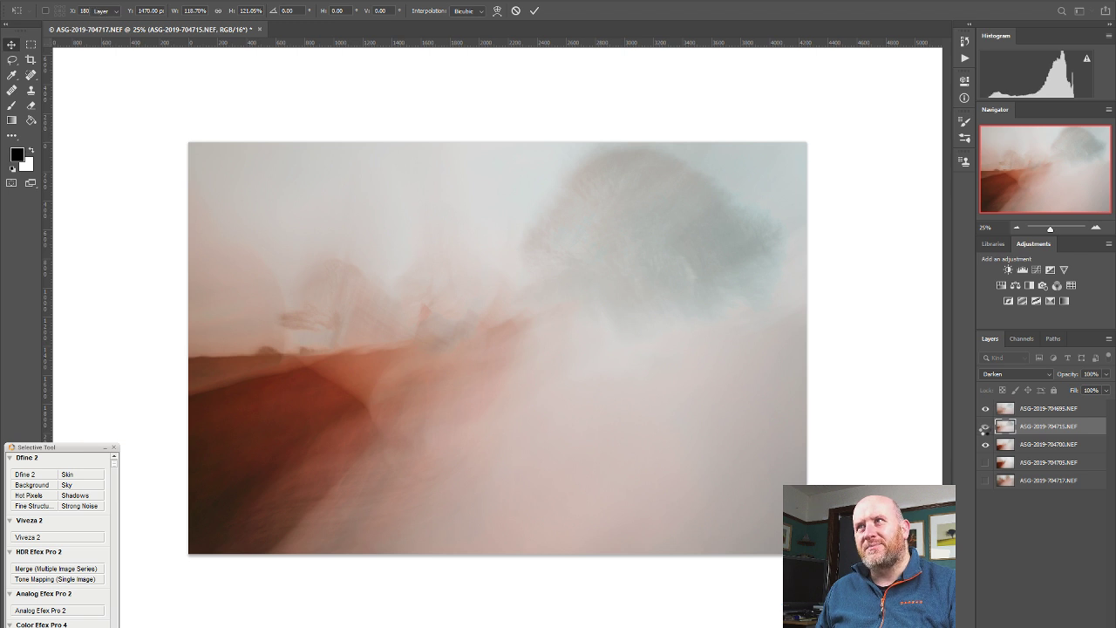
# Compare the composite with and without the enlarged 704715 layer and examine the trees up close.
pyautogui.click(985, 427)
pyautogui.click(985, 427)
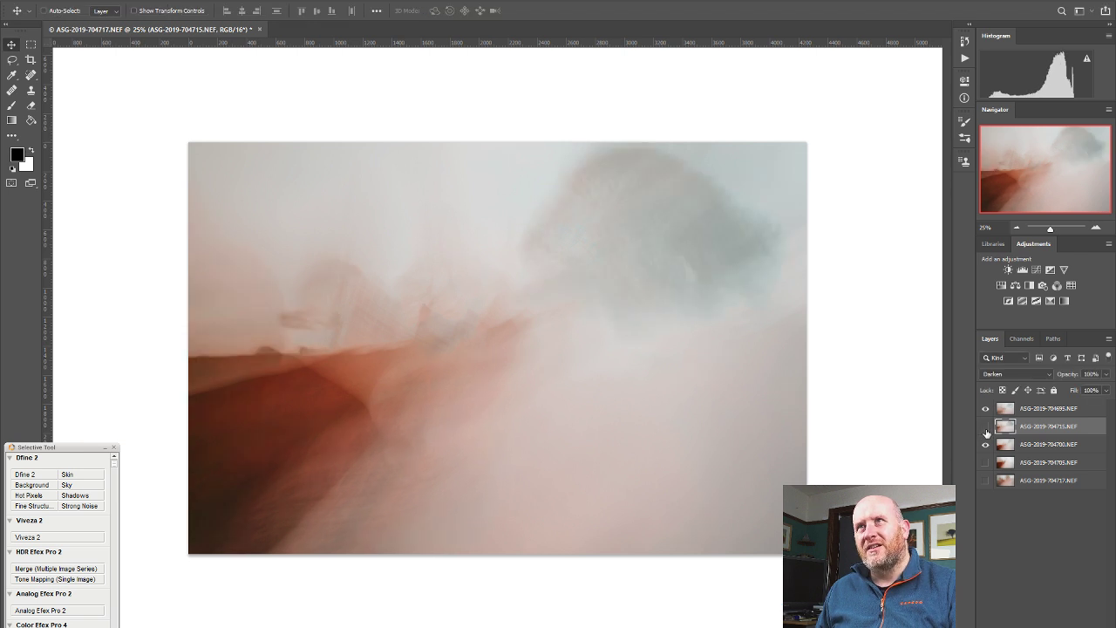
pyautogui.click(985, 426)
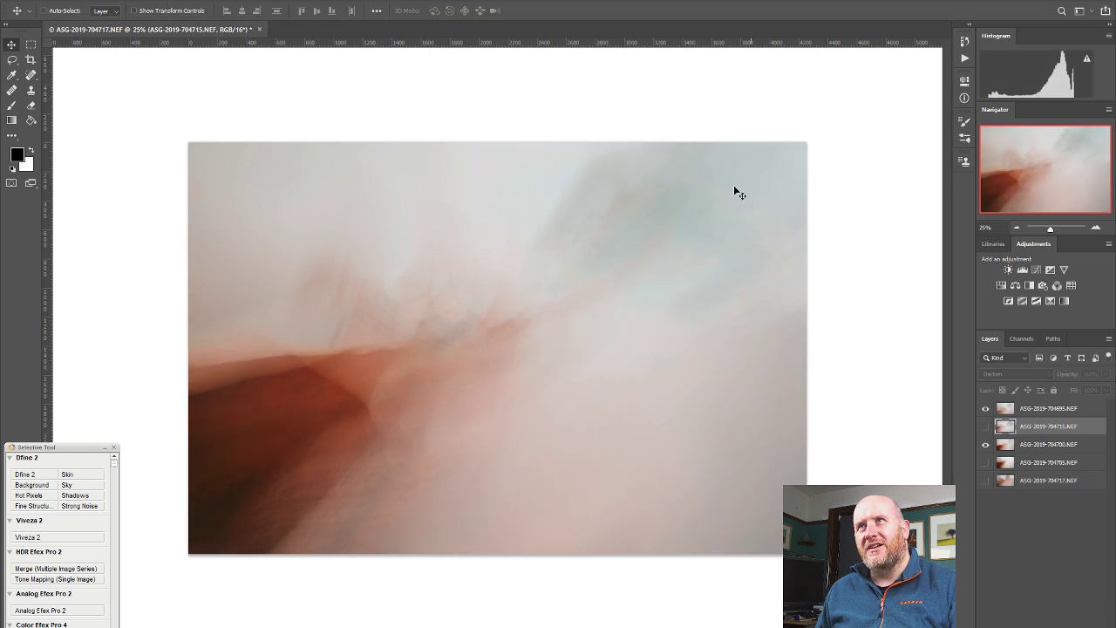
pyautogui.click(985, 426)
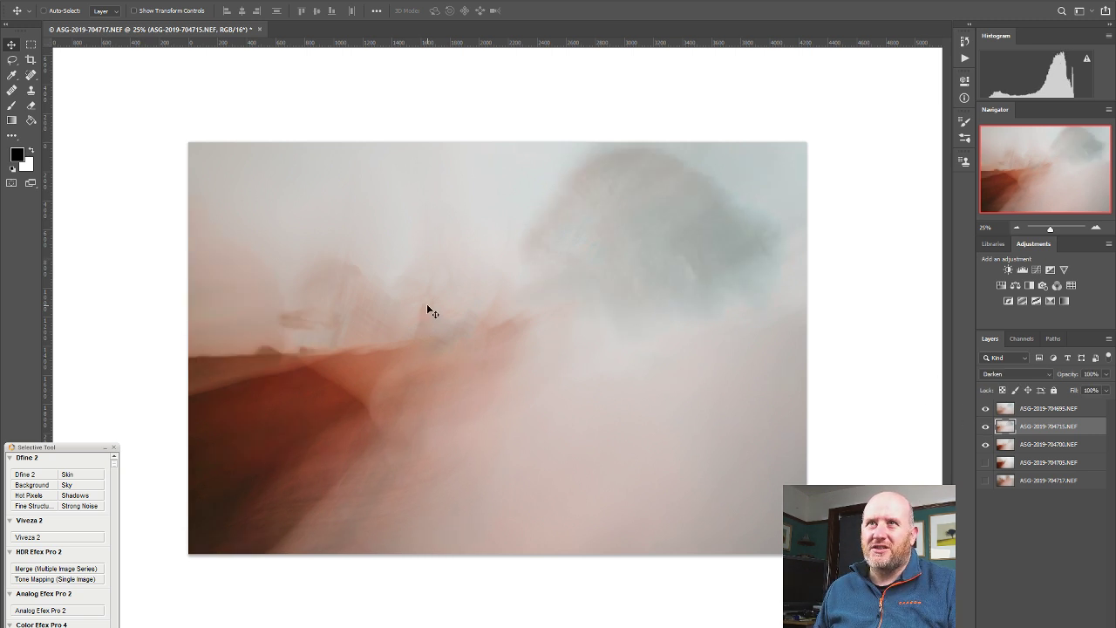
pyautogui.click(1095, 228)
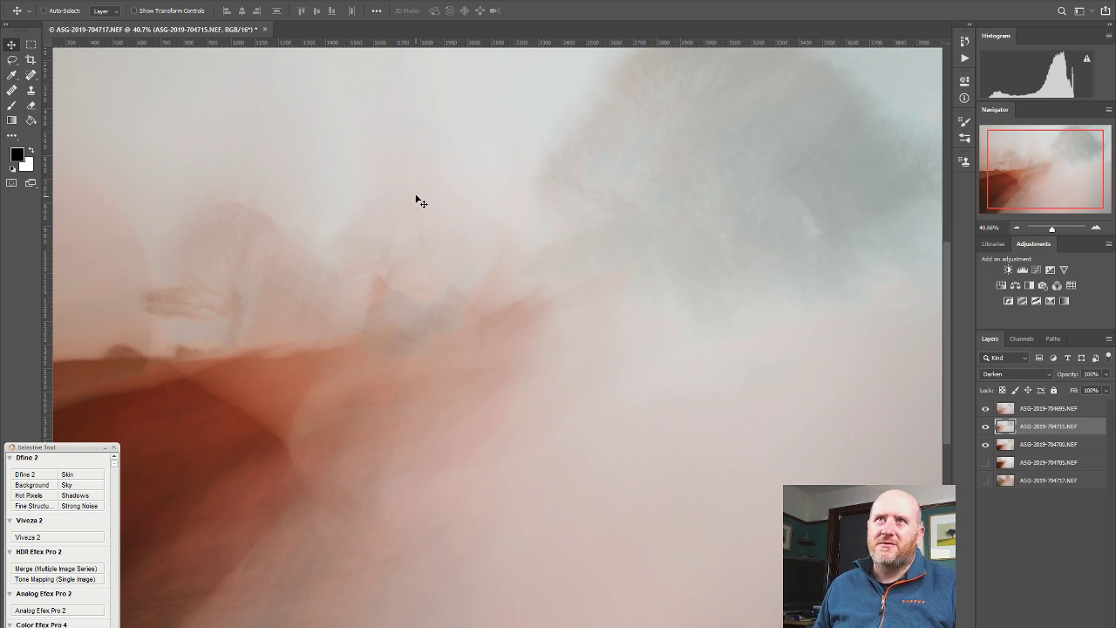
pyautogui.click(1016, 227)
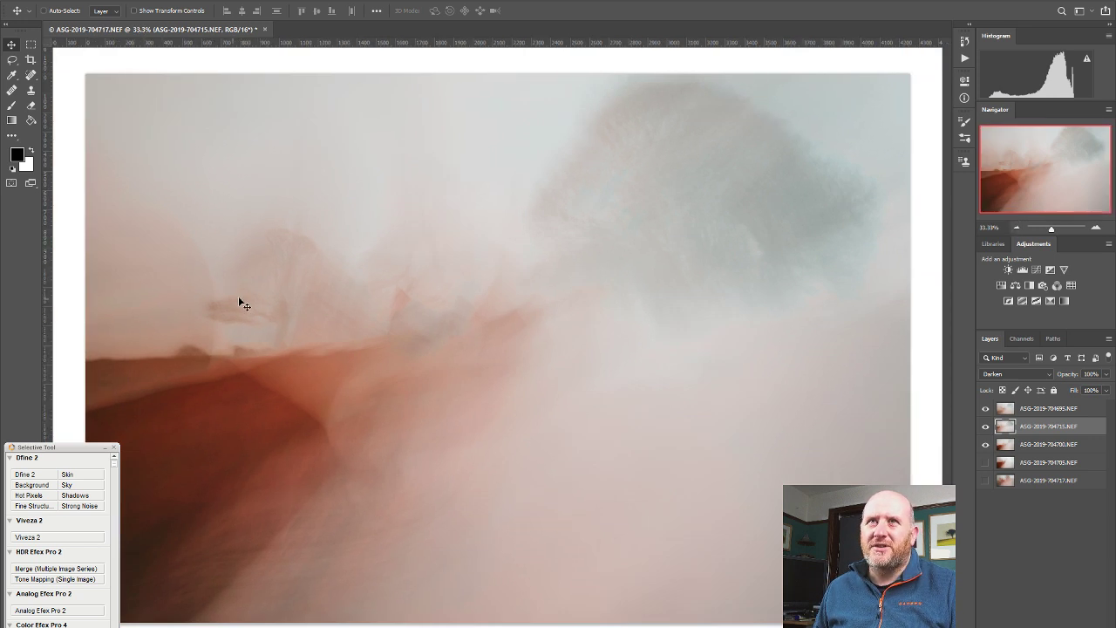
# Move the 704715 layer to the top of the stack, set it to Soft Light and compare the blend without it.
pyautogui.moveTo(1049, 427); pyautogui.dragTo(1056, 408)
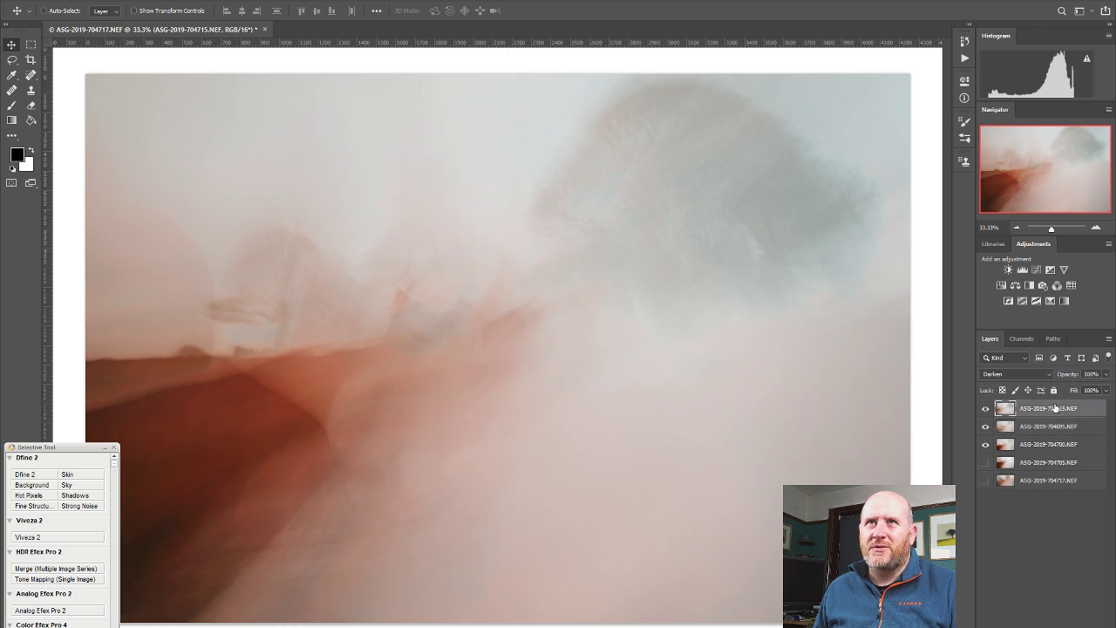
pyautogui.click(986, 410)
pyautogui.click(985, 410)
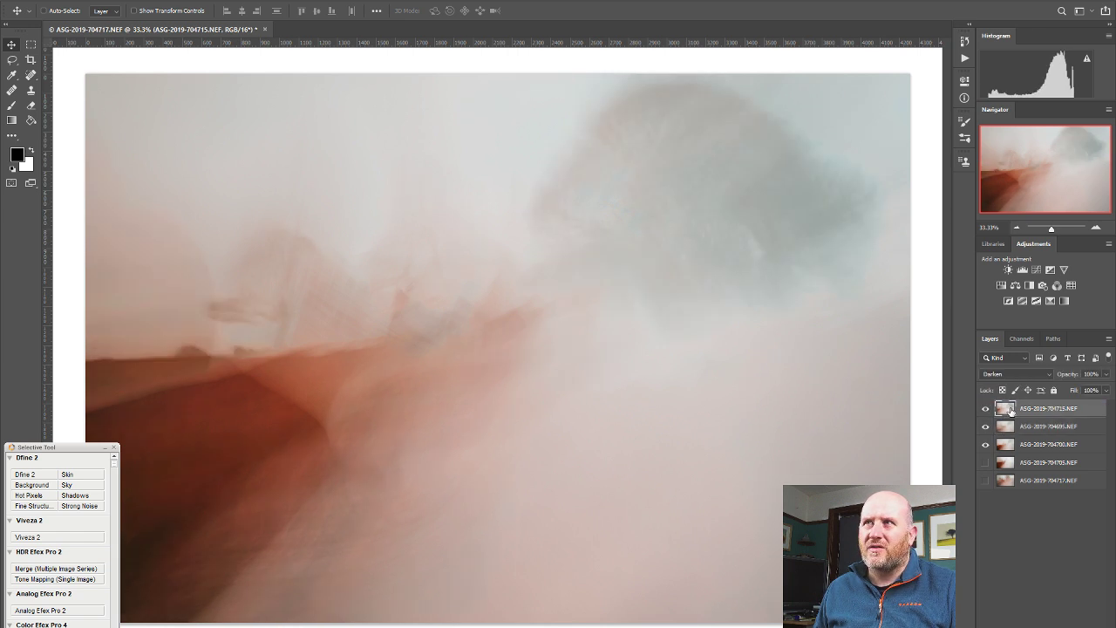
pyautogui.click(1027, 377)
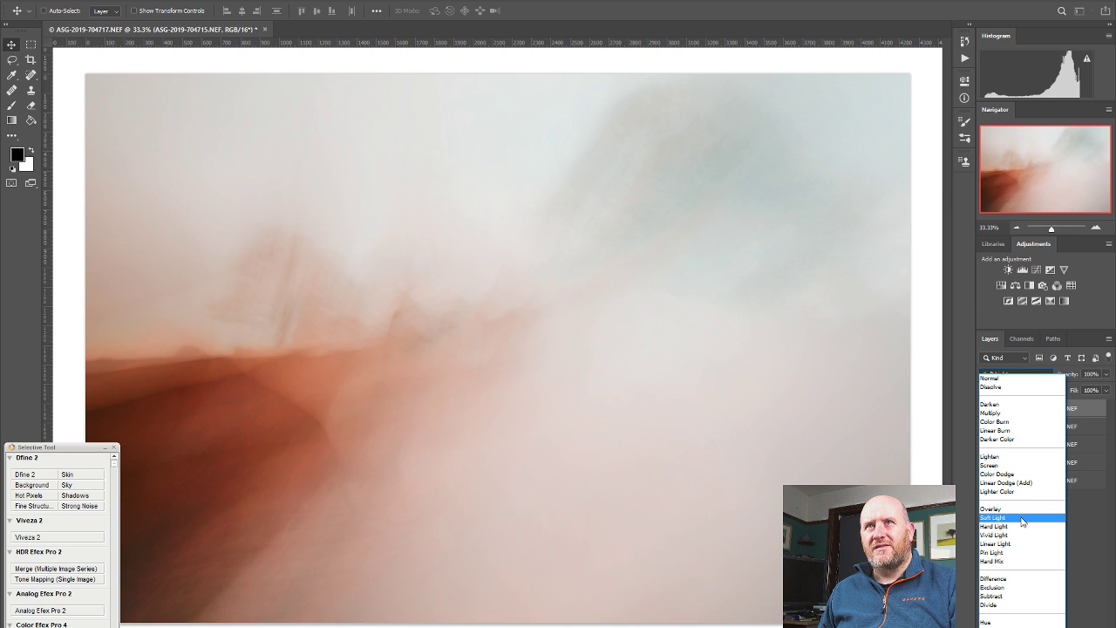
pyautogui.click(1014, 517)
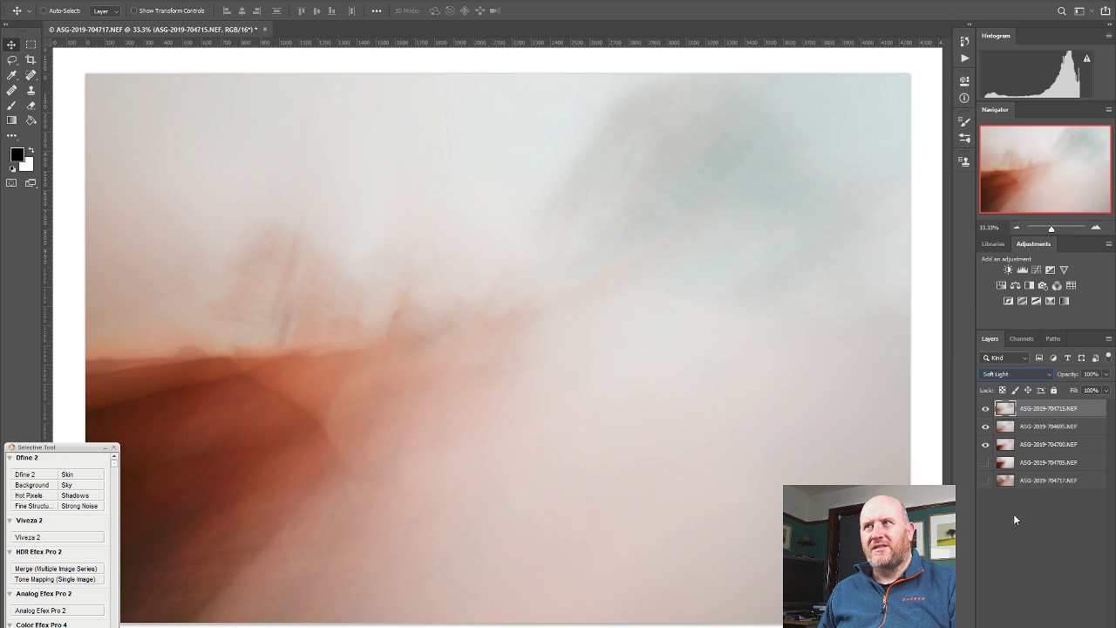
pyautogui.click(987, 409)
pyautogui.click(986, 409)
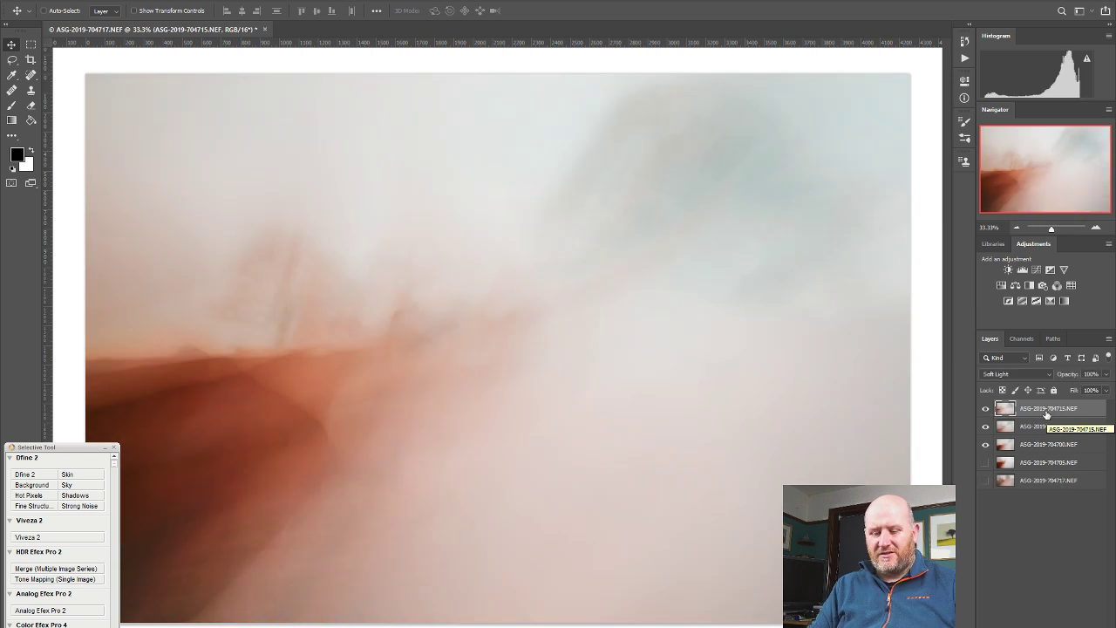
# Duplicate the 704715 layer, compare the blend without the original, and hide the 704695 layer.
pyautogui.hotkey('ctrl', 'j')
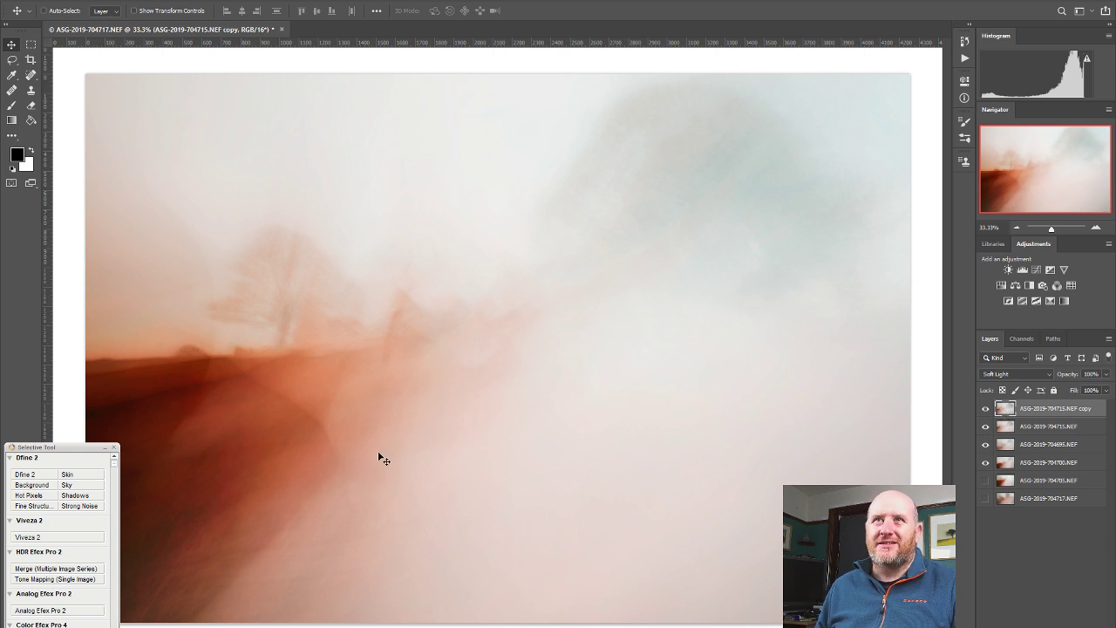
pyautogui.click(985, 427)
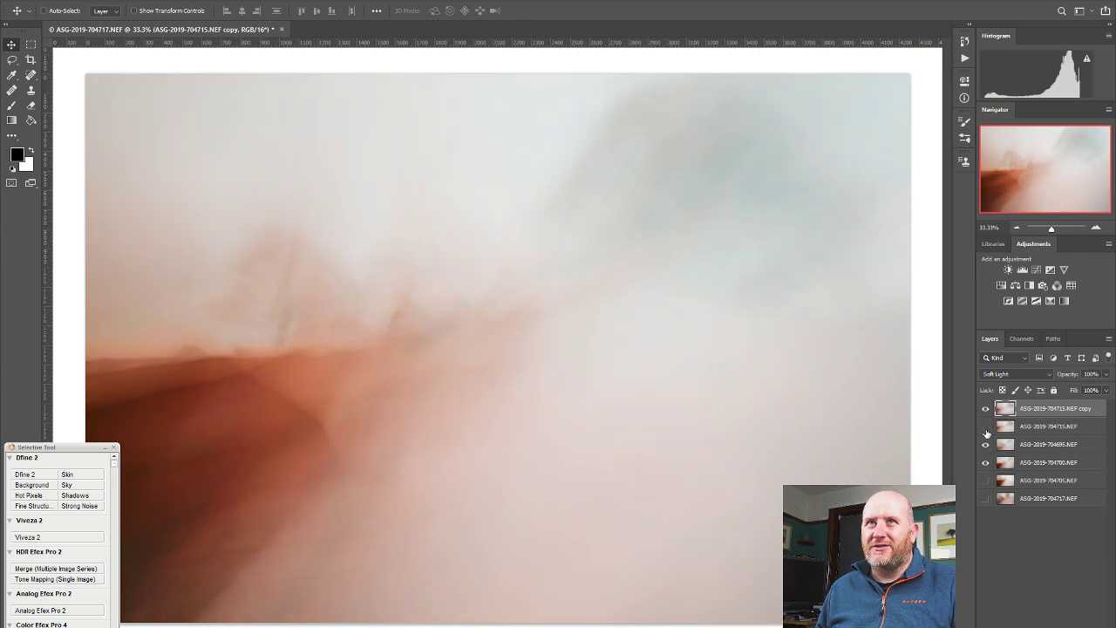
pyautogui.click(986, 428)
pyautogui.click(986, 444)
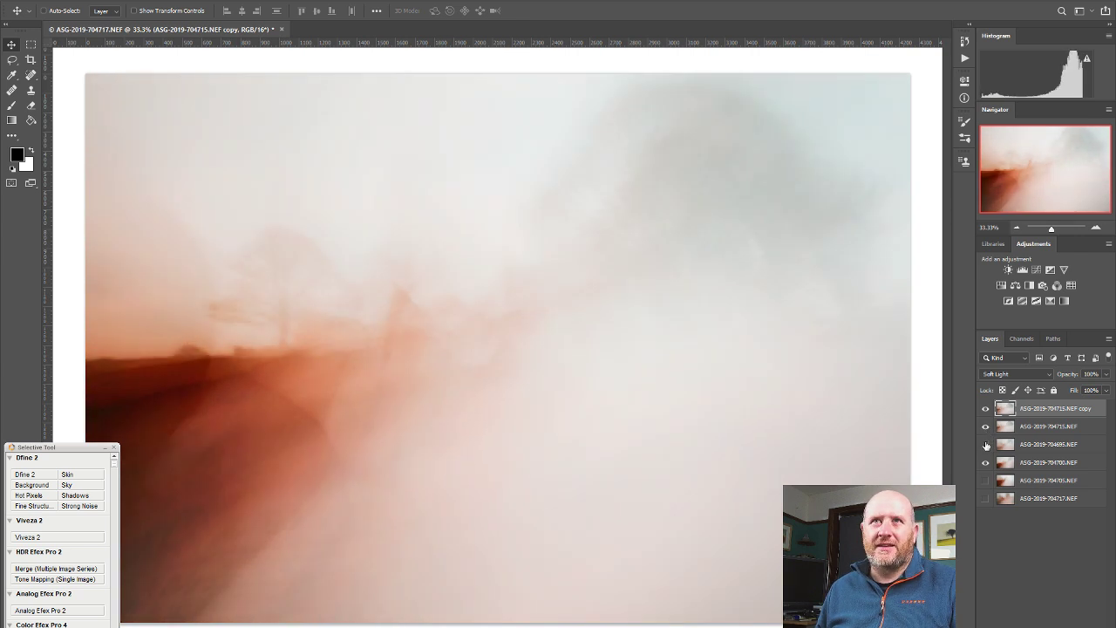
# Show the 704695 layer, compare the blend with and without it, and nudge it slightly on the canvas.
pyautogui.click(986, 445)
pyautogui.click(986, 445)
pyautogui.click(986, 445)
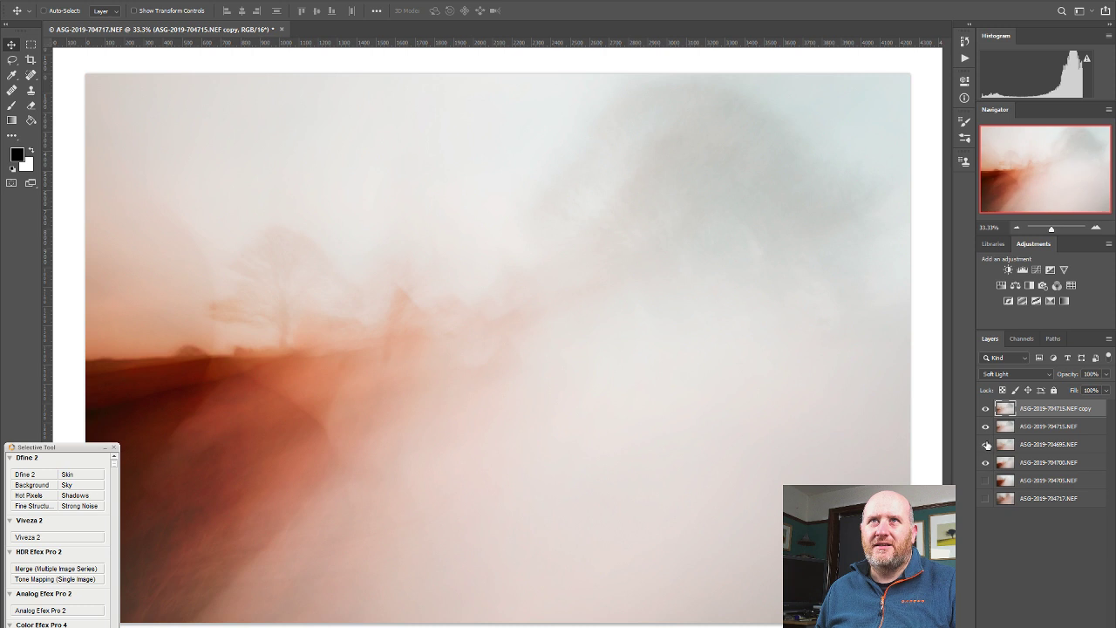
pyautogui.click(1012, 444)
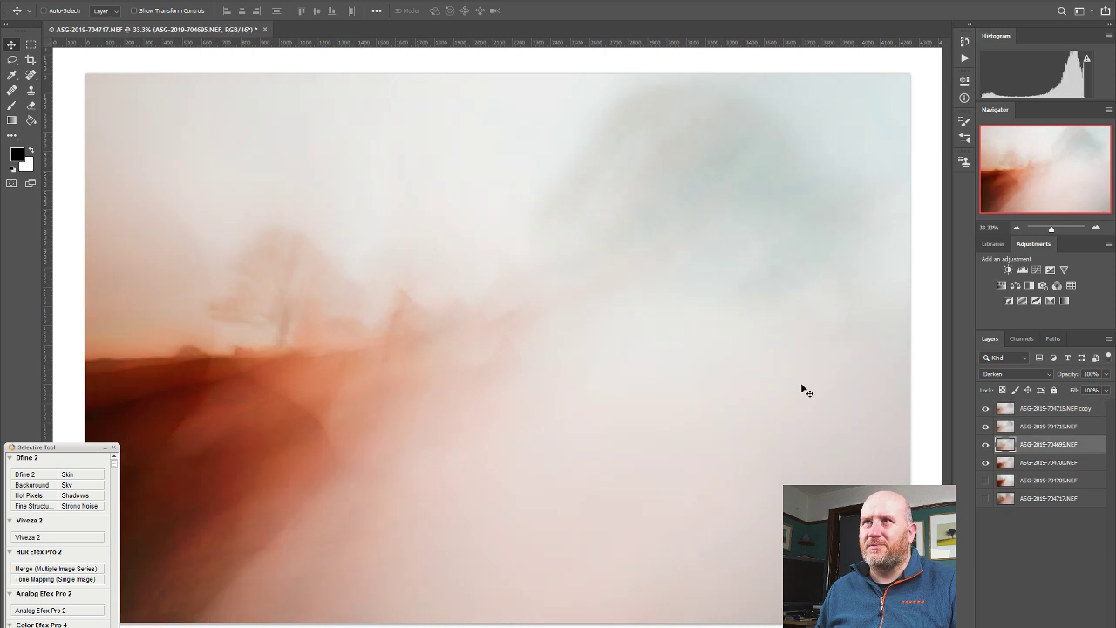
pyautogui.moveTo(799, 382)
pyautogui.mouseDown()
pyautogui.moveTo(790, 387)
pyautogui.moveTo(816, 385)
pyautogui.moveTo(793, 385)
pyautogui.mouseUp()
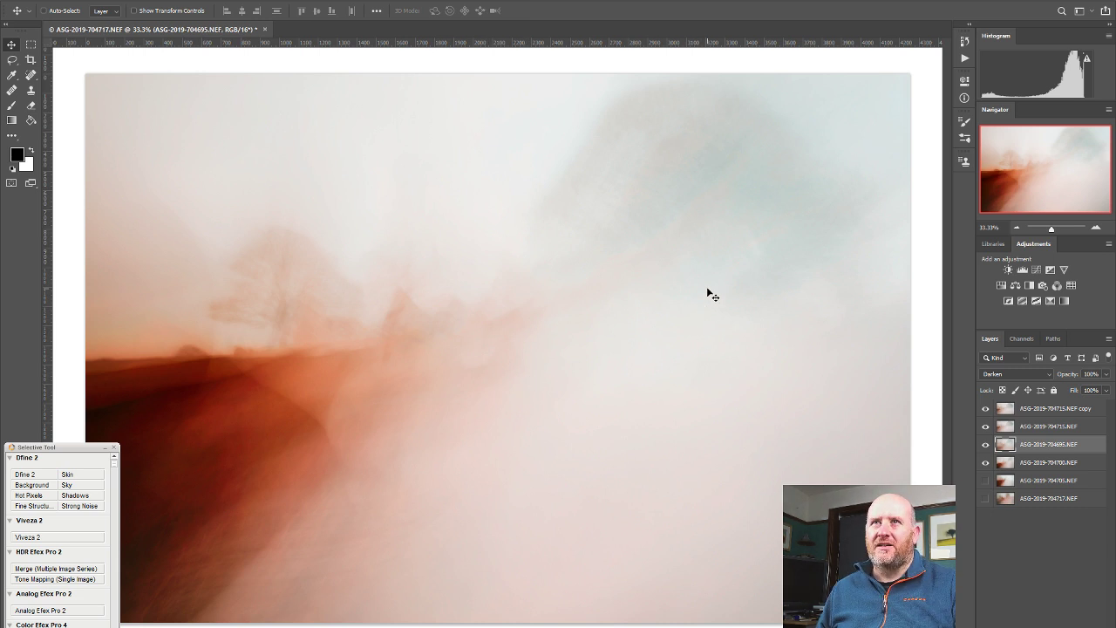
# Show the 704717 layer, move it to the top of the stack, set it to Soft Light and compare the blend without it.
pyautogui.click(986, 498)
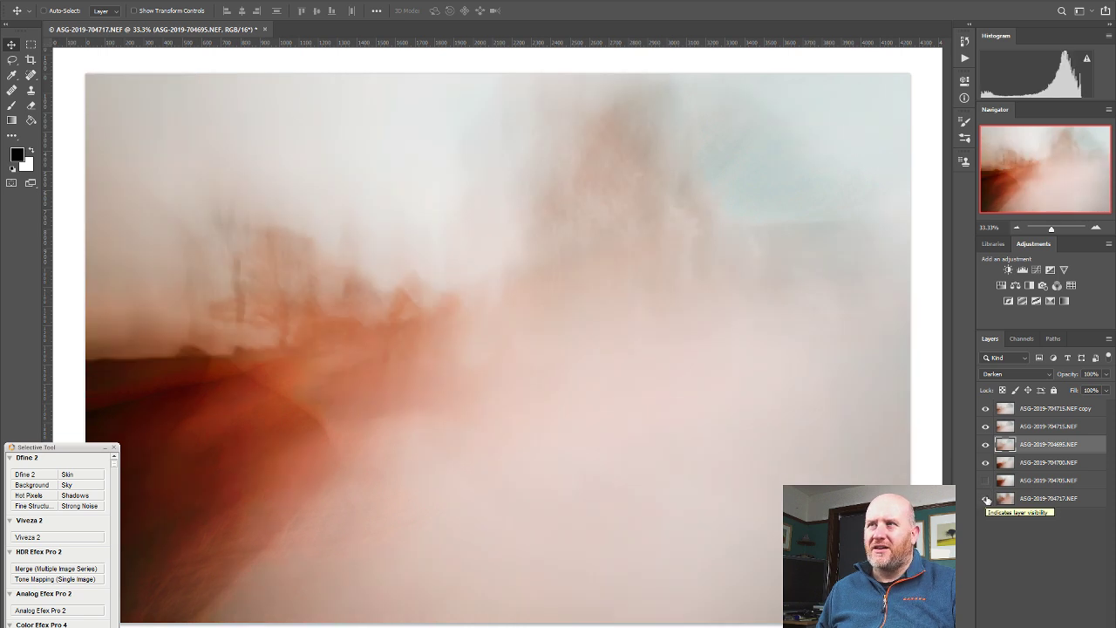
pyautogui.click(1042, 501)
pyautogui.moveTo(1042, 410); pyautogui.dragTo(1047, 406)
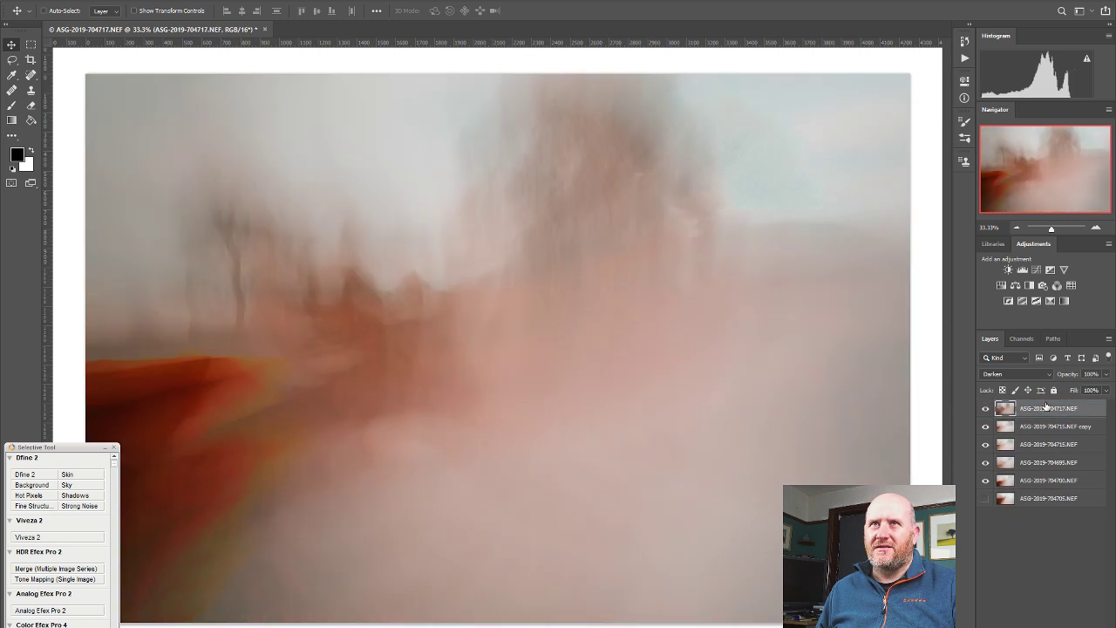
pyautogui.click(1005, 373)
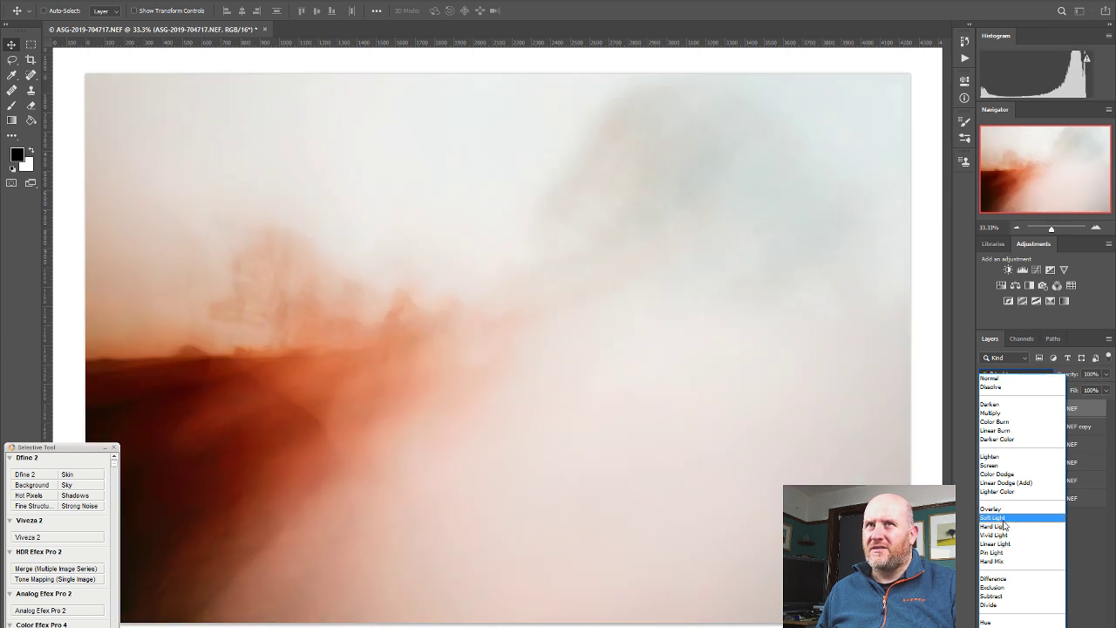
pyautogui.click(994, 517)
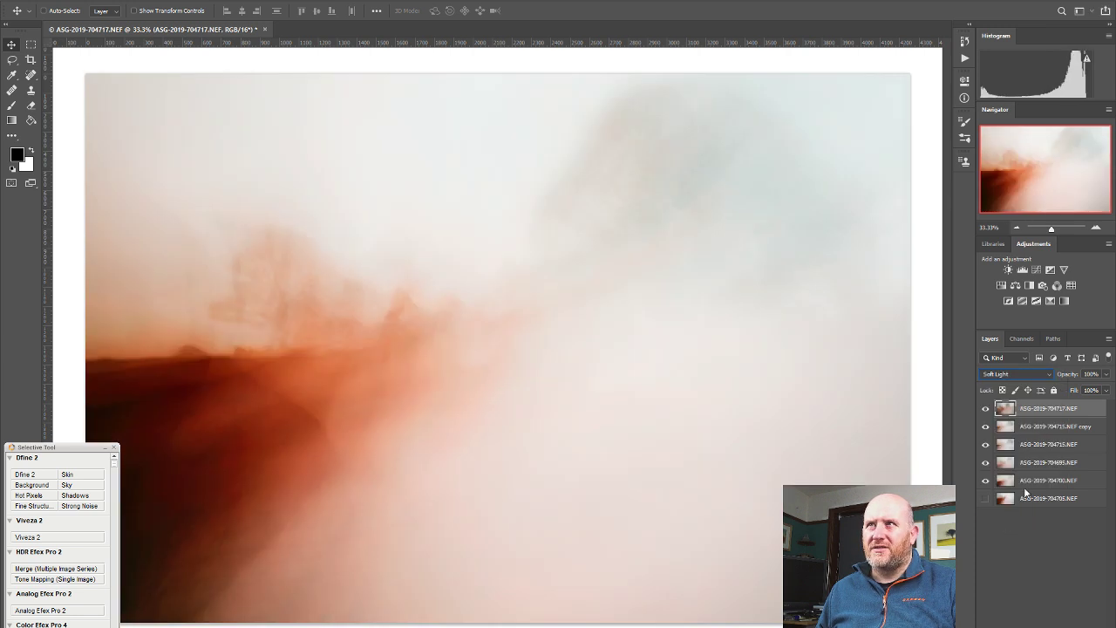
pyautogui.click(985, 409)
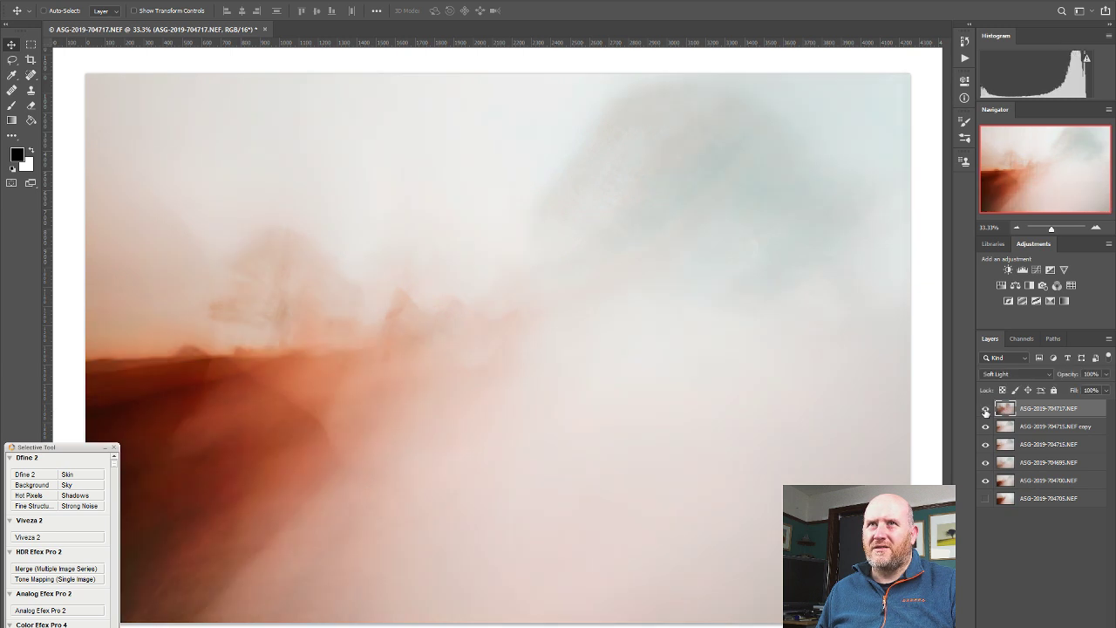
pyautogui.click(985, 409)
# Shift the 704717 layer down and to the right, and compare the composite with and without it.
pyautogui.moveTo(602, 392); pyautogui.dragTo(647, 421)
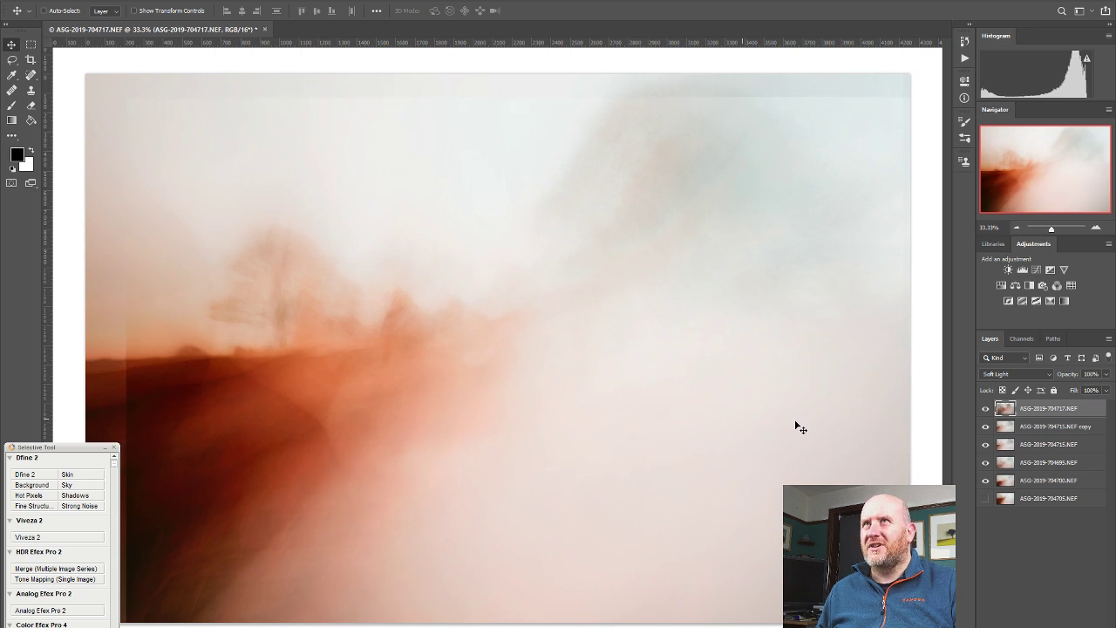
pyautogui.click(986, 409)
pyautogui.click(987, 409)
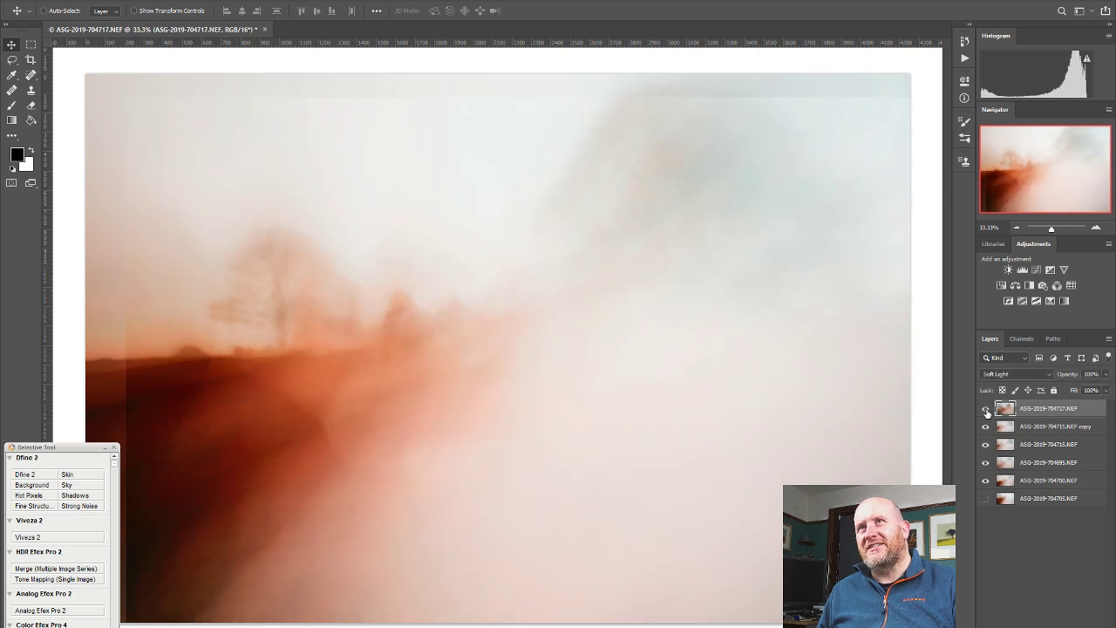
pyautogui.click(986, 409)
pyautogui.click(986, 409)
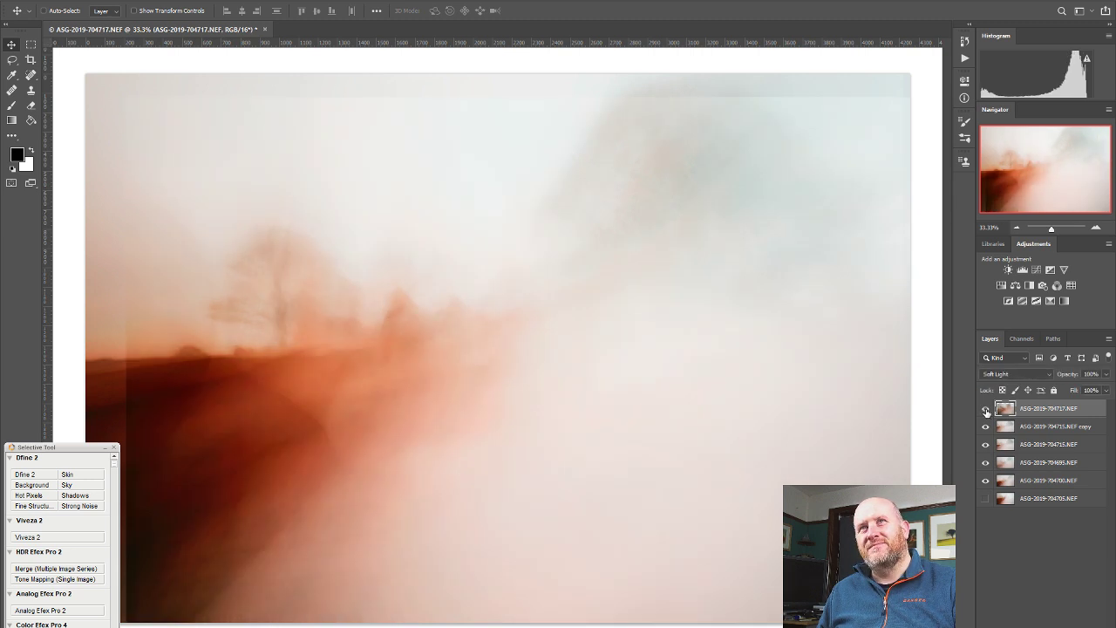
pyautogui.click(986, 409)
pyautogui.click(986, 409)
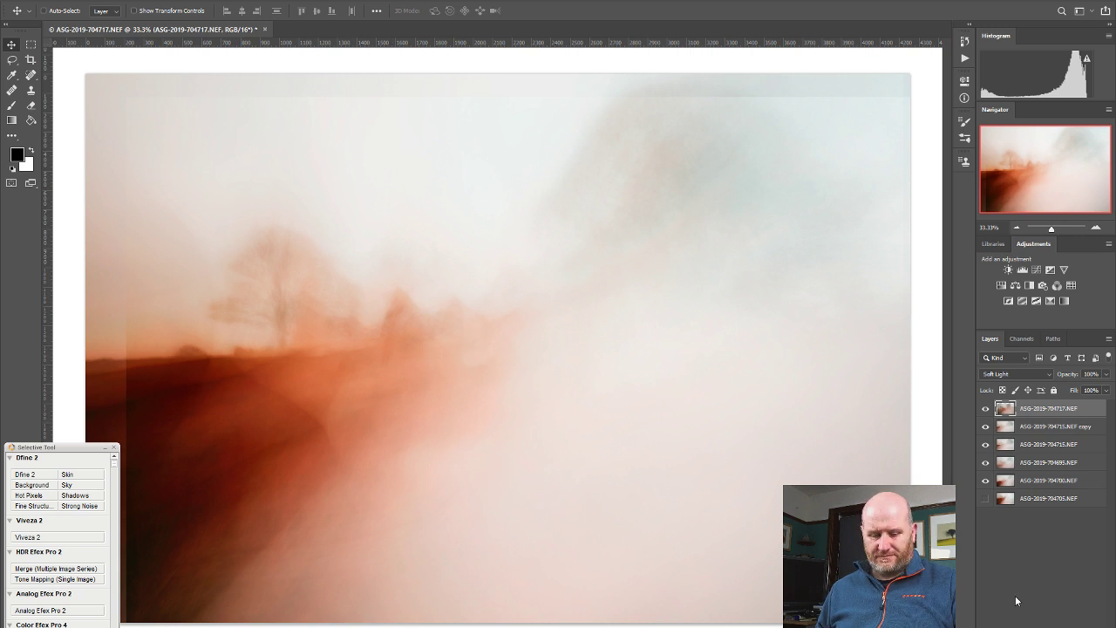
# Add a black layer mask to the 704717 layer and paint white with a large soft brush over the reddish hillside and trees.
pyautogui.hotkey('ctrl', 'shift', 'alt', 'm')
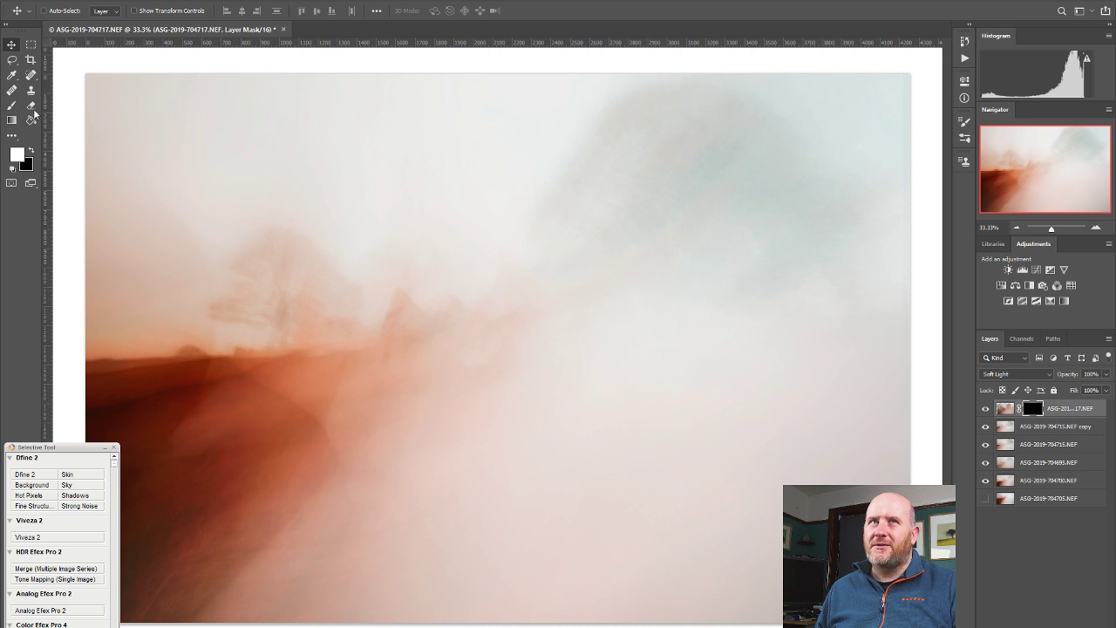
pyautogui.click(11, 105)
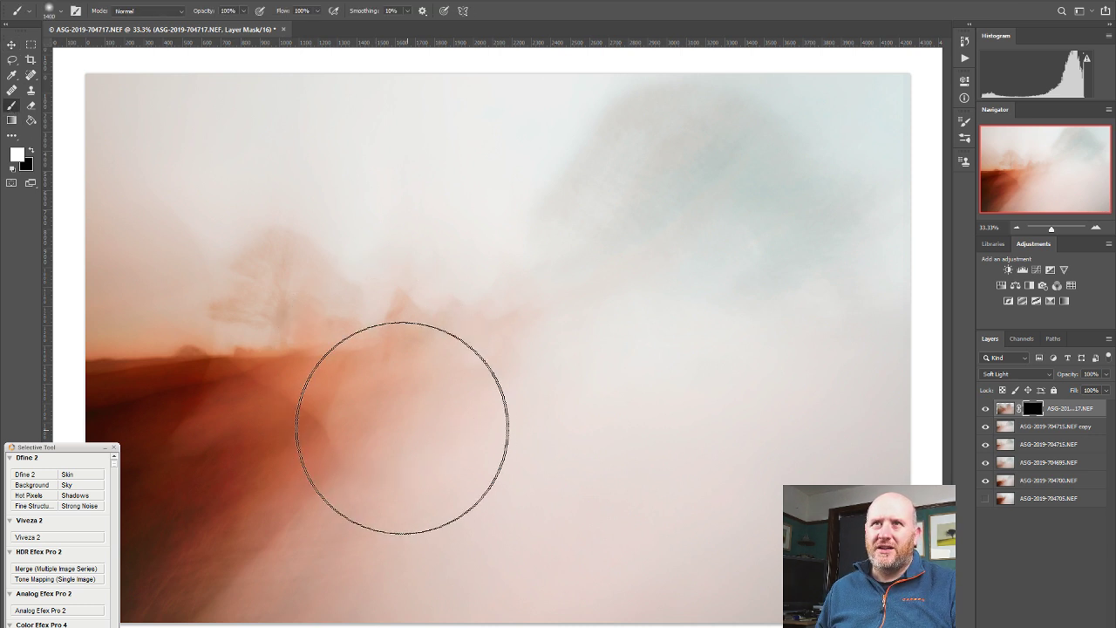
pyautogui.moveTo(419, 415)
pyautogui.mouseDown()
pyautogui.moveTo(548, 390)
pyautogui.moveTo(540, 434)
pyautogui.moveTo(542, 415)
pyautogui.moveTo(446, 436)
pyautogui.moveTo(360, 406)
pyautogui.moveTo(368, 422)
pyautogui.moveTo(341, 355)
pyautogui.mouseUp()
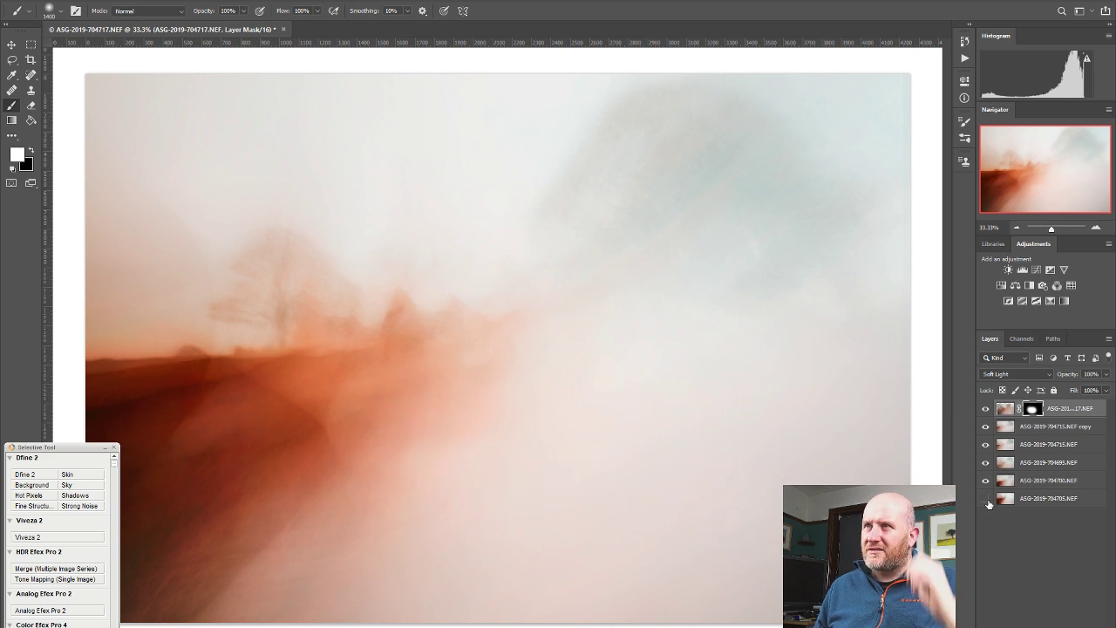
# Preview the 704705 layer in the composite, move it to the top of the stack and make it visible.
pyautogui.click(984, 499)
pyautogui.click(983, 502)
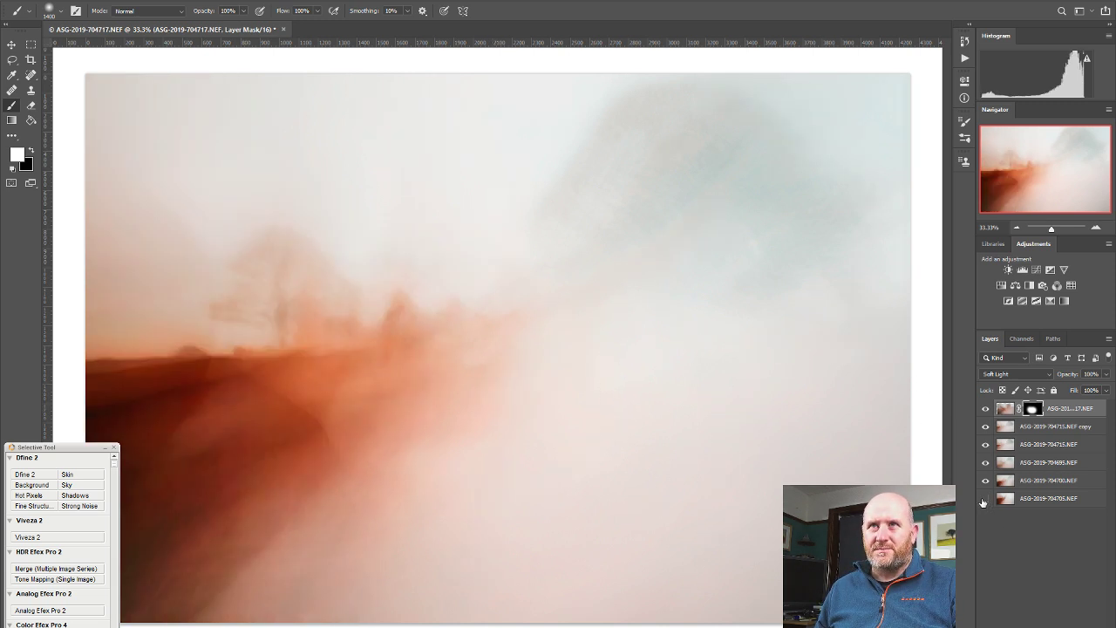
pyautogui.click(1007, 497)
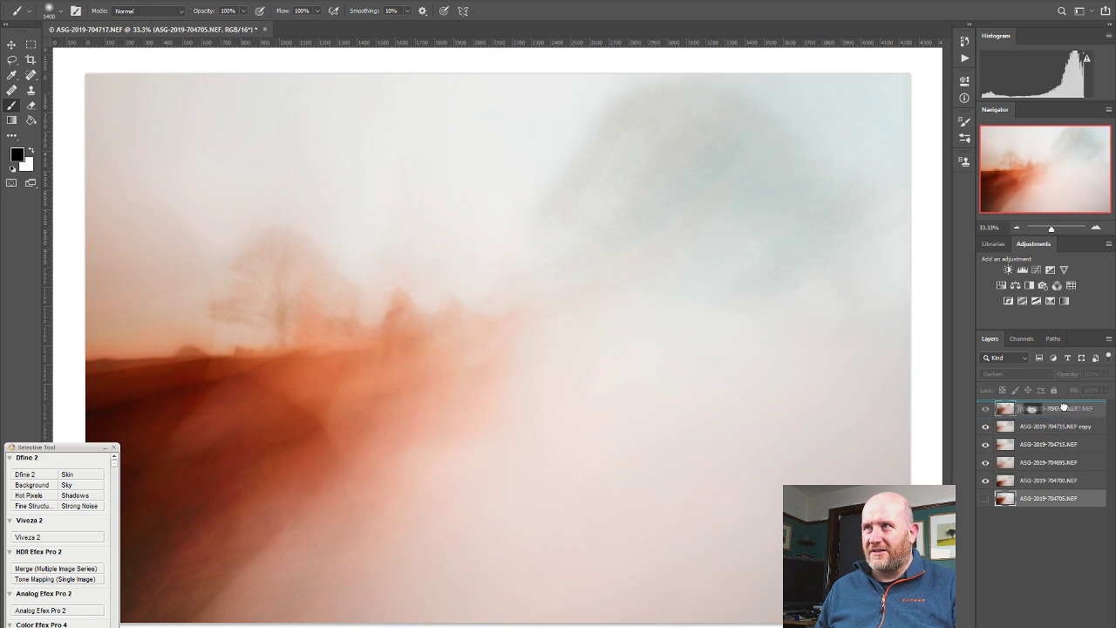
pyautogui.moveTo(1063, 407); pyautogui.dragTo(1028, 413)
pyautogui.click(985, 409)
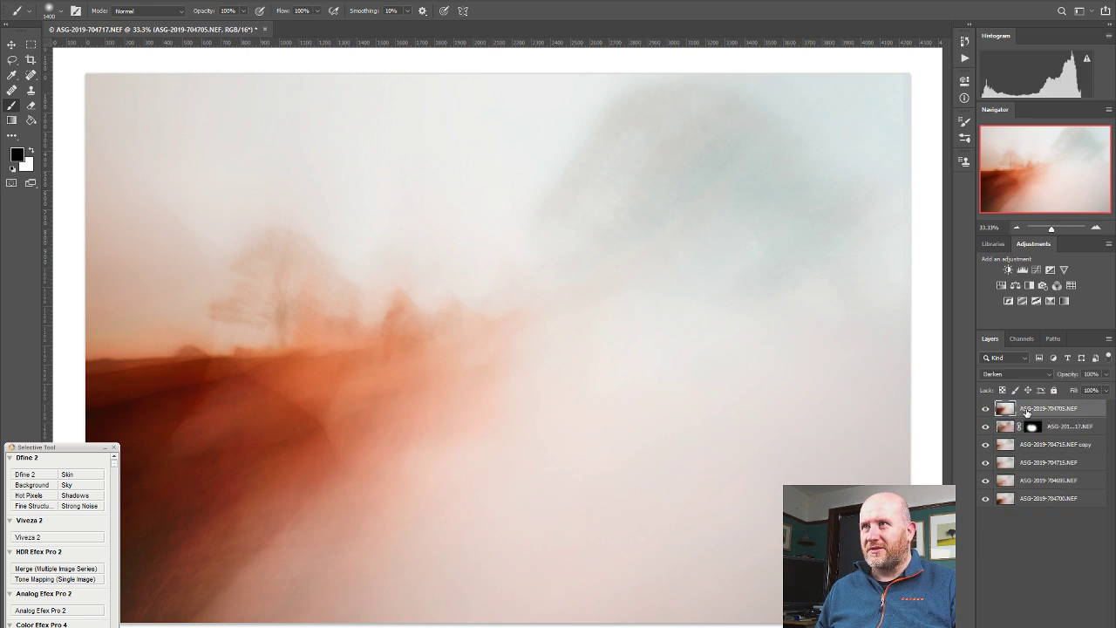
# Try the Linear Burn and Soft Light blend modes on the 704705 layer.
pyautogui.click(1013, 374)
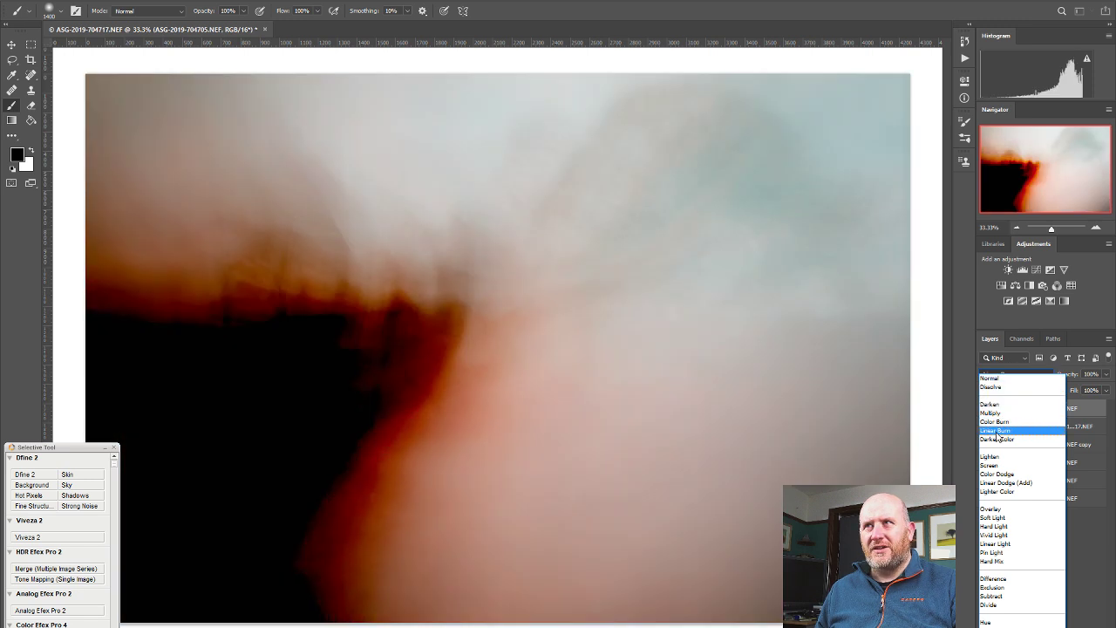
pyautogui.click(996, 431)
pyautogui.click(1011, 374)
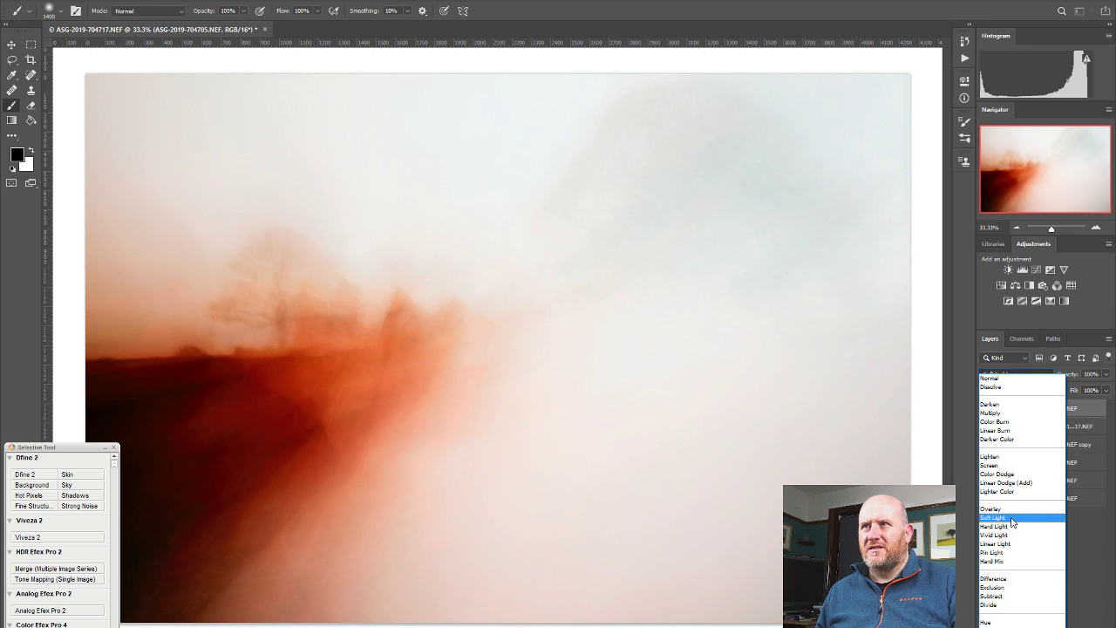
pyautogui.click(1011, 519)
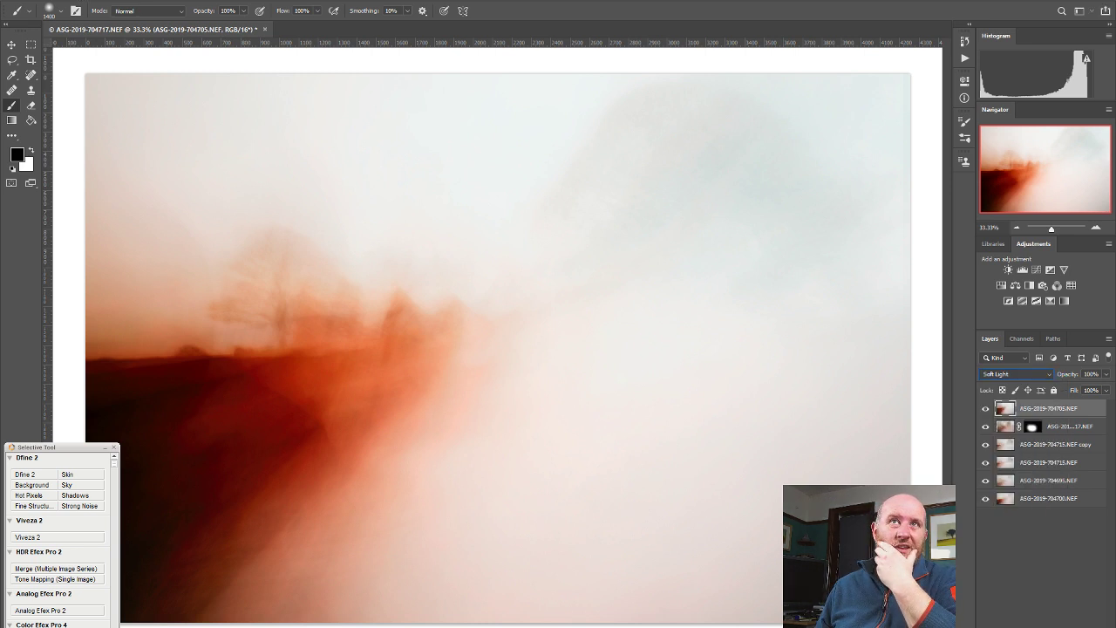
# Flip the 704705 layer horizontally and compare the composite with and without it.
pyautogui.click(98, 0)
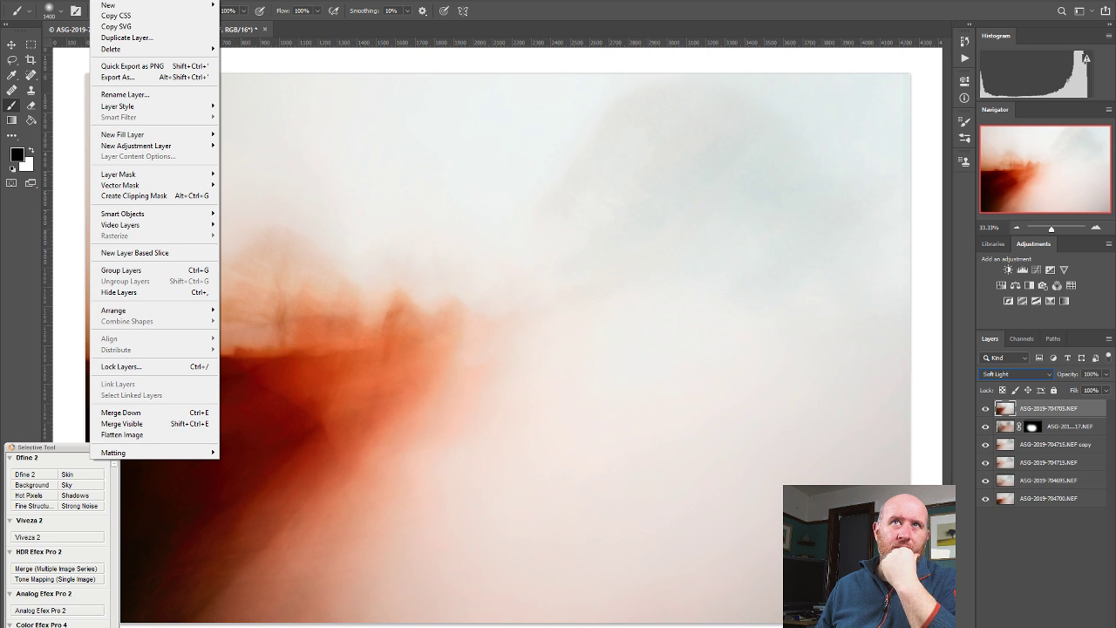
pyautogui.moveTo(74, 0)
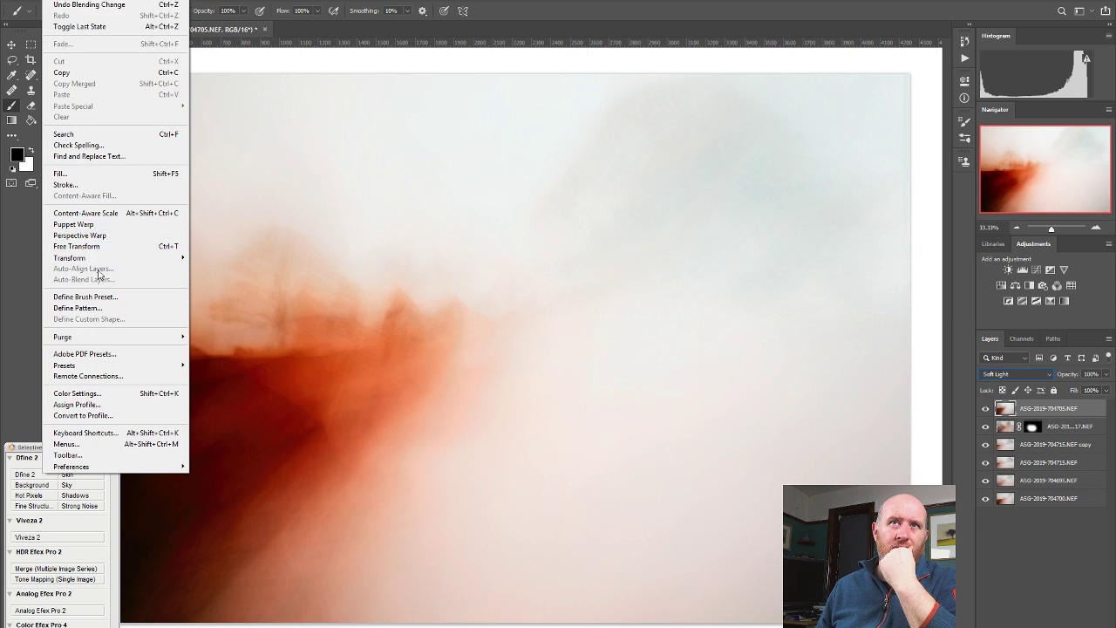
pyautogui.moveTo(179, 258)
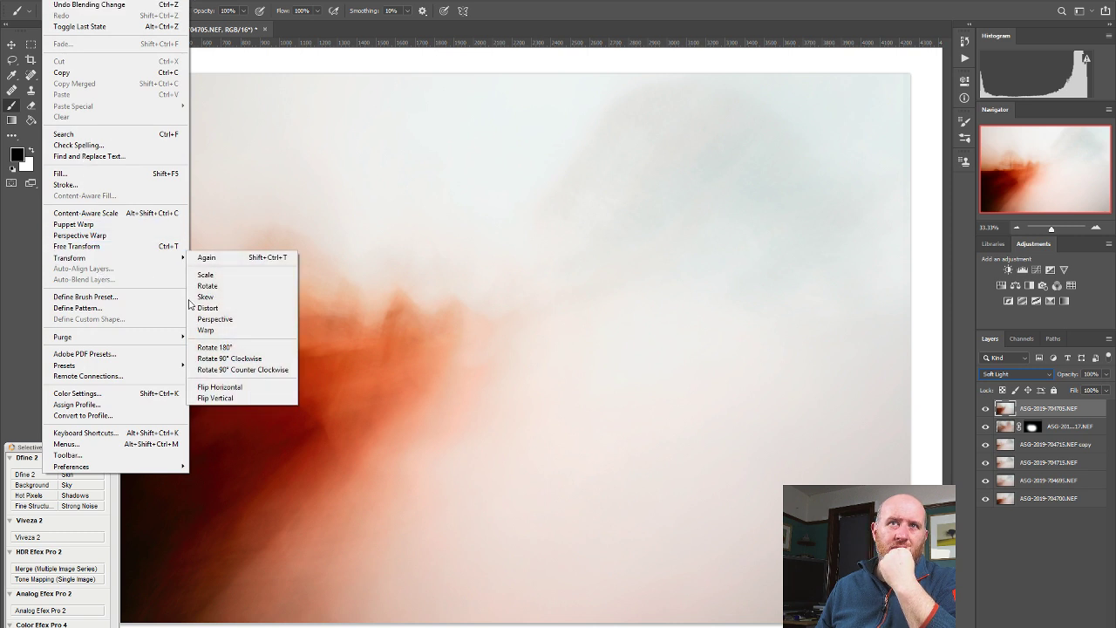
pyautogui.click(225, 393)
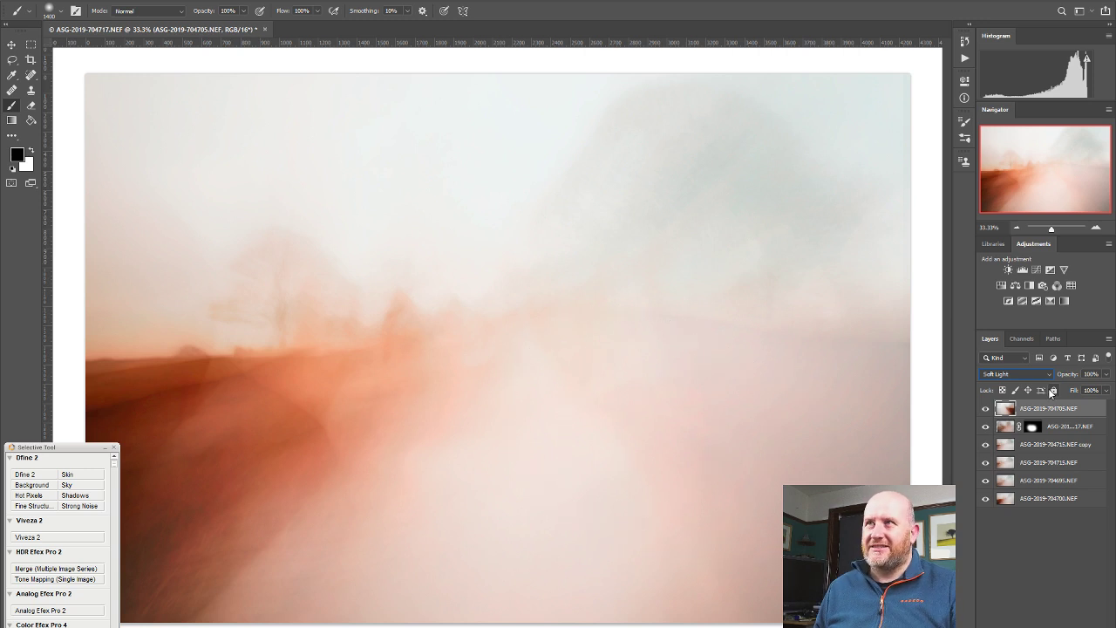
pyautogui.click(986, 409)
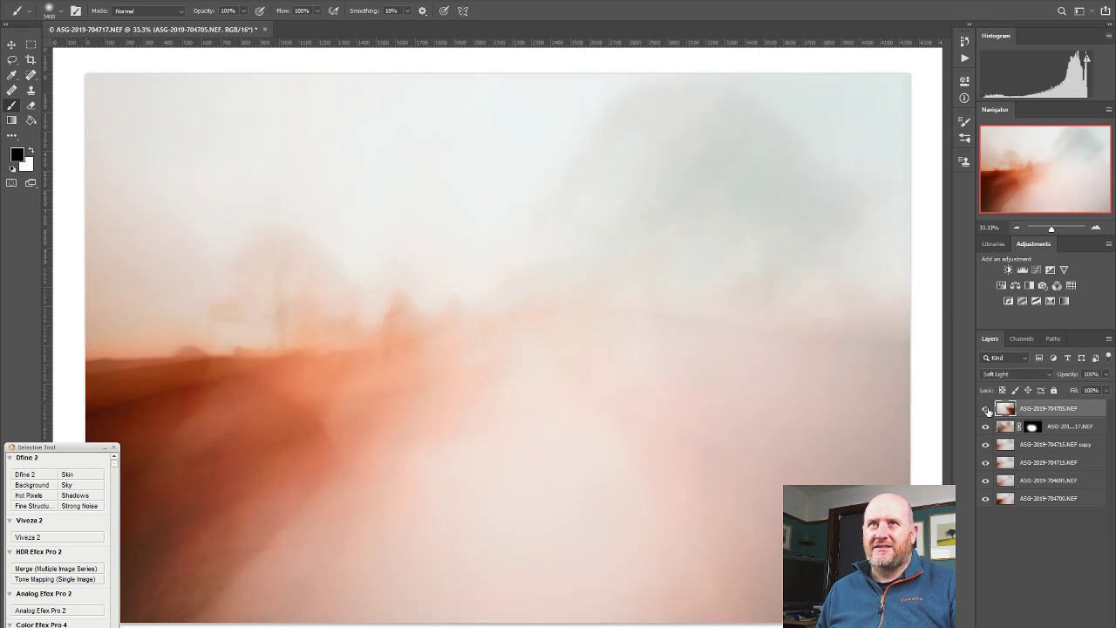
pyautogui.click(986, 409)
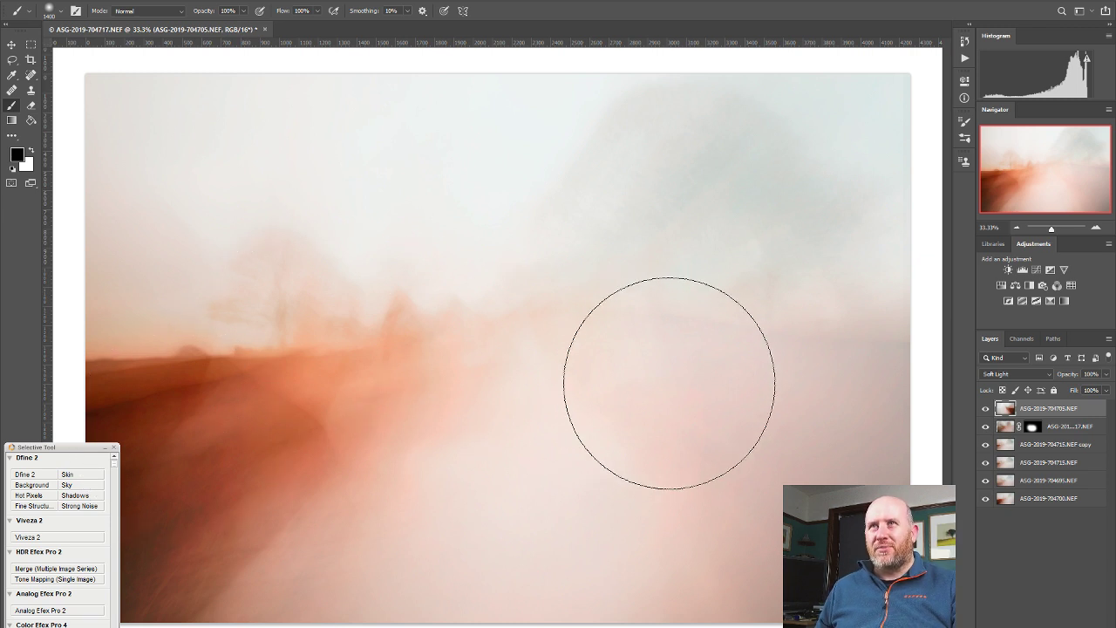
pyautogui.click(985, 409)
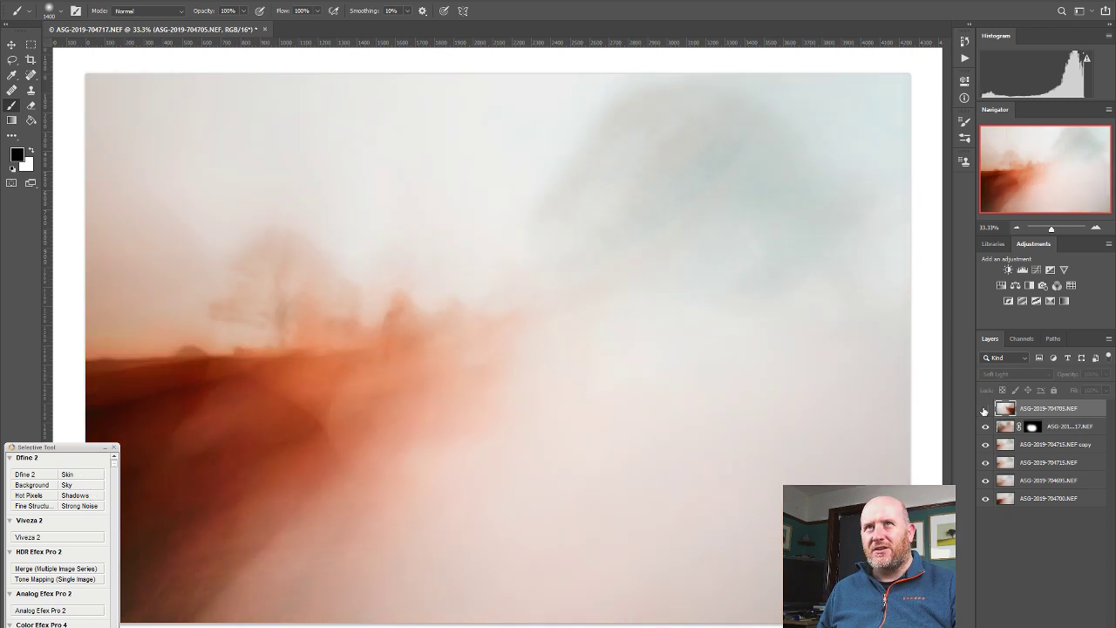
pyautogui.click(984, 409)
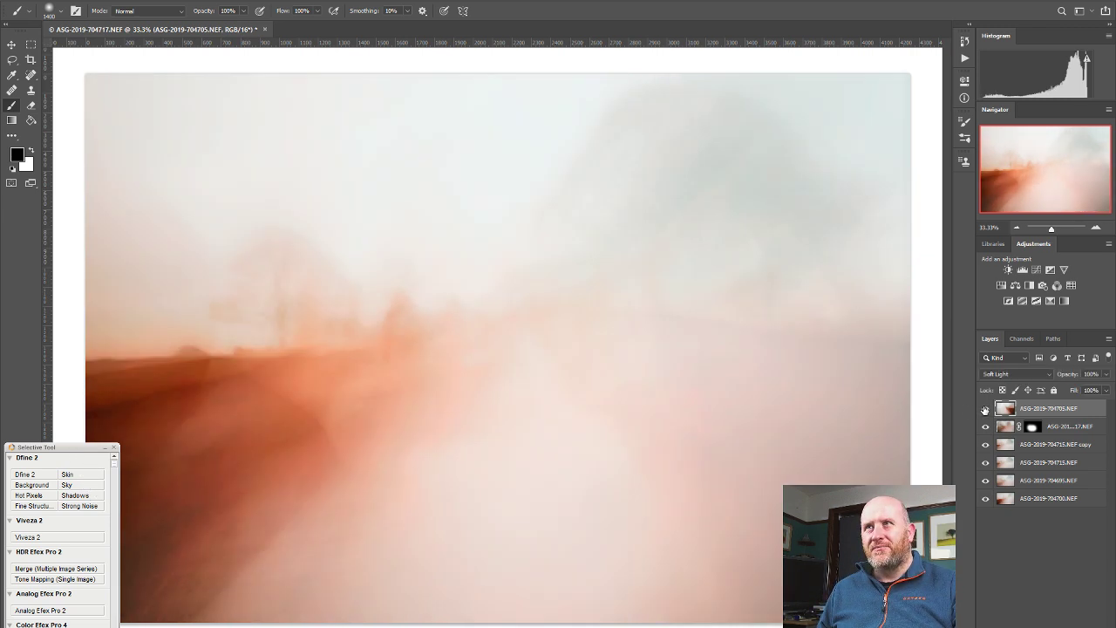
# Set the 704705 layer to Multiply and shift it down on the canvas.
pyautogui.click(1027, 375)
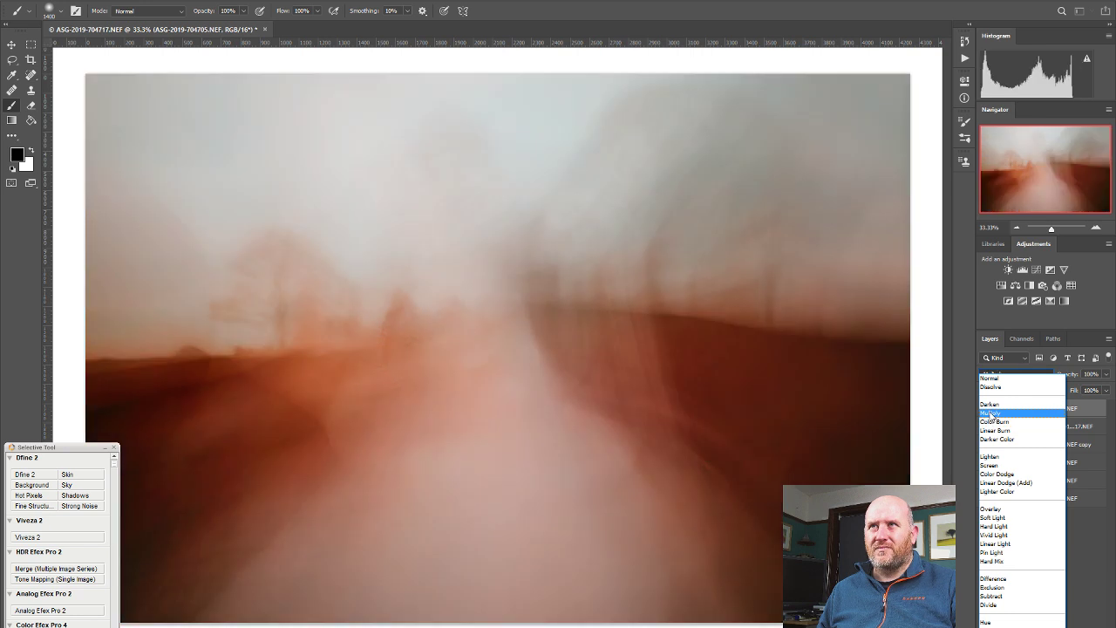
pyautogui.click(991, 413)
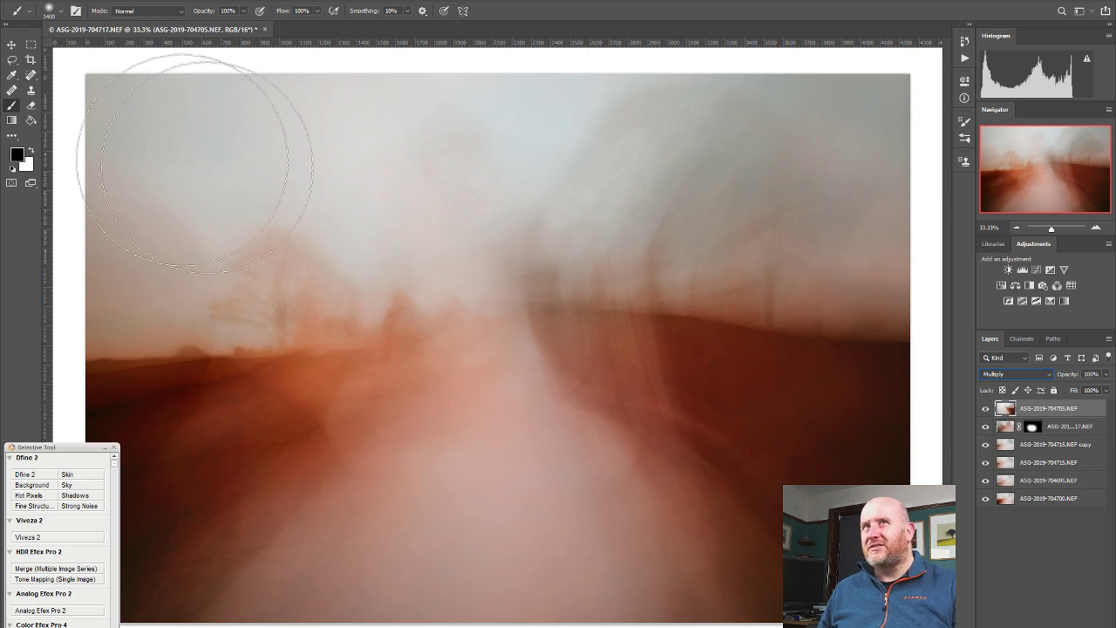
pyautogui.click(12, 45)
pyautogui.moveTo(480, 274); pyautogui.dragTo(476, 321)
# Enlarge the 704705 layer with Free Transform to about 144% width and 150% height, repositioning it to cover the whole canvas.
pyautogui.click(1017, 227)
pyautogui.click(1017, 227)
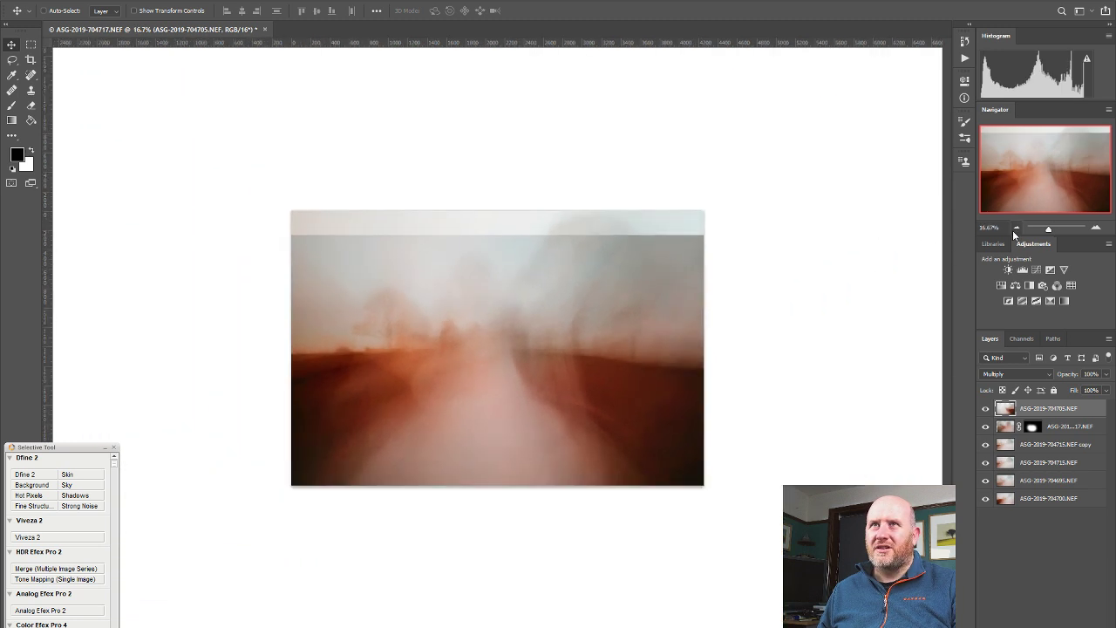
pyautogui.click(61, 0)
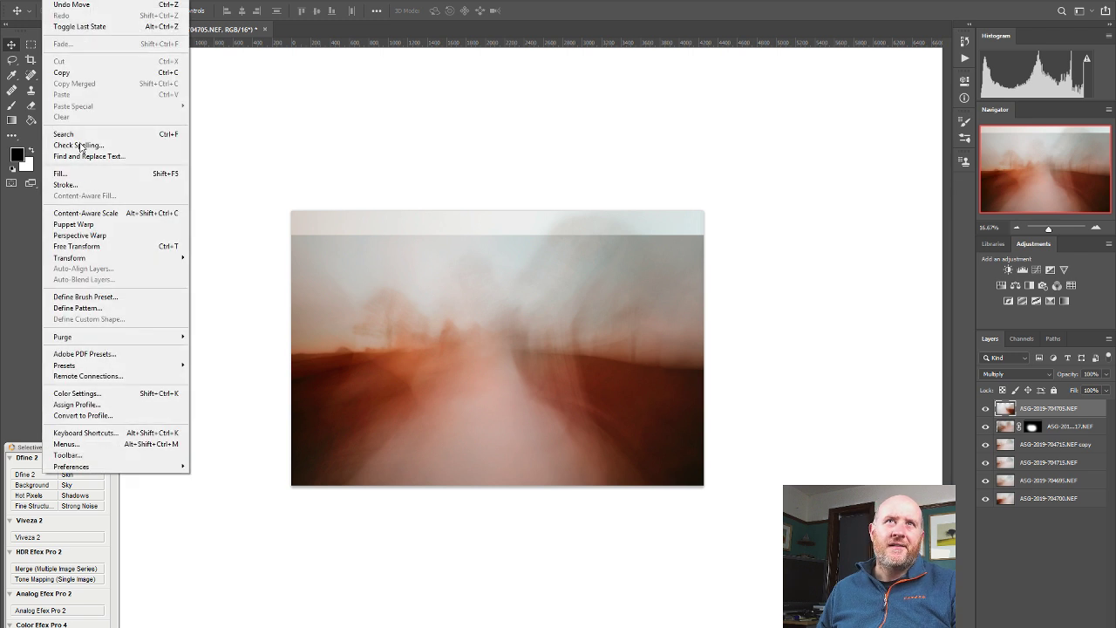
pyautogui.click(91, 246)
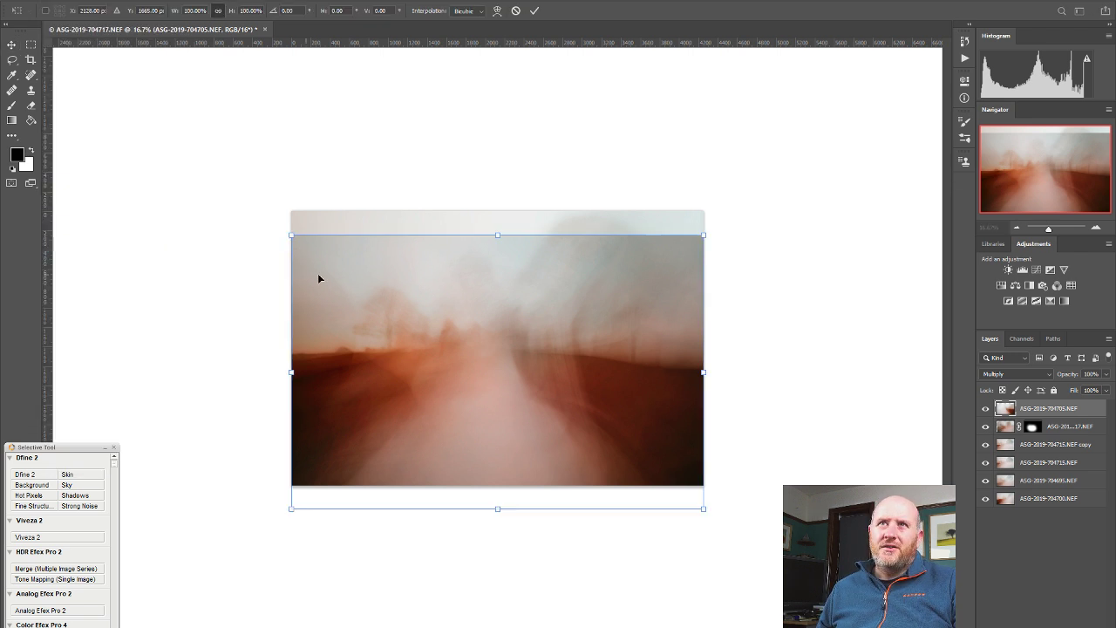
pyautogui.moveTo(290, 232); pyautogui.dragTo(110, 96)
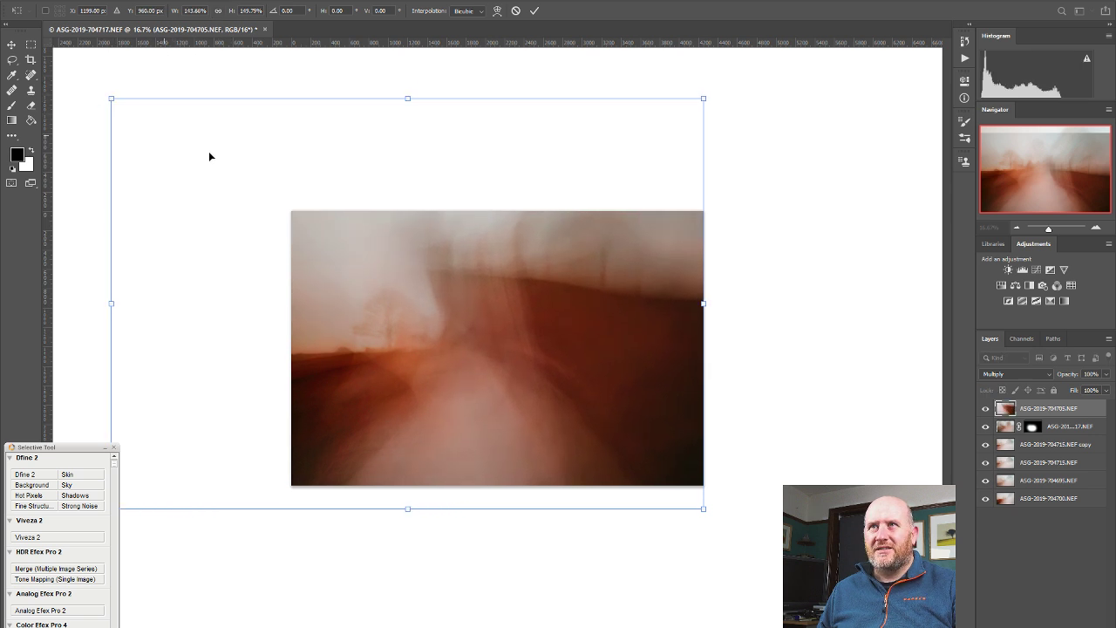
pyautogui.moveTo(505, 281); pyautogui.dragTo(522, 340)
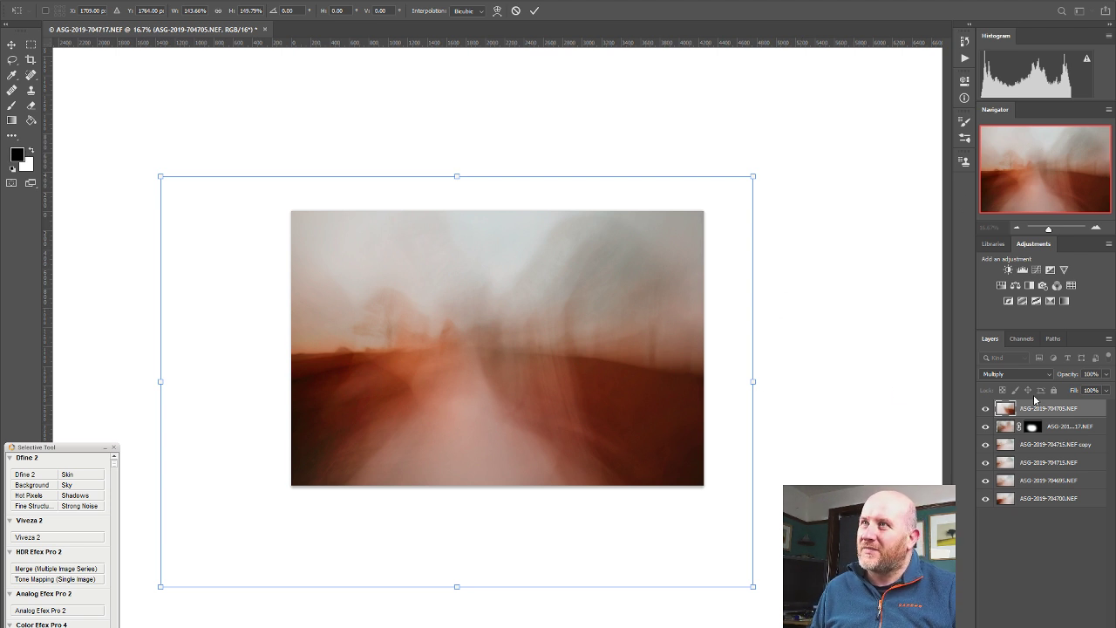
# Reduce the 704705 layer's opacity to 71% and apply the transform.
pyautogui.click(1105, 378)
pyautogui.moveTo(1096, 393)
pyautogui.mouseDown()
pyautogui.moveTo(1075, 393)
pyautogui.moveTo(1093, 394)
pyautogui.mouseUp()
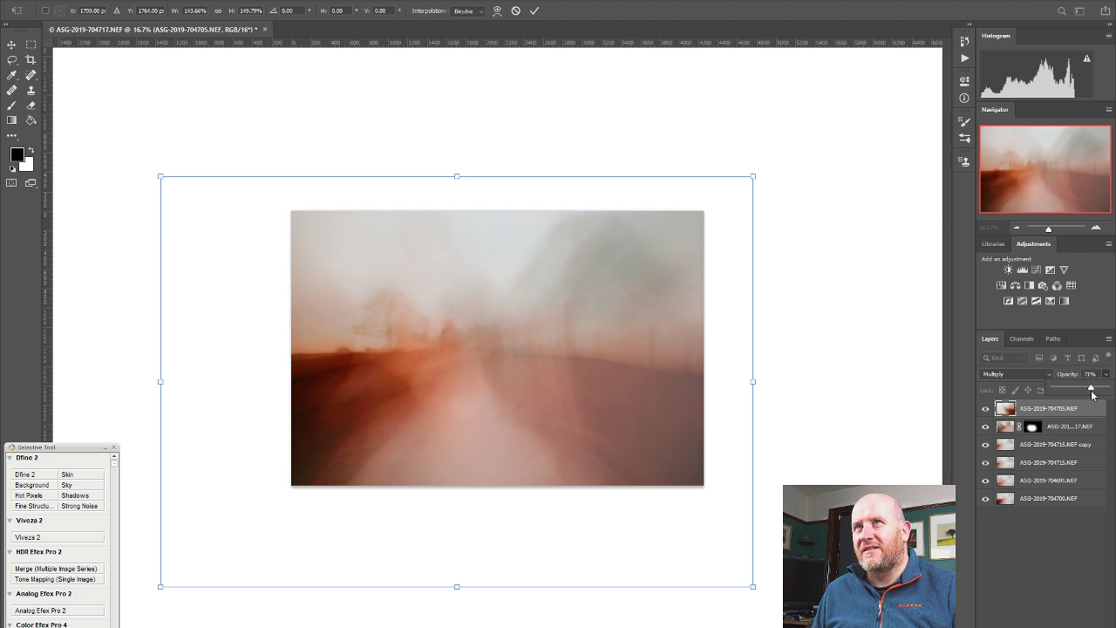
pyautogui.click(891, 291)
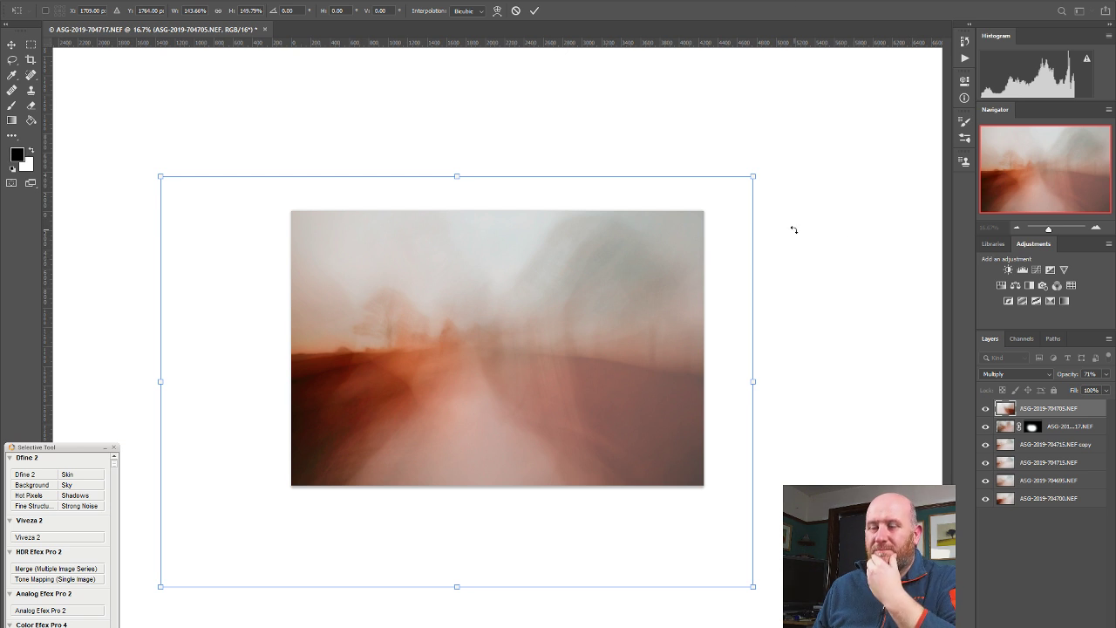
pyautogui.press('Return')
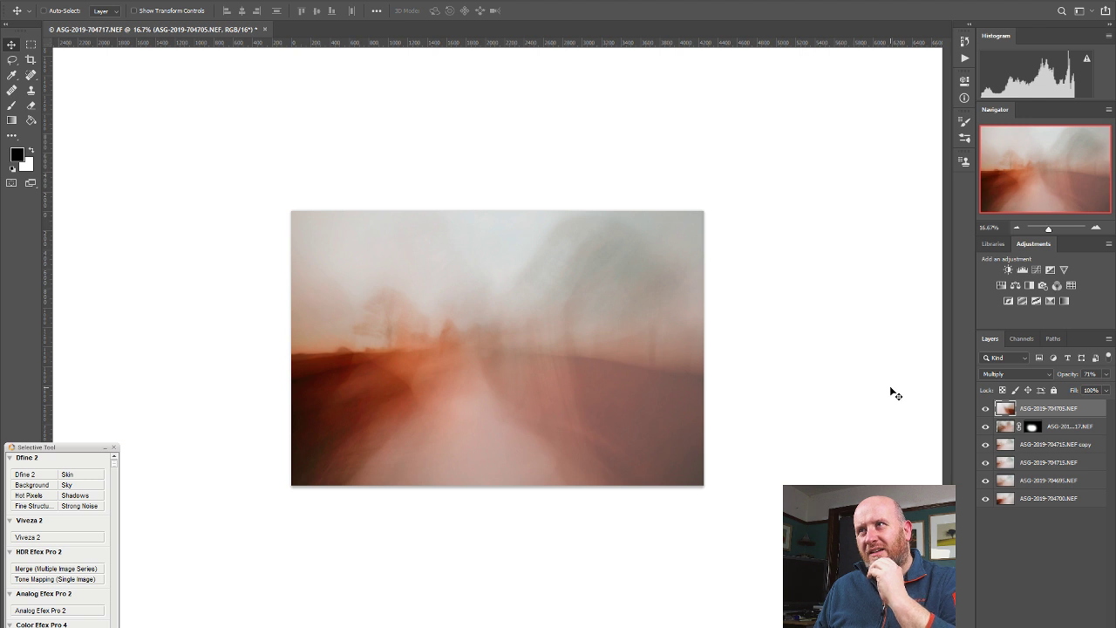
# Duplicate the 704705 layer and set the copy's opacity to 57%.
pyautogui.press('ctrl')
pyautogui.hotkey('ctrl', 'j')
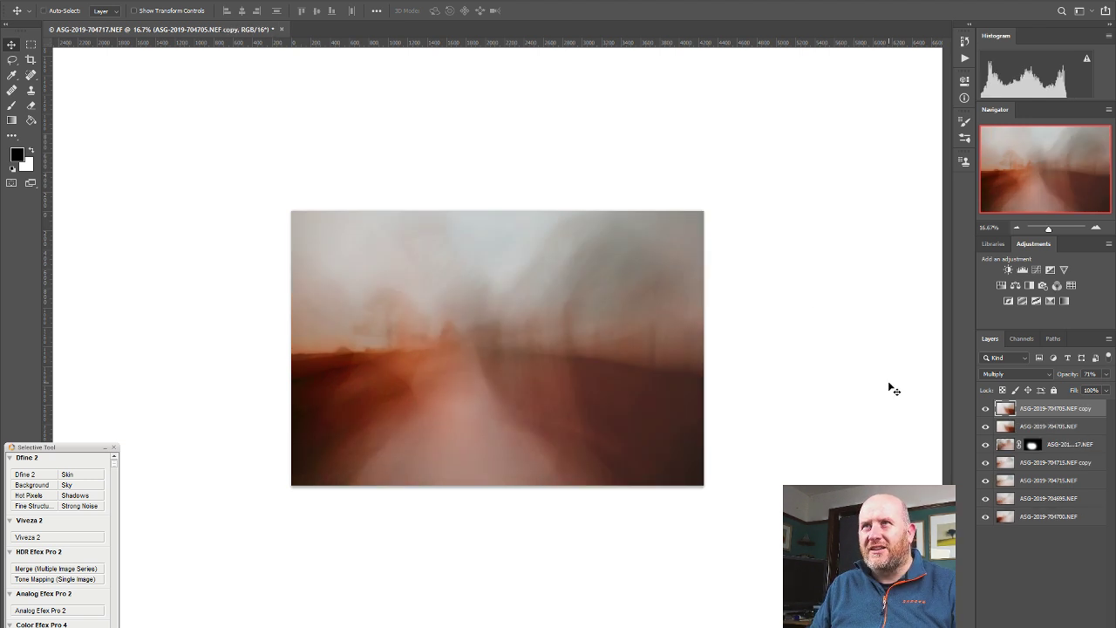
pyautogui.click(1105, 375)
pyautogui.moveTo(1095, 390); pyautogui.dragTo(1088, 391)
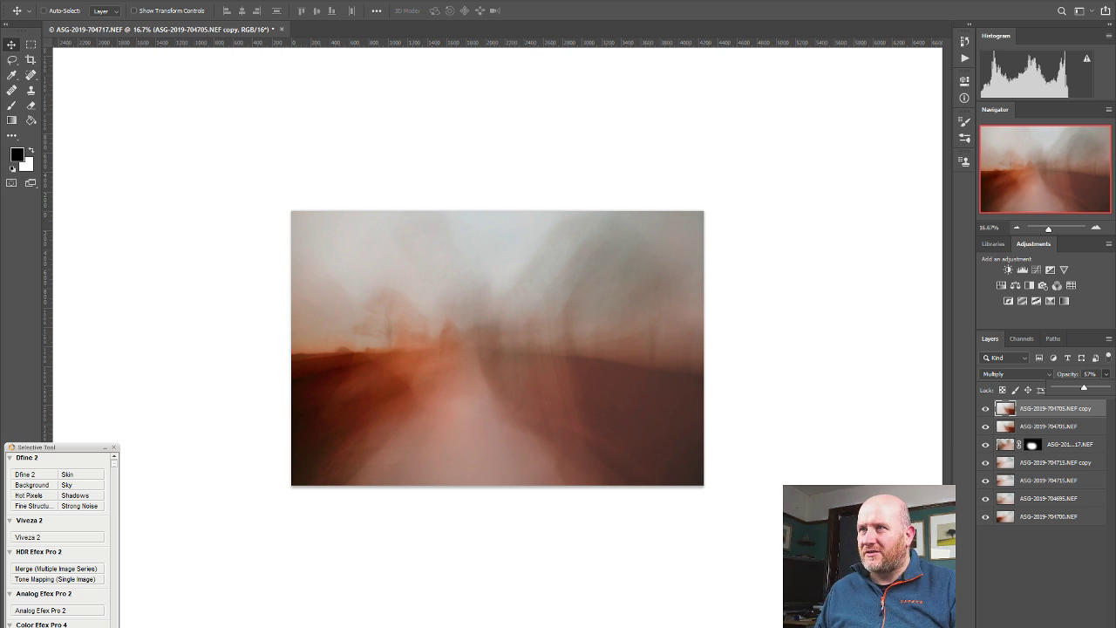
# Add a layer mask to the 704705 copy and draw a horizontal gradient on it that hides the photo's left side.
pyautogui.click(1032, 625)
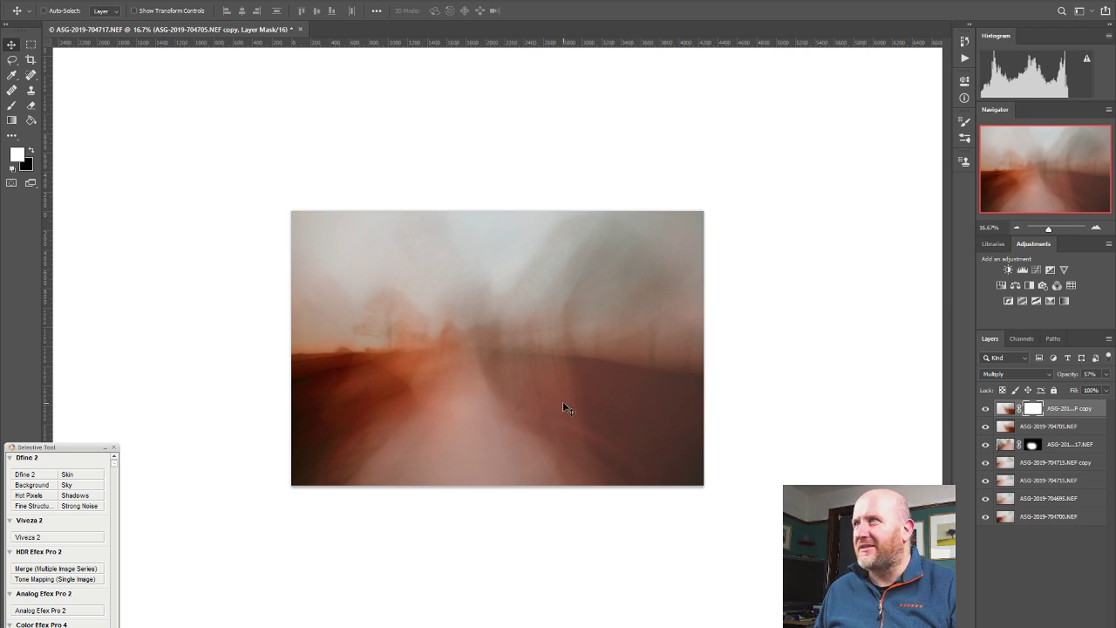
pyautogui.click(12, 120)
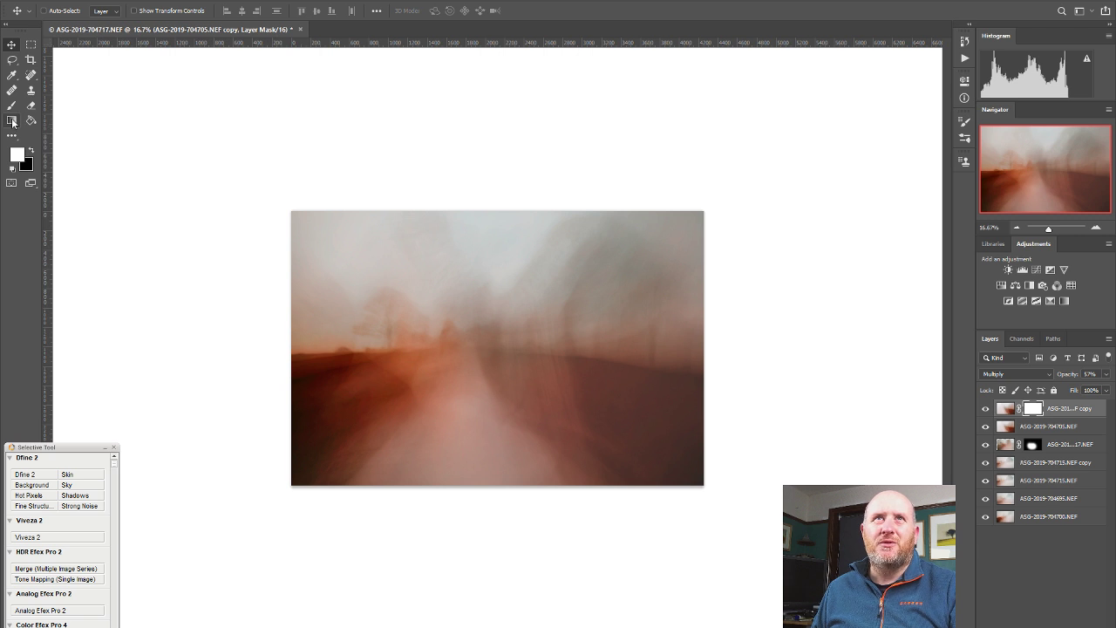
pyautogui.moveTo(619, 405); pyautogui.dragTo(366, 405)
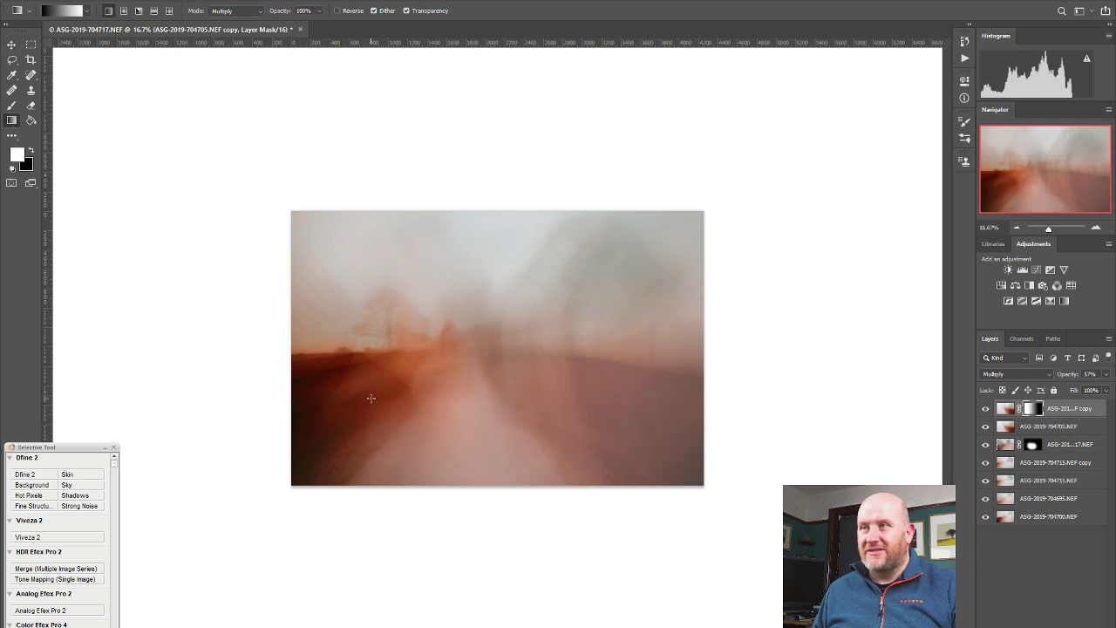
pyautogui.hotkey('ctrl', 'z')
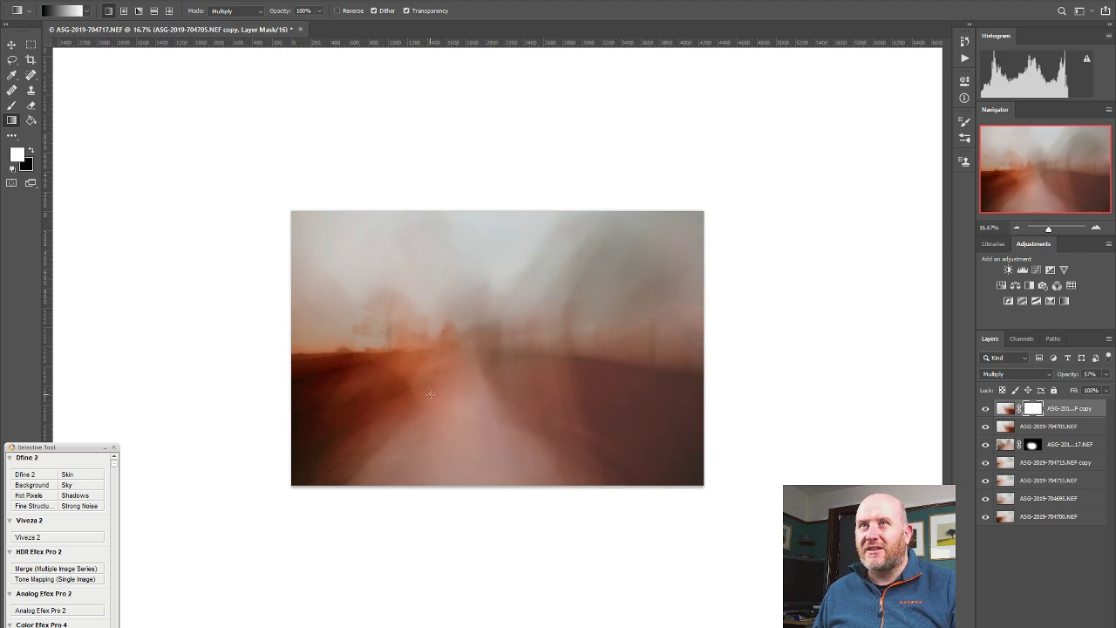
pyautogui.moveTo(425, 394); pyautogui.dragTo(598, 402)
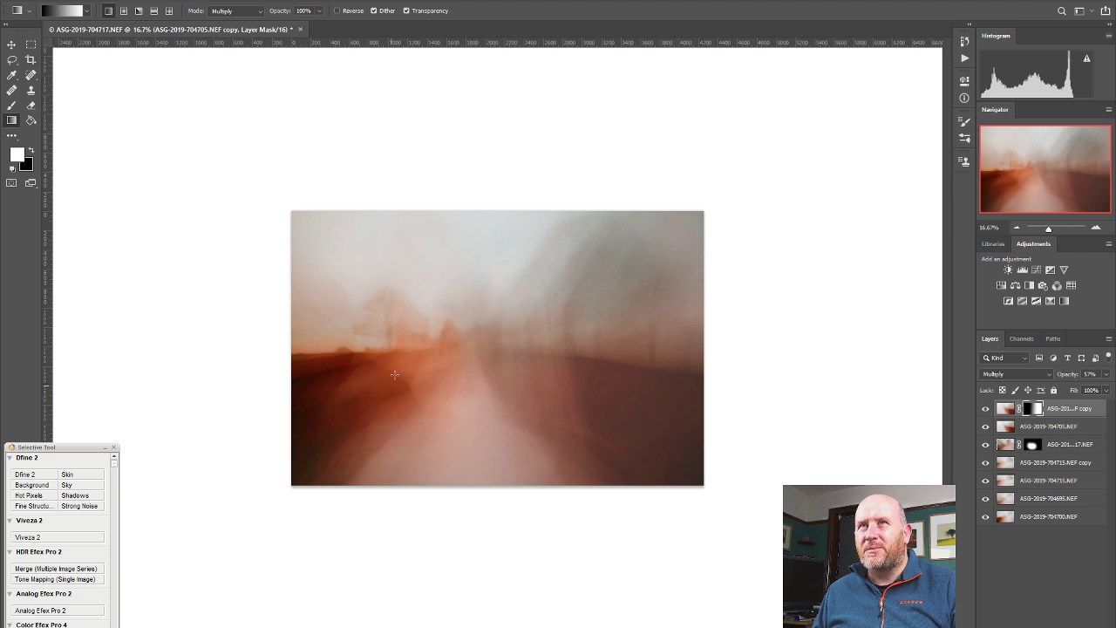
# Set the Gradient tool to Normal mode and redraw the mask's horizontal gradient with a wider transition across the photo.
pyautogui.click(245, 11)
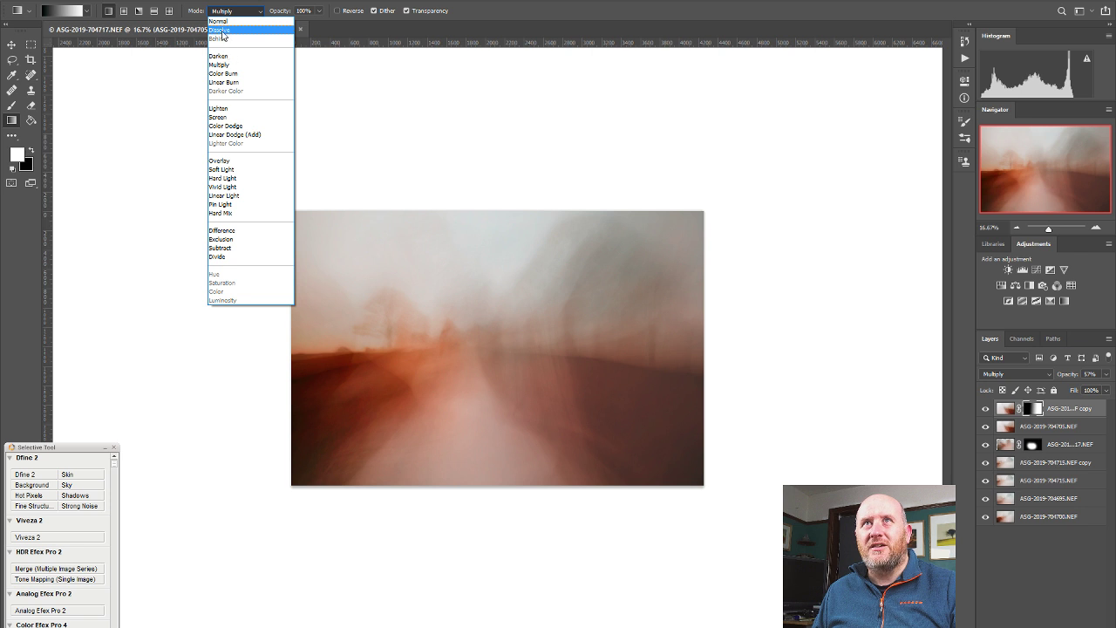
pyautogui.click(220, 21)
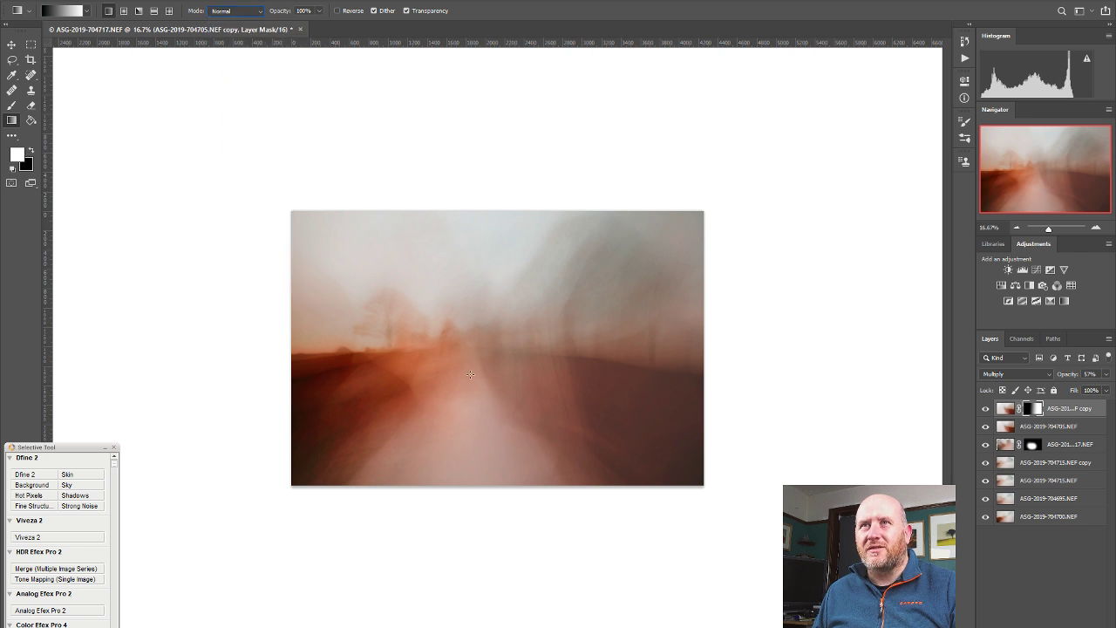
pyautogui.moveTo(366, 371); pyautogui.dragTo(684, 375)
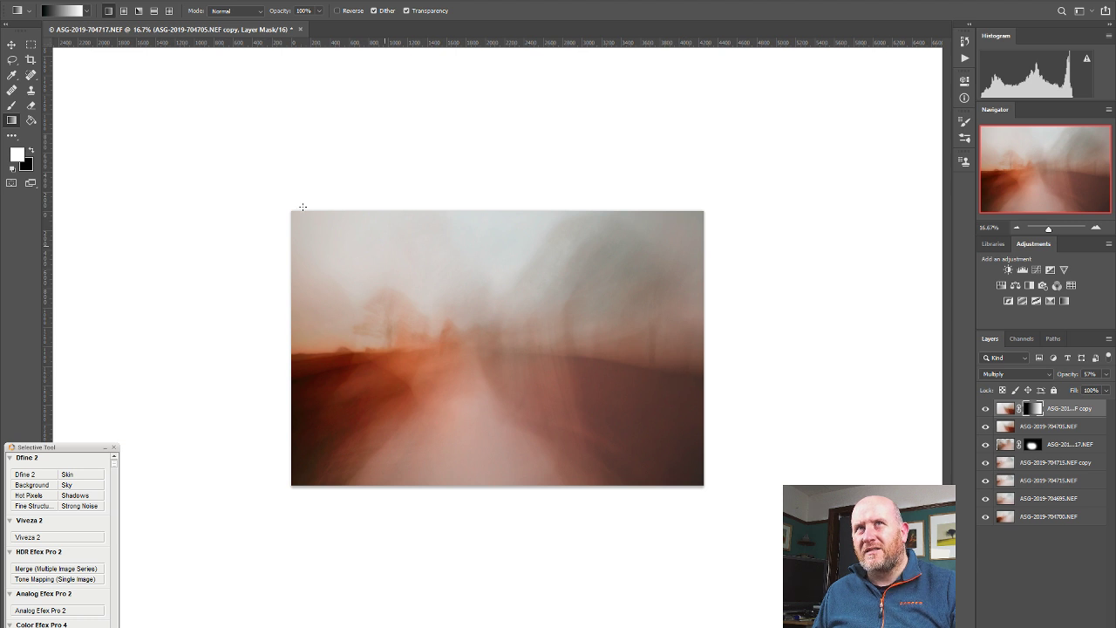
# Set the Gradient tool to Multiply and add a vertical gradient to the mask that also hides the copy's sky area.
pyautogui.click(232, 11)
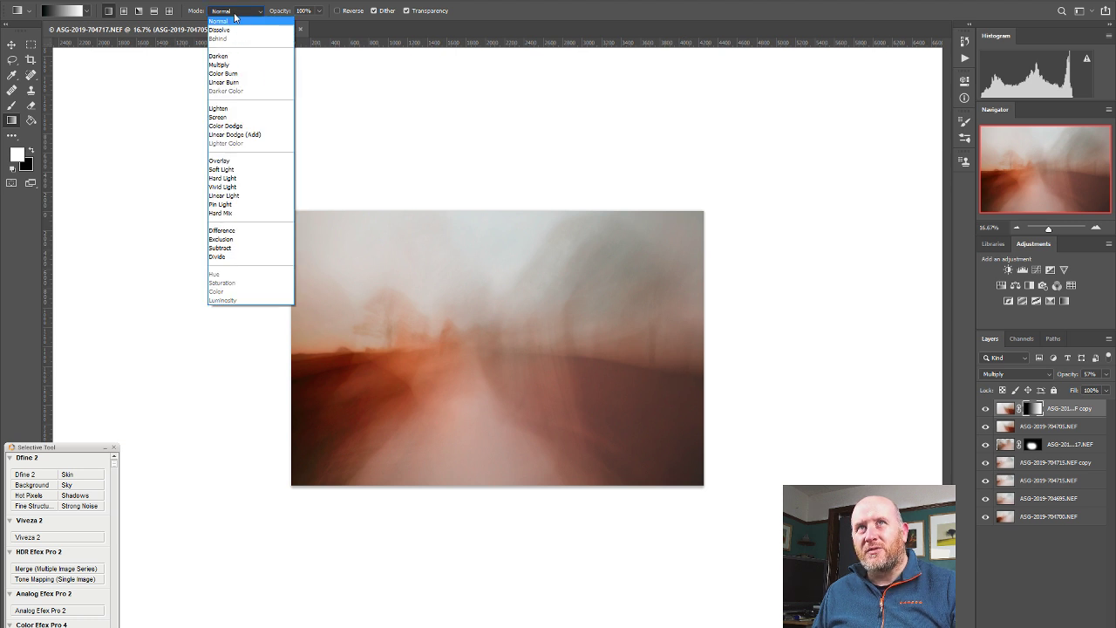
pyautogui.click(231, 70)
pyautogui.moveTo(499, 351); pyautogui.dragTo(493, 244)
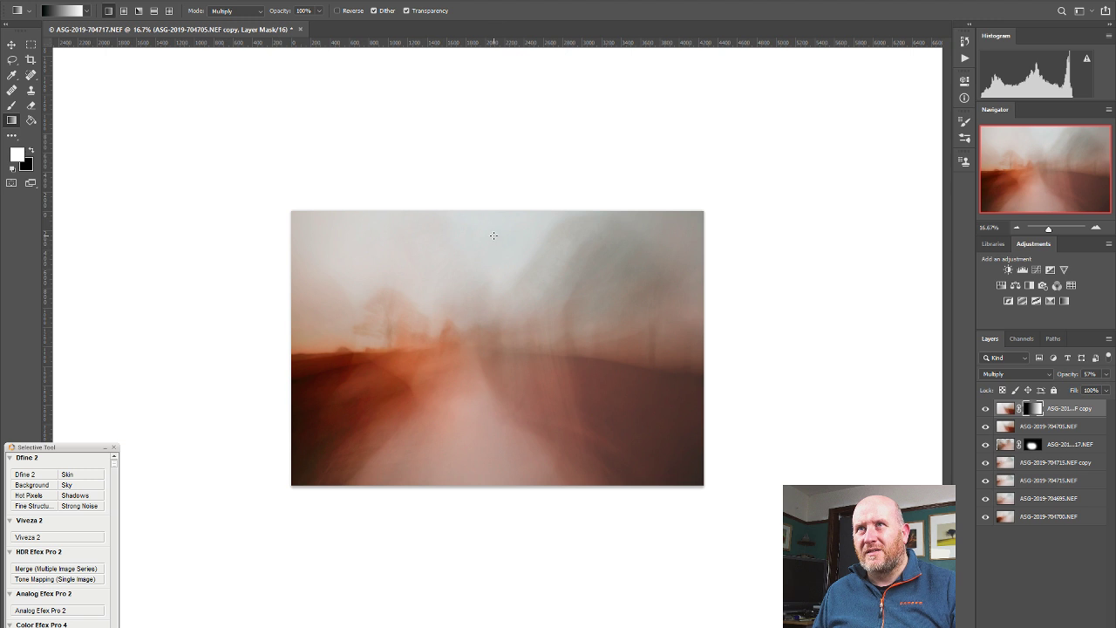
pyautogui.moveTo(494, 236); pyautogui.dragTo(489, 380)
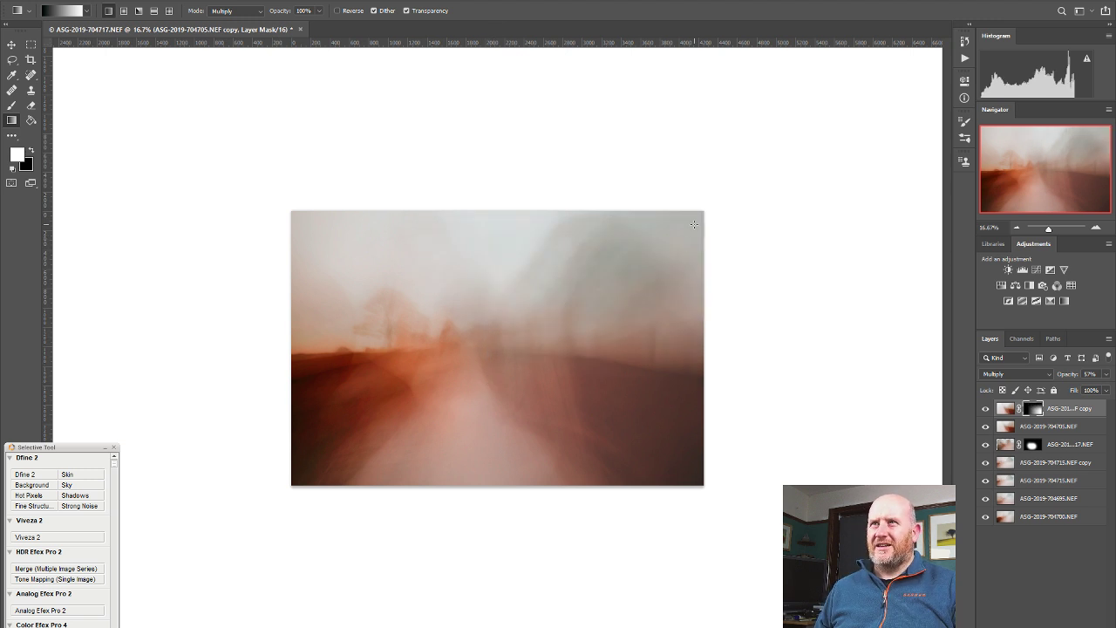
# Create a blank layer at the top of the stack and set the foreground colour's hue to 31°.
pyautogui.click(1096, 226)
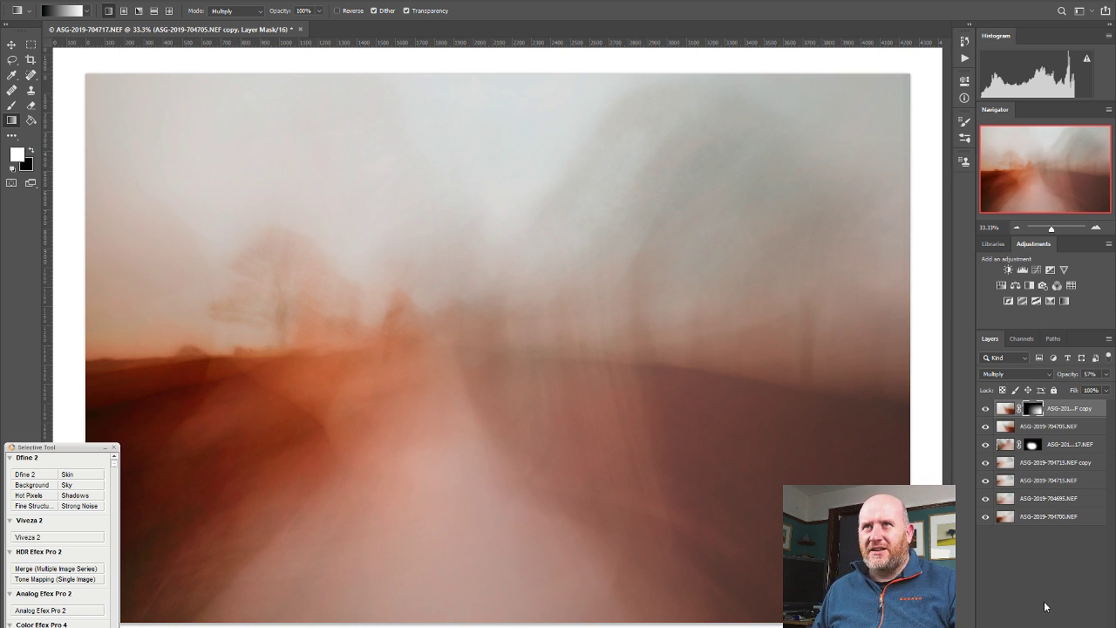
pyautogui.hotkey('ctrl', 'shift', 'alt', 'n')
pyautogui.press('x')
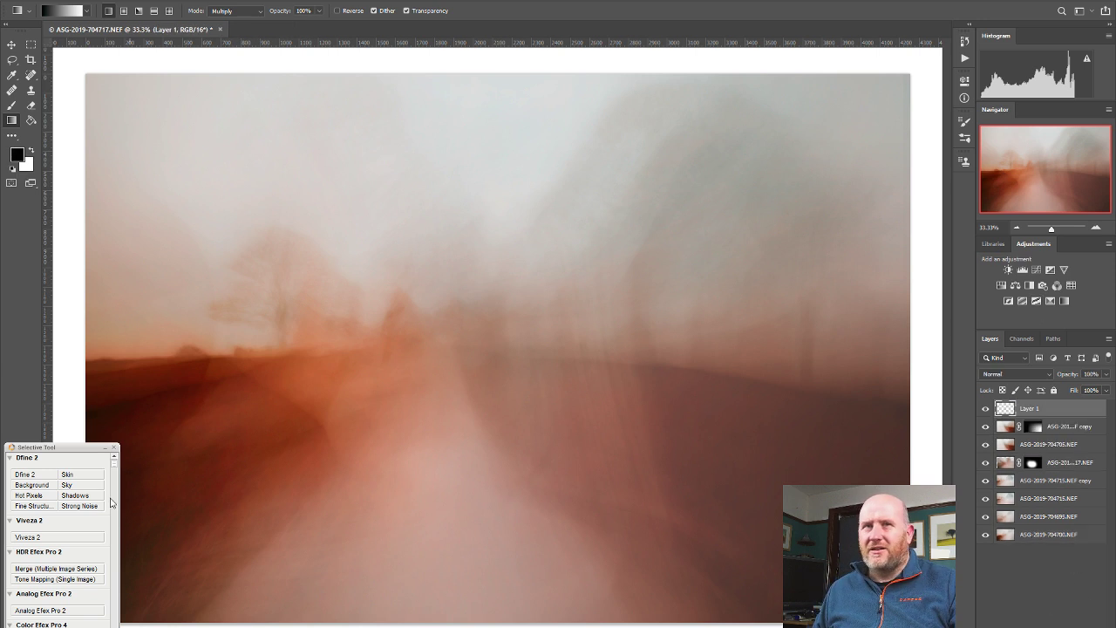
pyautogui.click(17, 156)
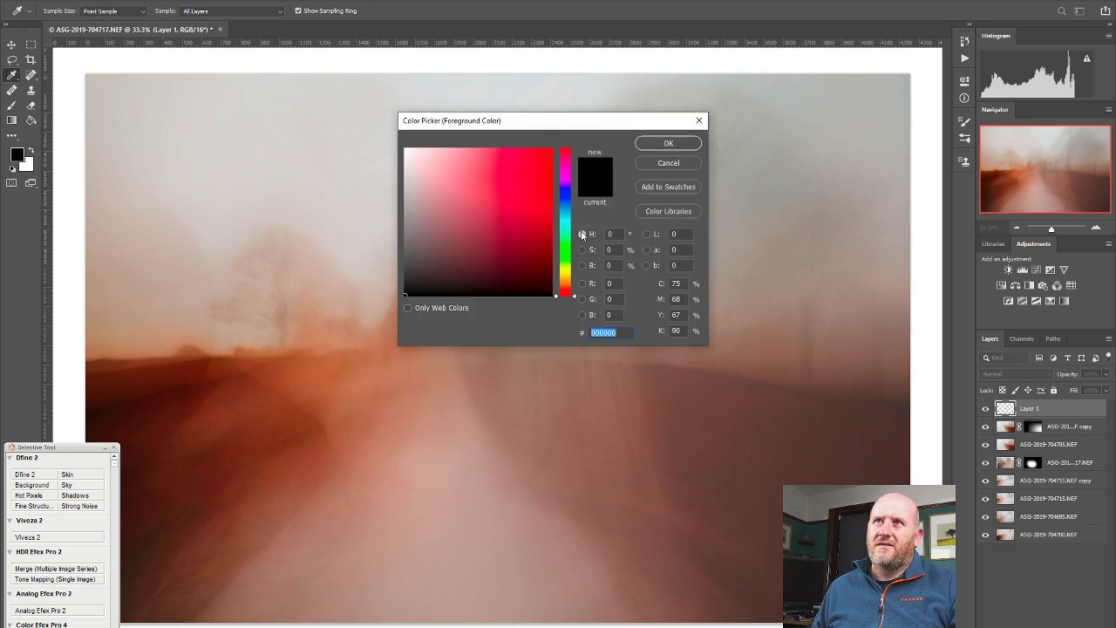
pyautogui.moveTo(572, 289); pyautogui.dragTo(571, 286)
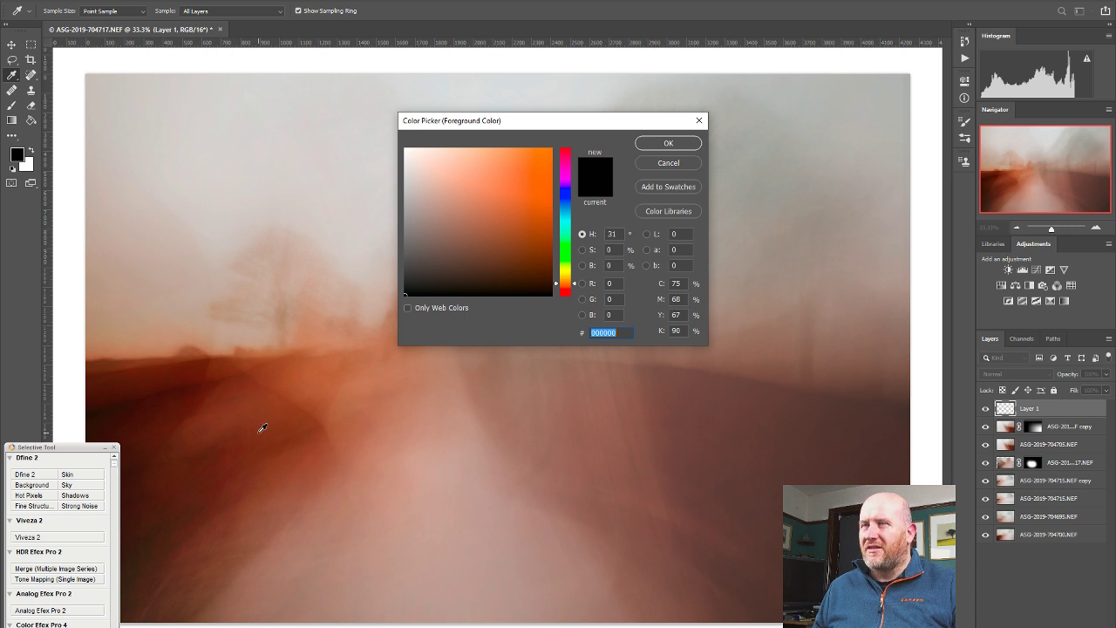
pyautogui.click(667, 142)
pyautogui.press('g')
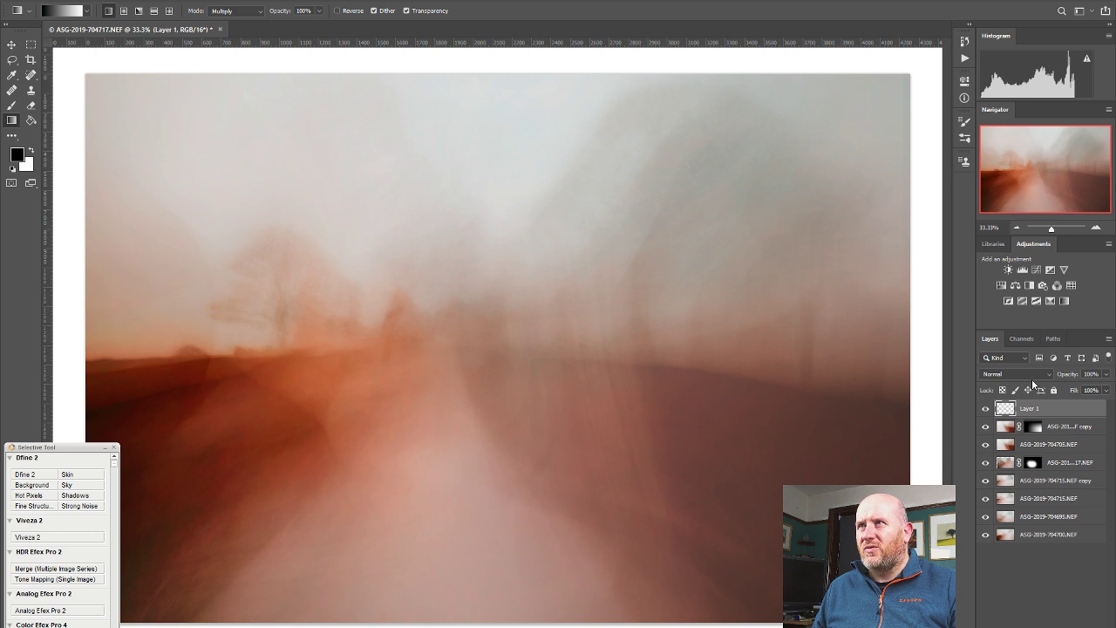
# Set the foreground colour to orange c06605 and fill the blank top layer with it using the Paint Bucket.
pyautogui.press('i')
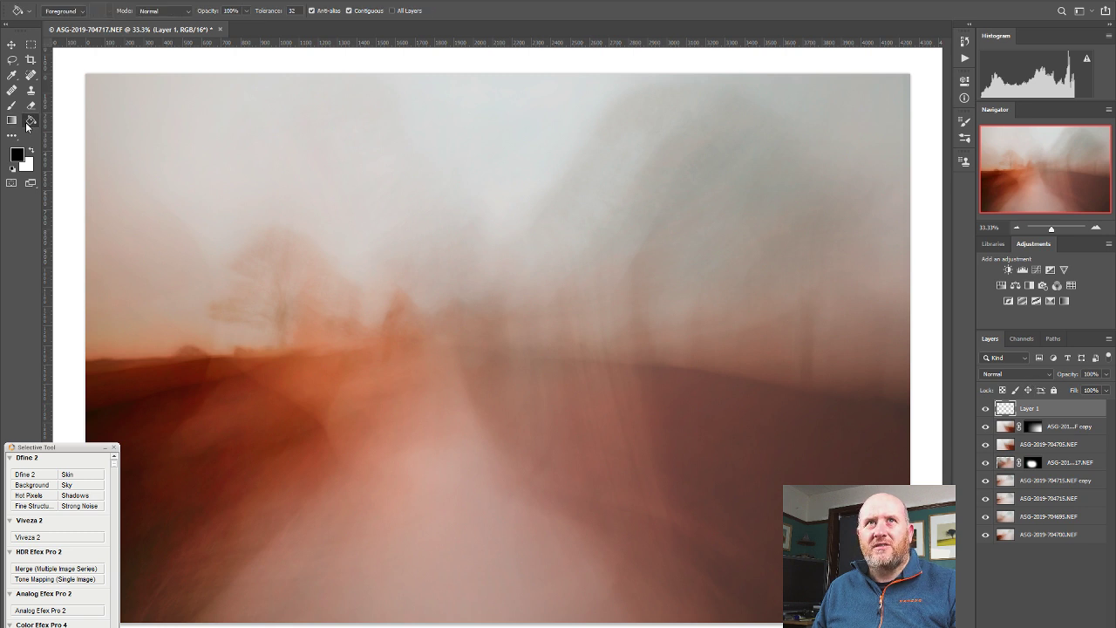
pyautogui.click(16, 156)
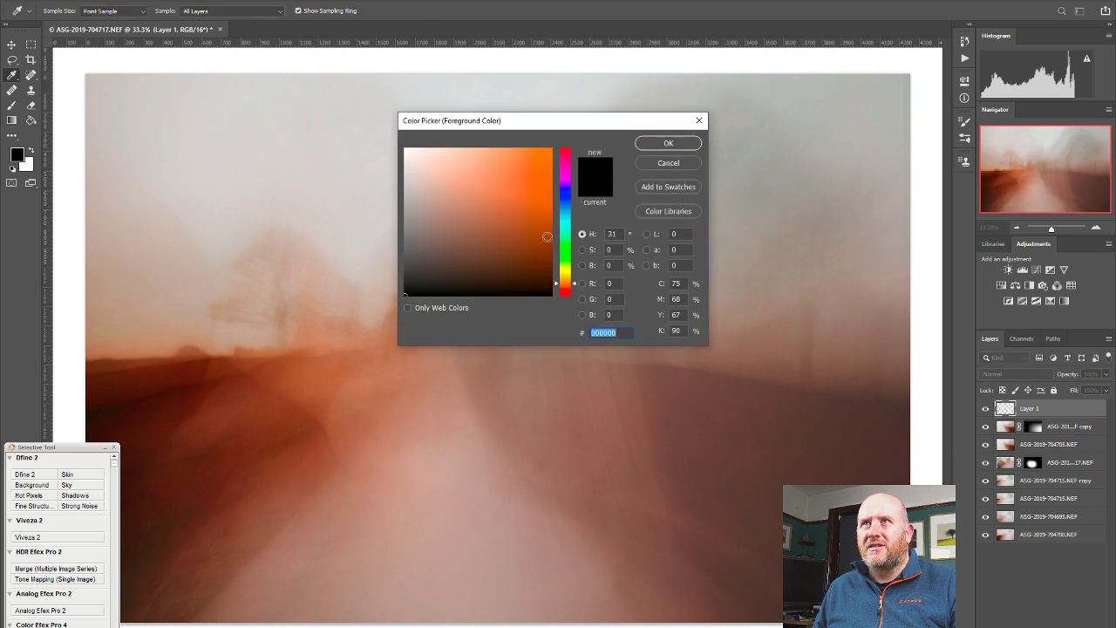
pyautogui.moveTo(539, 200)
pyautogui.mouseDown()
pyautogui.moveTo(541, 165)
pyautogui.moveTo(549, 185)
pyautogui.mouseUp()
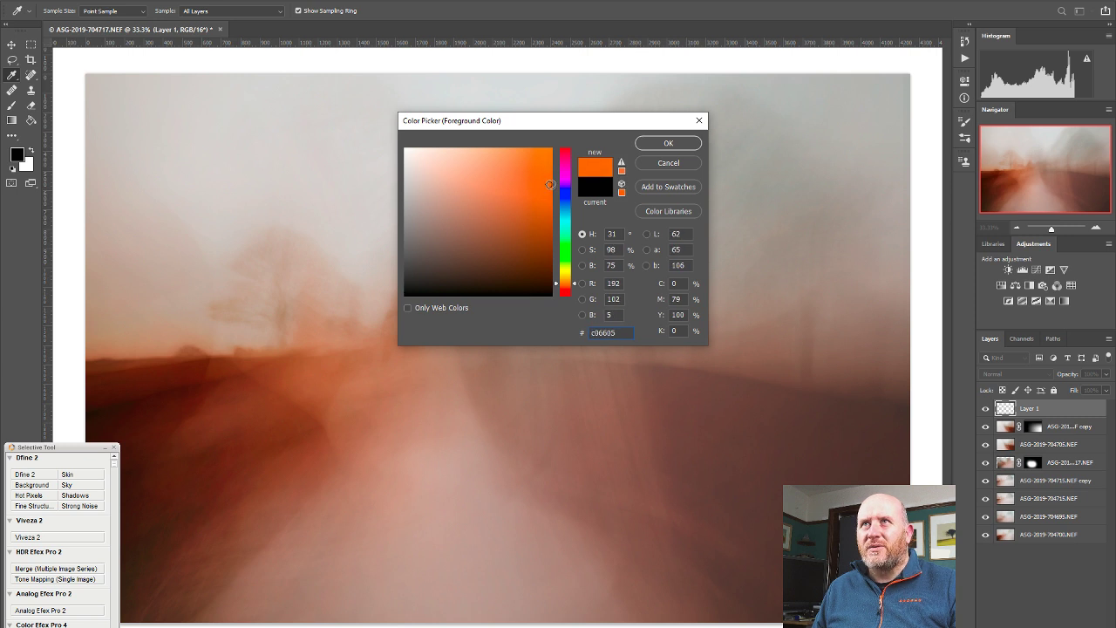
pyautogui.click(668, 143)
pyautogui.press('g')
pyautogui.click(745, 425)
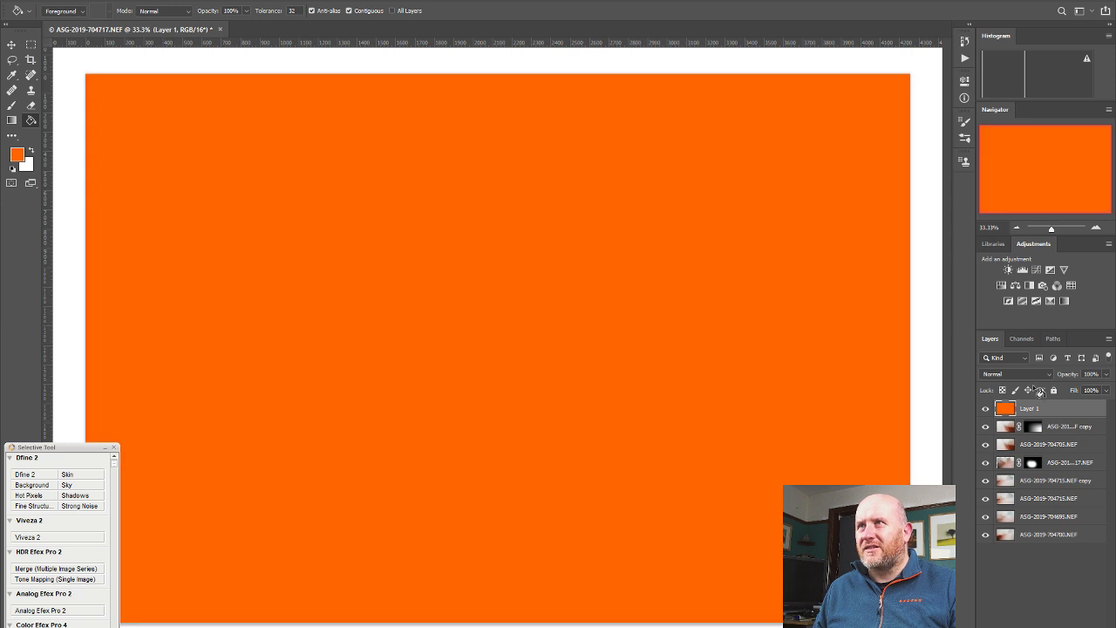
# Set the orange fill layer's blend mode to Hue and its opacity to 58%.
pyautogui.click(1015, 374)
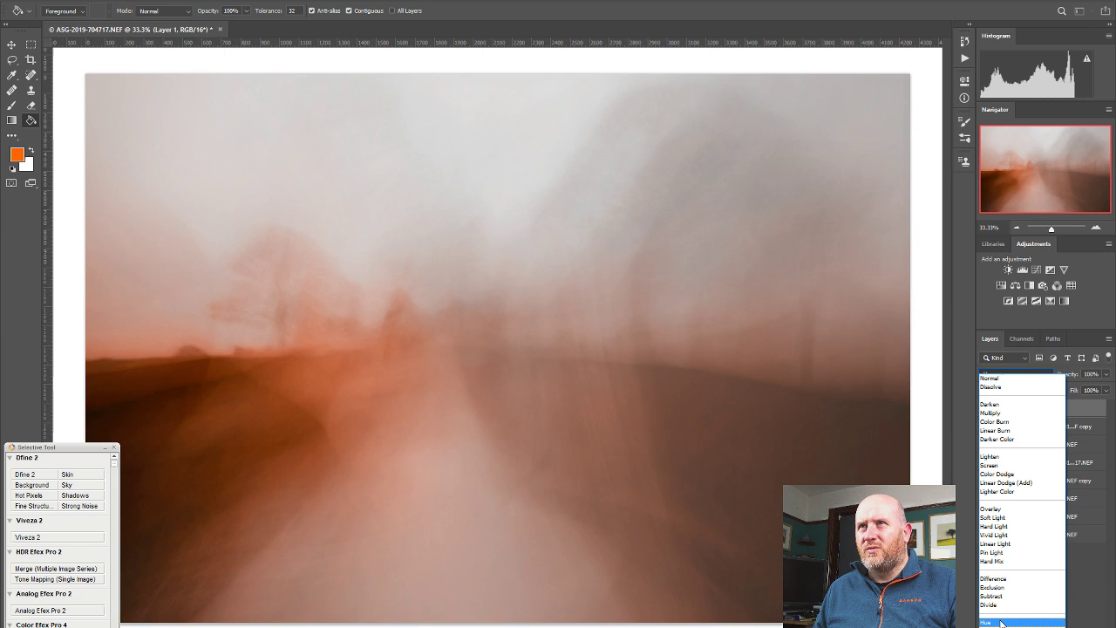
pyautogui.click(1001, 622)
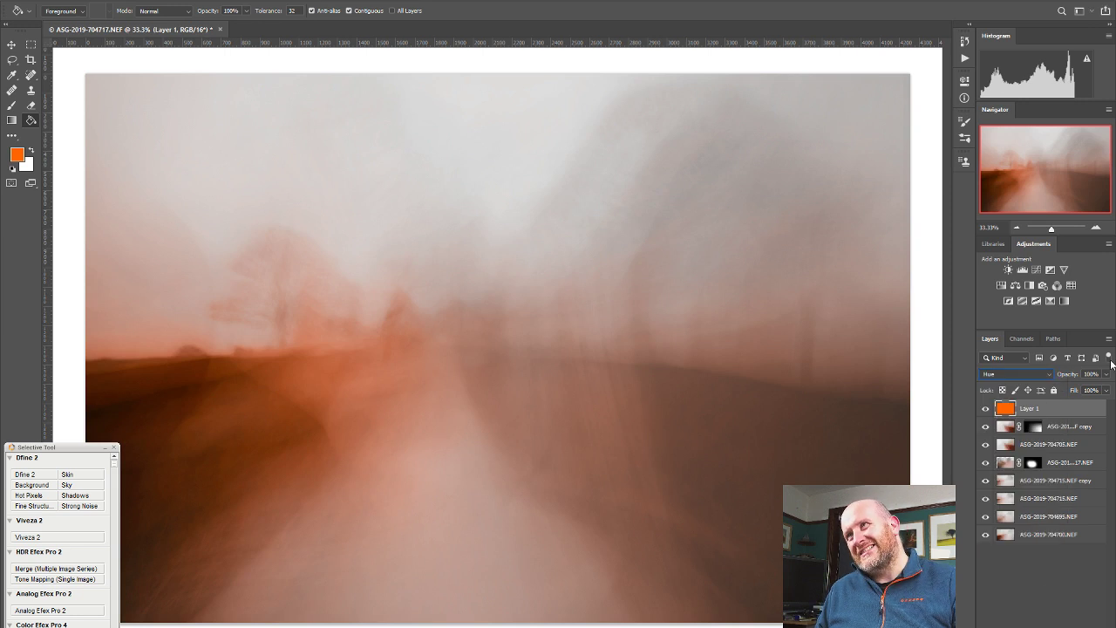
pyautogui.click(1106, 373)
pyautogui.moveTo(1106, 389)
pyautogui.mouseDown()
pyautogui.moveTo(1031, 396)
pyautogui.moveTo(1085, 392)
pyautogui.mouseUp()
# Try a red tint by setting the foreground colour to d55b26 and refilling the Hue layer with it.
pyautogui.click(17, 154)
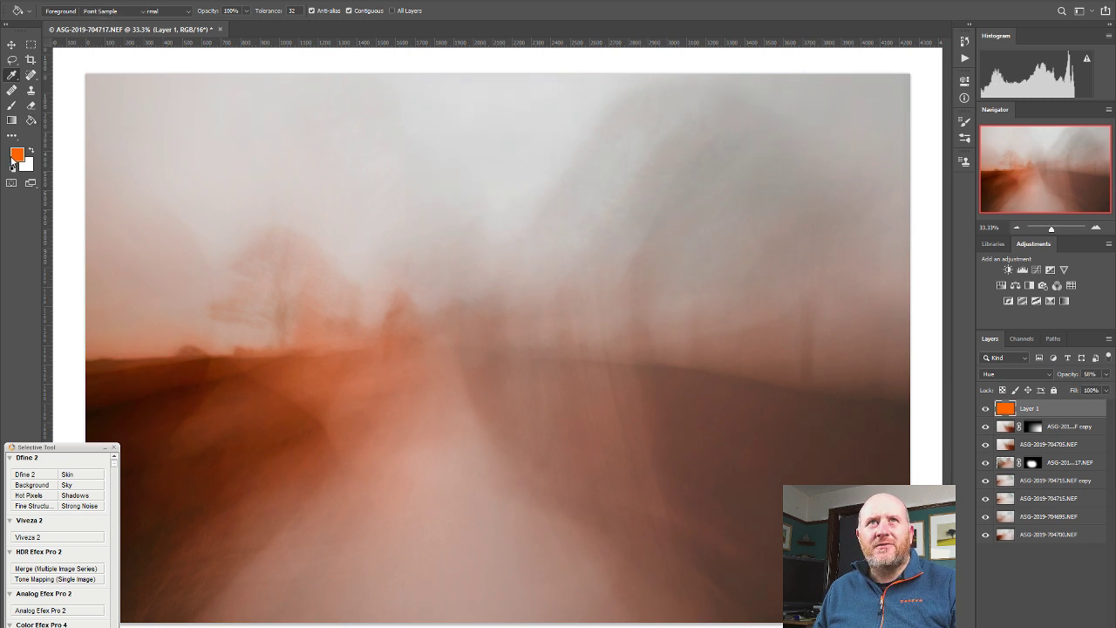
pyautogui.moveTo(573, 288); pyautogui.dragTo(574, 293)
pyautogui.click(526, 173)
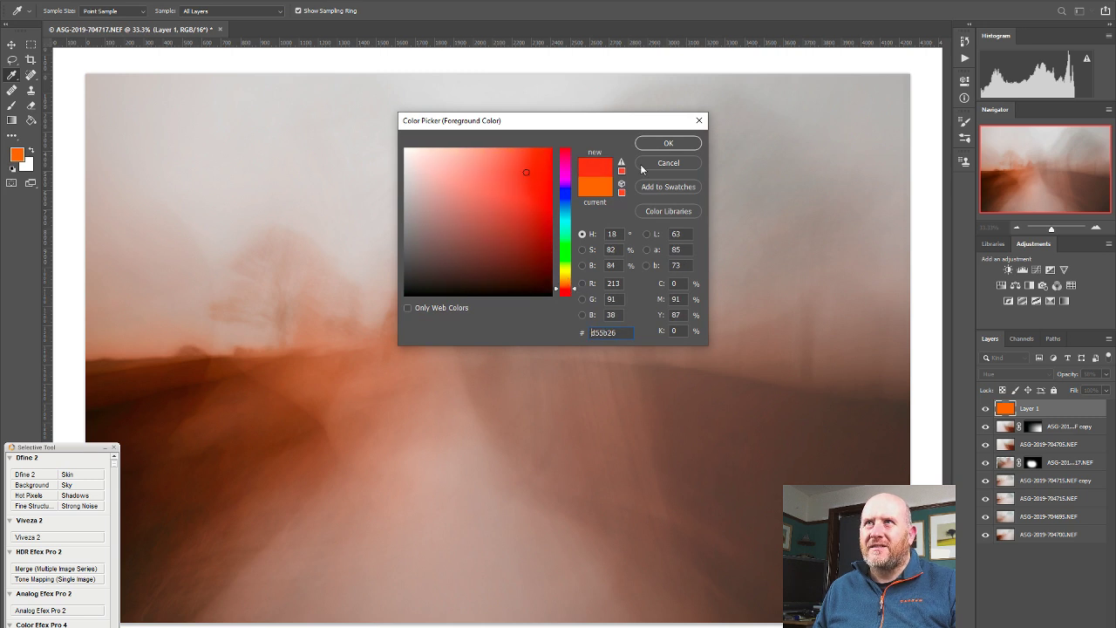
pyautogui.click(668, 143)
pyautogui.click(525, 370)
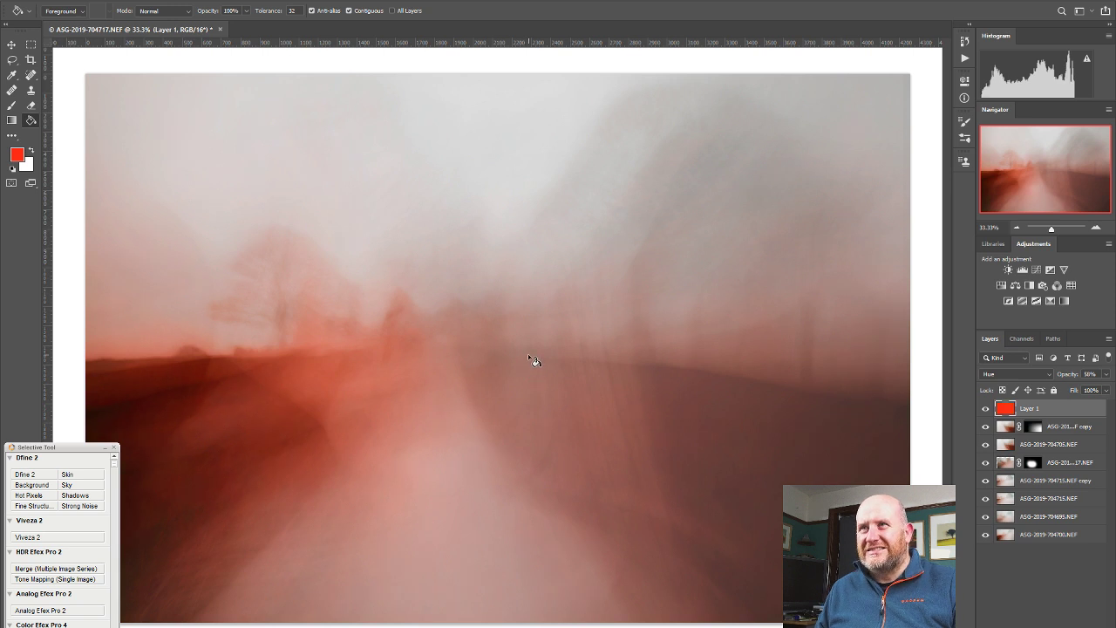
# Change the foreground colour to yellow-orange d5aa26 and refill the Hue layer with it.
pyautogui.click(17, 154)
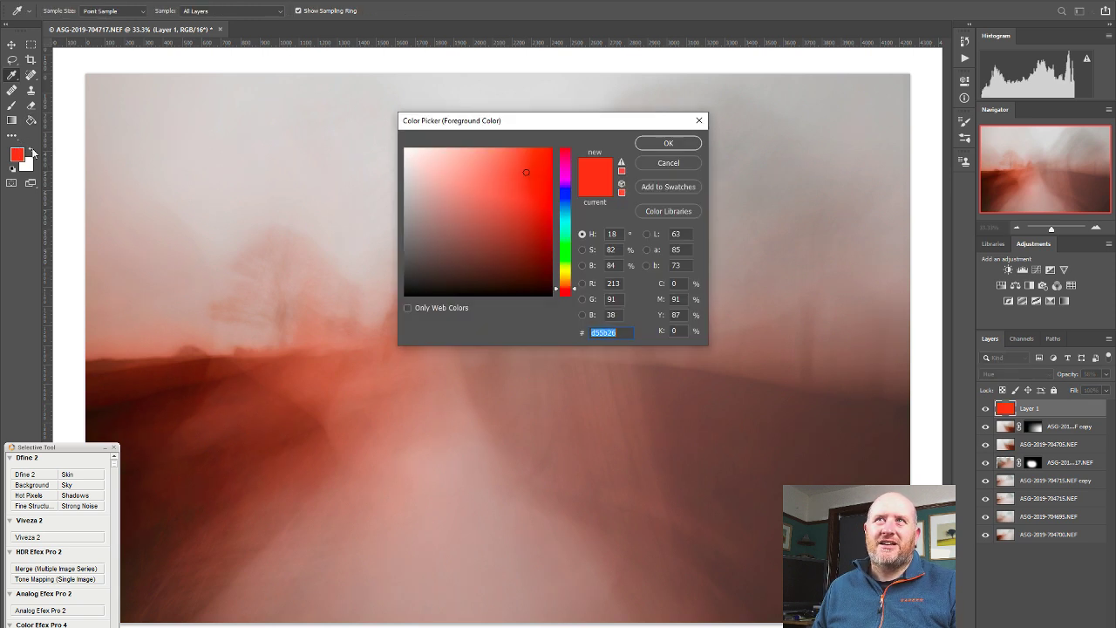
pyautogui.click(570, 279)
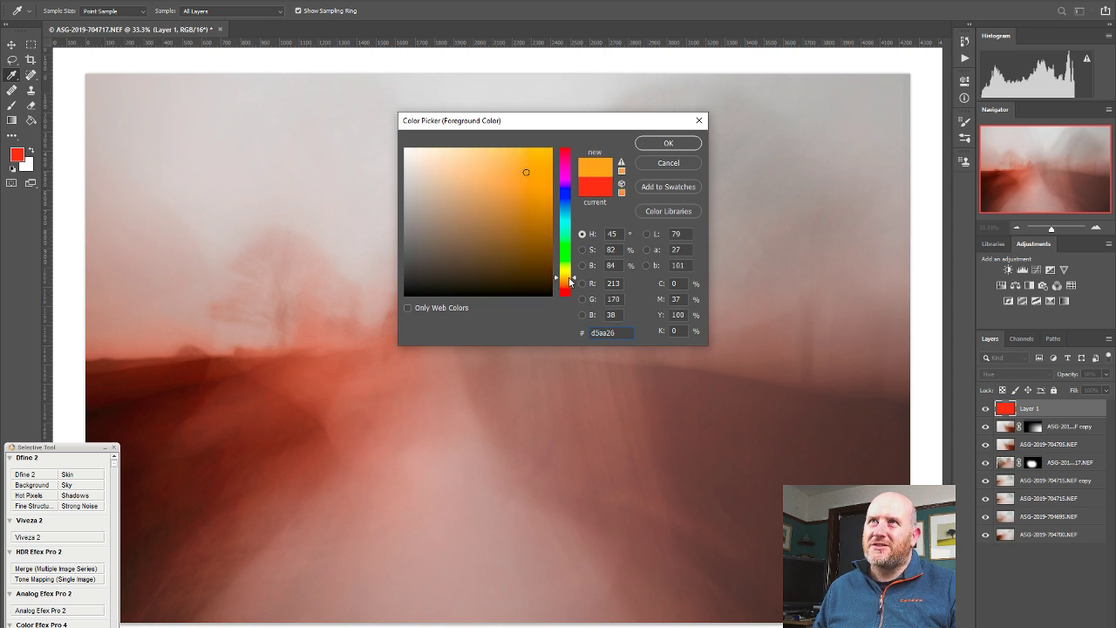
pyautogui.click(667, 143)
pyautogui.press('g')
pyautogui.click(492, 377)
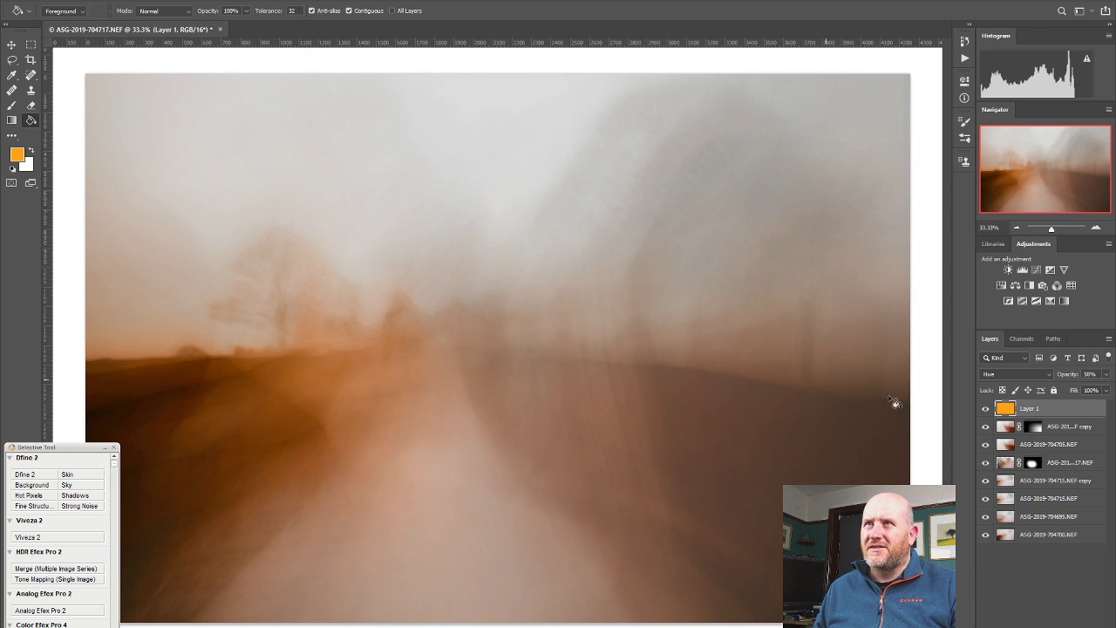
# Open the opacity control for the yellow-orange Hue layer.
pyautogui.click(1105, 375)
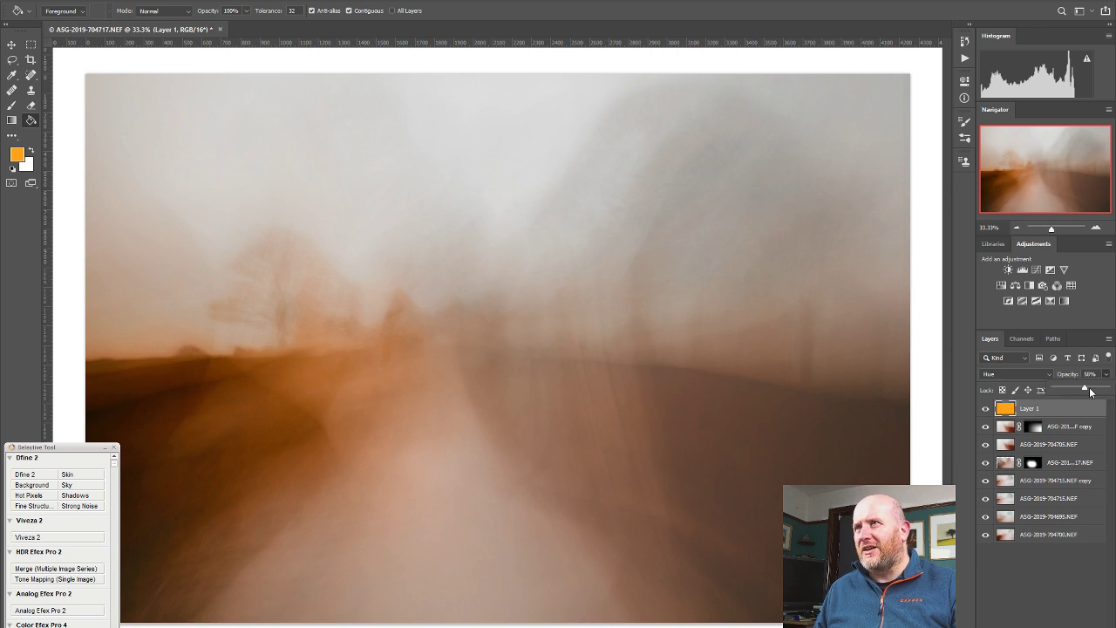
# Lower the orange Layer 1's opacity to 24% and give it the gradient mask from the photo layer directly beneath.
pyautogui.moveTo(1086, 390)
pyautogui.mouseDown()
pyautogui.moveTo(1070, 388)
pyautogui.moveTo(1110, 390)
pyautogui.moveTo(1066, 390)
pyautogui.mouseUp()
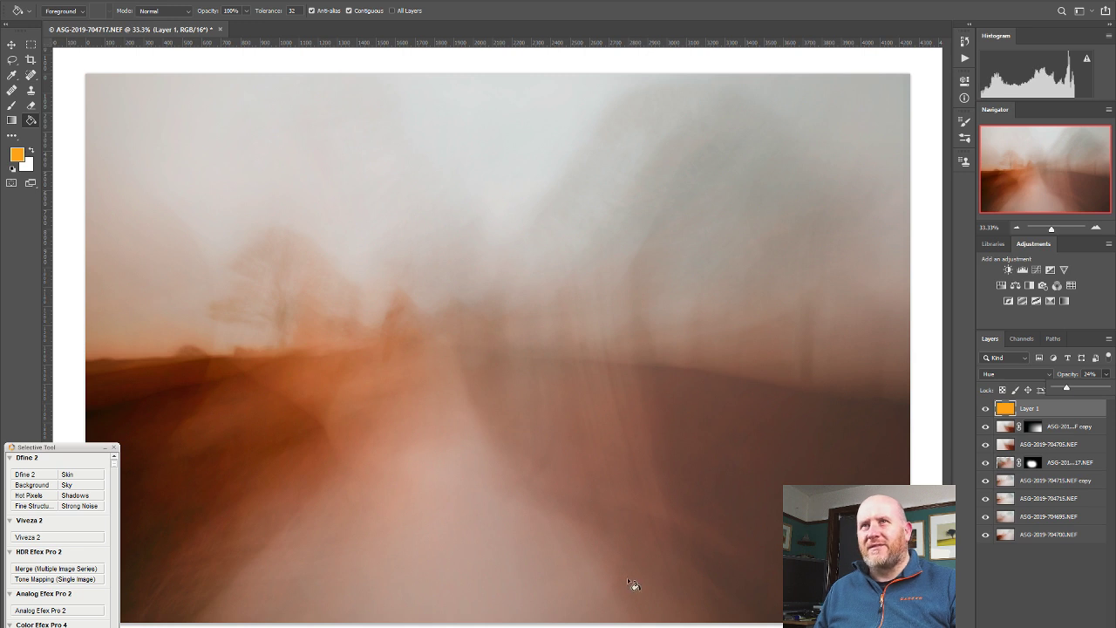
pyautogui.hotkey('ctrl', 'shift', 'm')
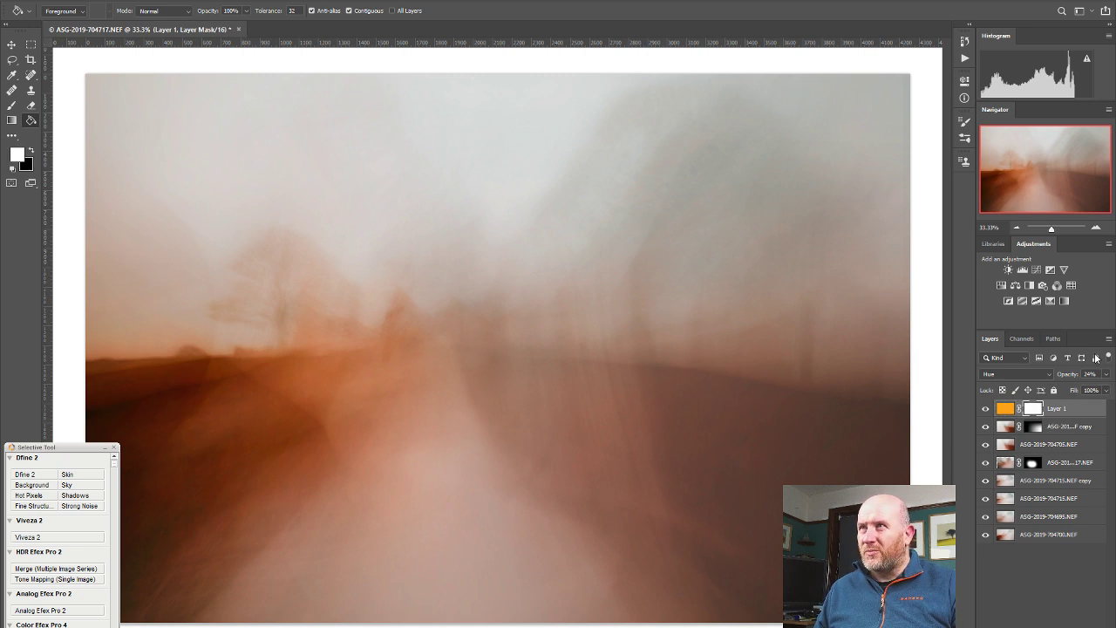
pyautogui.click(1034, 426)
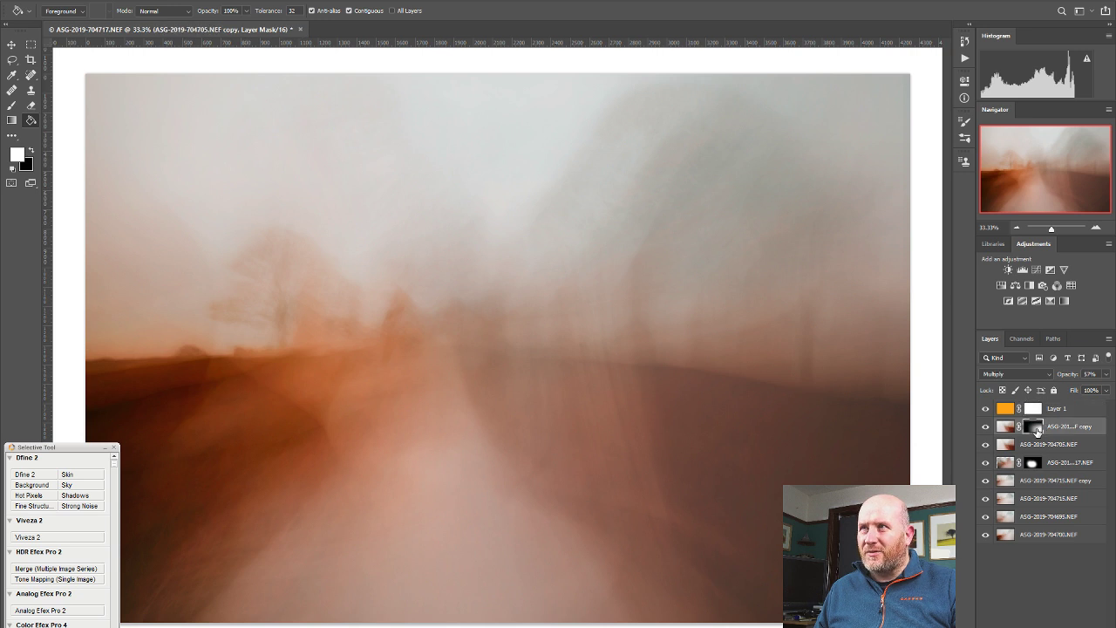
pyautogui.moveTo(1036, 429); pyautogui.dragTo(1060, 409)
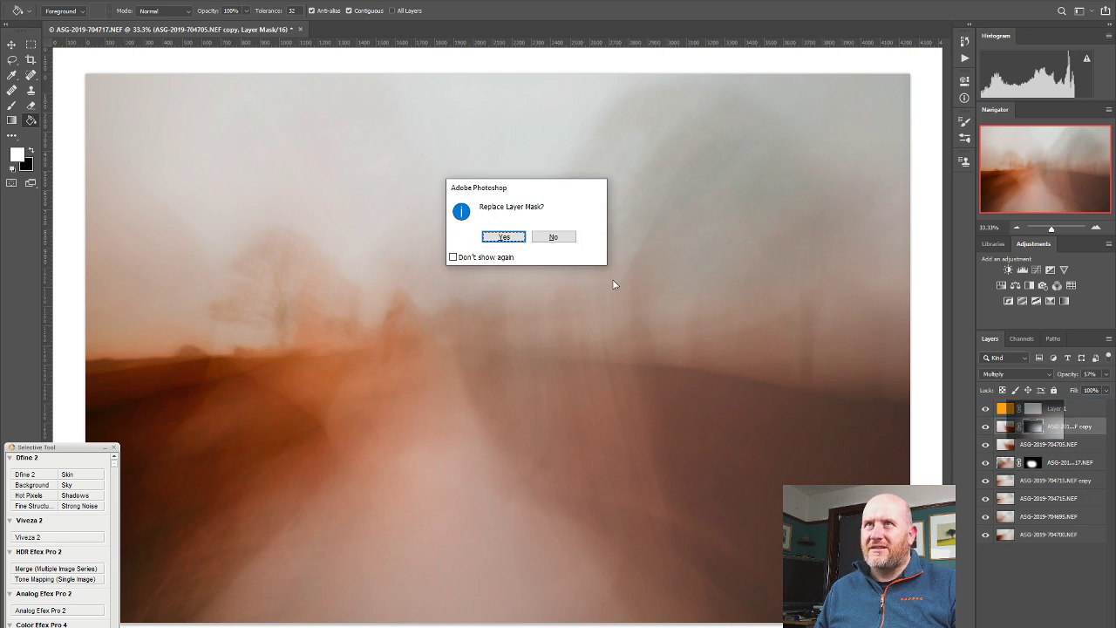
pyautogui.click(501, 237)
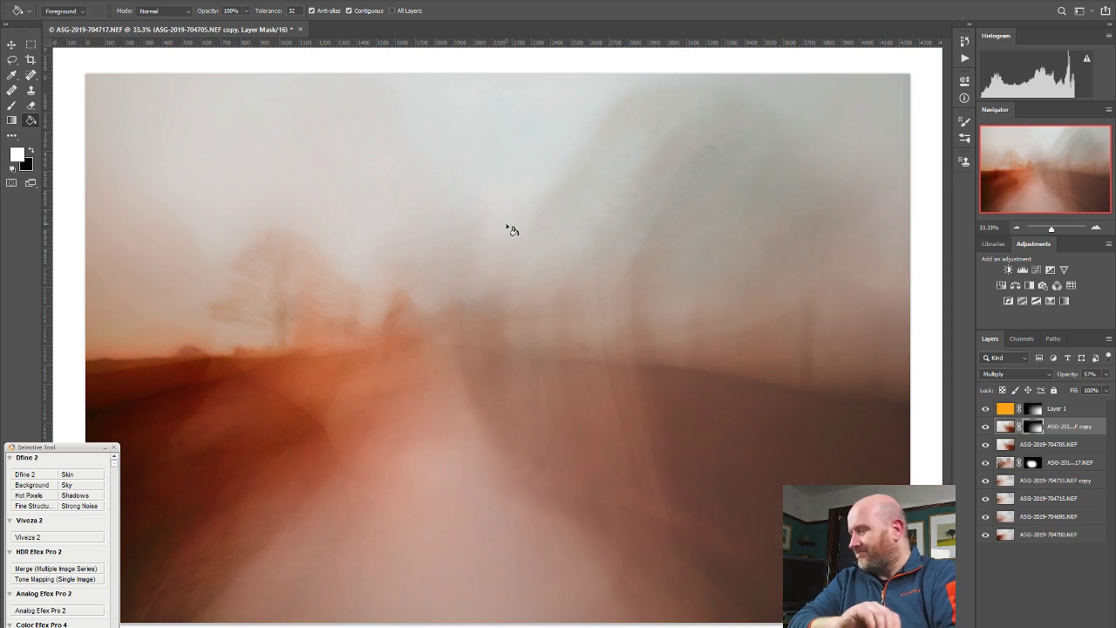
# Check the effect of Layer 1 by hiding and reshowing it, and set its opacity to 34%.
pyautogui.click(986, 410)
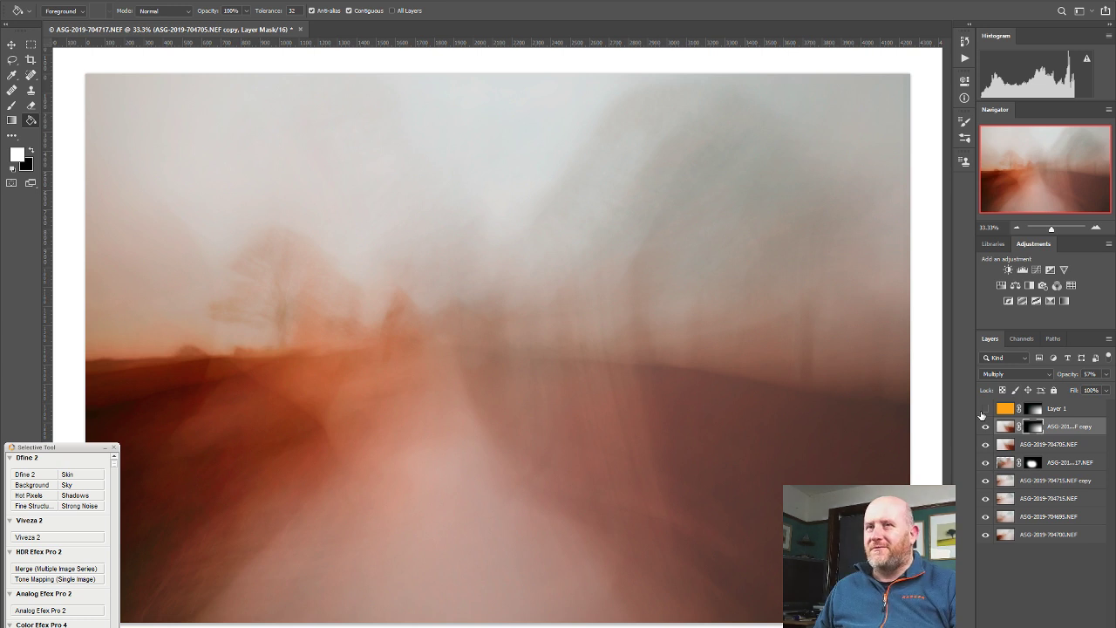
pyautogui.click(1105, 374)
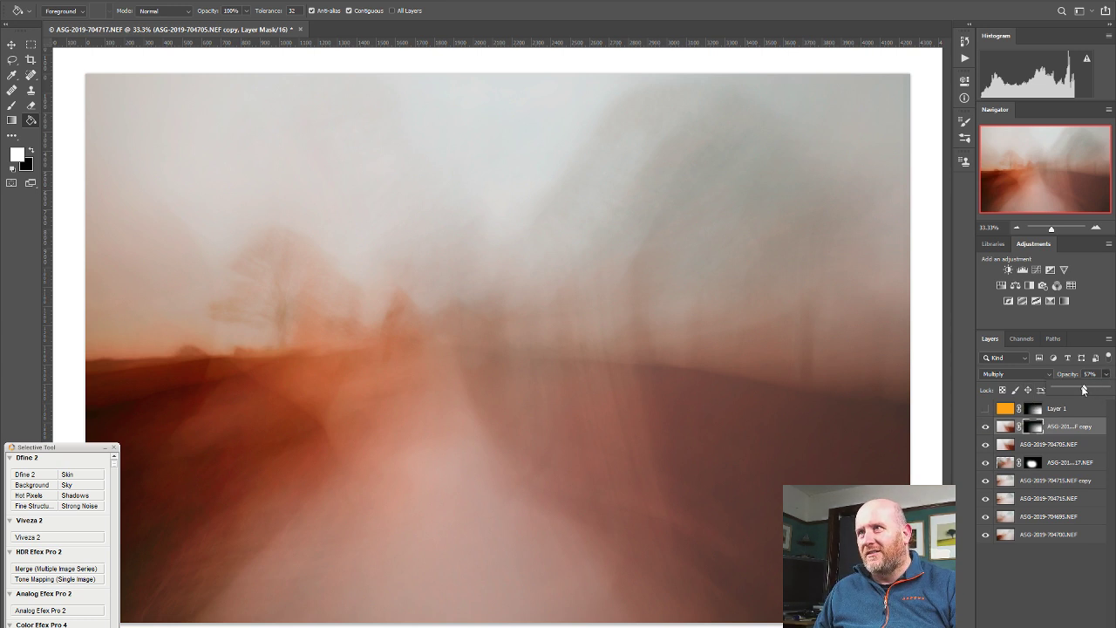
pyautogui.click(986, 409)
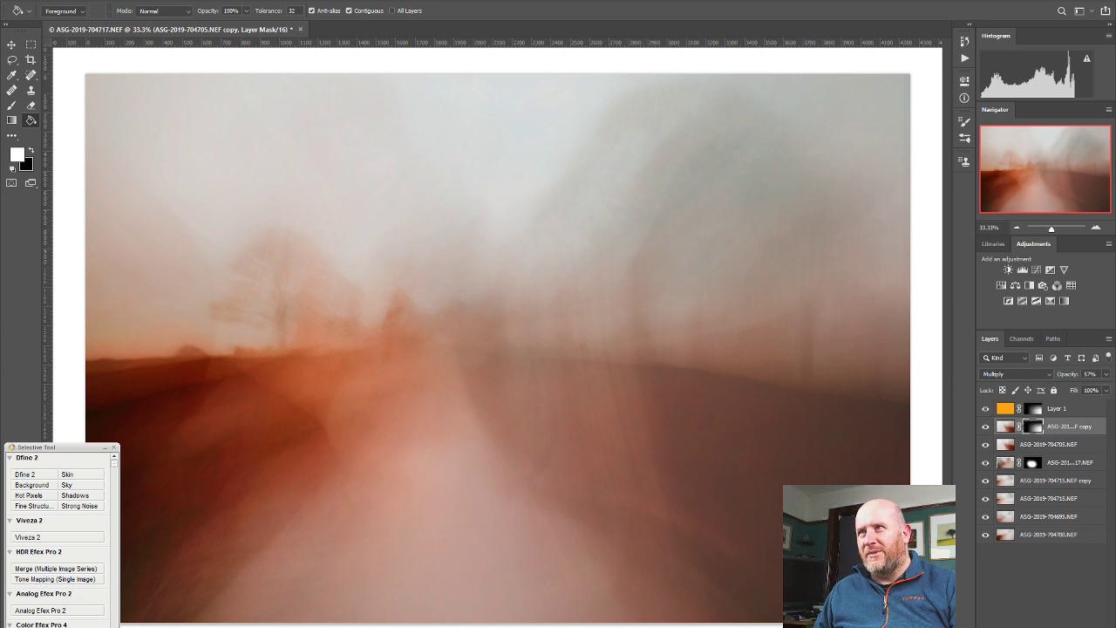
pyautogui.click(1079, 411)
pyautogui.click(1105, 377)
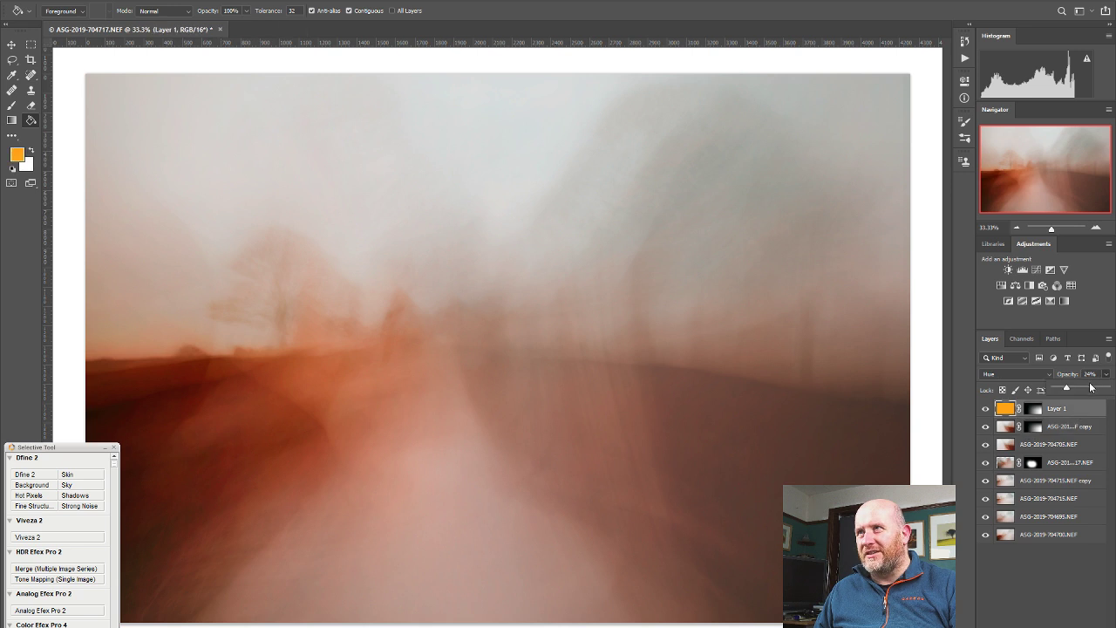
pyautogui.moveTo(1104, 389); pyautogui.dragTo(1070, 390)
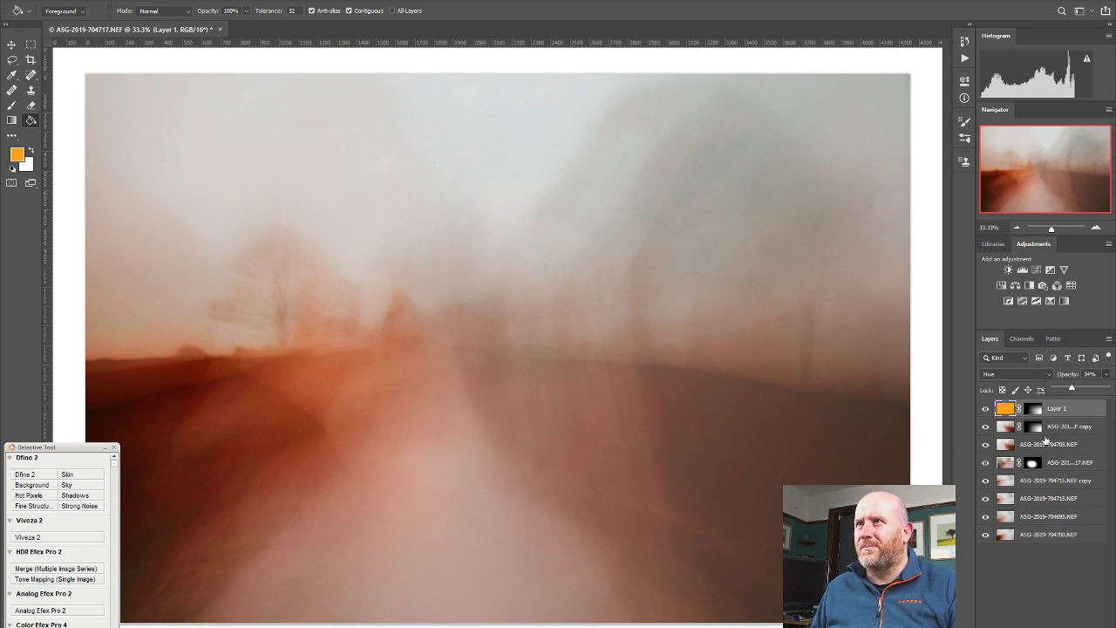
# Add a Curves adjustment layer with points near inputs 192 and 71, moving the white point in to input 243.
pyautogui.click(1036, 269)
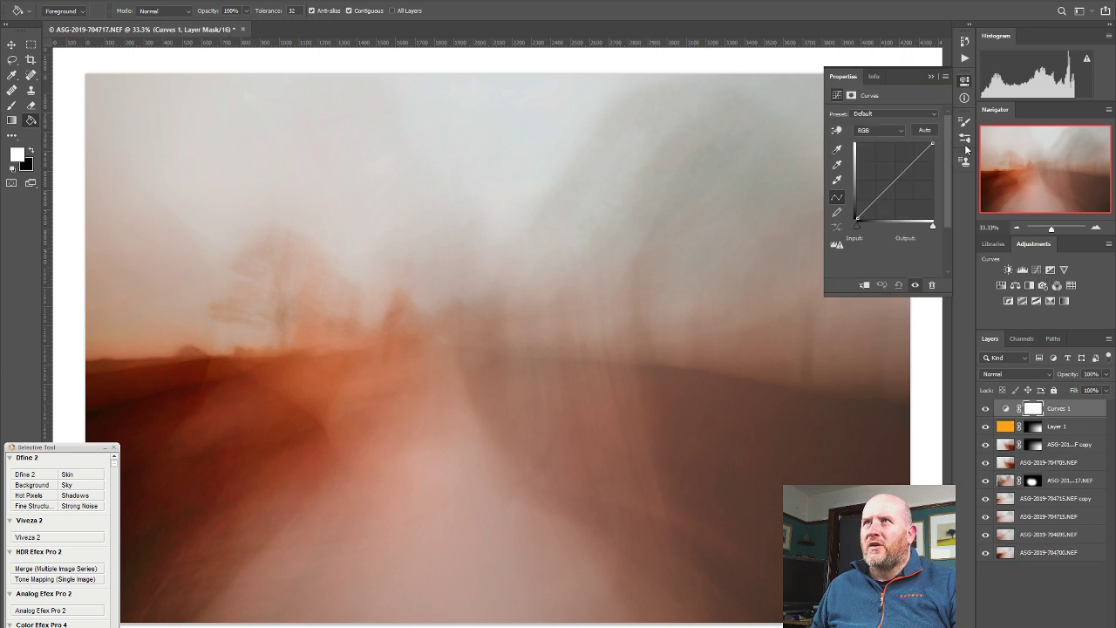
pyautogui.moveTo(912, 158)
pyautogui.mouseDown()
pyautogui.moveTo(904, 150)
pyautogui.moveTo(912, 158)
pyautogui.mouseUp()
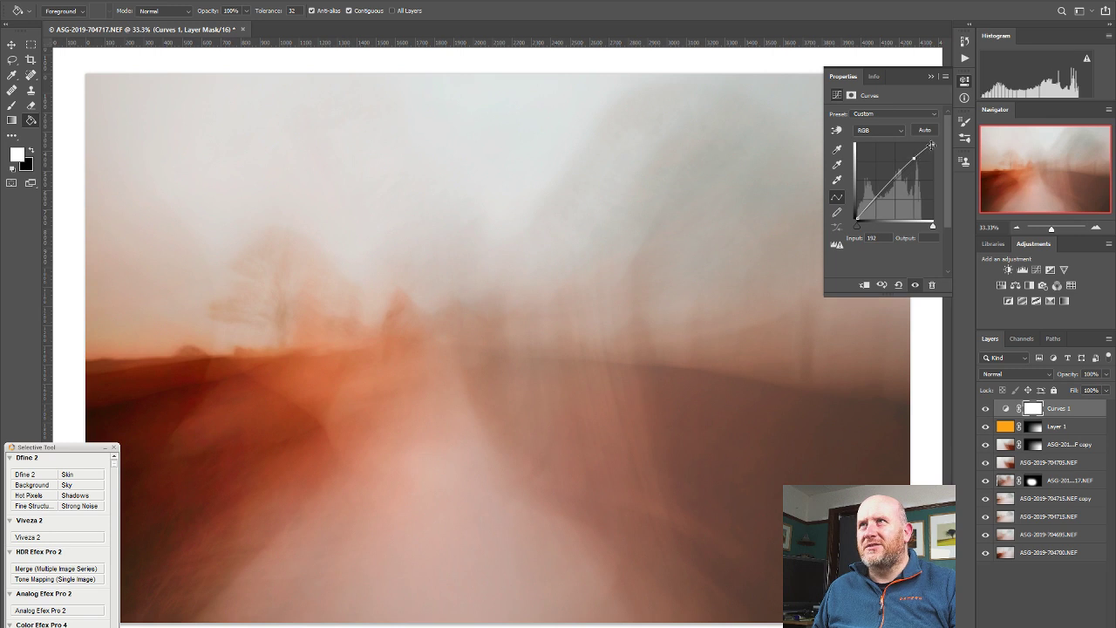
pyautogui.moveTo(932, 145); pyautogui.dragTo(928, 131)
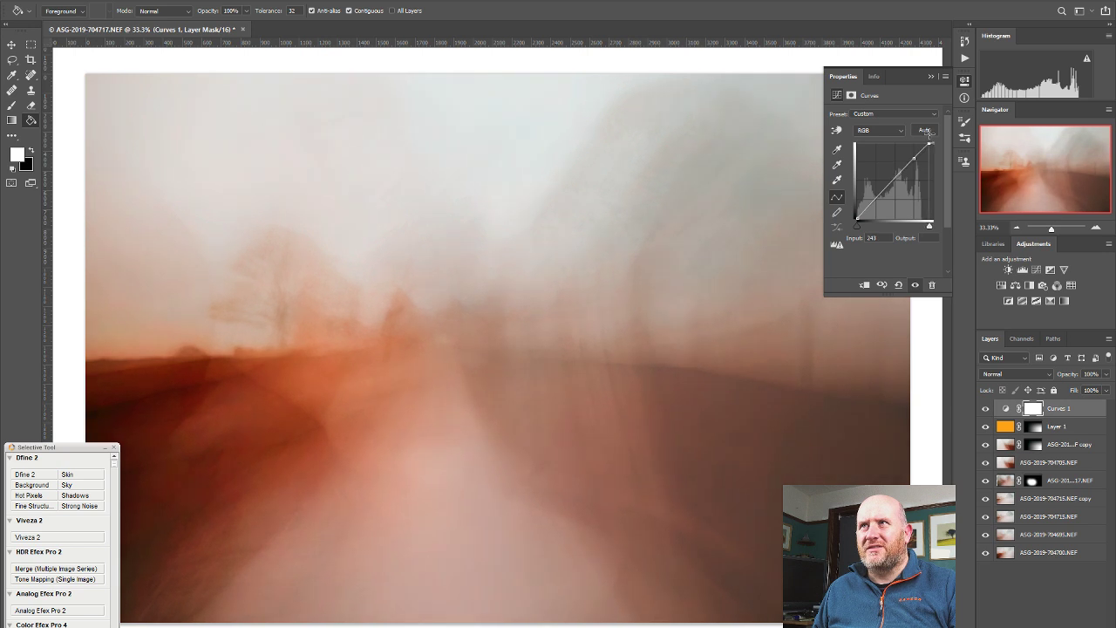
pyautogui.moveTo(879, 192); pyautogui.dragTo(879, 196)
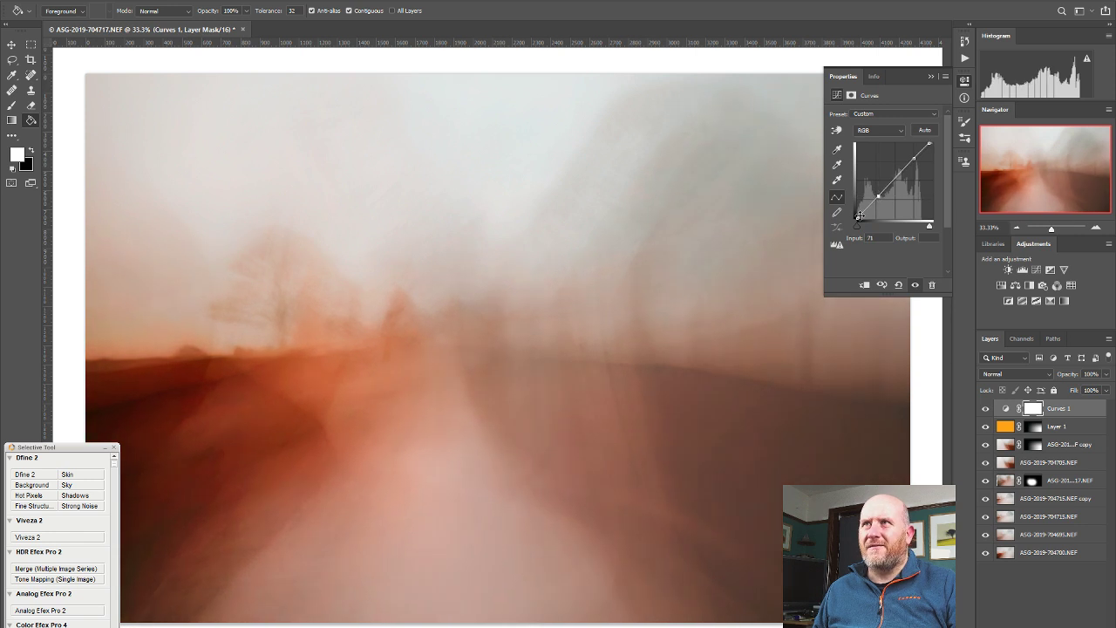
pyautogui.moveTo(858, 220); pyautogui.dragTo(836, 219)
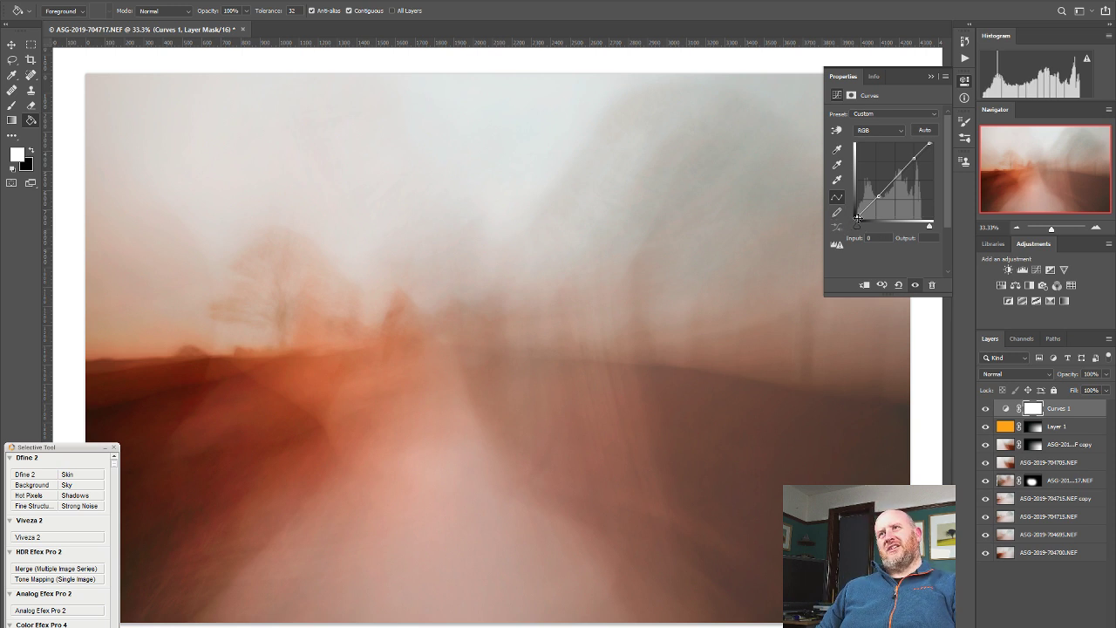
# Compare the image with and without the Curves 1 adjustment.
pyautogui.click(987, 409)
pyautogui.click(986, 410)
pyautogui.click(986, 409)
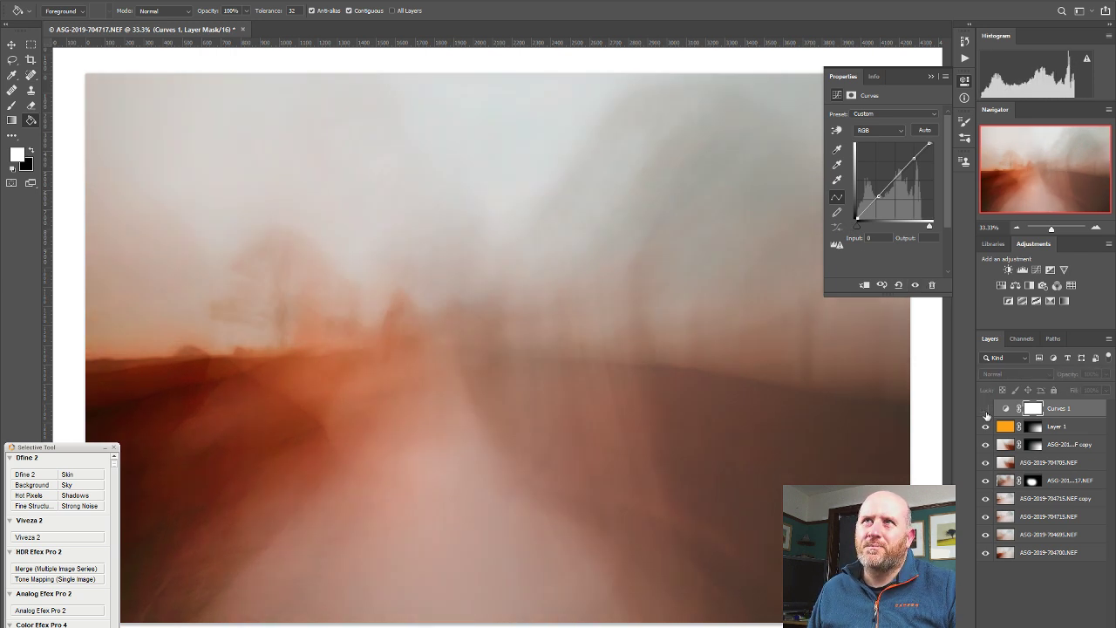
pyautogui.click(986, 411)
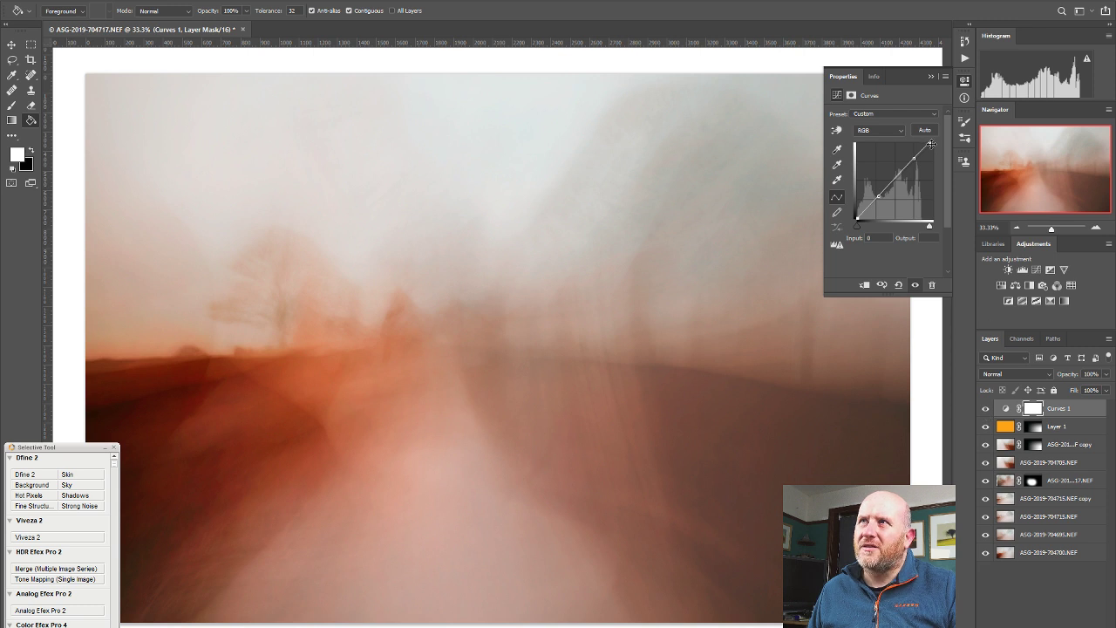
# Try a lower white point on the curve and a new Hue/Saturation adjustment layer, reverting both.
pyautogui.moveTo(931, 145); pyautogui.dragTo(940, 160)
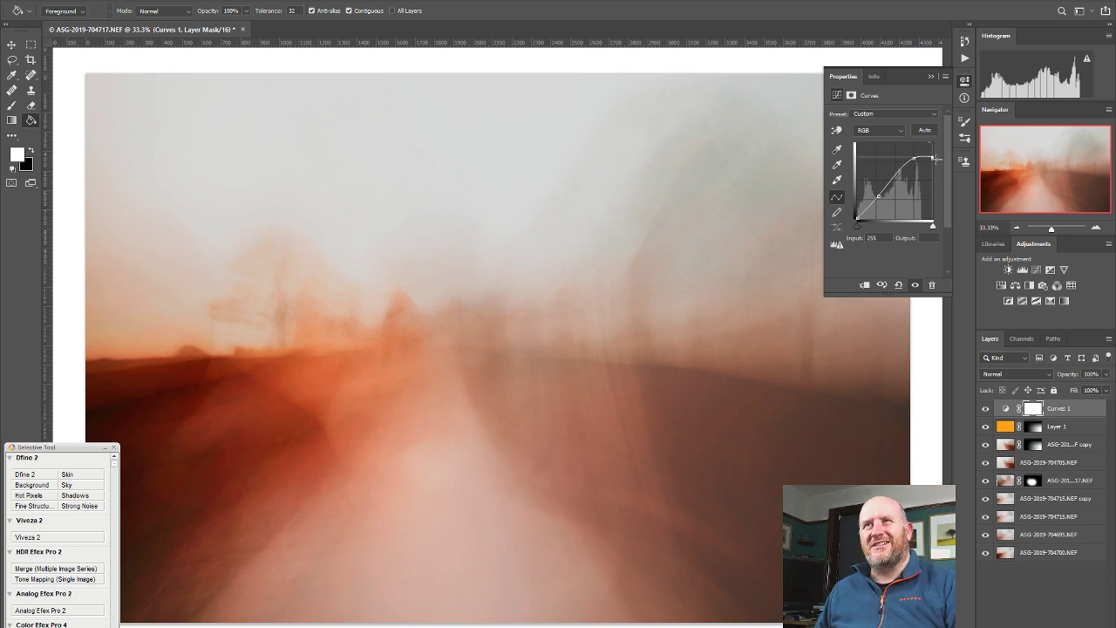
pyautogui.moveTo(933, 158); pyautogui.dragTo(929, 129)
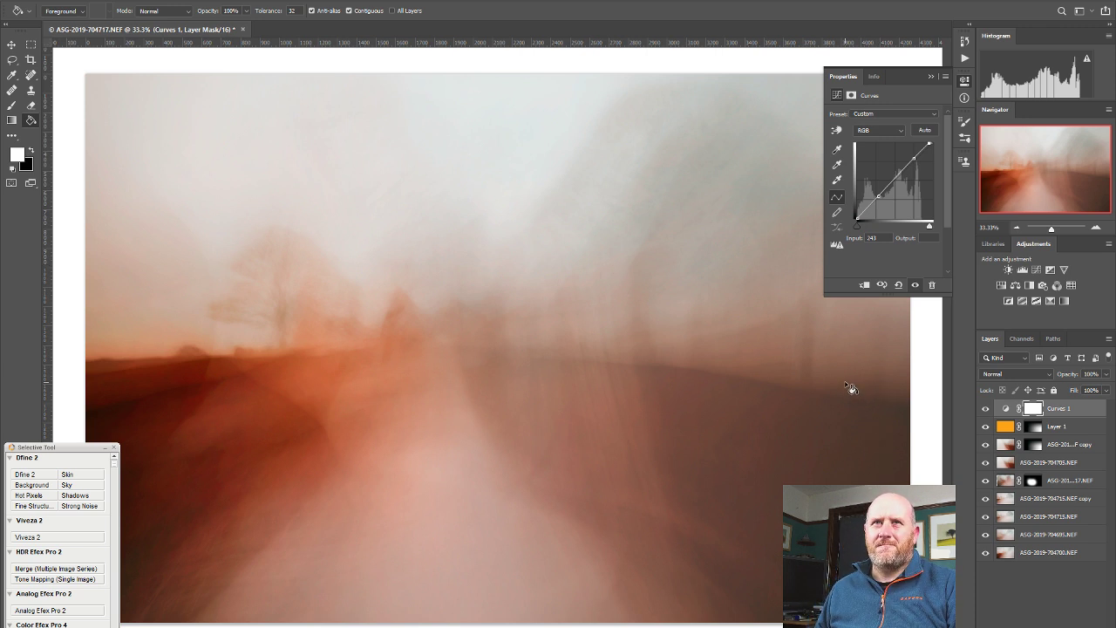
pyautogui.click(1015, 285)
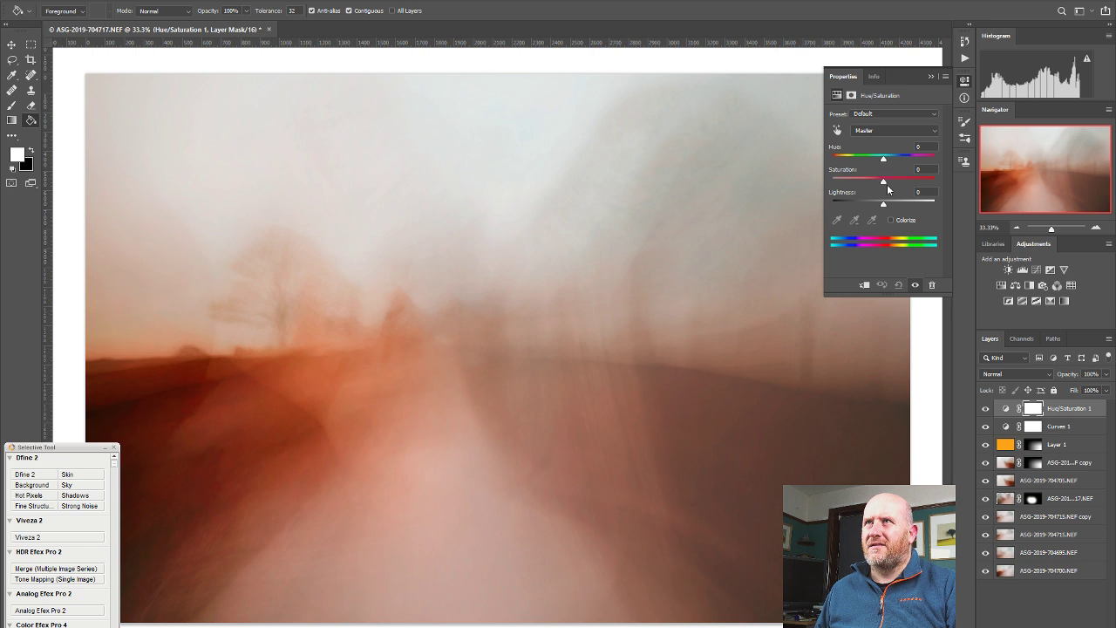
pyautogui.moveTo(1083, 413); pyautogui.dragTo(1089, 622)
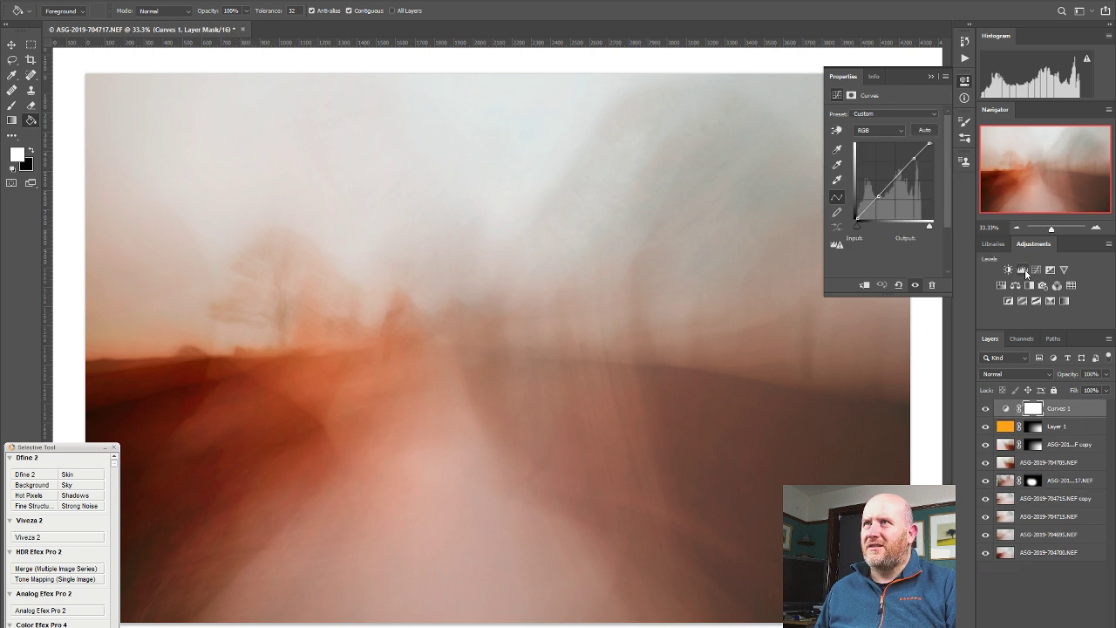
# Add a Levels adjustment layer with the midtones at 0.77 and the white input level at 248.
pyautogui.click(1025, 271)
pyautogui.moveTo(893, 204)
pyautogui.mouseDown()
pyautogui.moveTo(882, 205)
pyautogui.moveTo(898, 204)
pyautogui.mouseUp()
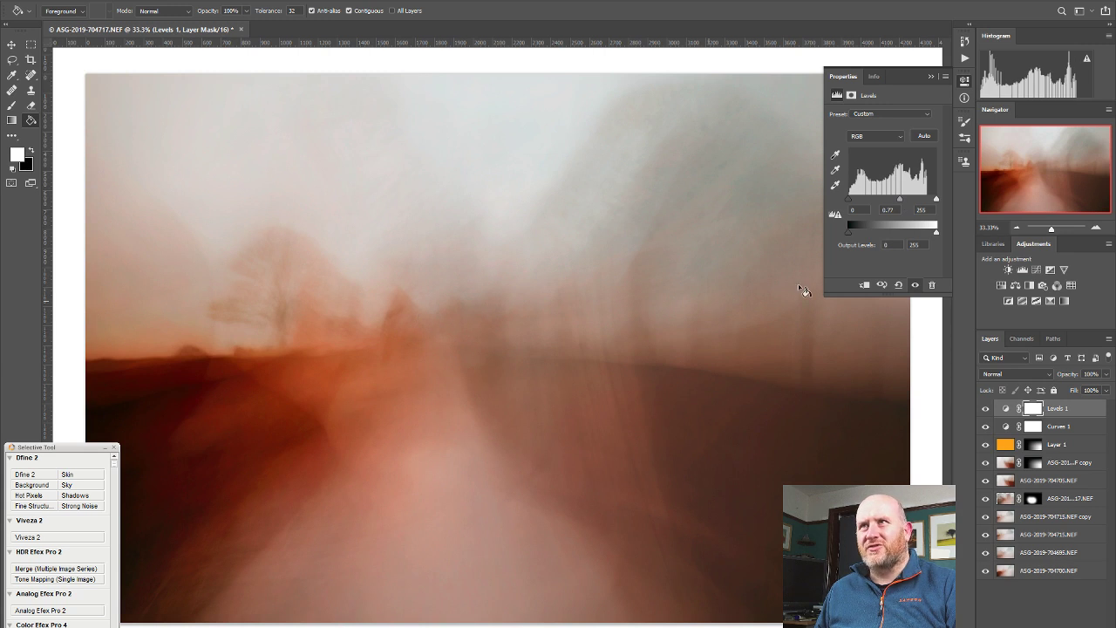
pyautogui.moveTo(850, 202); pyautogui.dragTo(823, 206)
pyautogui.moveTo(937, 205)
pyautogui.mouseDown()
pyautogui.moveTo(922, 204)
pyautogui.moveTo(945, 201)
pyautogui.moveTo(934, 201)
pyautogui.mouseUp()
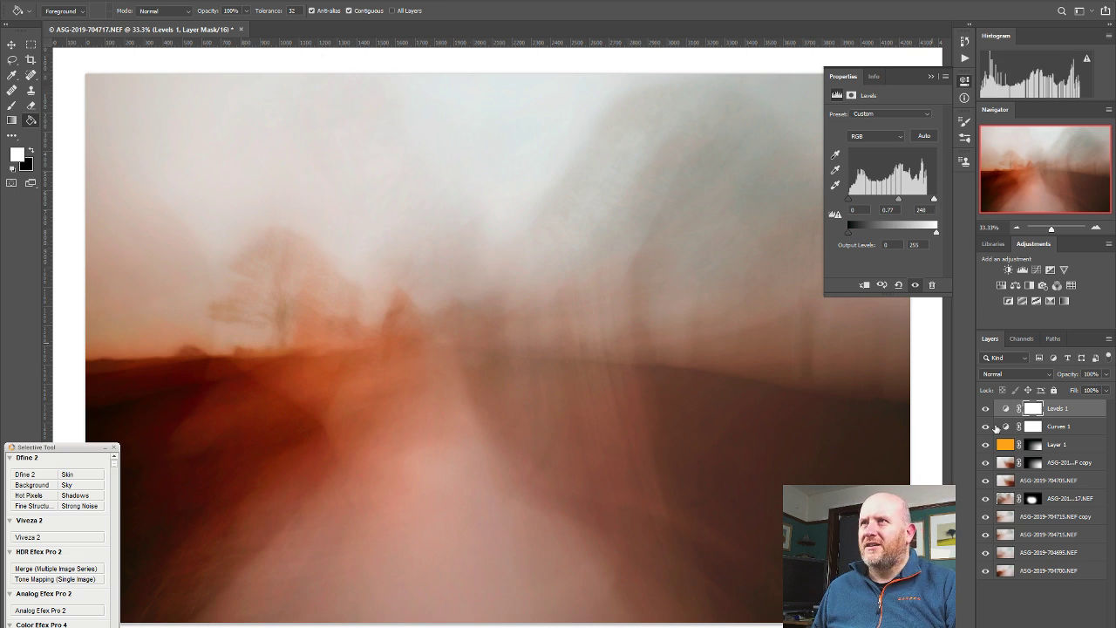
# Add a vector mask to Levels 1 and, trying both gradient directions, limit it to the sky with a layer-mask gradient upward from the horizon.
pyautogui.click(1034, 627)
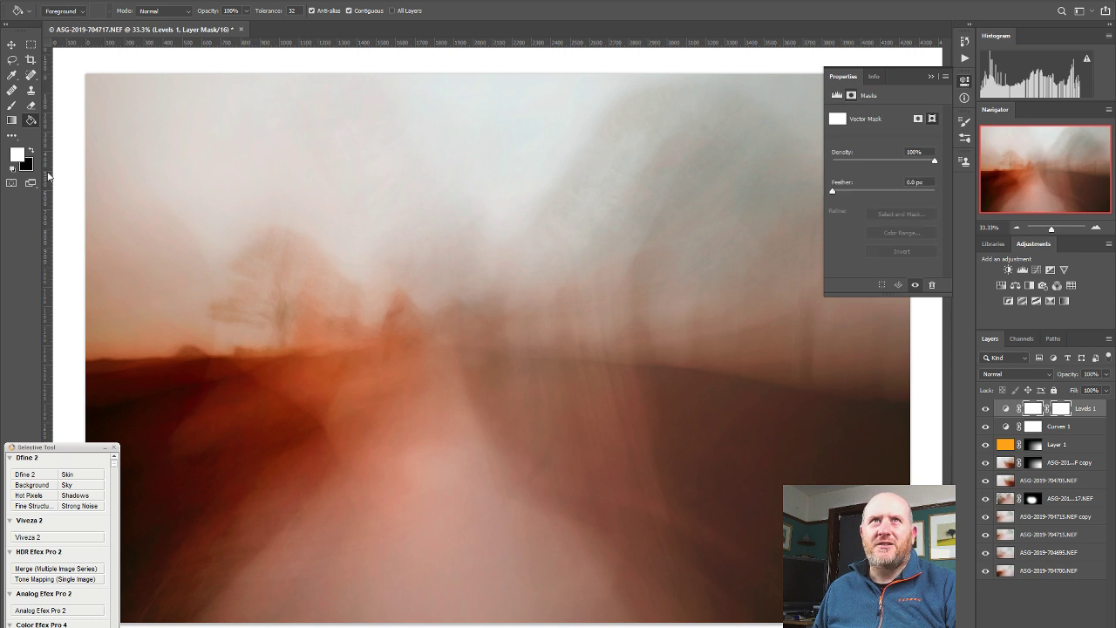
pyautogui.click(11, 121)
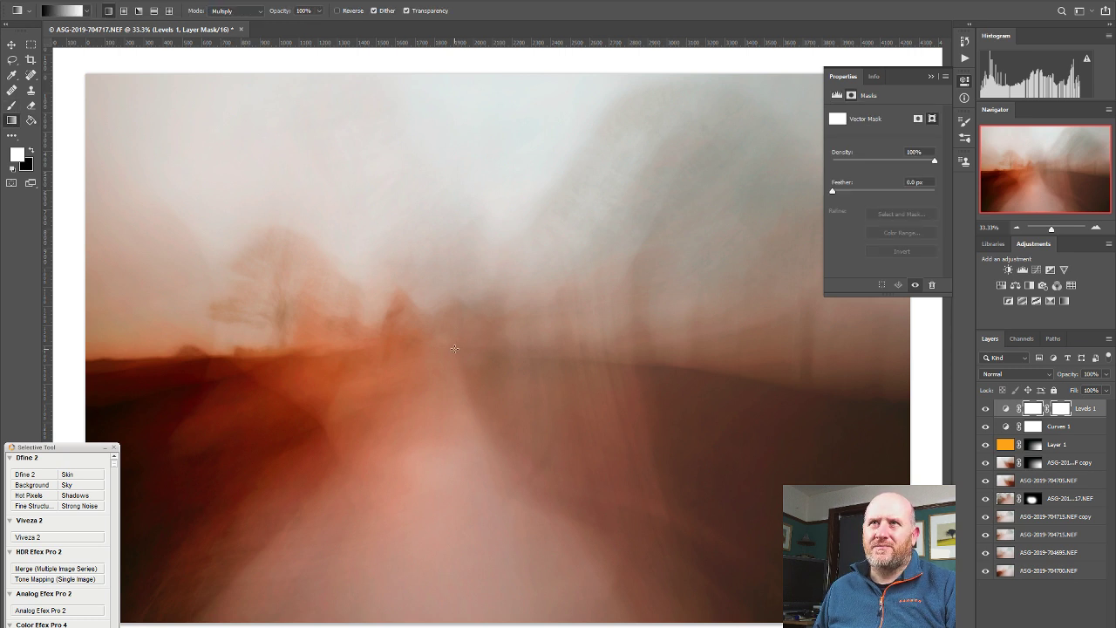
pyautogui.moveTo(454, 348); pyautogui.dragTo(453, 194)
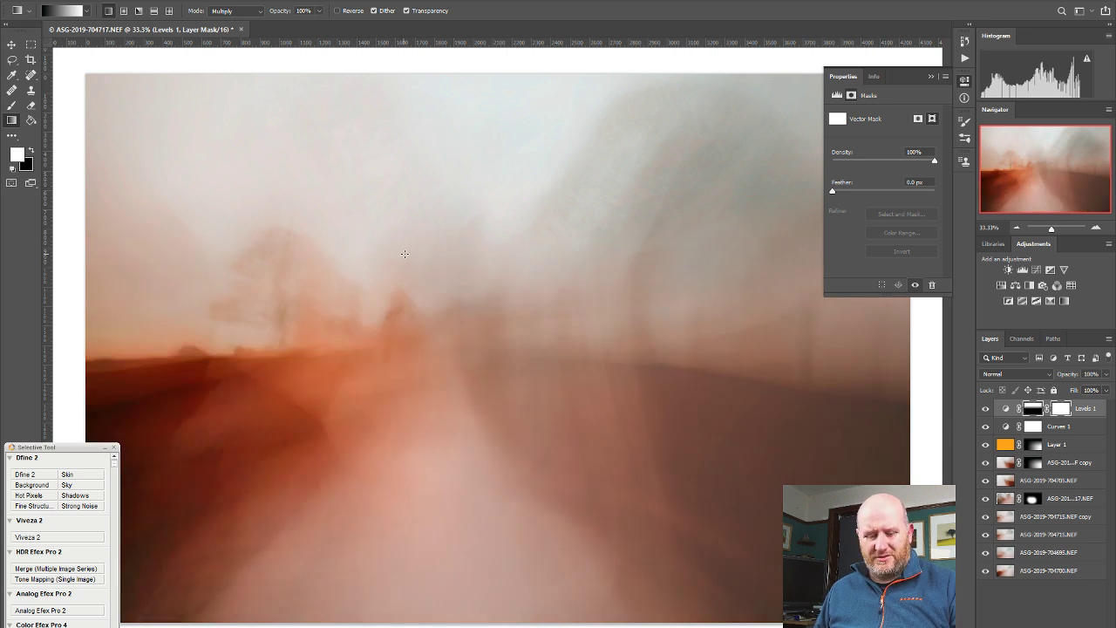
pyautogui.moveTo(407, 260); pyautogui.dragTo(414, 394)
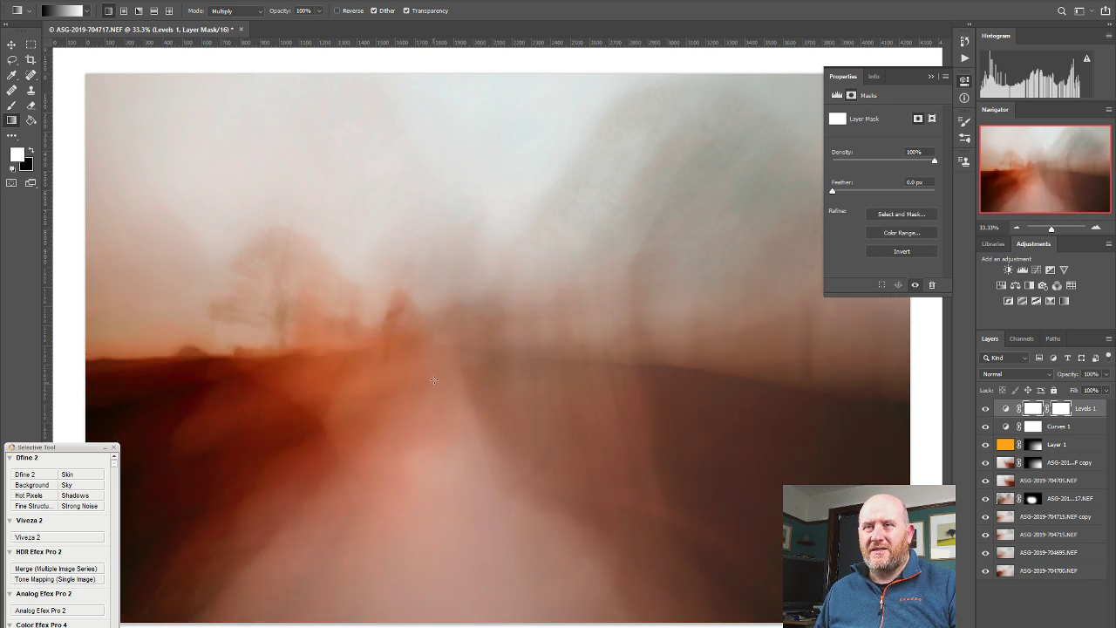
pyautogui.moveTo(435, 358); pyautogui.dragTo(444, 499)
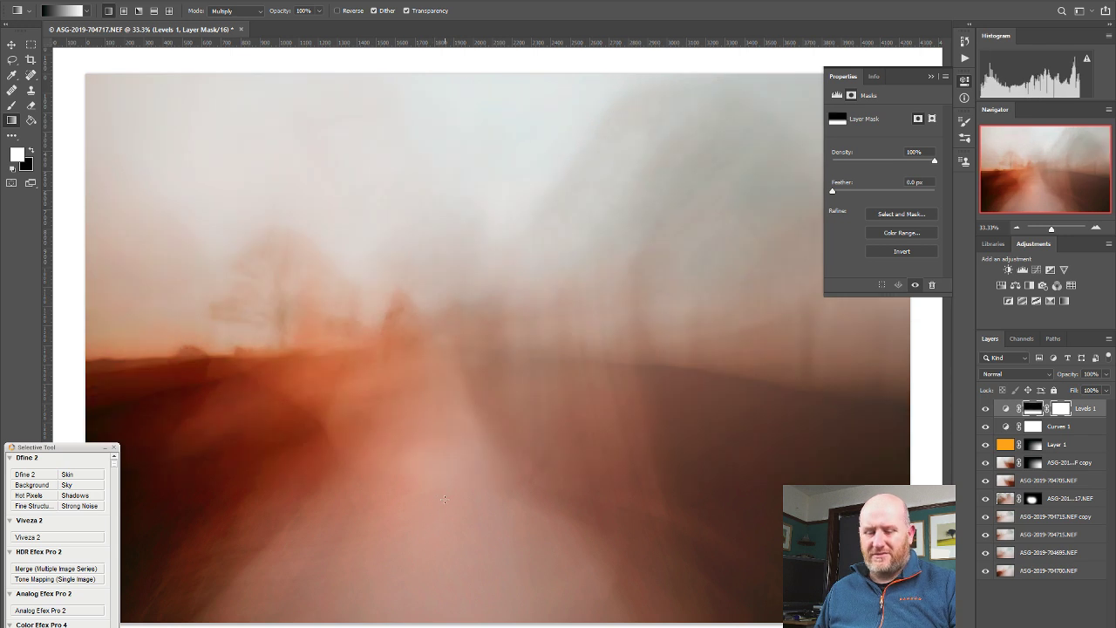
pyautogui.hotkey('ctrl', 'z')
pyautogui.moveTo(447, 344); pyautogui.dragTo(446, 145)
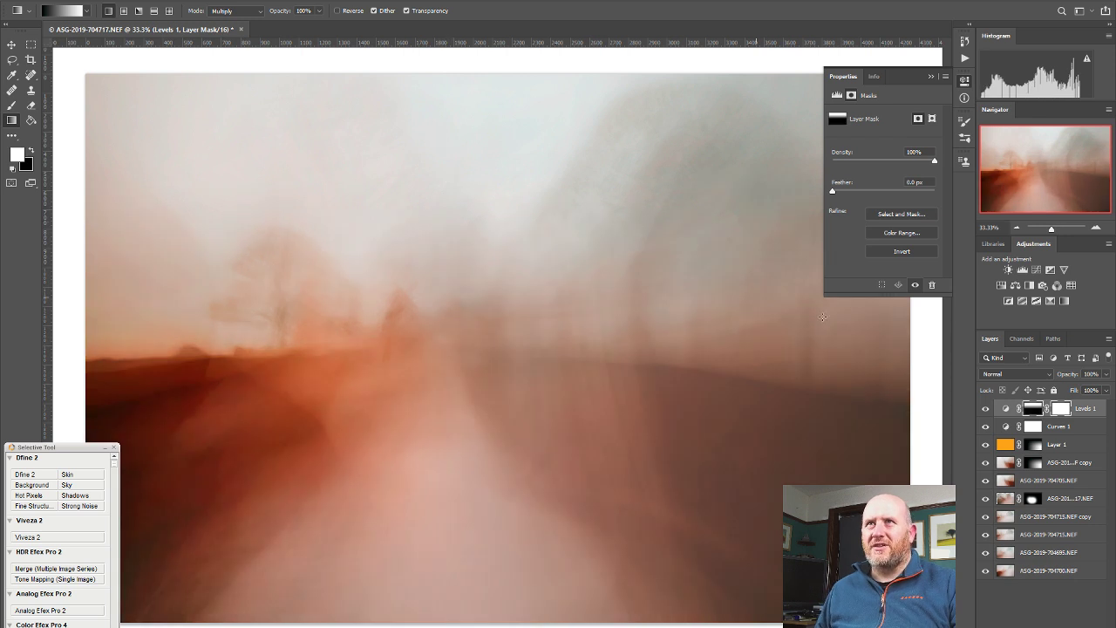
# Compare the image with and without the Levels 1 adjustment, the ASG-2019-704705.NEF layer and the masked photo layer beneath it.
pyautogui.click(986, 409)
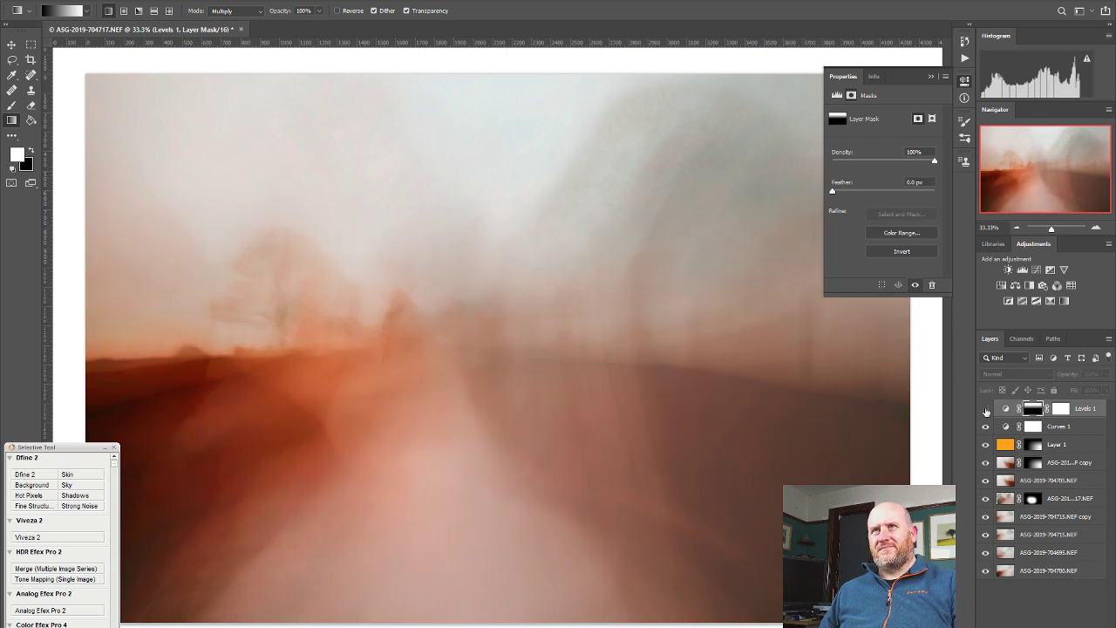
pyautogui.click(986, 410)
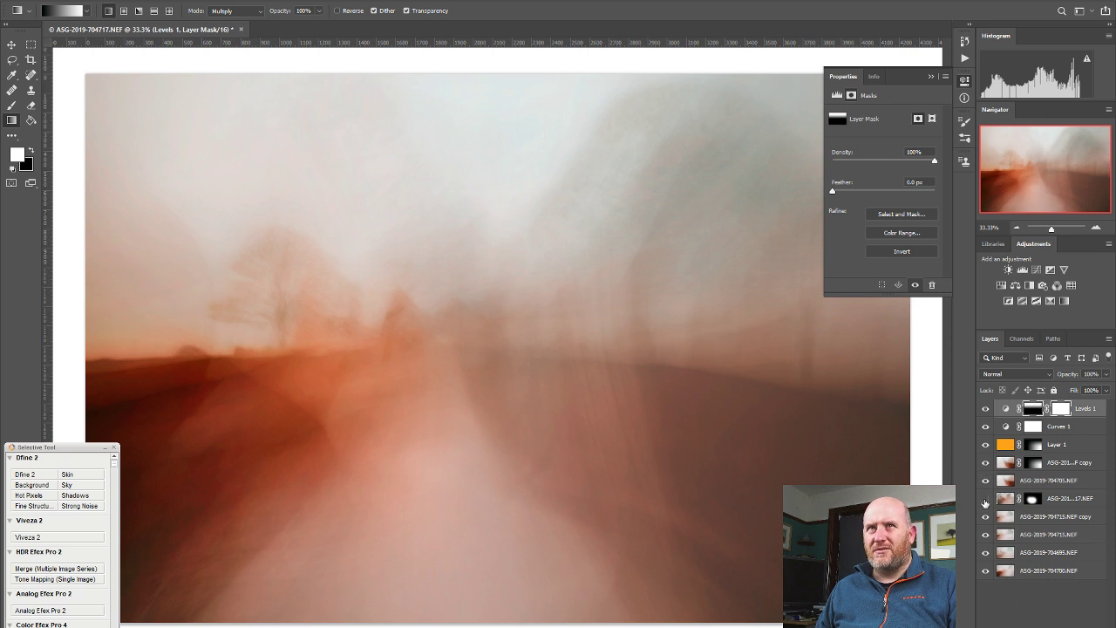
pyautogui.click(985, 500)
pyautogui.click(986, 500)
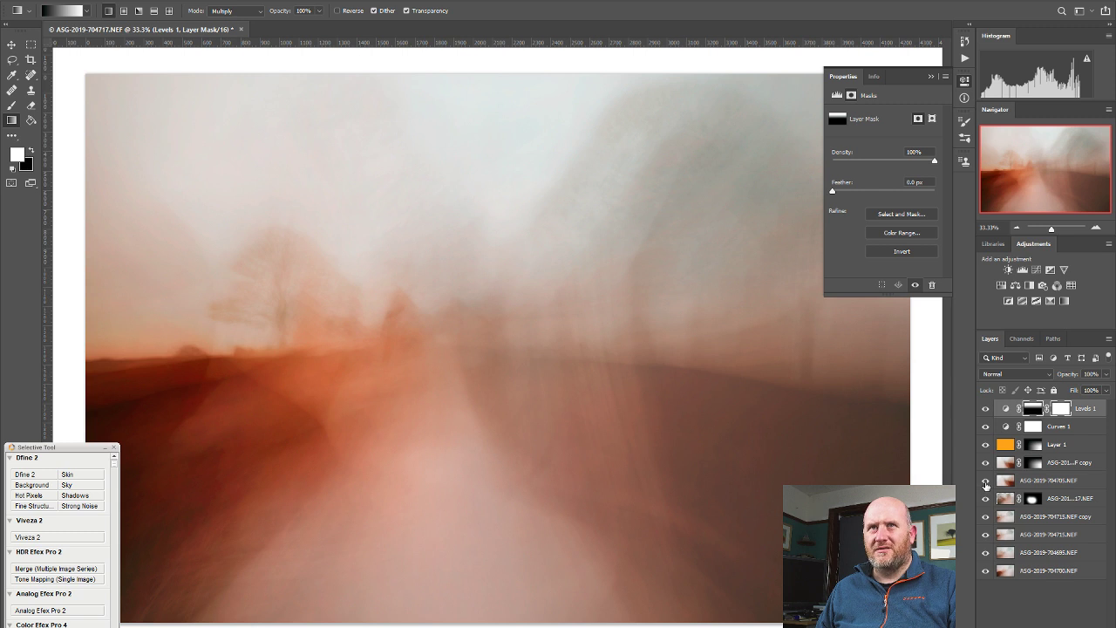
pyautogui.click(985, 481)
pyautogui.click(985, 481)
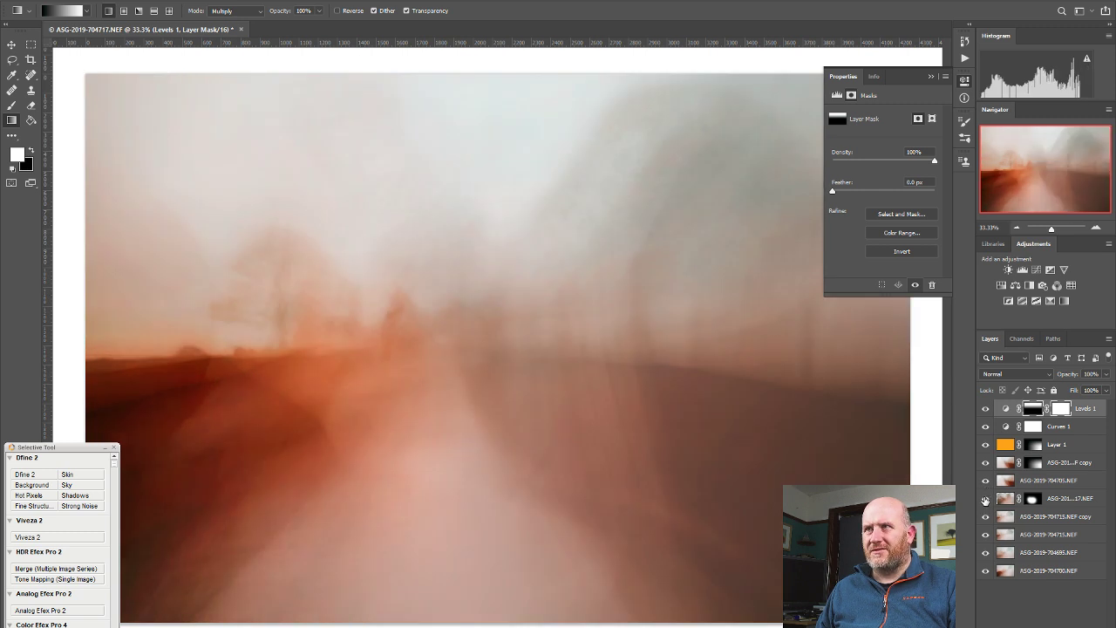
pyautogui.click(985, 500)
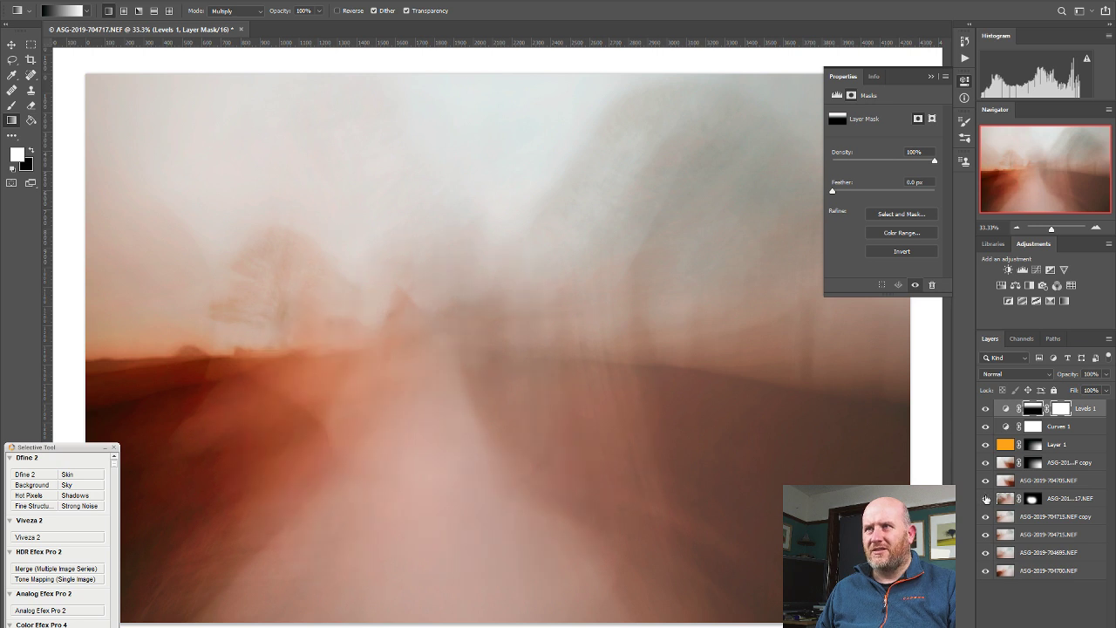
pyautogui.click(986, 500)
# Compare the image with and without each of the four lowest photo layers, from ASG-2019-704715.NEF copy down to ASG-2019-704700.NEF.
pyautogui.click(986, 518)
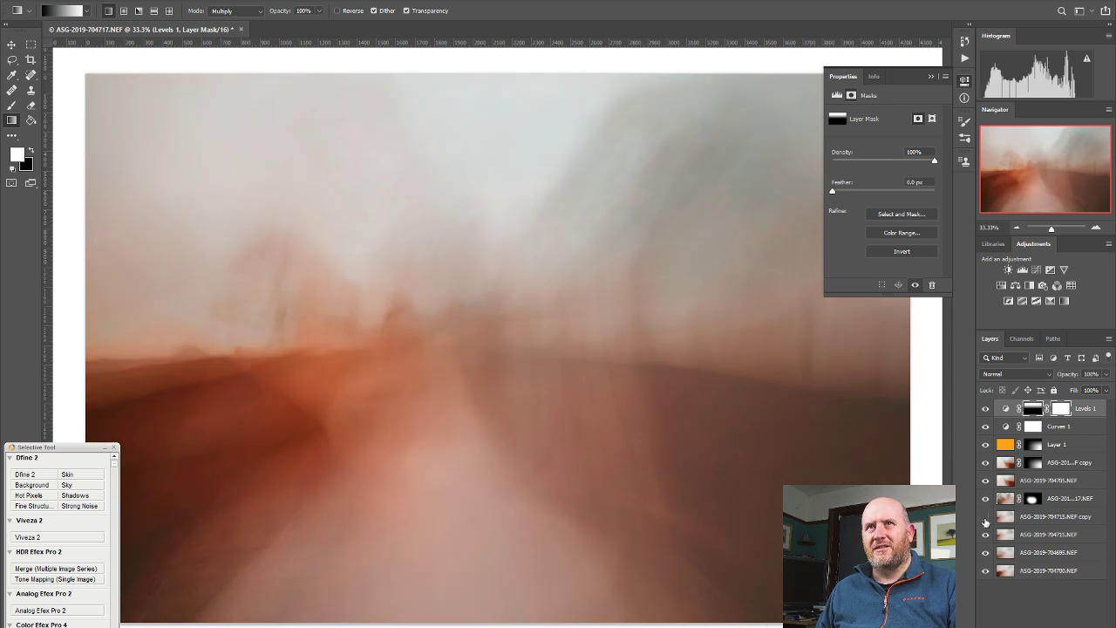
pyautogui.click(986, 517)
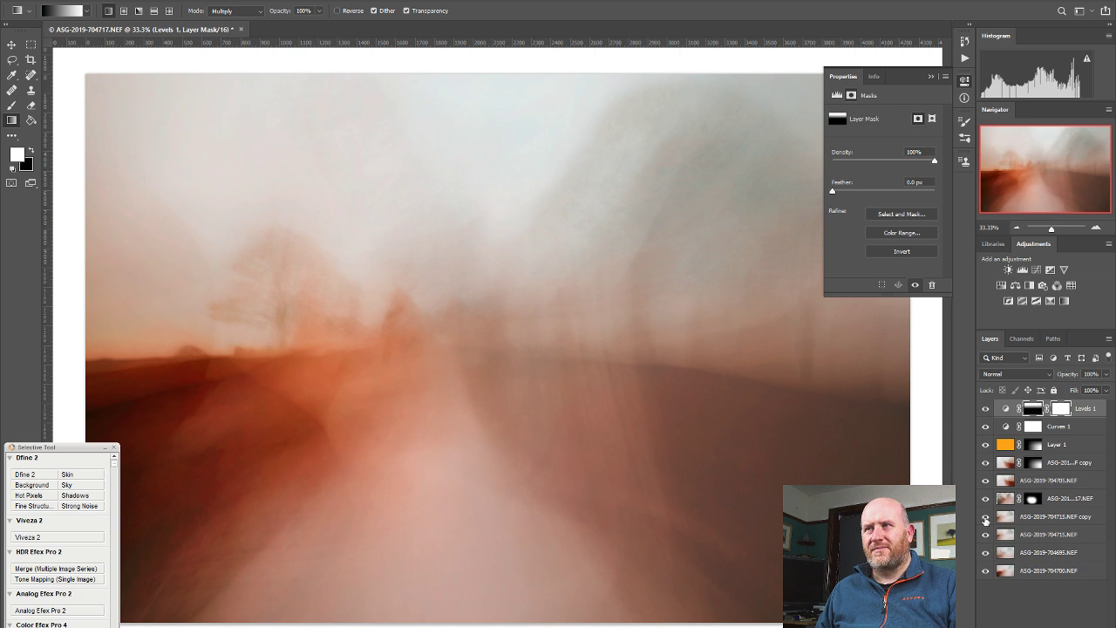
pyautogui.click(985, 534)
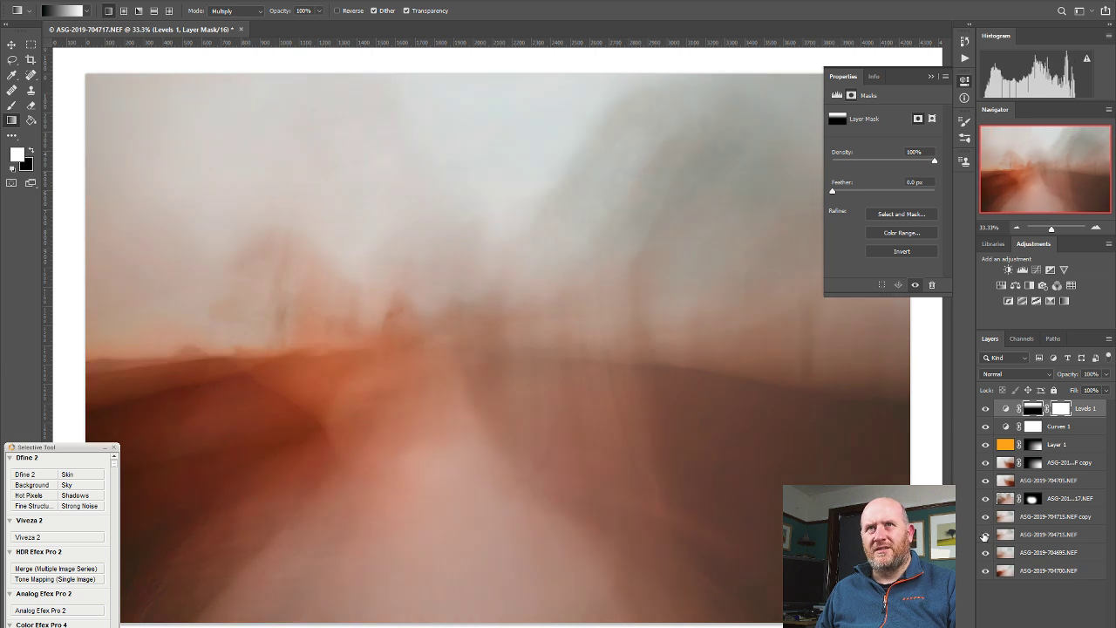
pyautogui.click(985, 535)
pyautogui.click(985, 553)
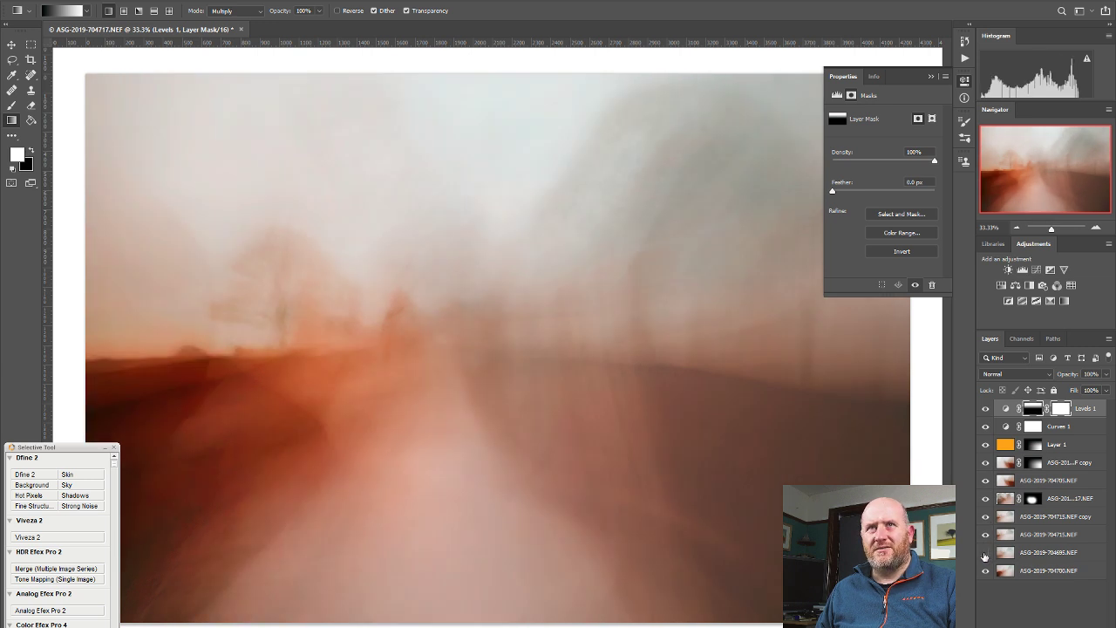
pyautogui.click(986, 552)
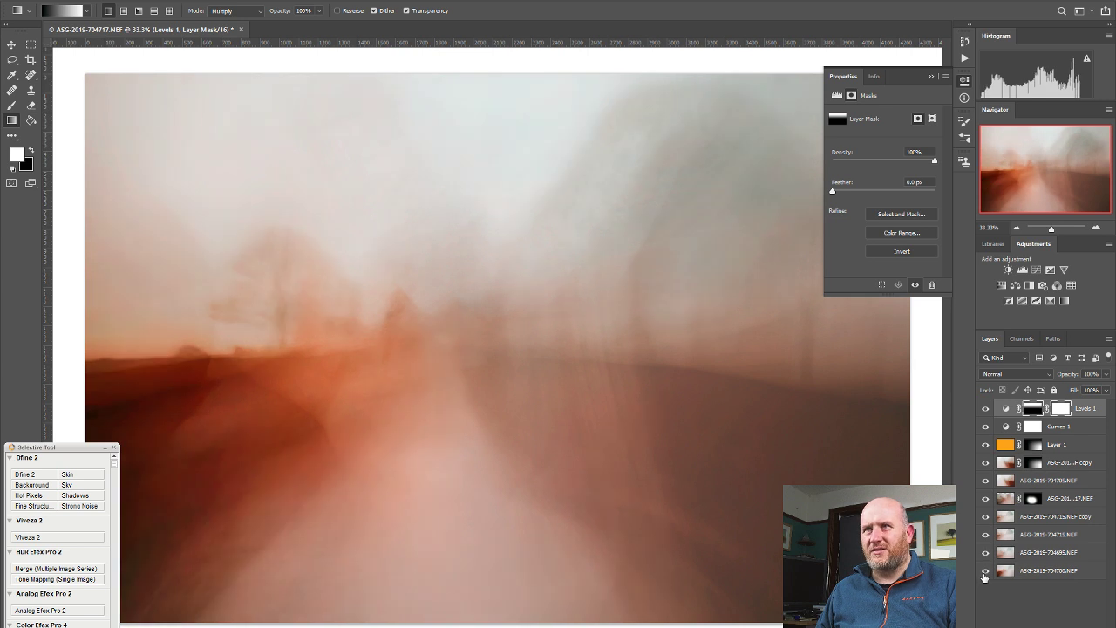
pyautogui.click(986, 571)
pyautogui.click(985, 571)
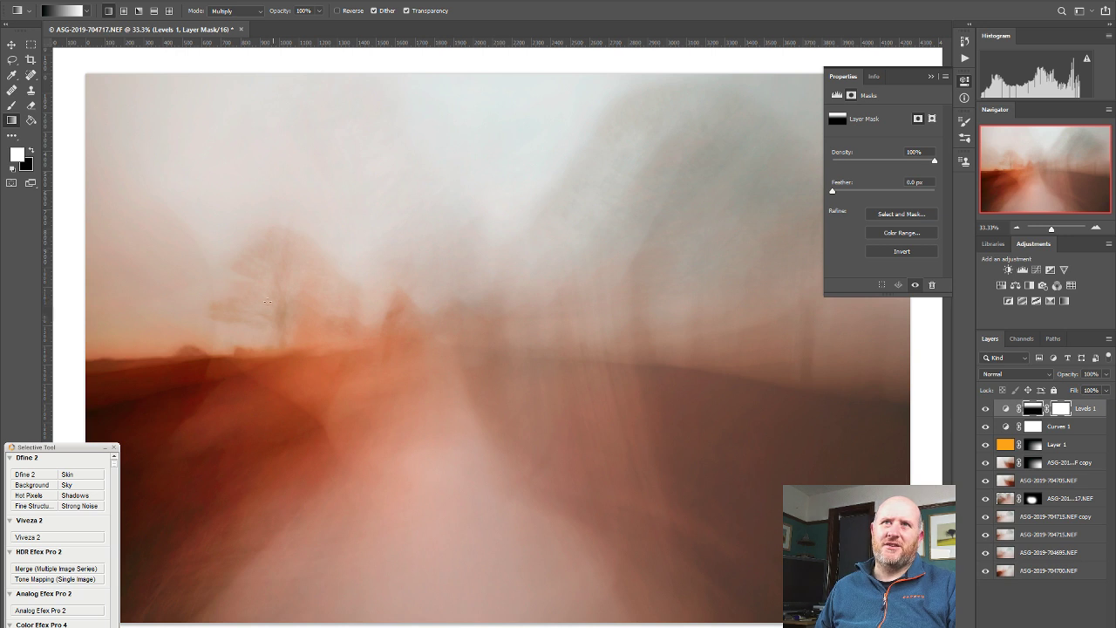
pyautogui.click(985, 534)
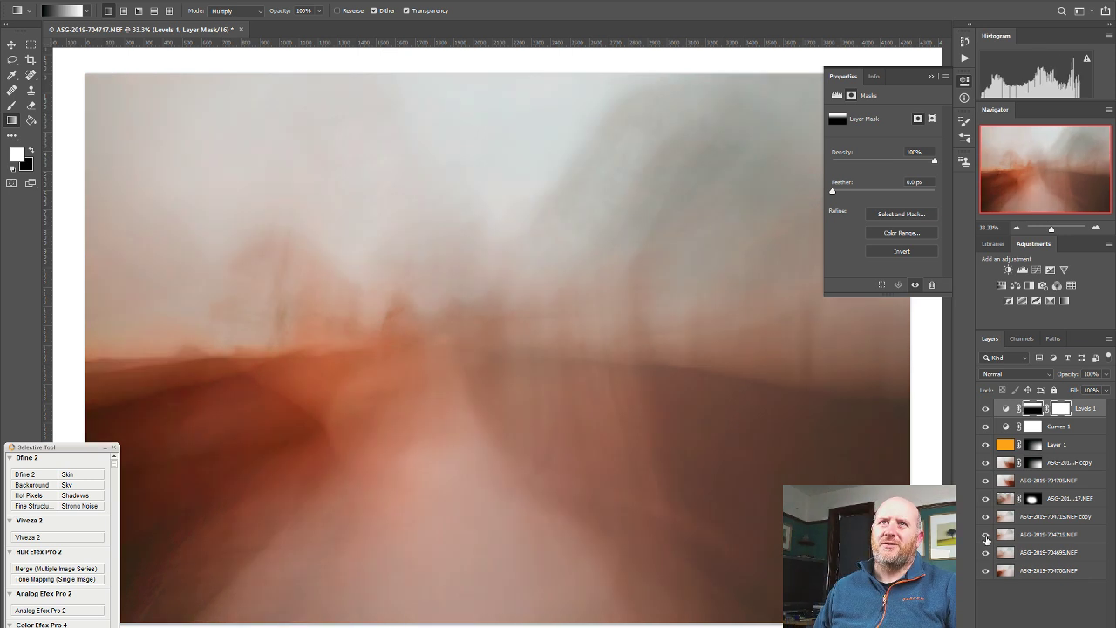
pyautogui.click(986, 535)
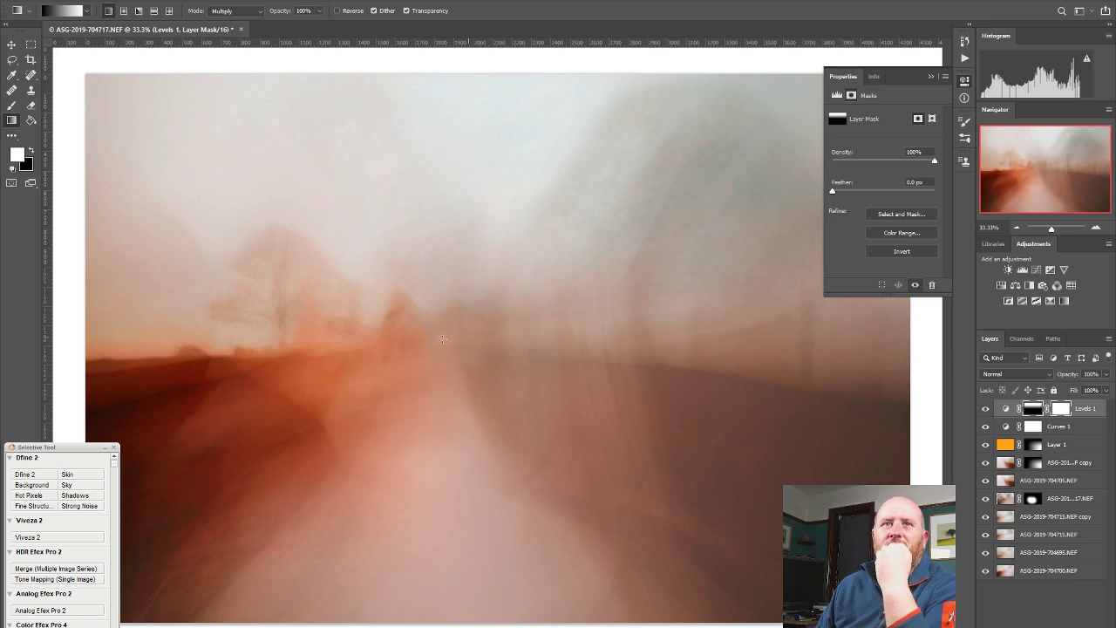
# Open the composite in Analog Efex Pro 2 and shift the before/after divider so the effect covers most of the image.
pyautogui.click(55, 609)
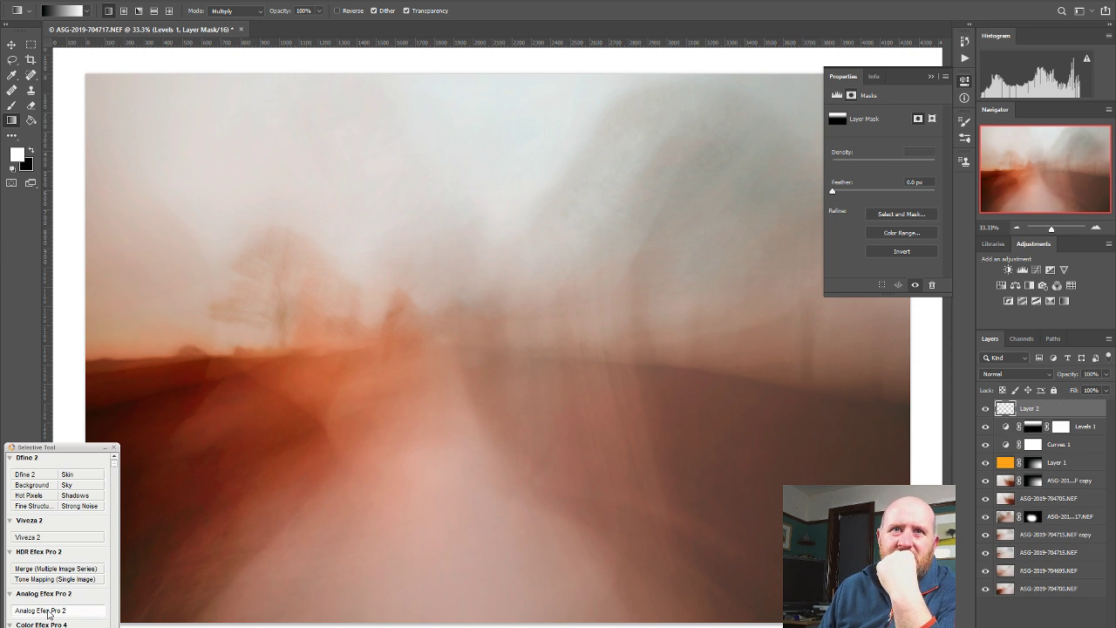
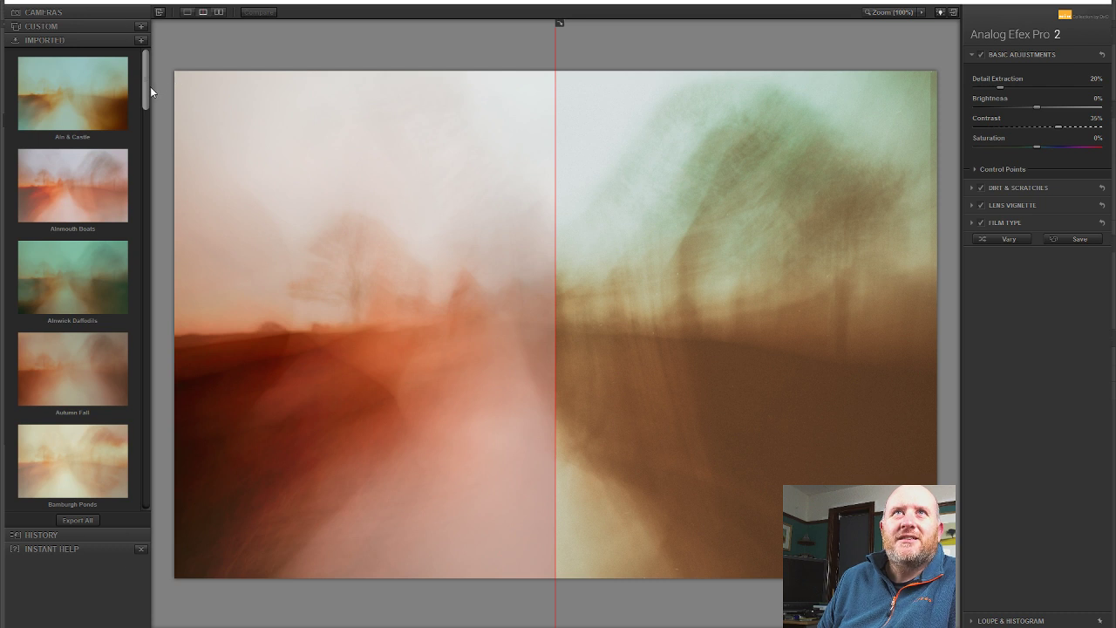
pyautogui.moveTo(146, 86); pyautogui.dragTo(150, 97)
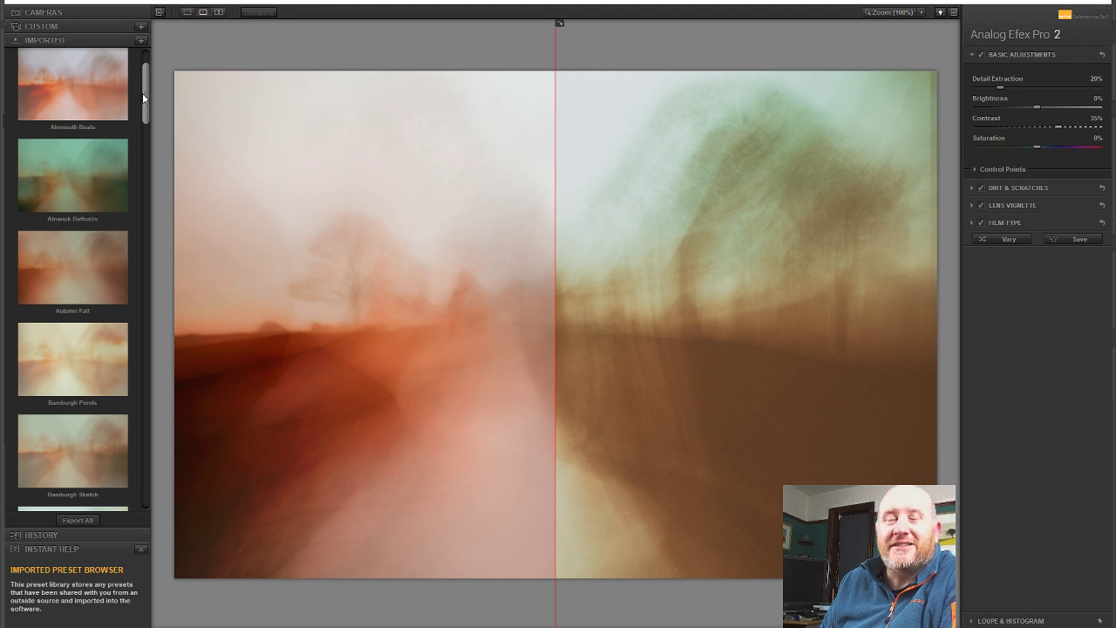
pyautogui.moveTo(143, 96); pyautogui.dragTo(134, 457)
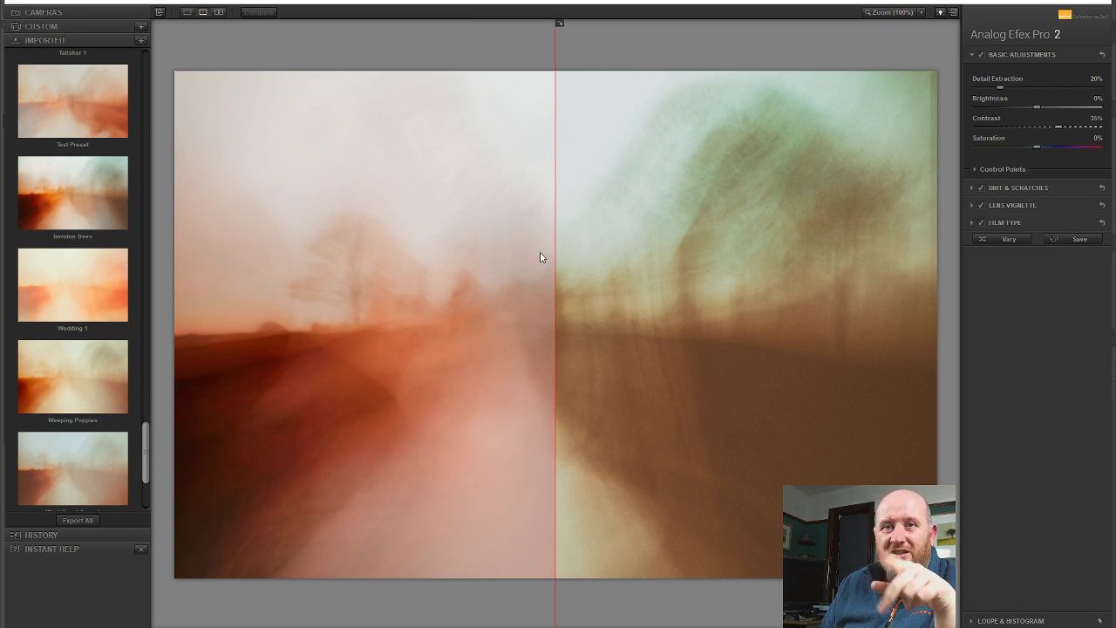
pyautogui.moveTo(554, 259); pyautogui.dragTo(224, 260)
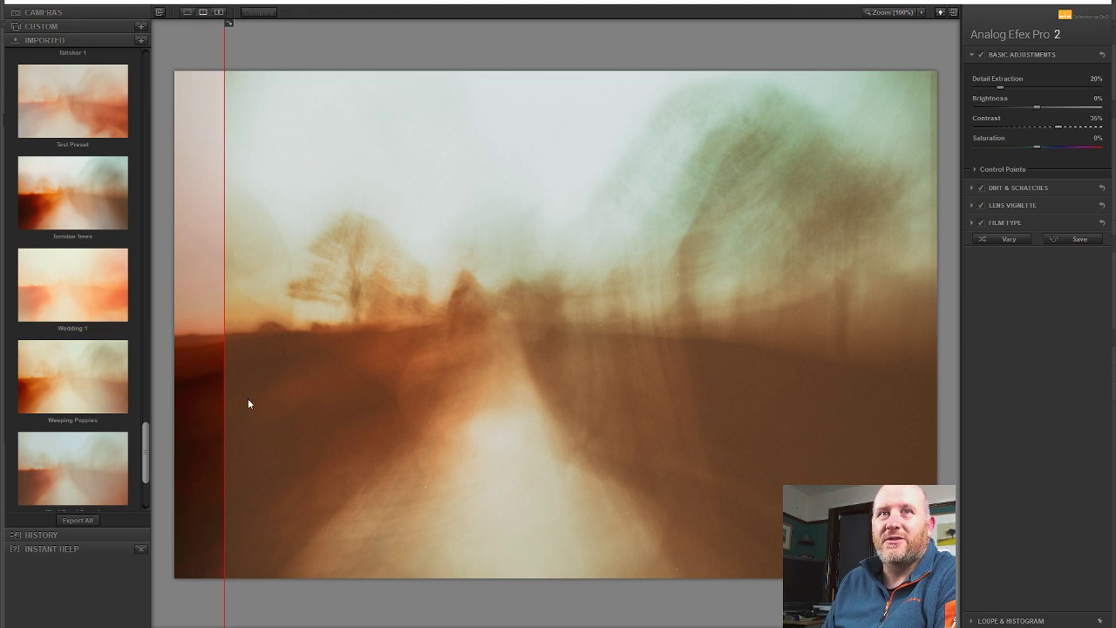
# Examine the imported and custom preset thumbnails for a look that suits the landscape.
pyautogui.moveTo(147, 443); pyautogui.dragTo(140, 465)
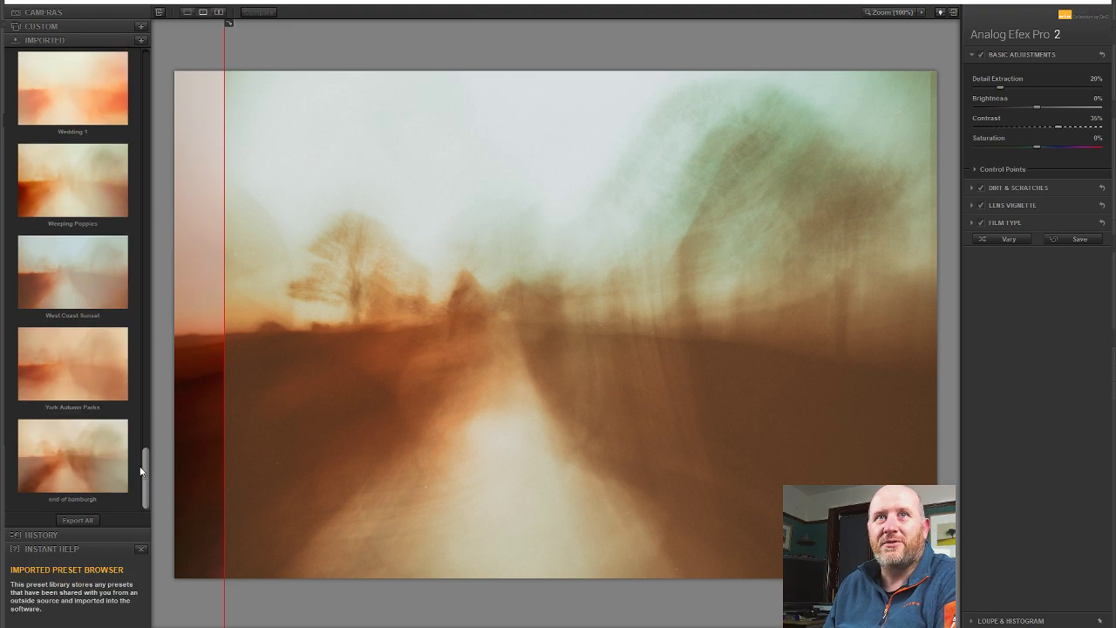
pyautogui.moveTo(146, 462); pyautogui.dragTo(157, 445)
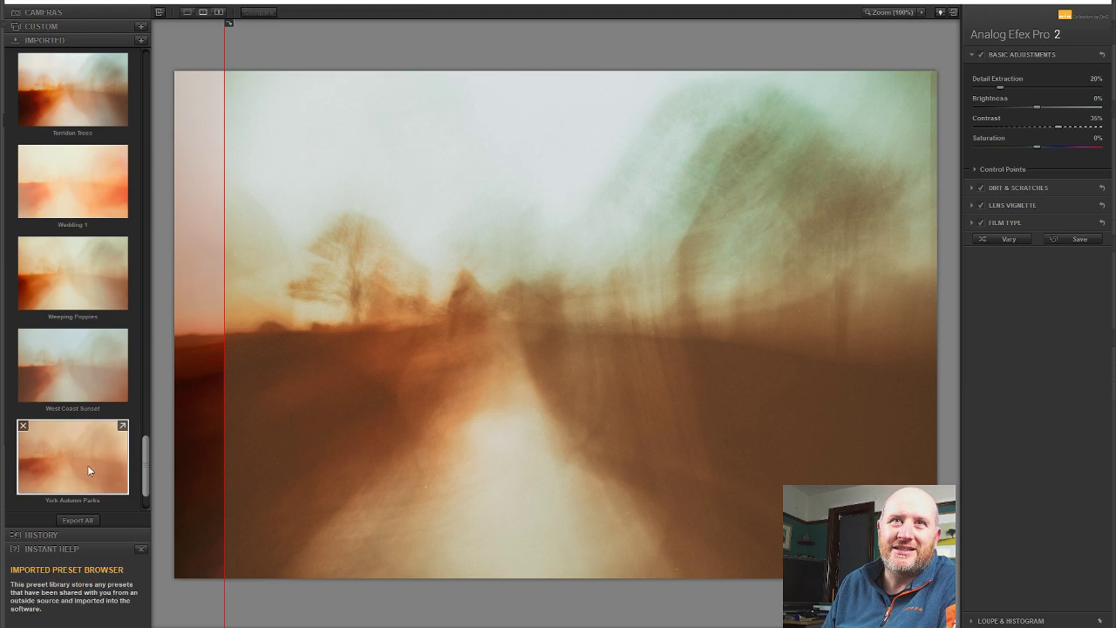
pyautogui.moveTo(145, 469)
pyautogui.mouseDown()
pyautogui.moveTo(200, 90)
pyautogui.moveTo(200, 78)
pyautogui.moveTo(192, 108)
pyautogui.moveTo(192, 51)
pyautogui.mouseUp()
pyautogui.click(97, 30)
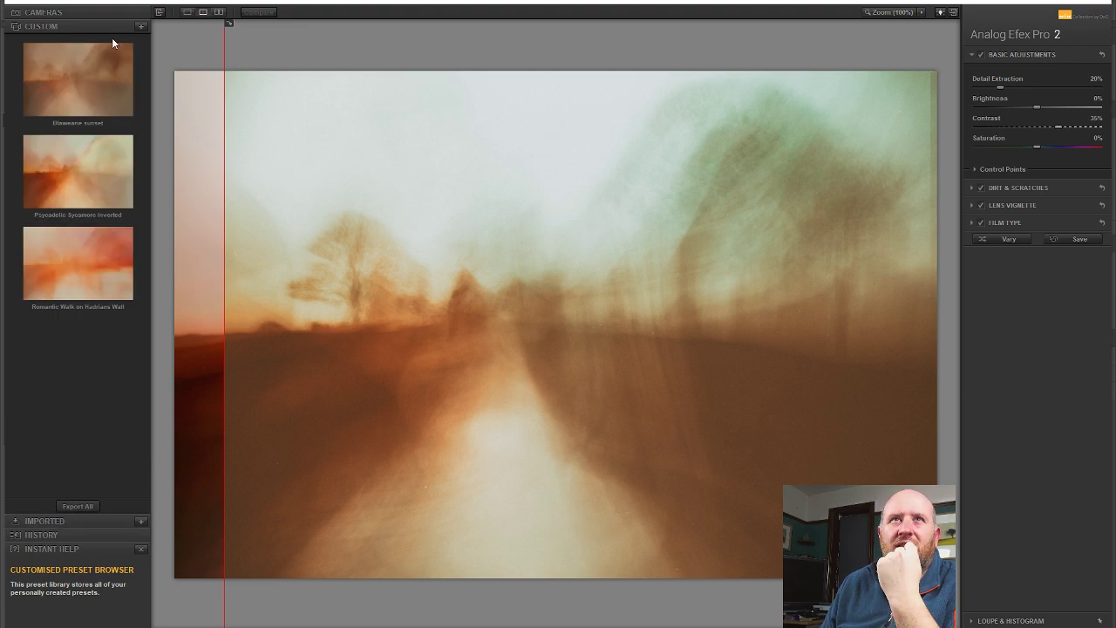
pyautogui.moveTo(89, 85)
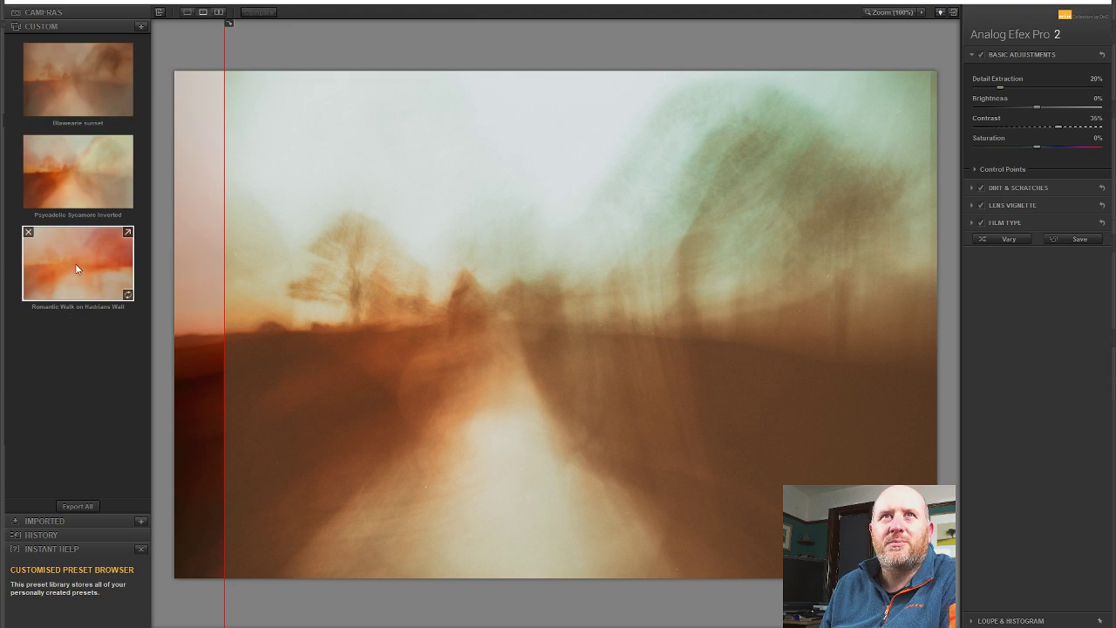
pyautogui.click(82, 522)
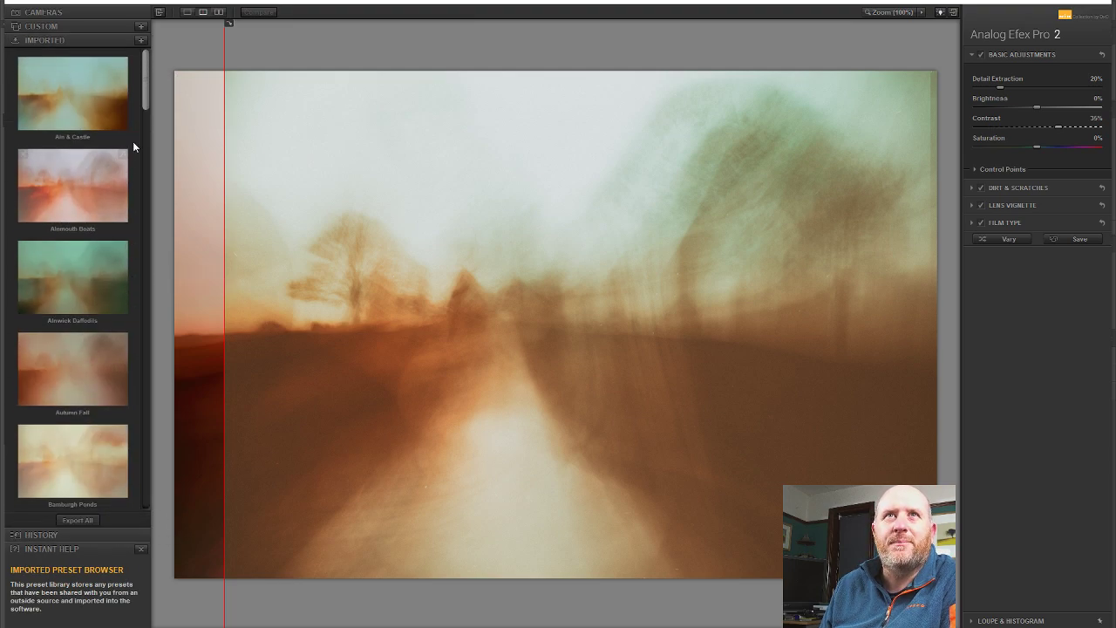
pyautogui.scroll(-1, 73, 298)
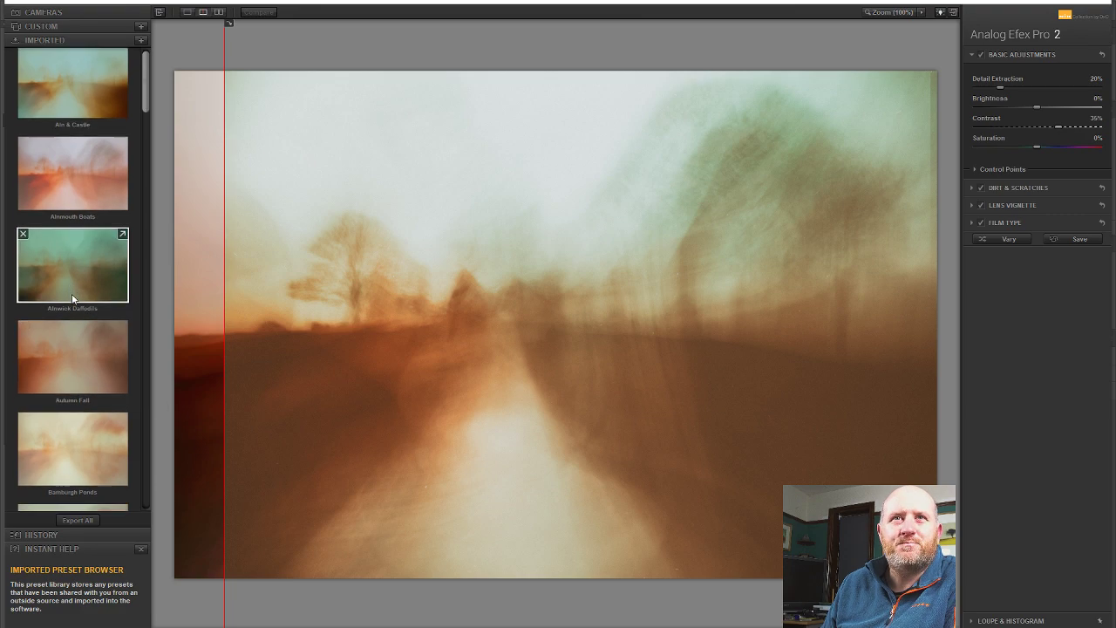
pyautogui.moveTo(144, 101); pyautogui.dragTo(126, 217)
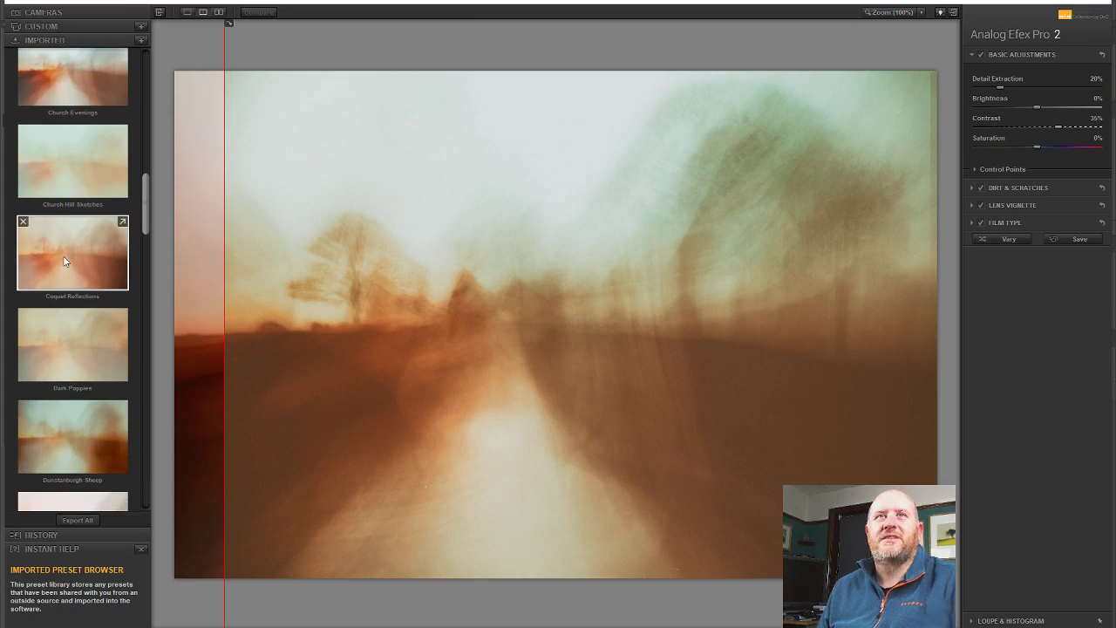
# Try the Coquet Reflections, Dunstanburgh Sunset and February Sketches presets, with the effect preview extended across the whole image.
pyautogui.click(63, 260)
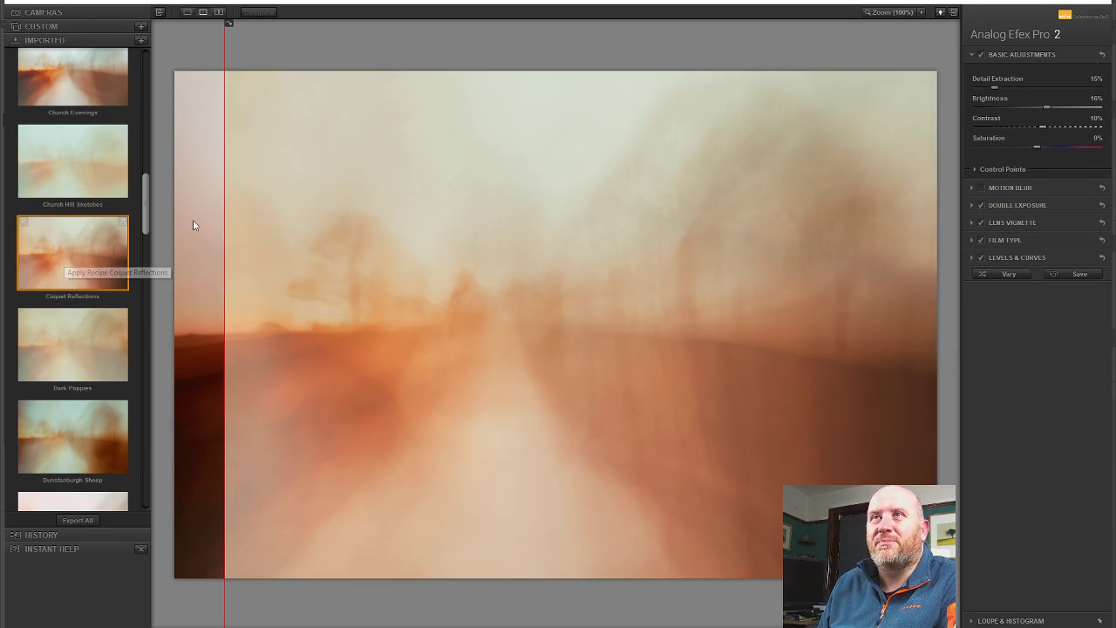
pyautogui.moveTo(224, 184); pyautogui.dragTo(170, 183)
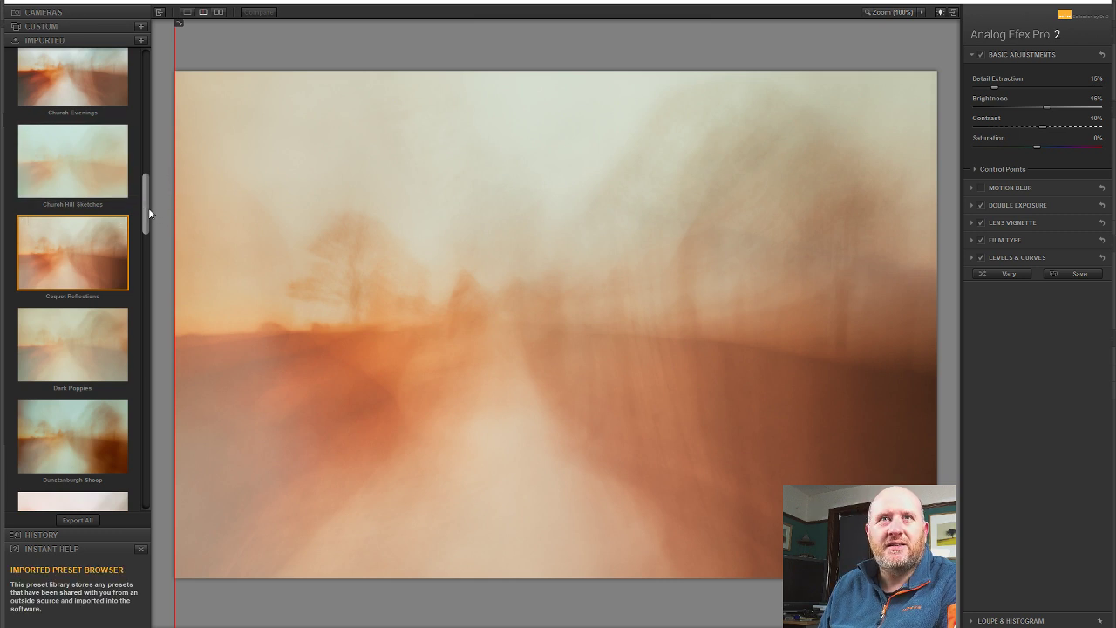
pyautogui.scroll(-4, 147, 222)
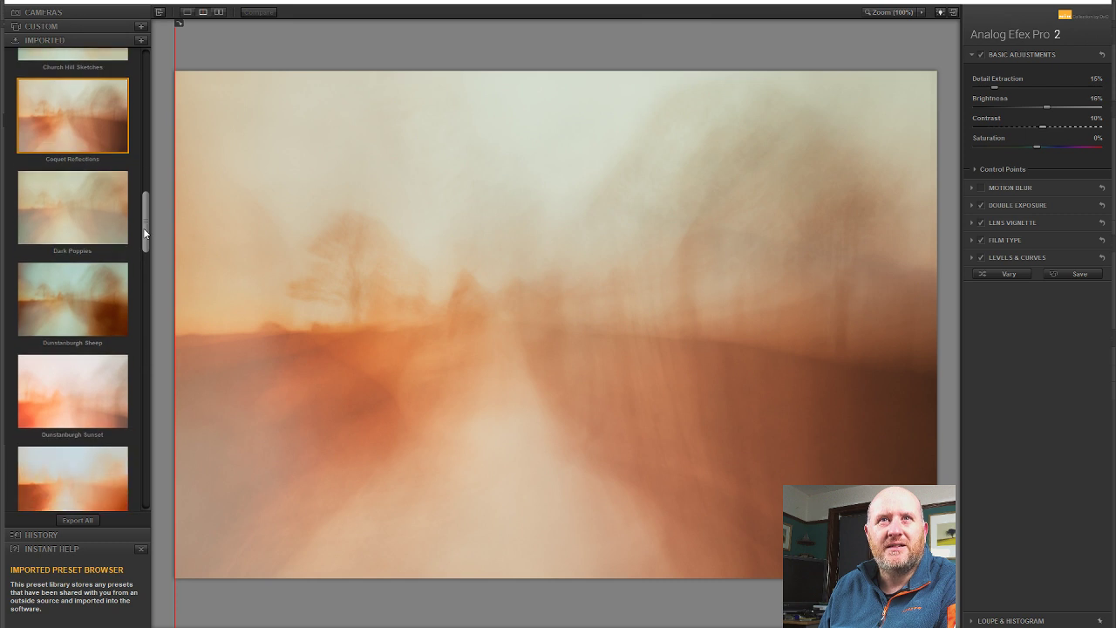
pyautogui.scroll(-1, 139, 253)
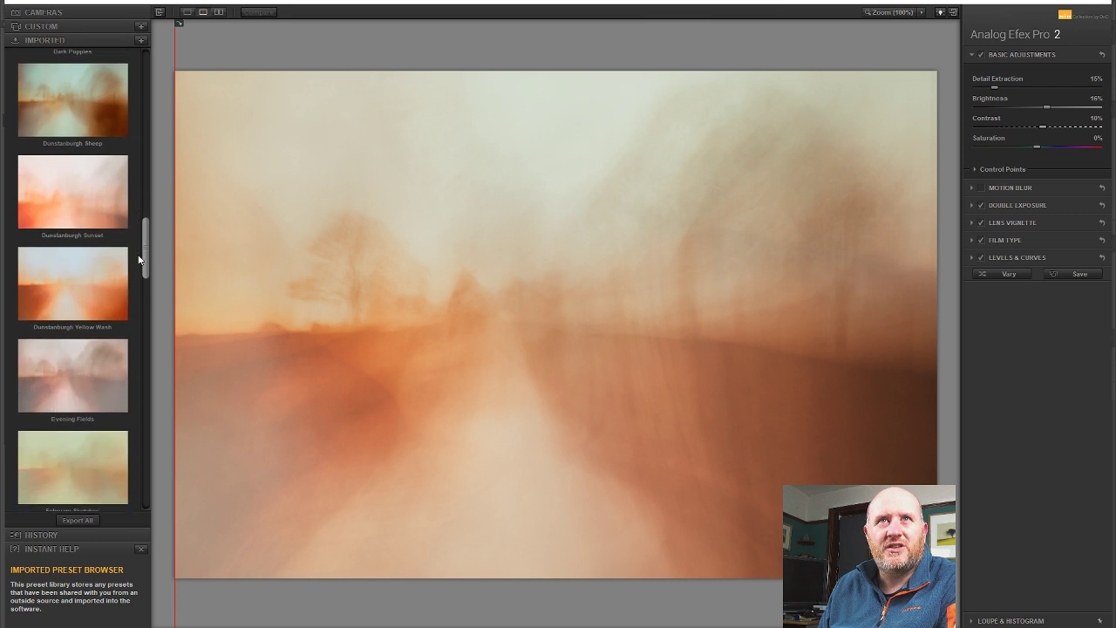
pyautogui.scroll(-1, 140, 259)
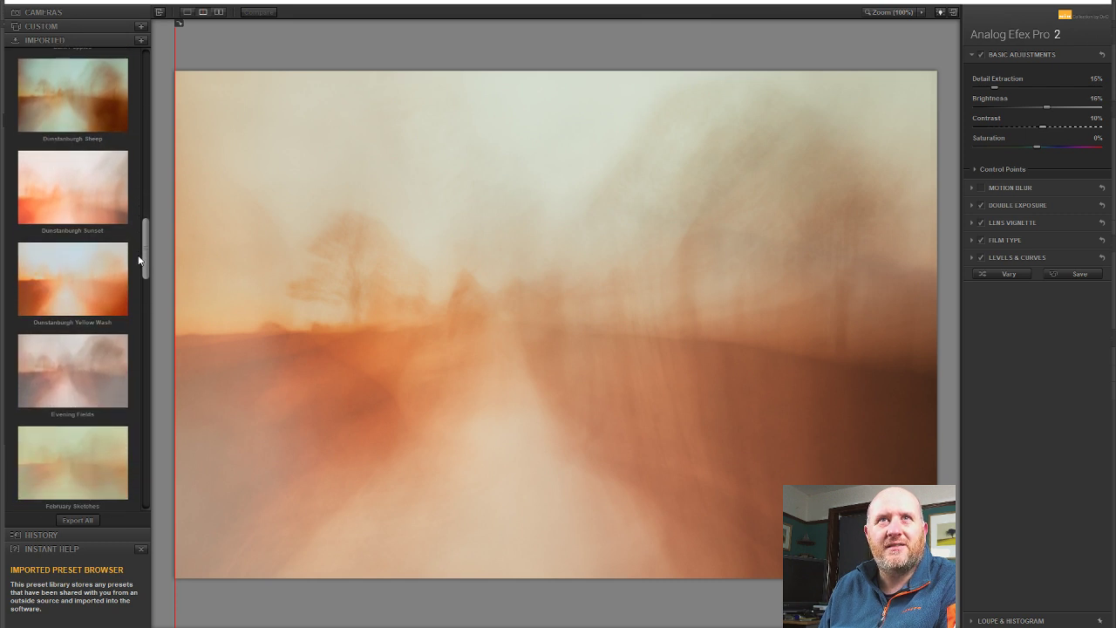
pyautogui.click(91, 206)
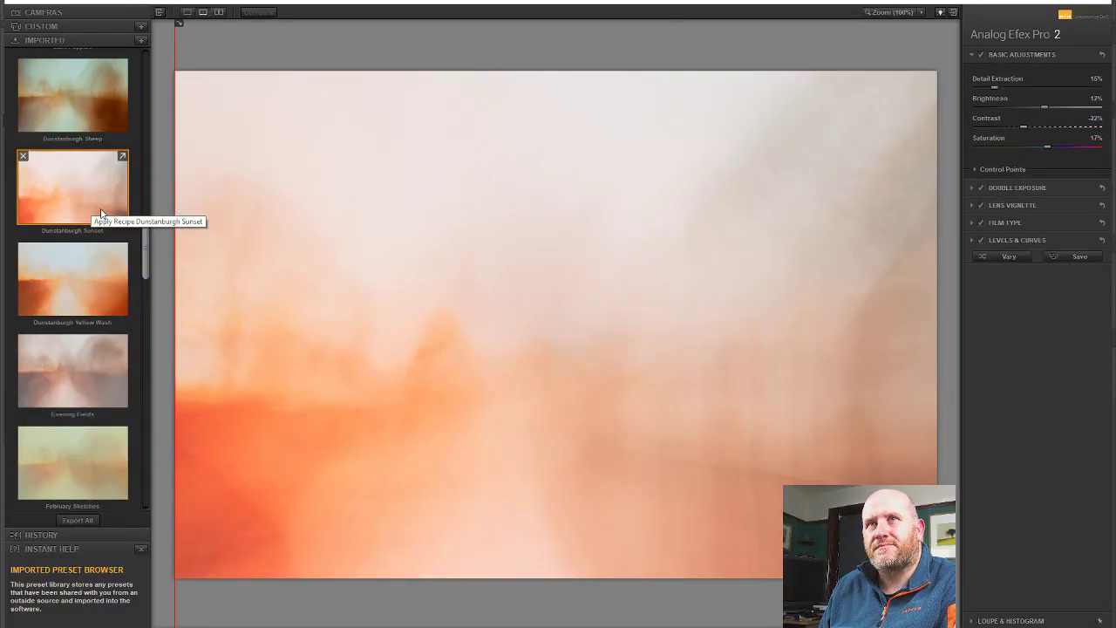
pyautogui.scroll(-5, 146, 240)
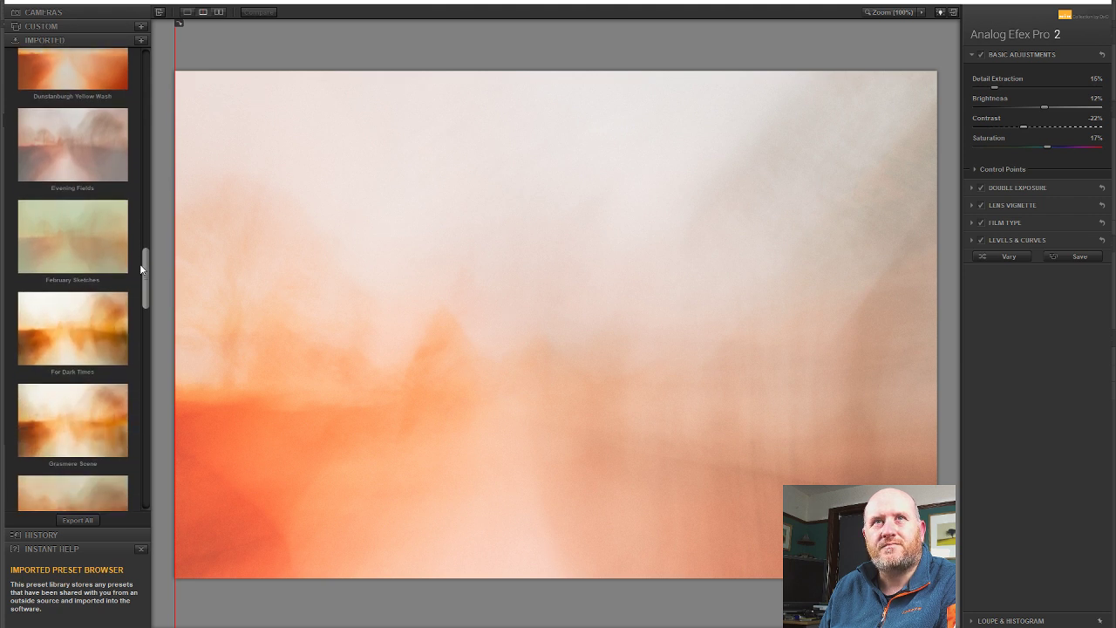
pyautogui.click(88, 241)
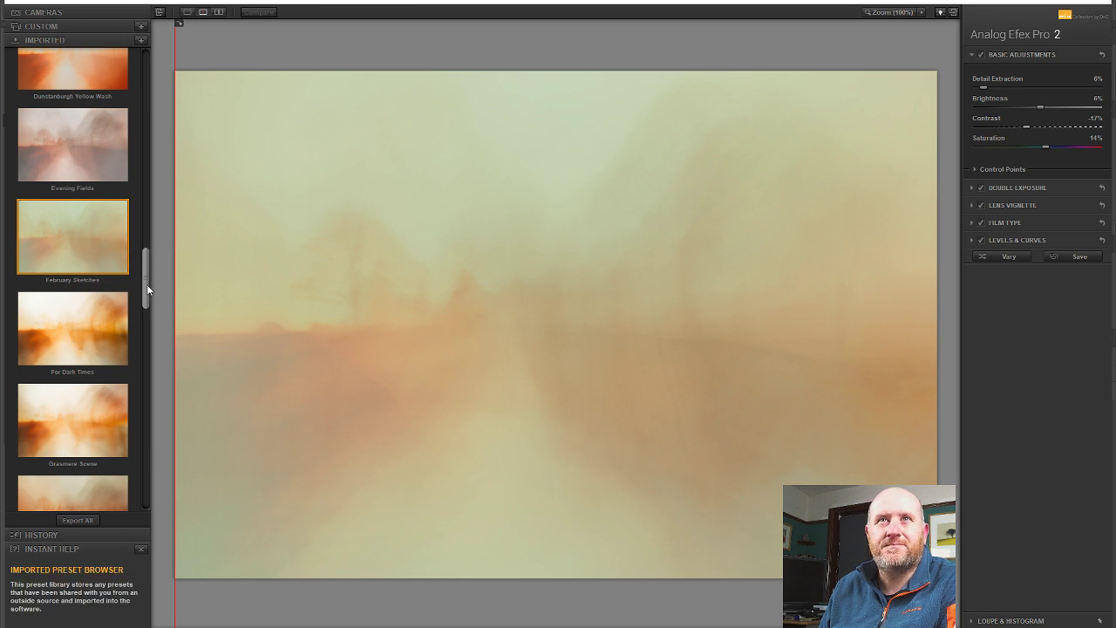
# Apply the imported Grasmere Scene preset to the image.
pyautogui.moveTo(147, 284); pyautogui.dragTo(148, 297)
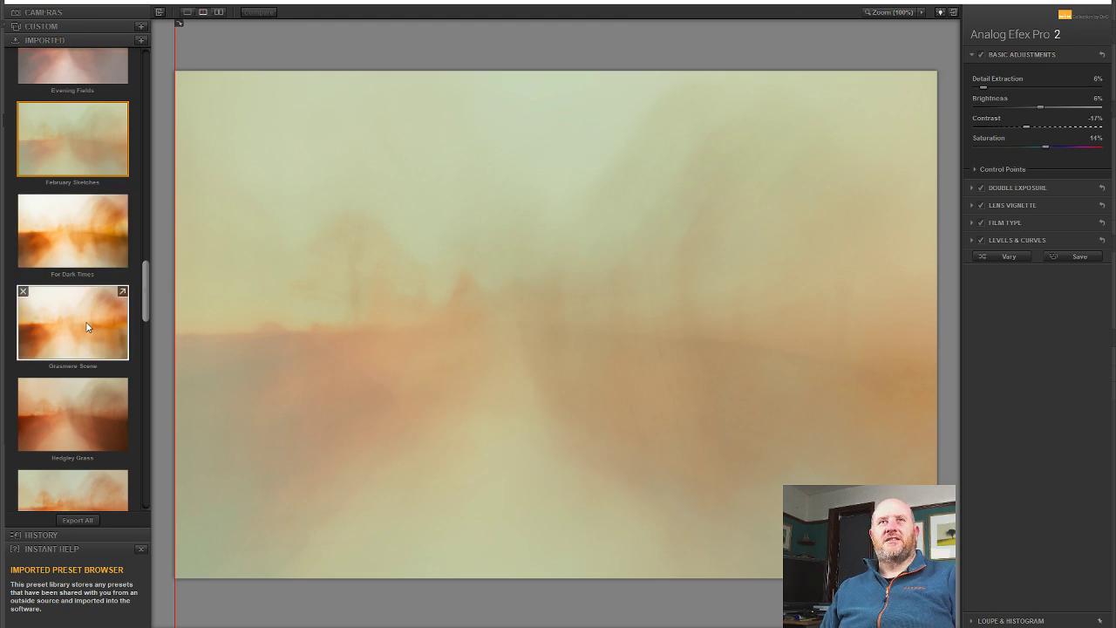
pyautogui.click(113, 303)
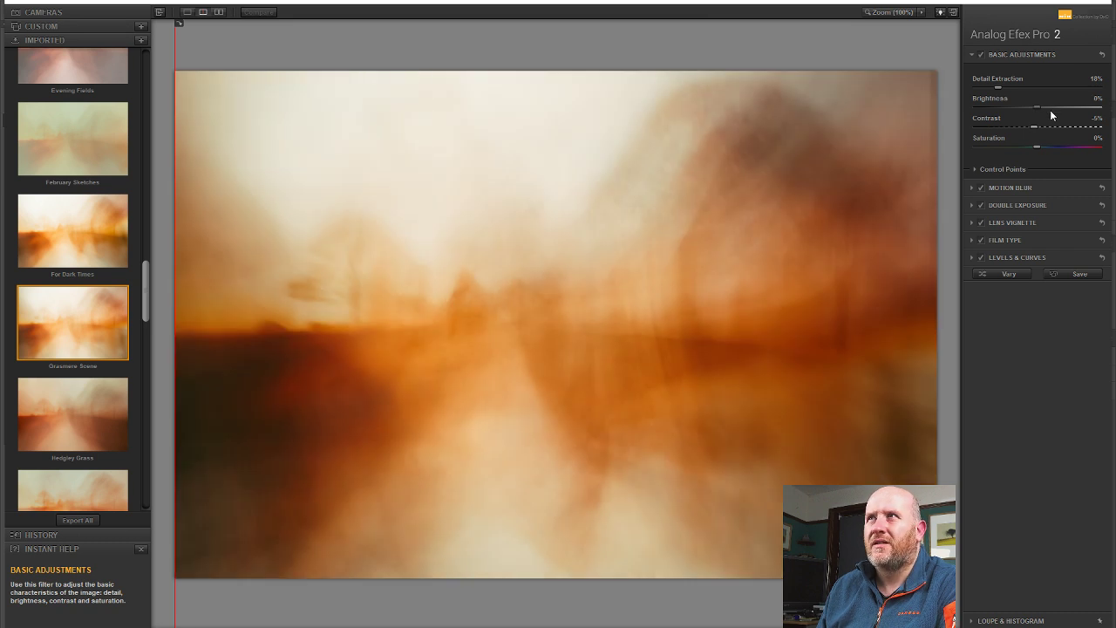
# Turn off Motion Blur and set Detail Extraction to 14%, Brightness to 10% and Contrast to -30%.
pyautogui.click(982, 188)
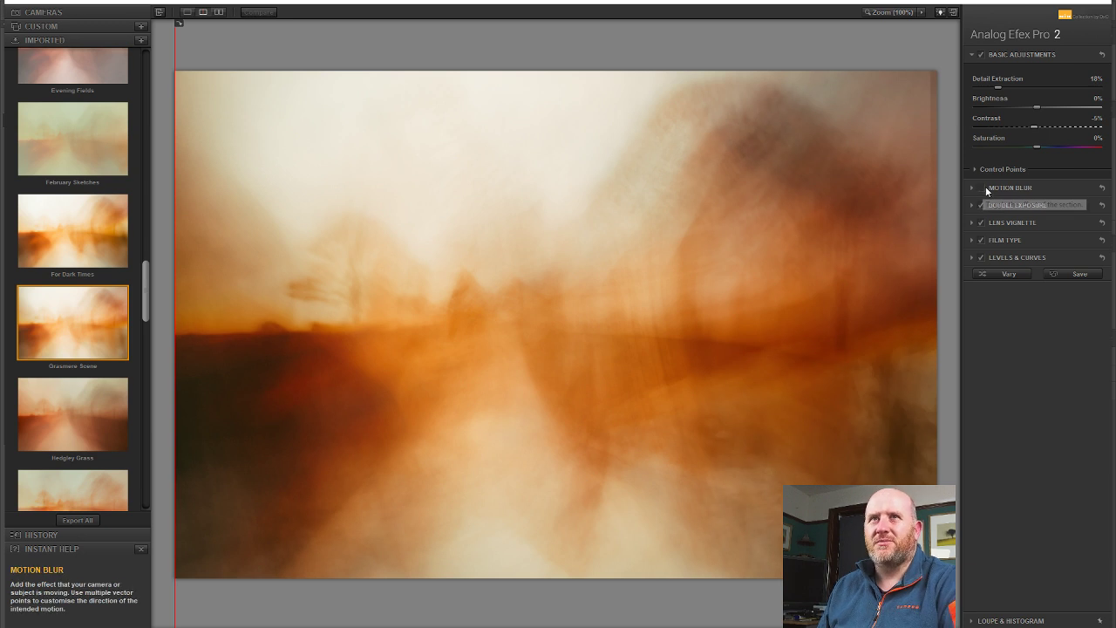
pyautogui.click(1020, 127)
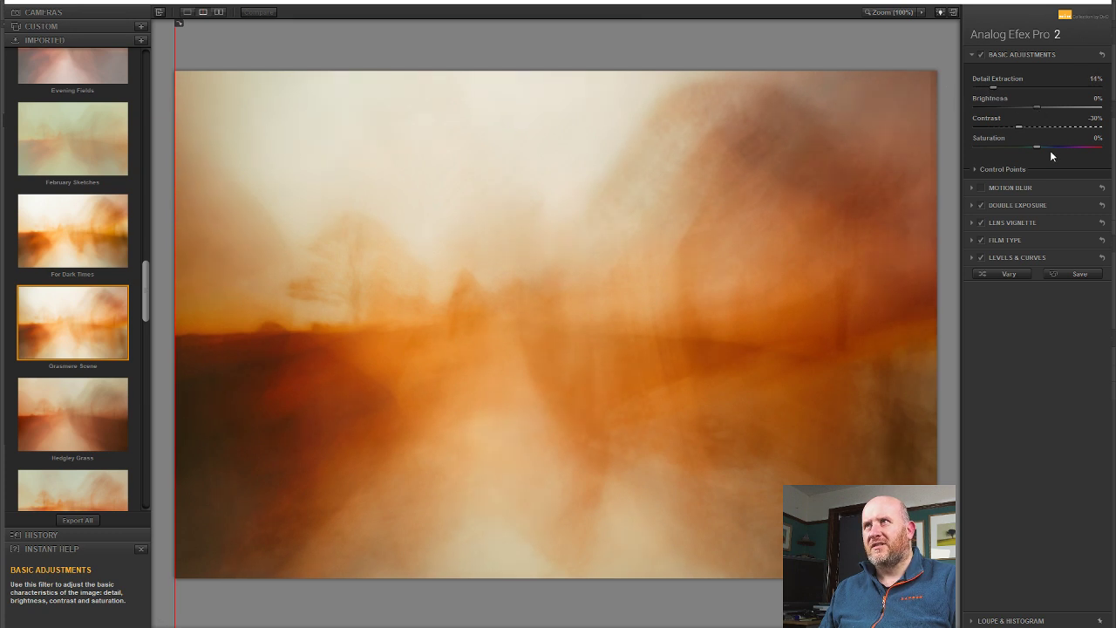
pyautogui.moveTo(1054, 106); pyautogui.dragTo(1050, 108)
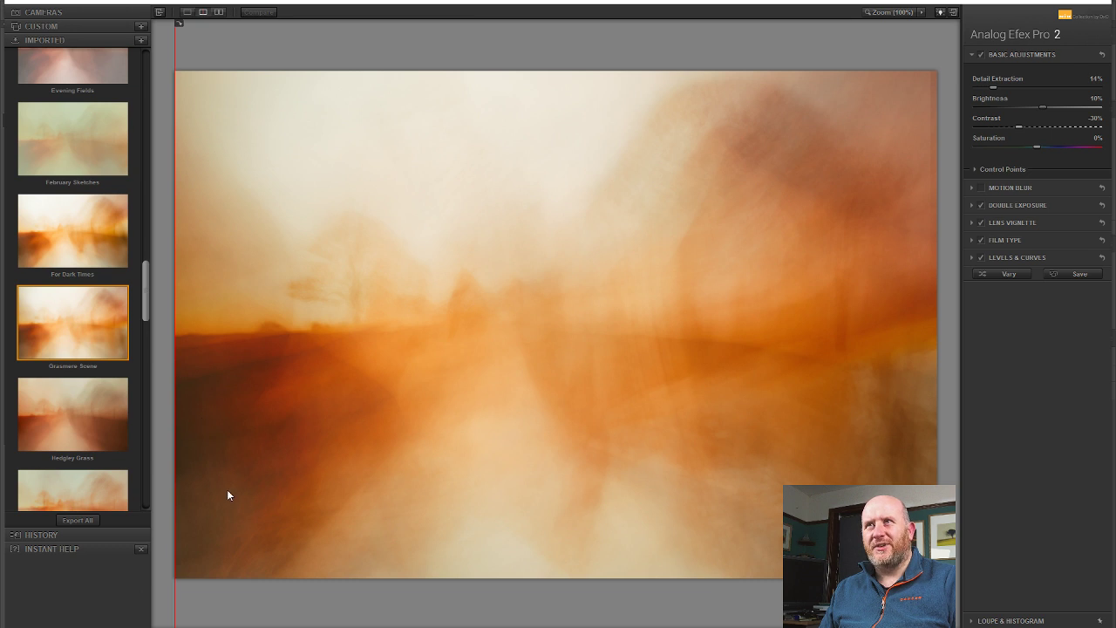
# Compare the image without the lens vignette, then centre the vignette on the middle of the bottom edge with its amount at -13%.
pyautogui.click(981, 223)
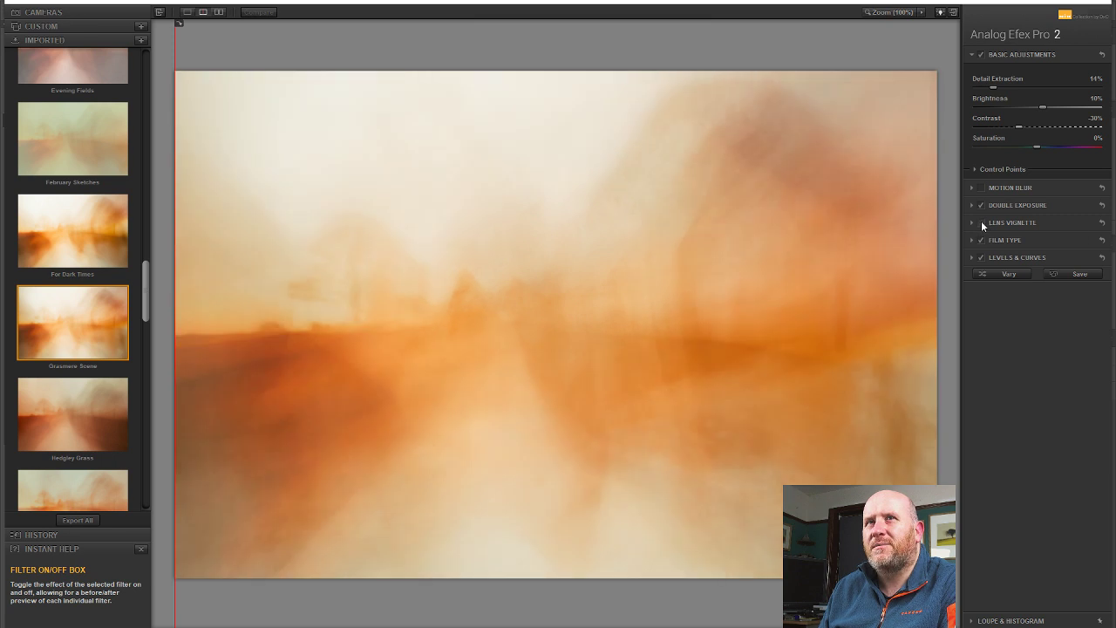
pyautogui.click(1005, 222)
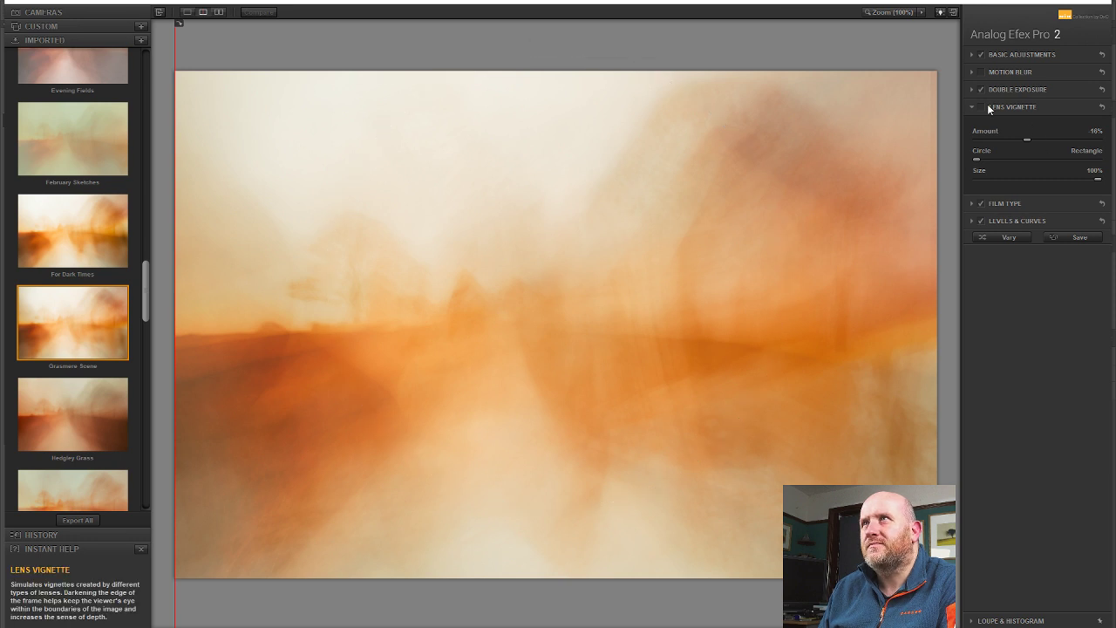
pyautogui.click(986, 107)
pyautogui.moveTo(1026, 140); pyautogui.dragTo(1012, 144)
pyautogui.moveTo(560, 282); pyautogui.dragTo(540, 586)
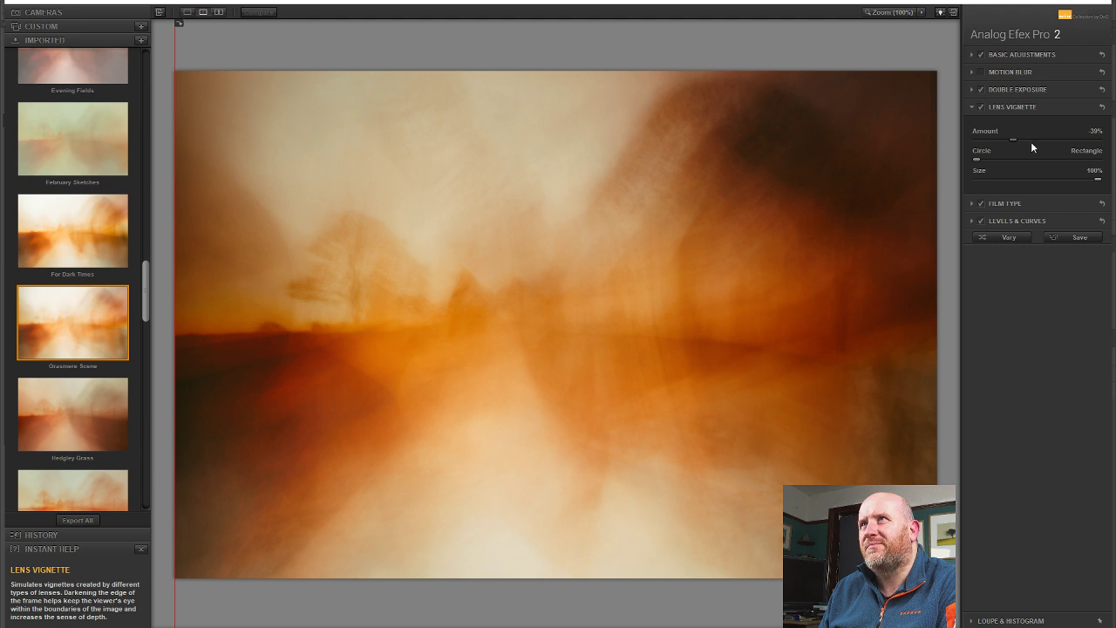
pyautogui.moveTo(1017, 138); pyautogui.dragTo(1030, 138)
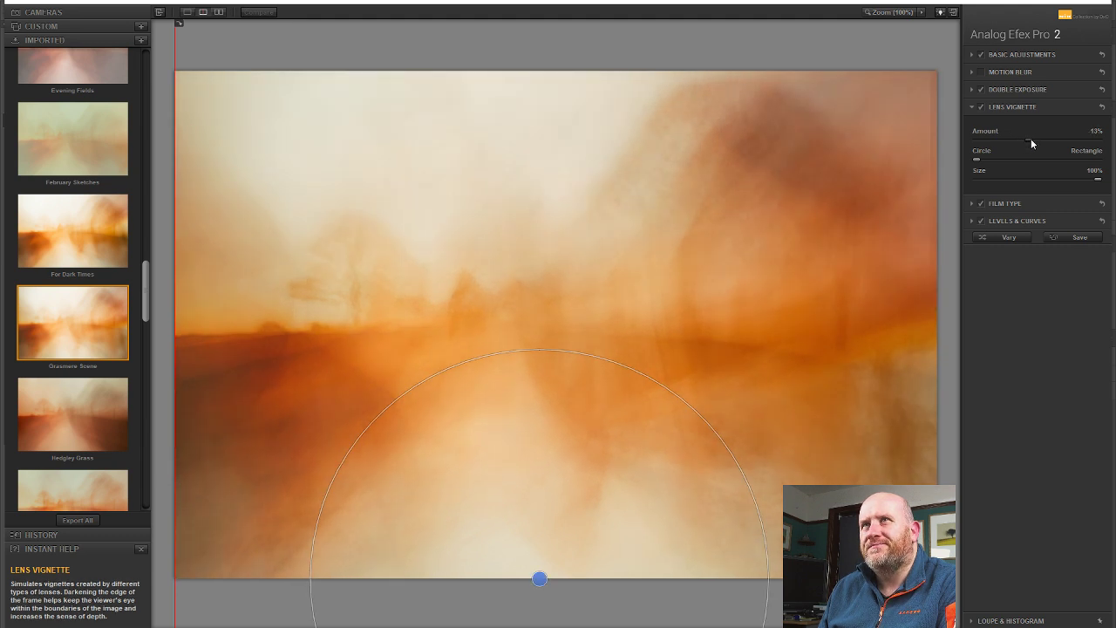
# Lower the white point of the RGB curve in Levels & Curves to mute the highlights.
pyautogui.click(1012, 220)
pyautogui.moveTo(1092, 218); pyautogui.dragTo(1110, 233)
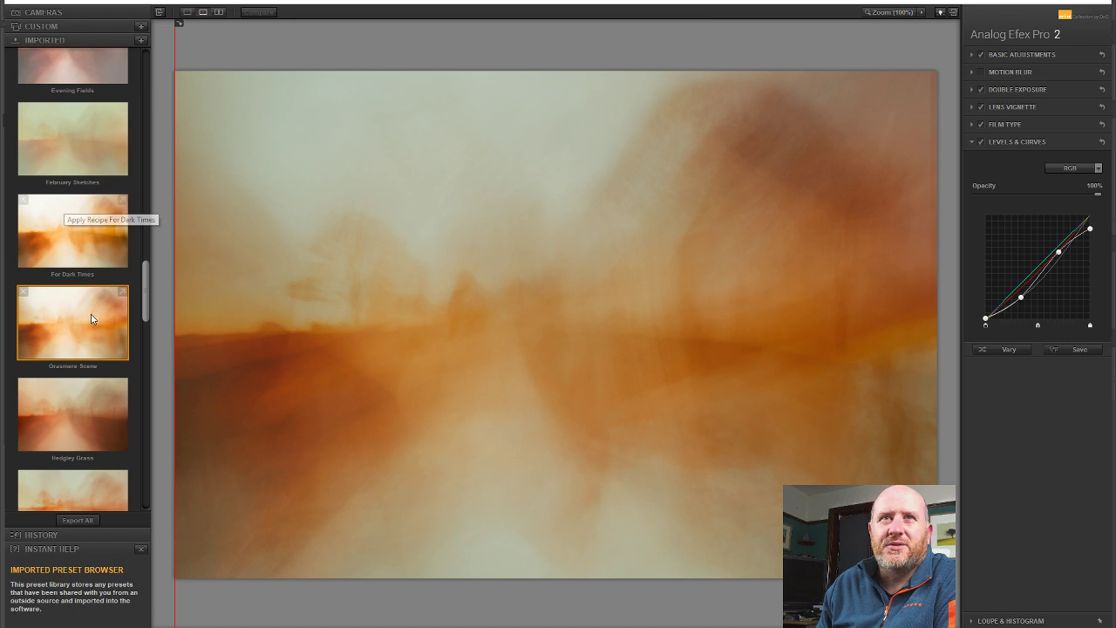
# Apply the imported Newlands Corner preset to the image.
pyautogui.scroll(-2, 146, 307)
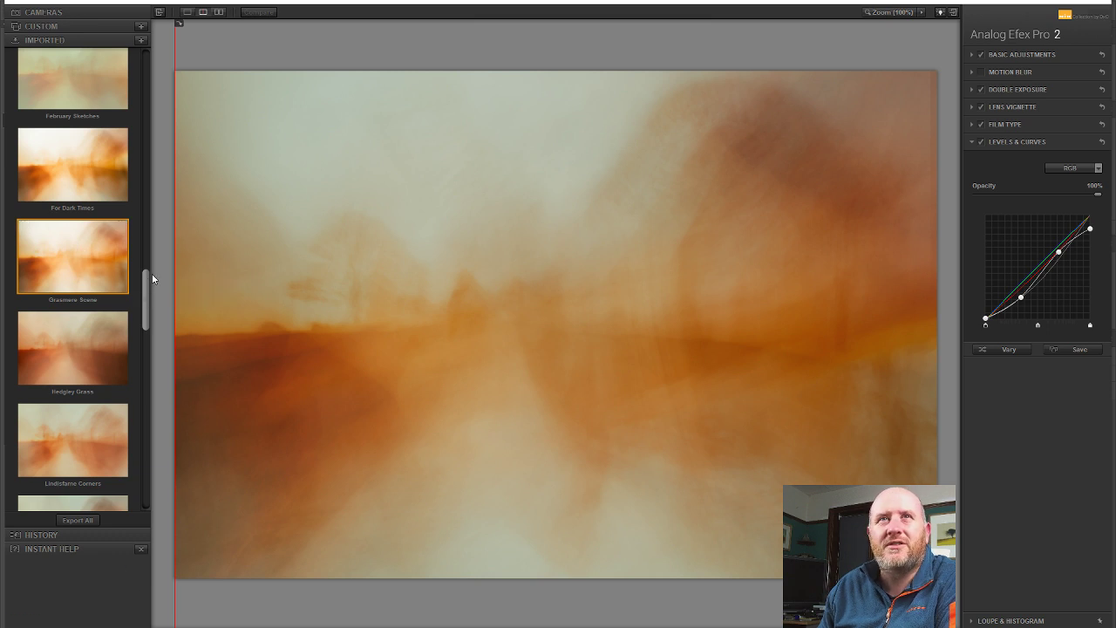
pyautogui.moveTo(146, 283); pyautogui.dragTo(128, 325)
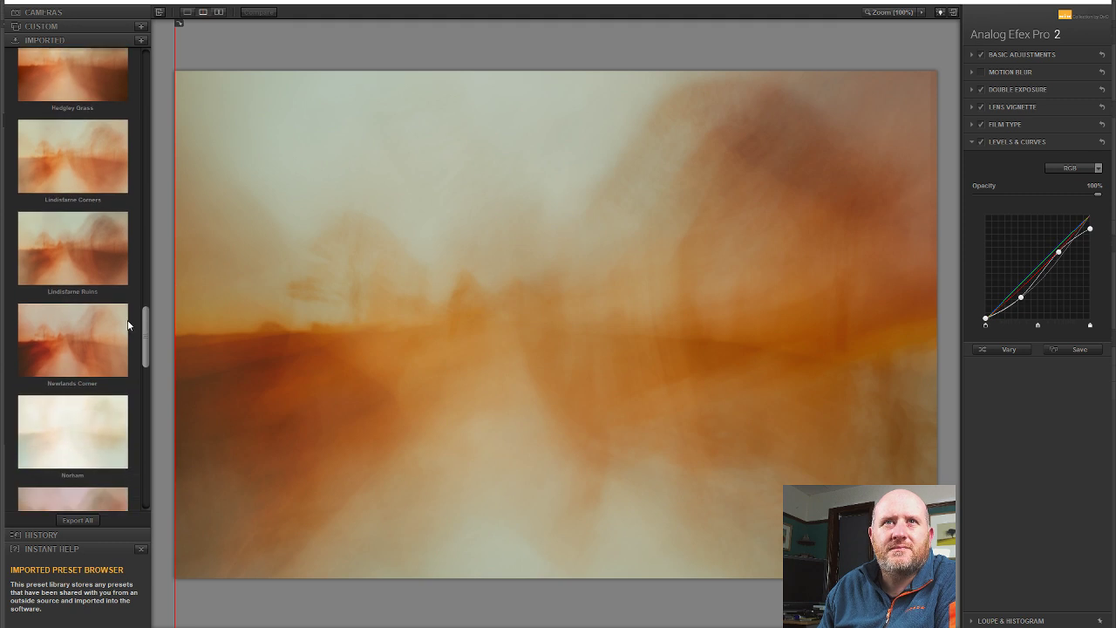
pyautogui.click(66, 327)
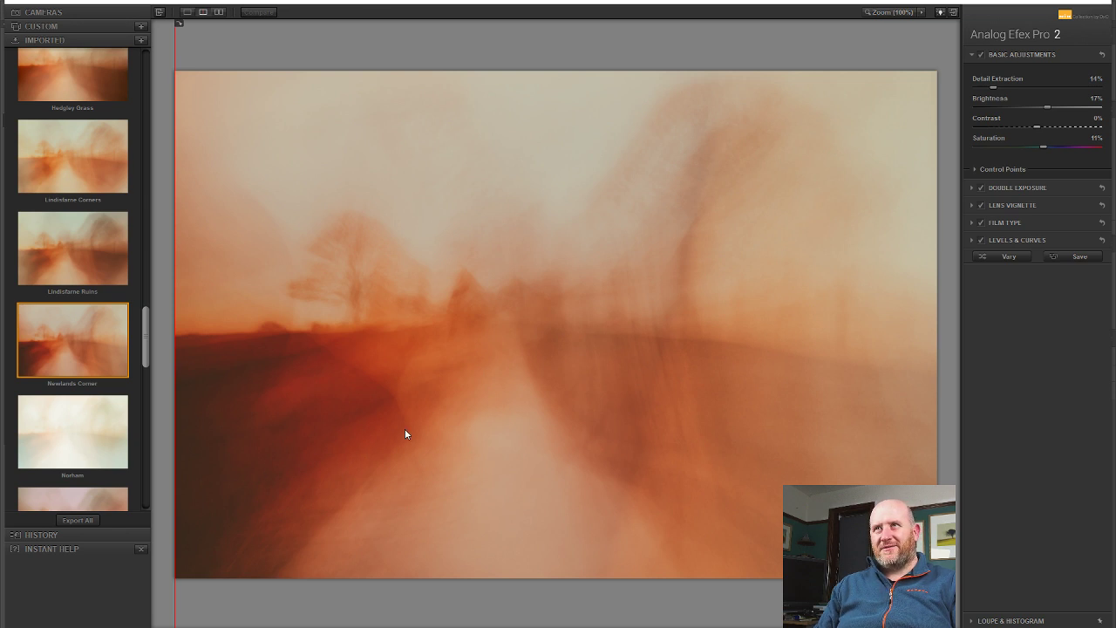
# Try several sizes and positions for the Double Exposure frame, settling its centre on the image's upper edge above the left-hand tree.
pyautogui.click(1025, 188)
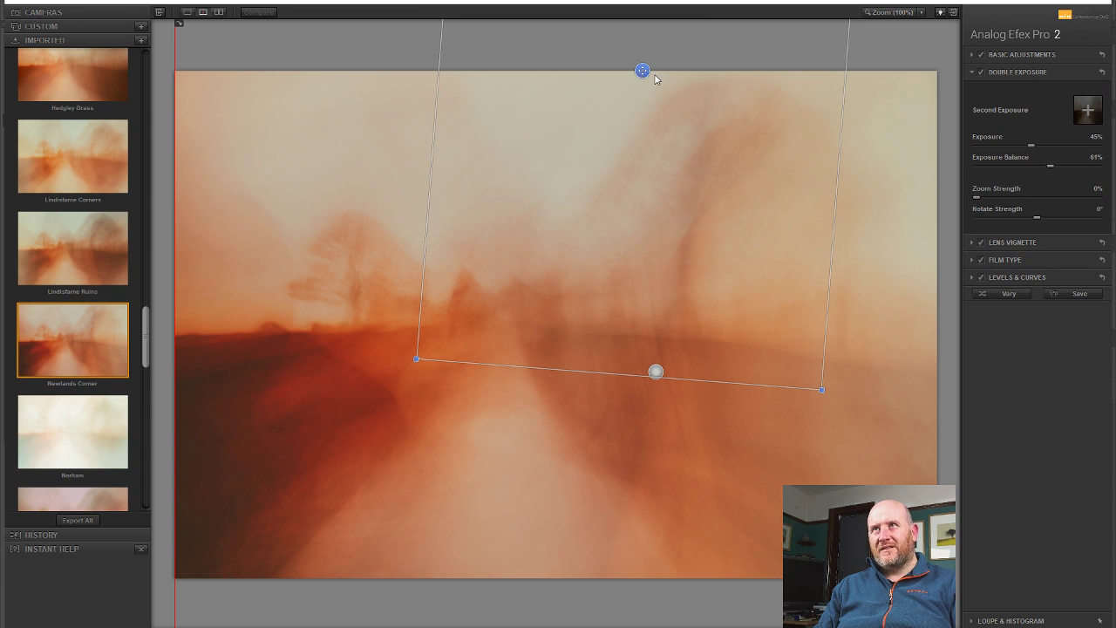
pyautogui.moveTo(642, 71); pyautogui.dragTo(409, 140)
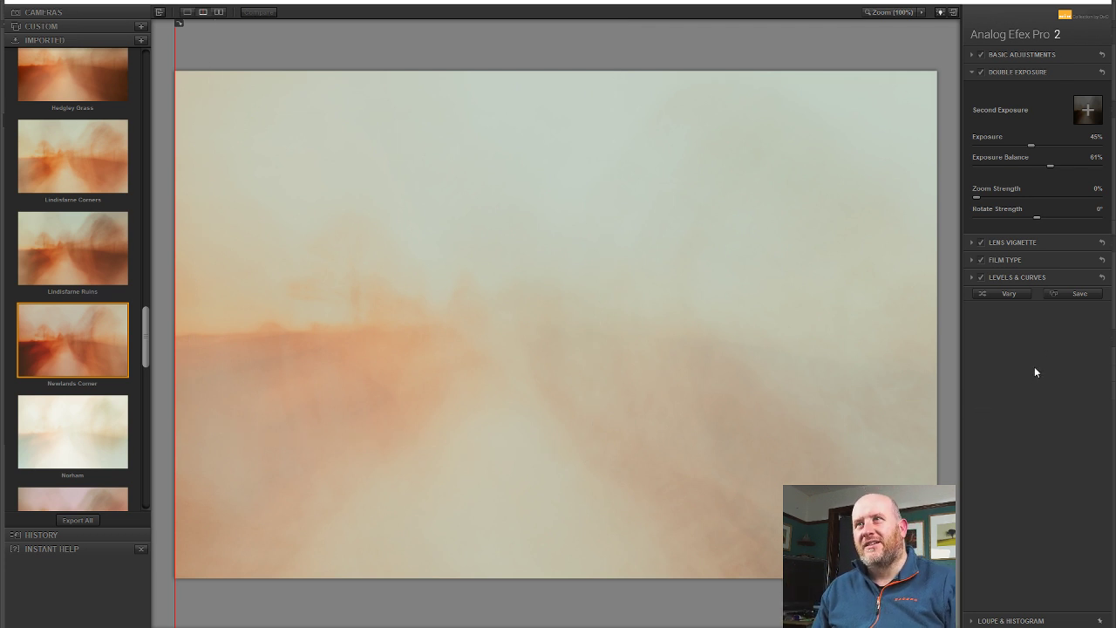
pyautogui.moveTo(587, 459); pyautogui.dragTo(562, 9)
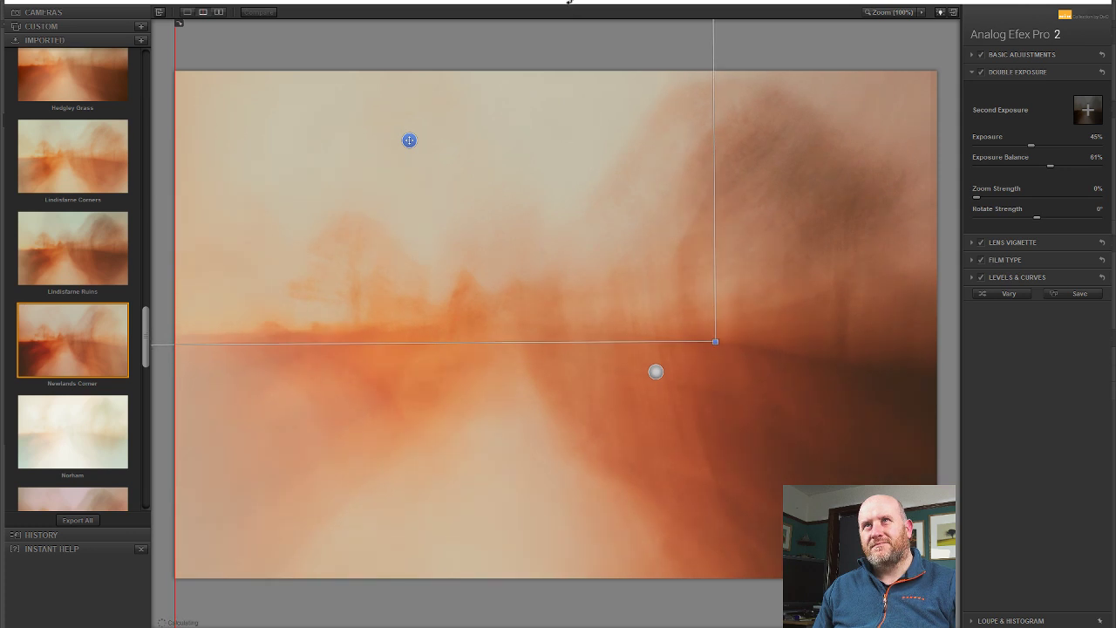
pyautogui.moveTo(408, 140); pyautogui.dragTo(493, 254)
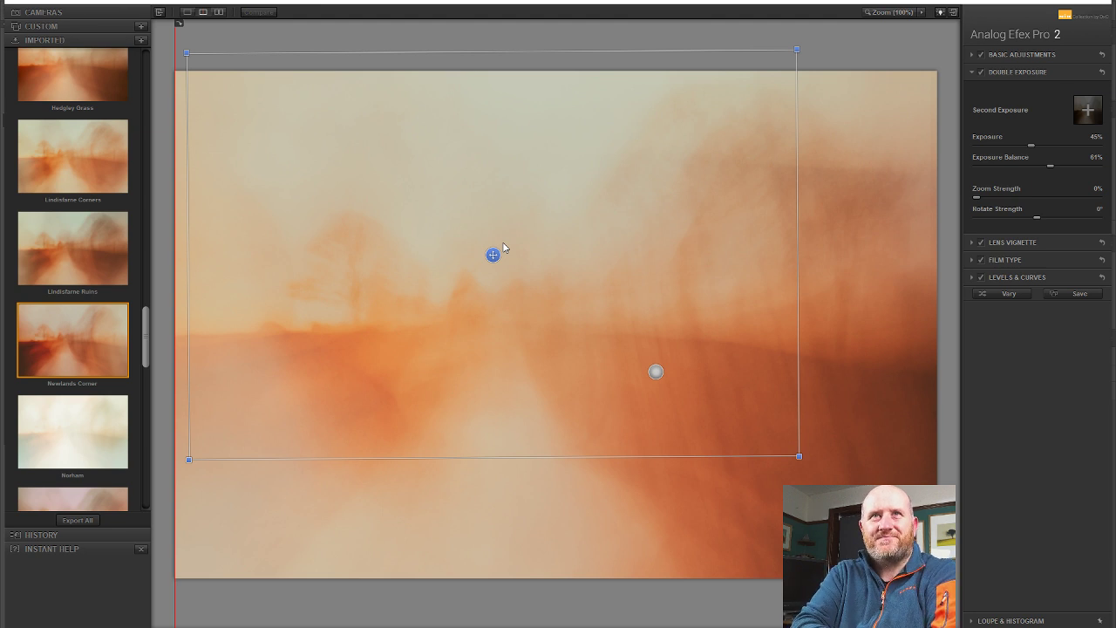
pyautogui.moveTo(858, 451); pyautogui.dragTo(593, 90)
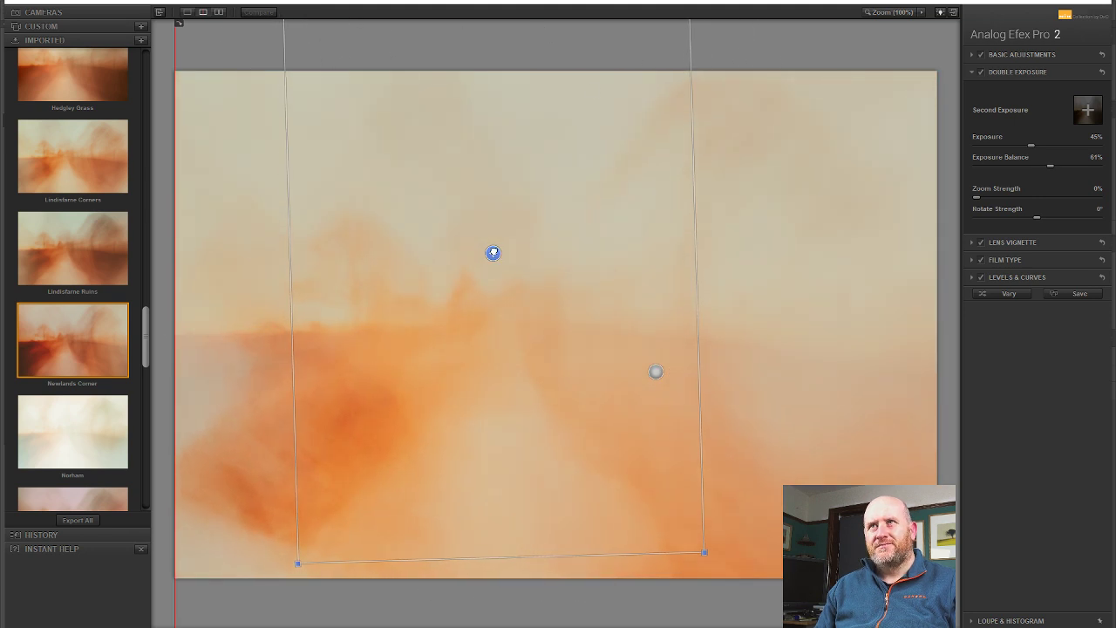
pyautogui.moveTo(492, 255); pyautogui.dragTo(378, 71)
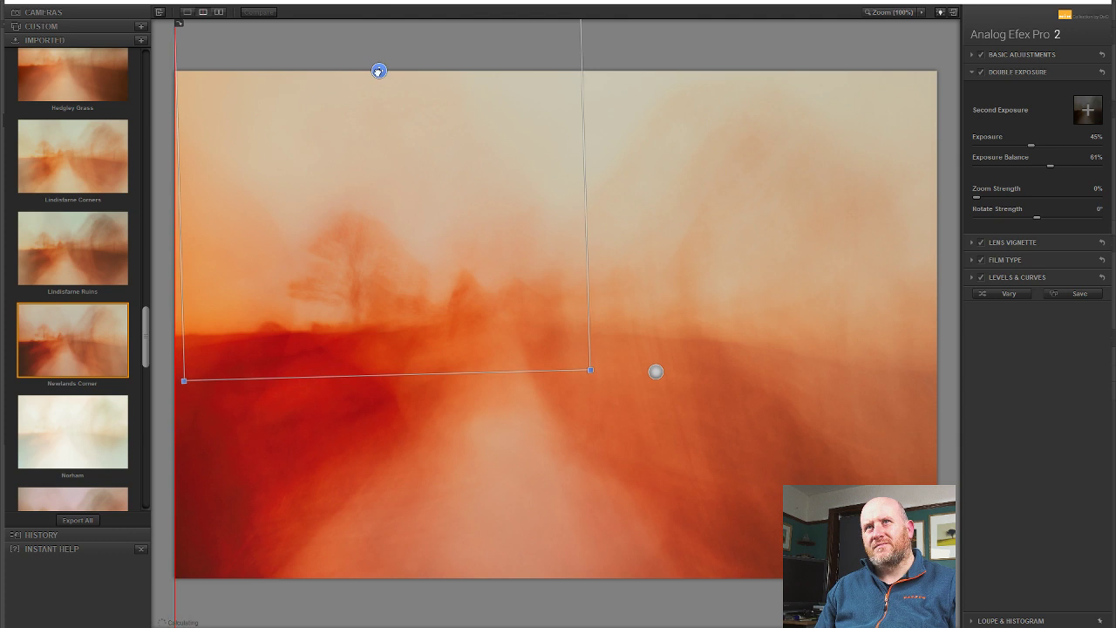
pyautogui.moveTo(377, 72)
pyautogui.mouseDown()
pyautogui.moveTo(376, 114)
pyautogui.moveTo(379, 77)
pyautogui.mouseUp()
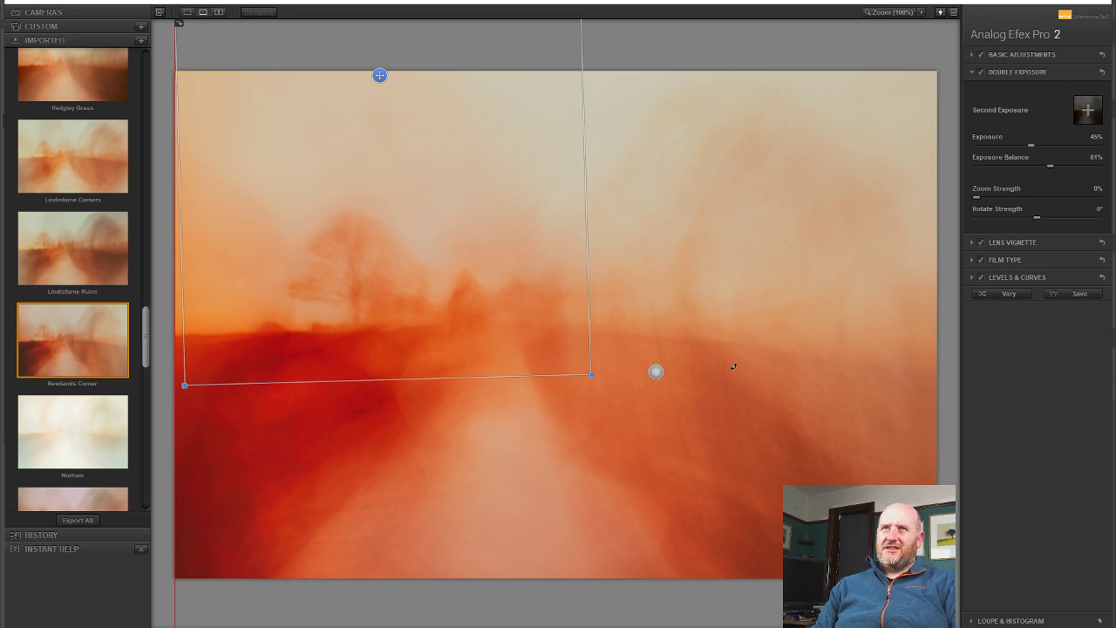
# Level the Double Exposure frame and shift it slightly right along the image's top edge, with a very slight tilt.
pyautogui.moveTo(623, 381); pyautogui.dragTo(613, 393)
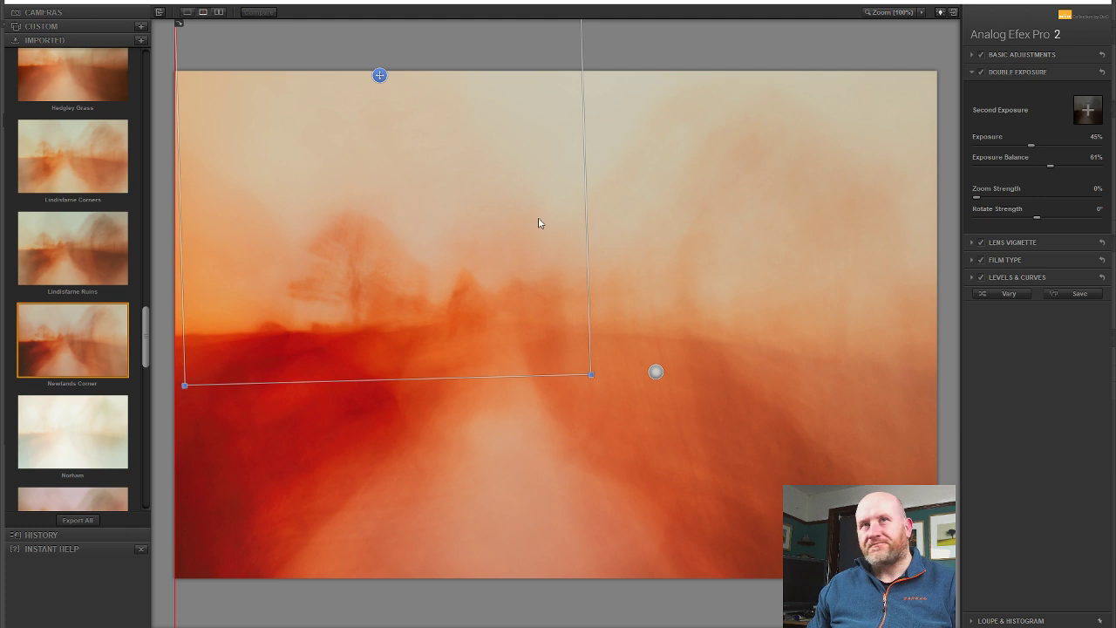
pyautogui.moveTo(600, 377)
pyautogui.mouseDown()
pyautogui.moveTo(581, 395)
pyautogui.moveTo(645, 340)
pyautogui.moveTo(580, 385)
pyautogui.moveTo(593, 386)
pyautogui.mouseUp()
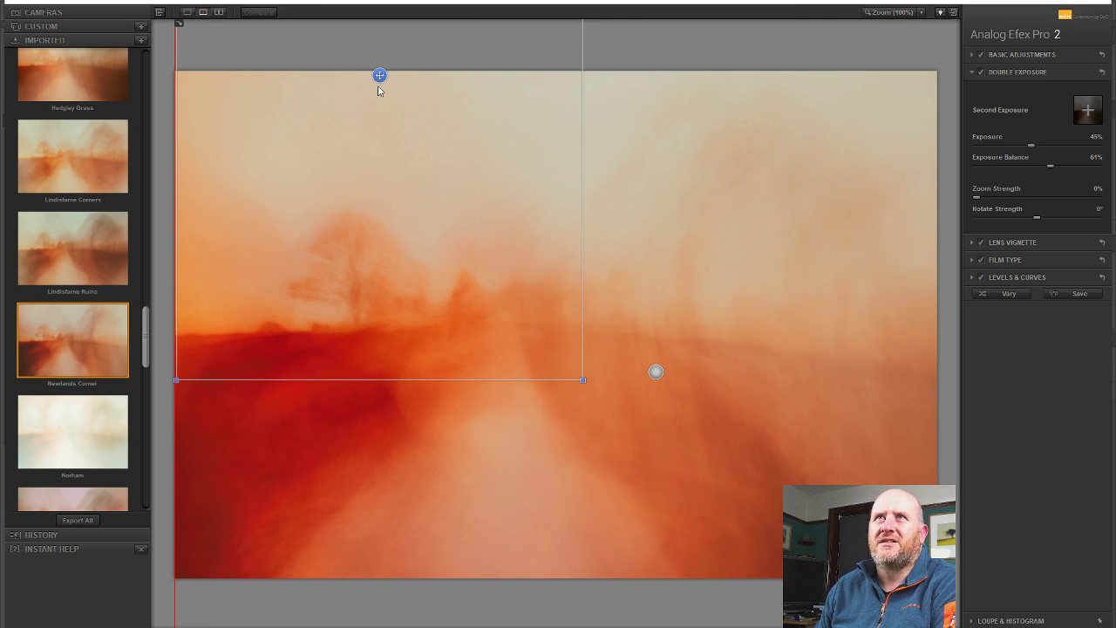
pyautogui.moveTo(379, 76); pyautogui.dragTo(406, 1)
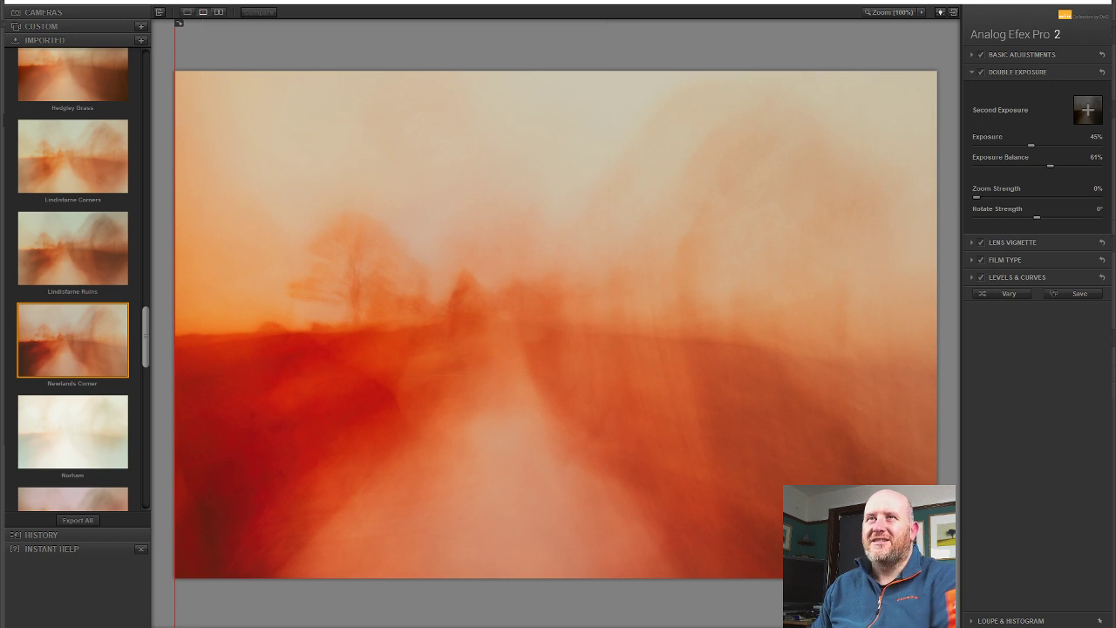
pyautogui.moveTo(668, 199)
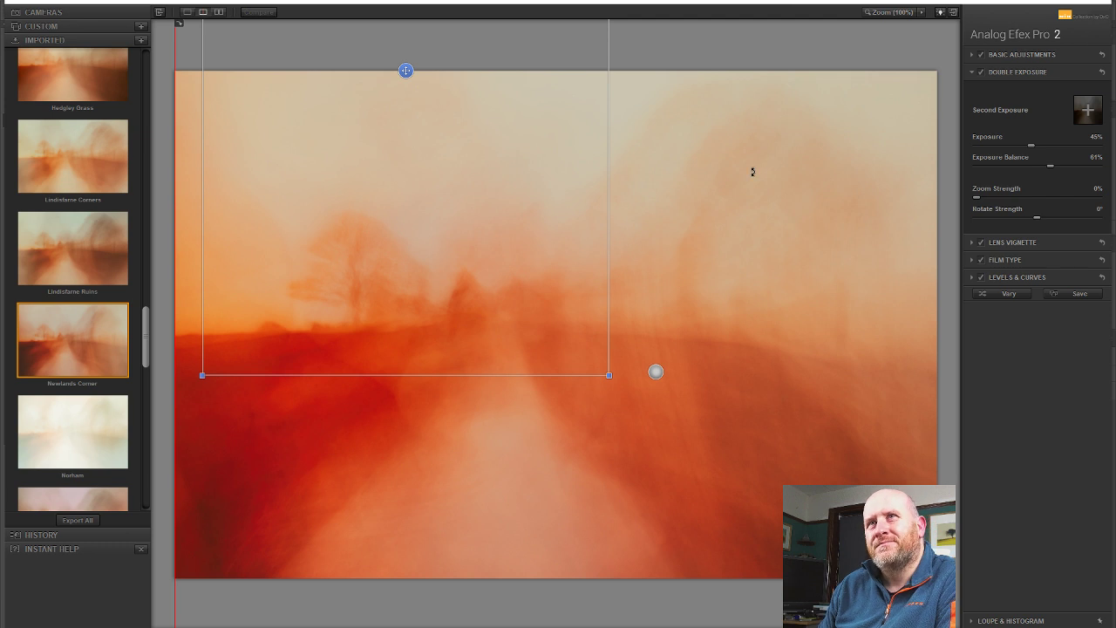
pyautogui.moveTo(641, 409)
pyautogui.mouseDown()
pyautogui.moveTo(605, 419)
pyautogui.moveTo(640, 419)
pyautogui.mouseUp()
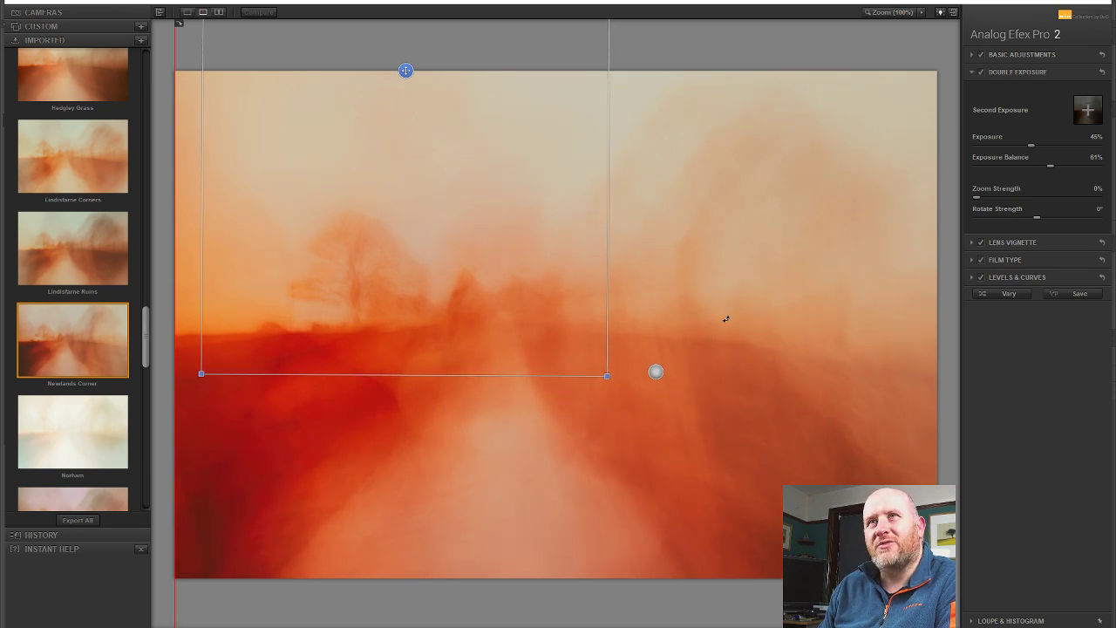
# Set the Double Exposure's Exposure to 50% and Exposure Balance to 69%.
pyautogui.doubleClick(1047, 164)
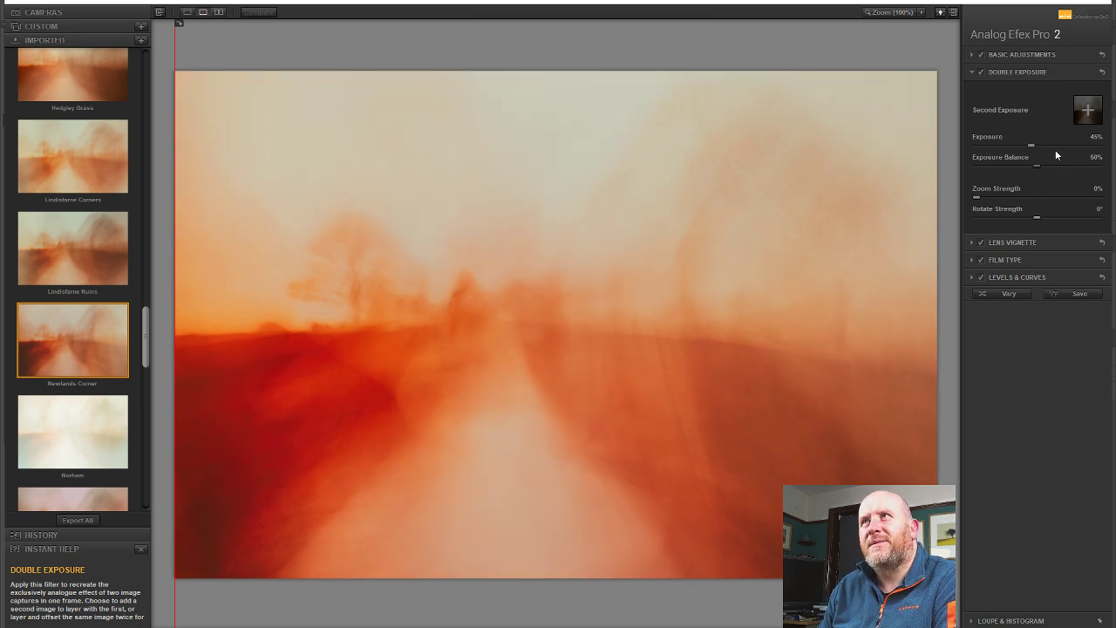
pyautogui.moveTo(1031, 144); pyautogui.dragTo(1017, 145)
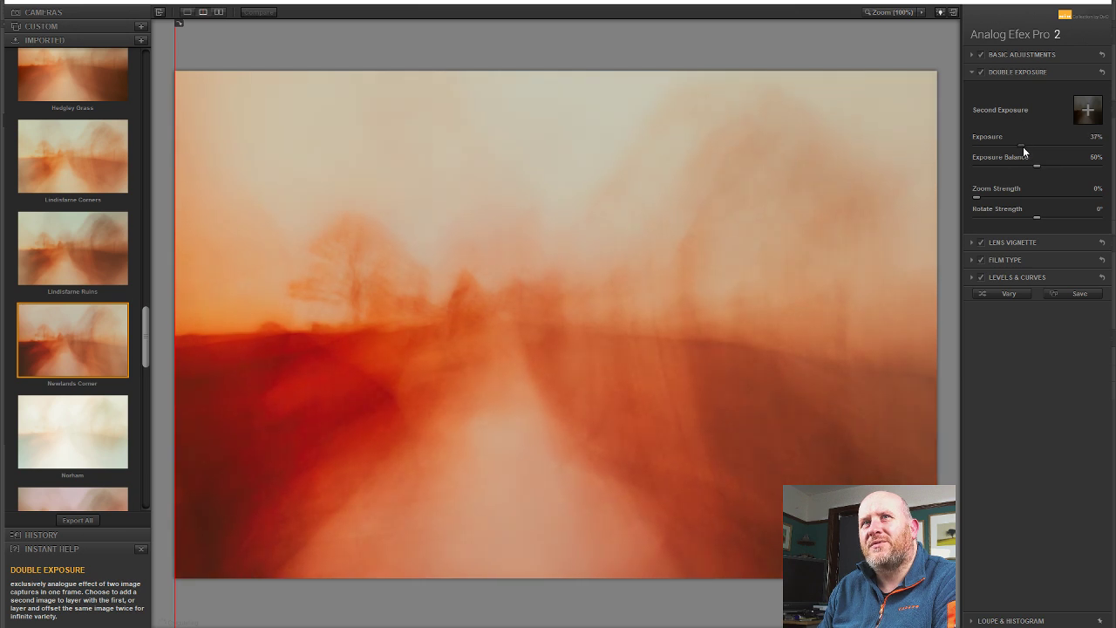
pyautogui.moveTo(274, 429)
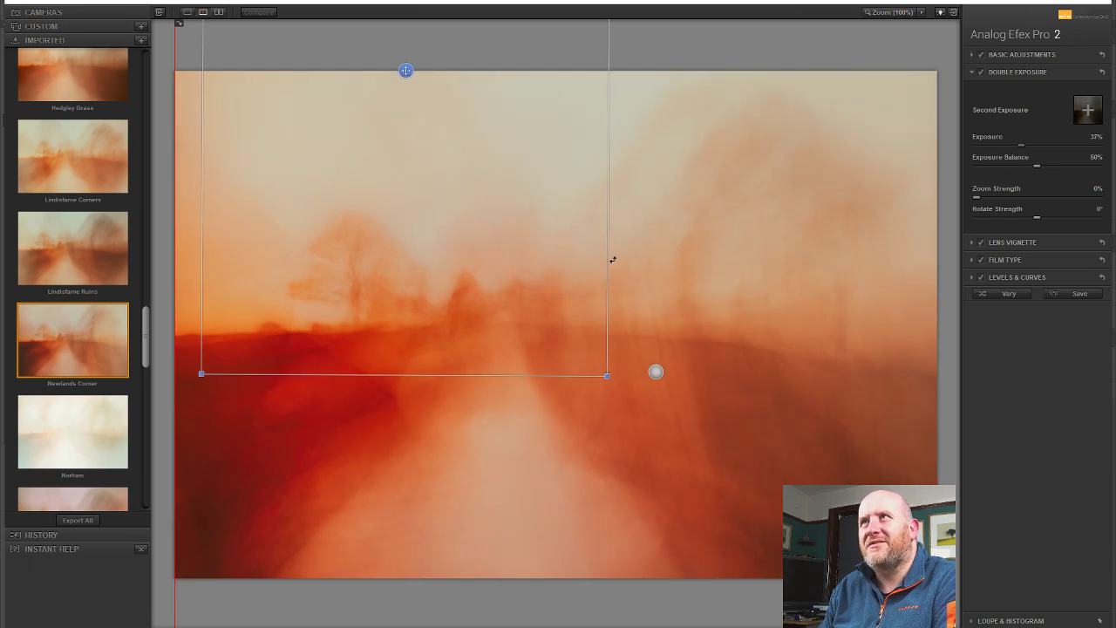
pyautogui.doubleClick(1024, 146)
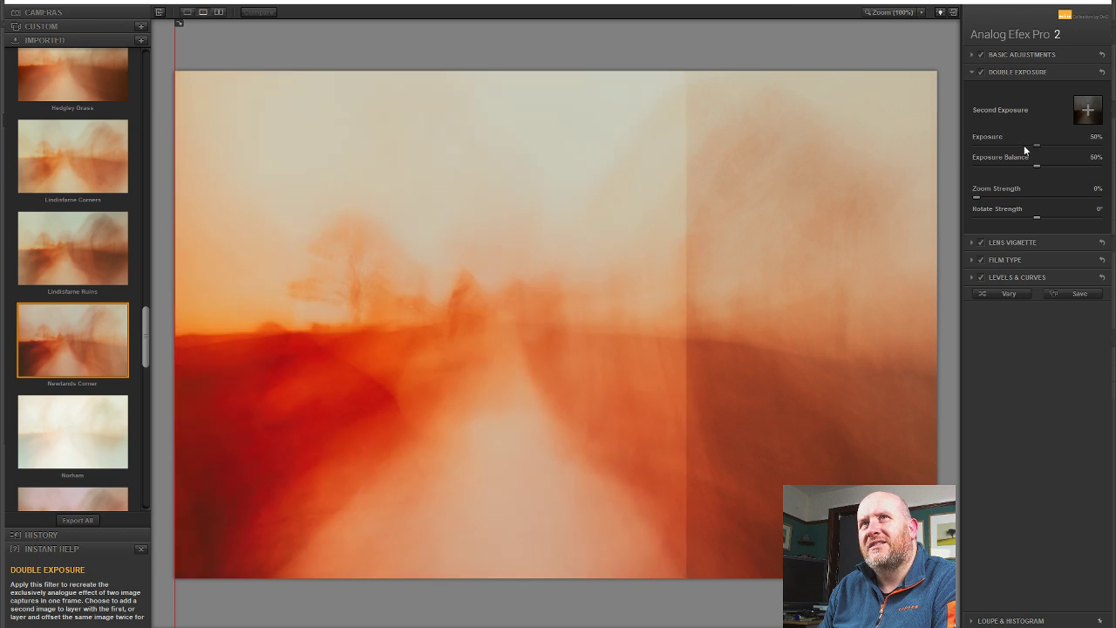
pyautogui.moveTo(1044, 165); pyautogui.dragTo(1063, 168)
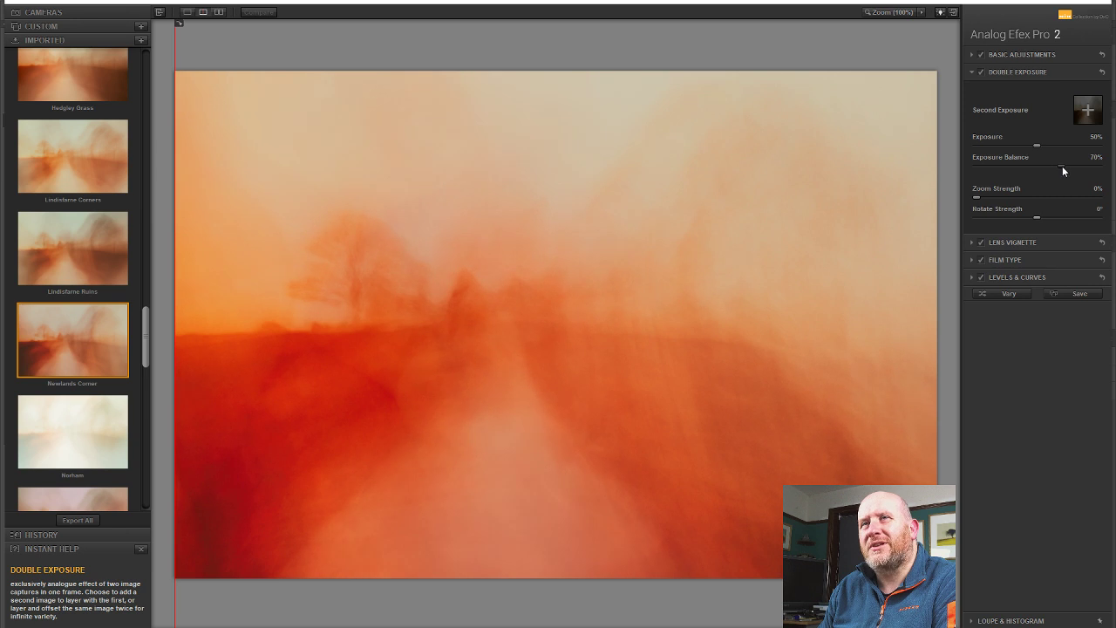
pyautogui.moveTo(1062, 166)
pyautogui.mouseDown()
pyautogui.moveTo(987, 167)
pyautogui.moveTo(1067, 164)
pyautogui.mouseUp()
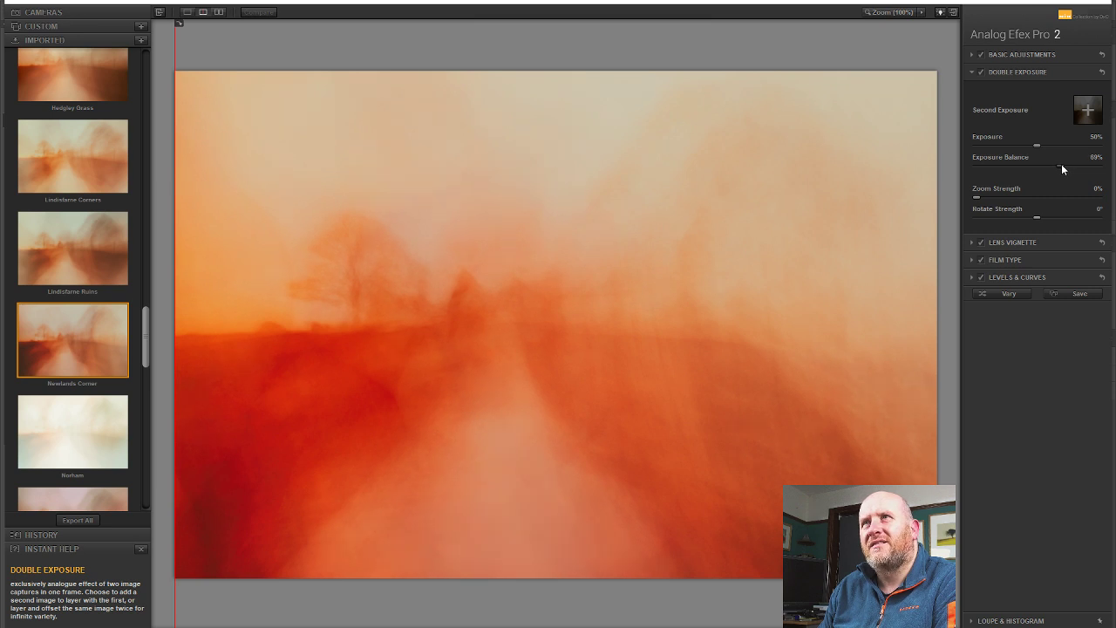
# Move the Double Exposure frame further left along the image's top edge and fine-tune its rotation.
pyautogui.moveTo(585, 333)
pyautogui.moveTo(405, 71); pyautogui.dragTo(353, 70)
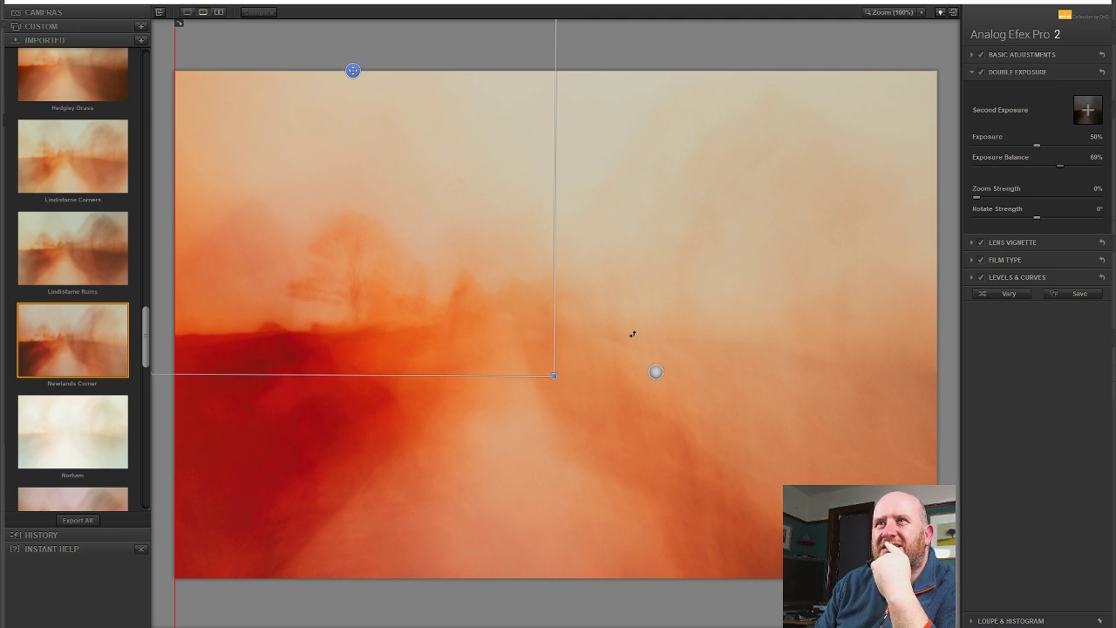
pyautogui.moveTo(580, 382)
pyautogui.mouseDown()
pyautogui.moveTo(555, 399)
pyautogui.moveTo(596, 389)
pyautogui.moveTo(584, 399)
pyautogui.mouseUp()
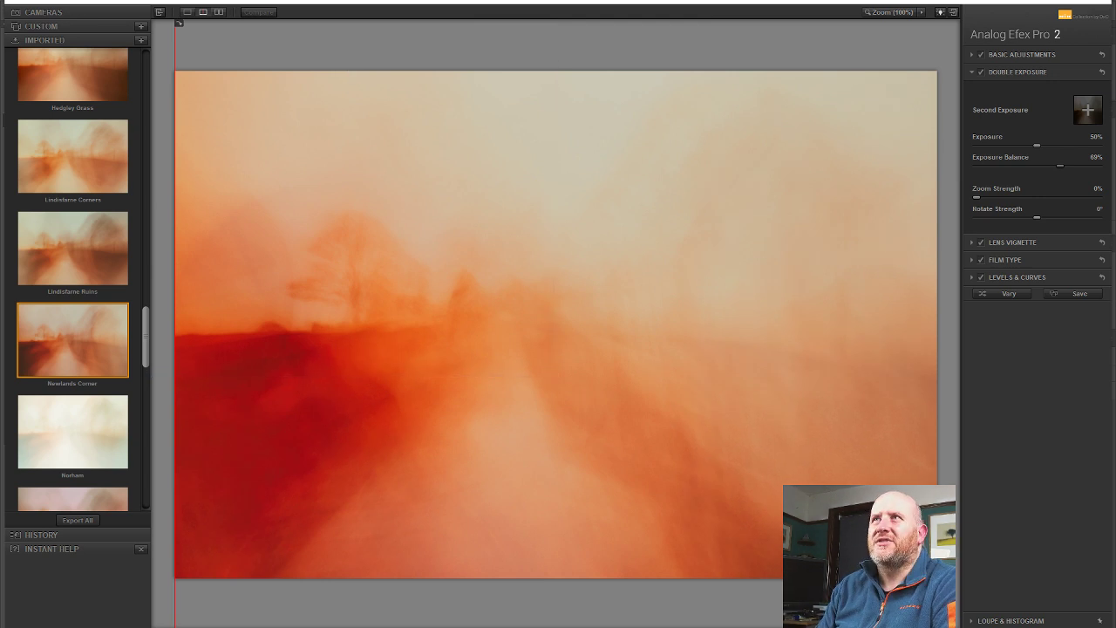
# Strengthen the lens vignette to -16% and move its centre slightly up and left in the dark lower-left field.
pyautogui.click(981, 244)
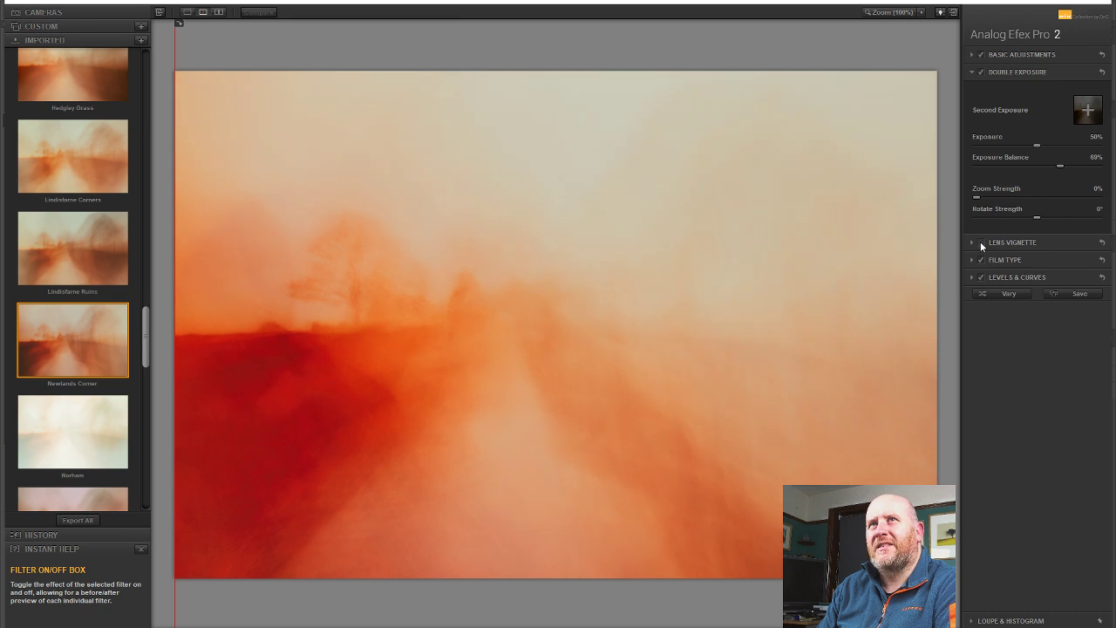
pyautogui.click(981, 243)
pyautogui.click(998, 241)
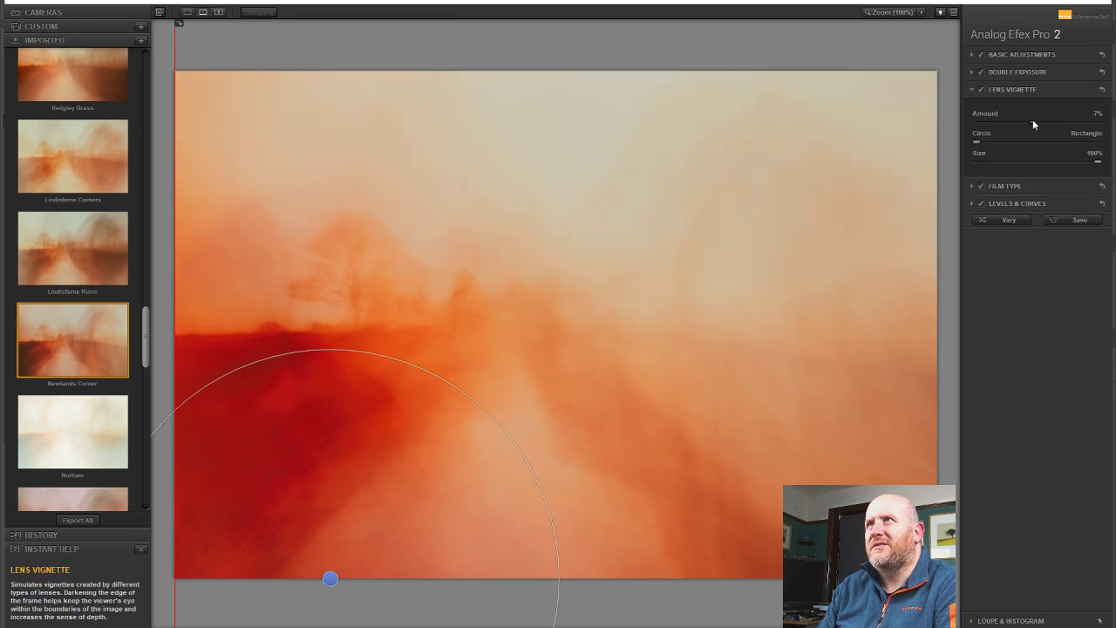
pyautogui.moveTo(1033, 121); pyautogui.dragTo(1027, 125)
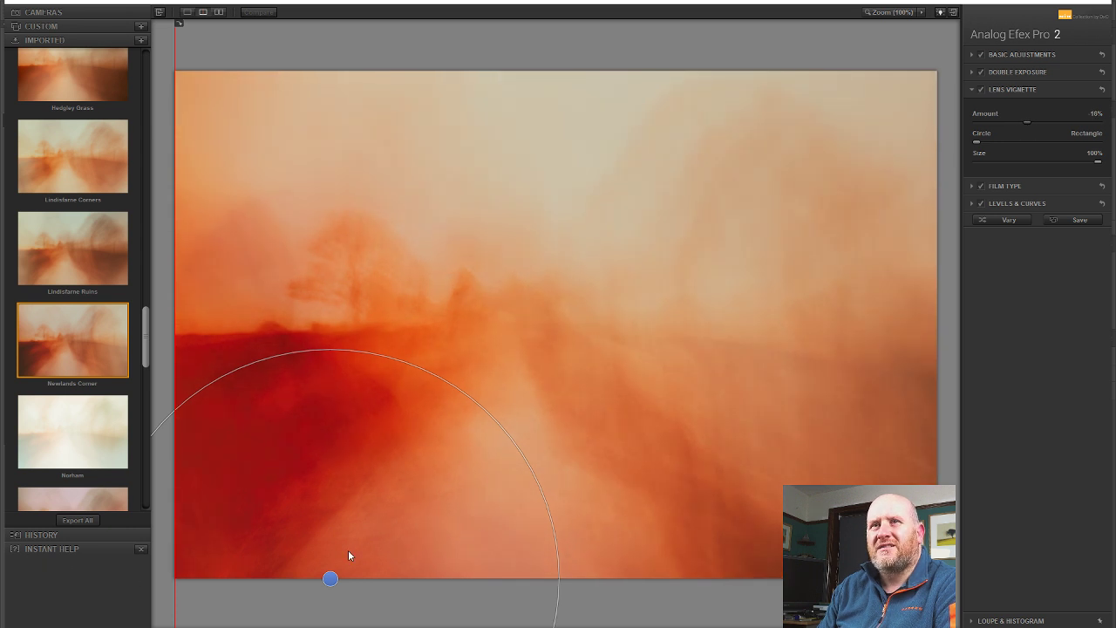
pyautogui.moveTo(330, 578); pyautogui.dragTo(292, 542)
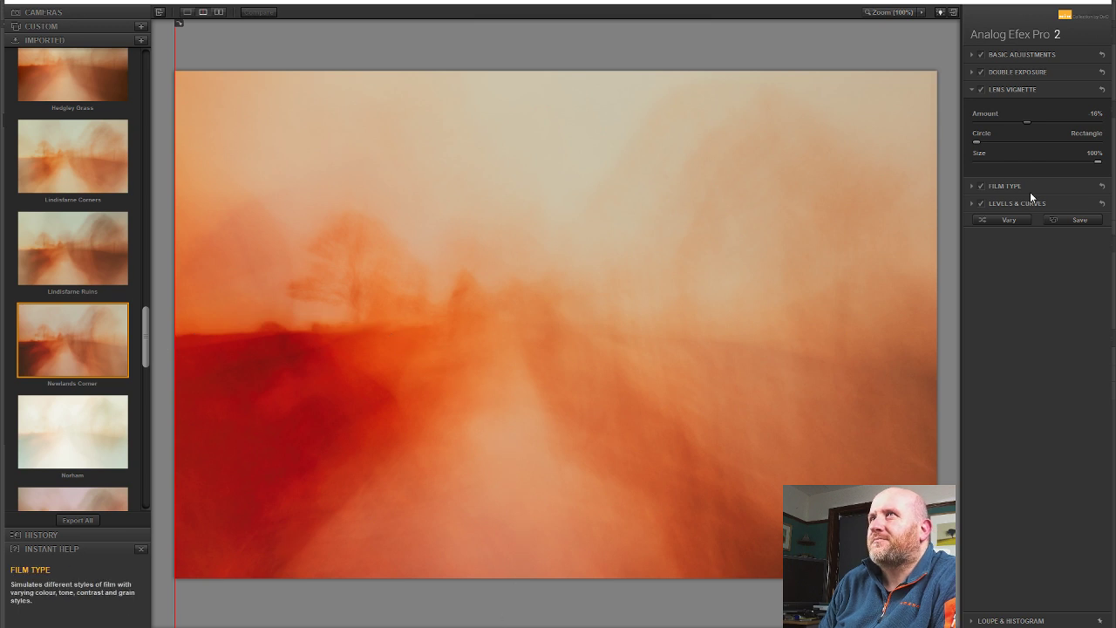
# Compare the image with and without Film Type, and push the film fade slightly further towards Faded.
pyautogui.click(982, 186)
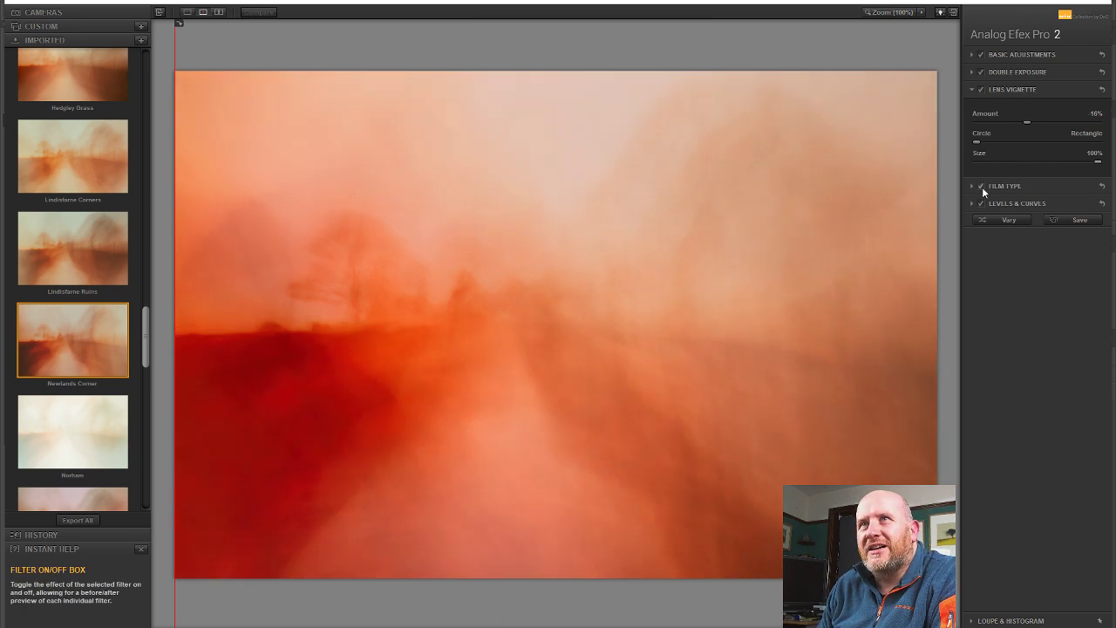
pyautogui.click(982, 186)
pyautogui.click(1001, 187)
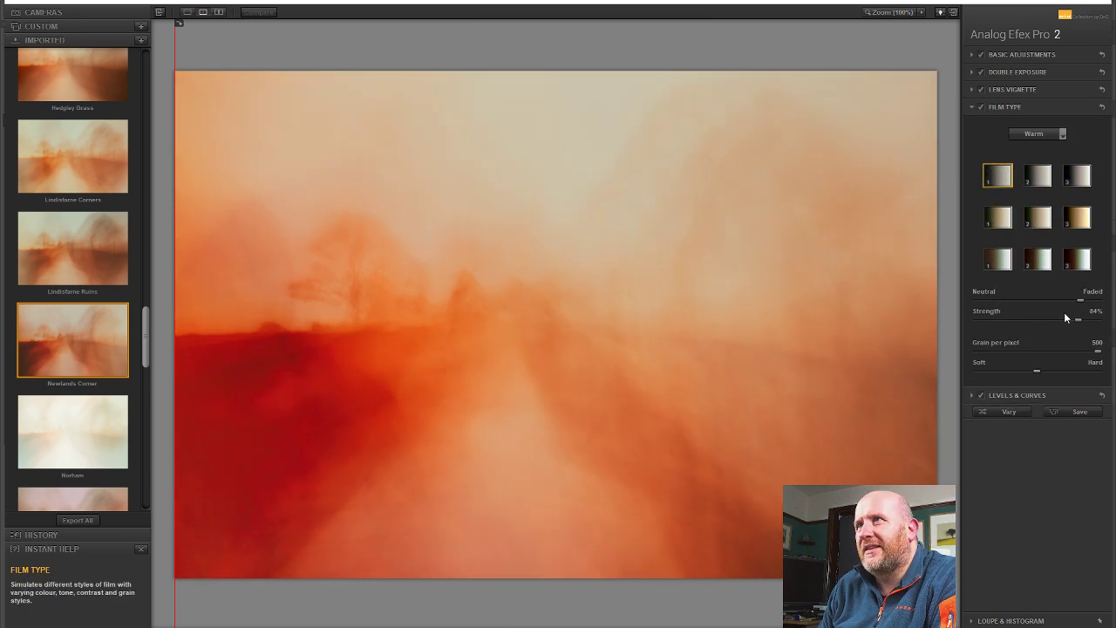
pyautogui.doubleClick(1080, 301)
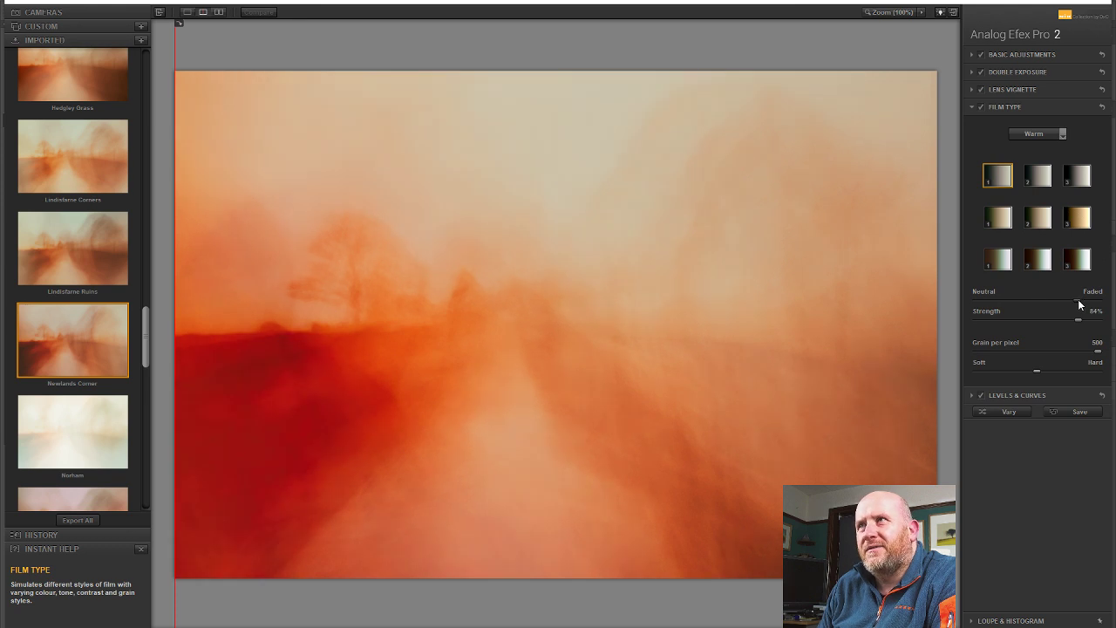
pyautogui.moveTo(1080, 304)
pyautogui.mouseDown()
pyautogui.moveTo(947, 304)
pyautogui.moveTo(1101, 302)
pyautogui.moveTo(1015, 325)
pyautogui.moveTo(1105, 331)
pyautogui.moveTo(1085, 326)
pyautogui.mouseUp()
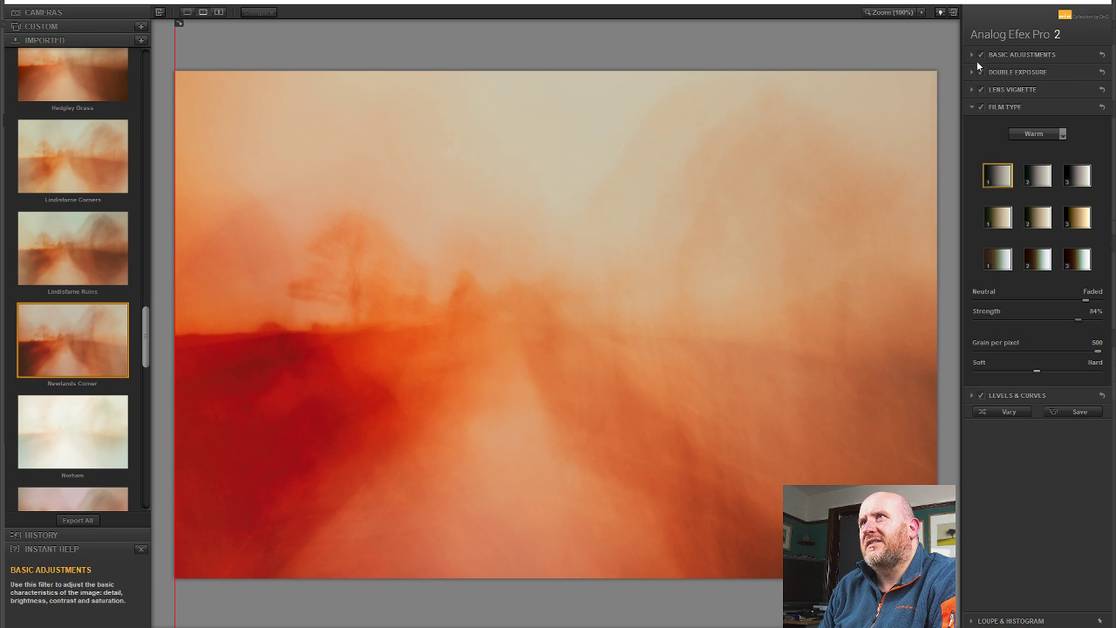
# In Basic Adjustments, reset Saturation to 0% and set Brightness to 19%.
pyautogui.click(998, 394)
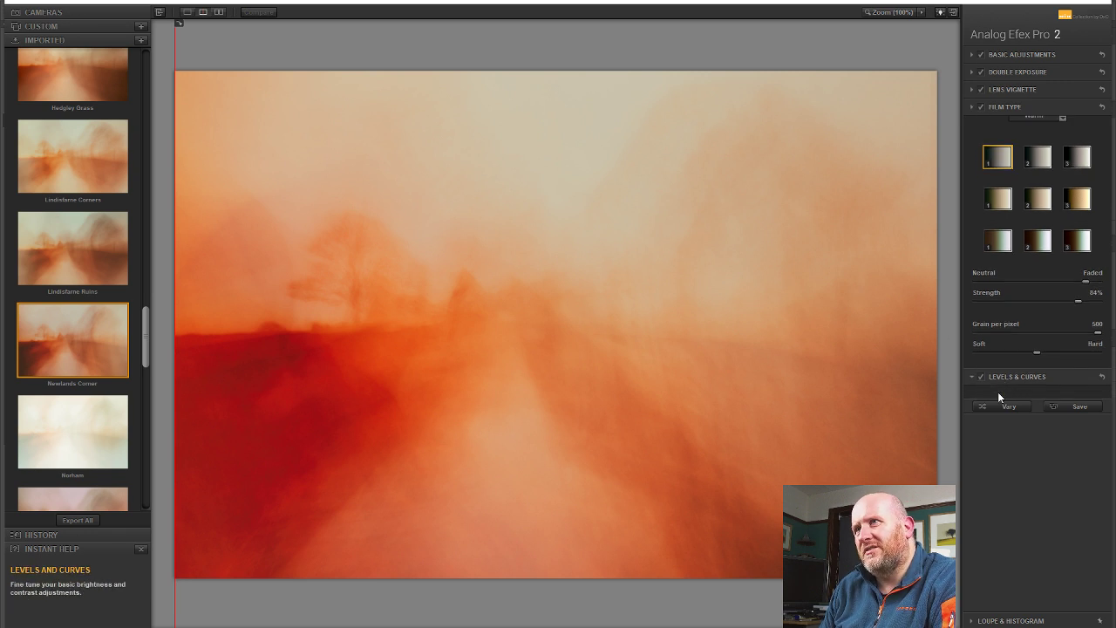
pyautogui.click(1019, 49)
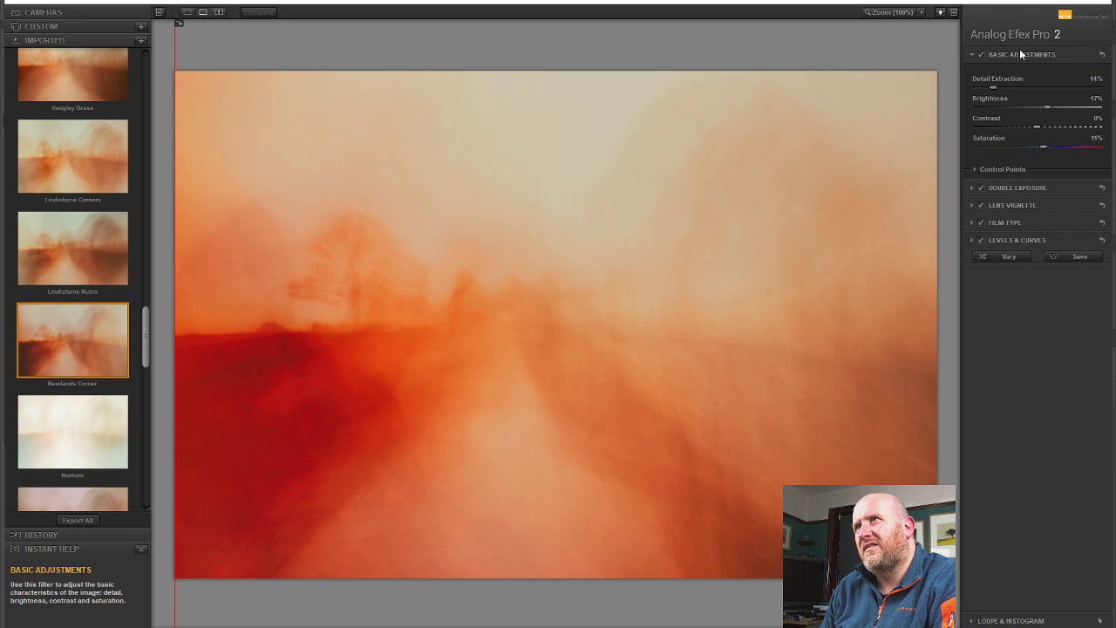
pyautogui.doubleClick(1040, 145)
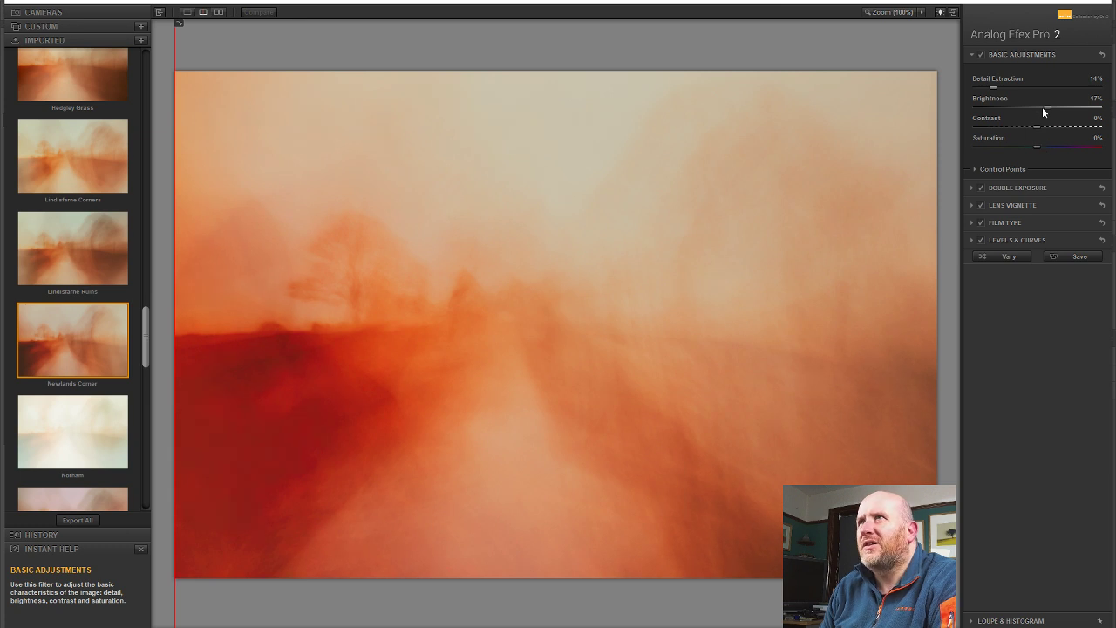
pyautogui.doubleClick(1045, 105)
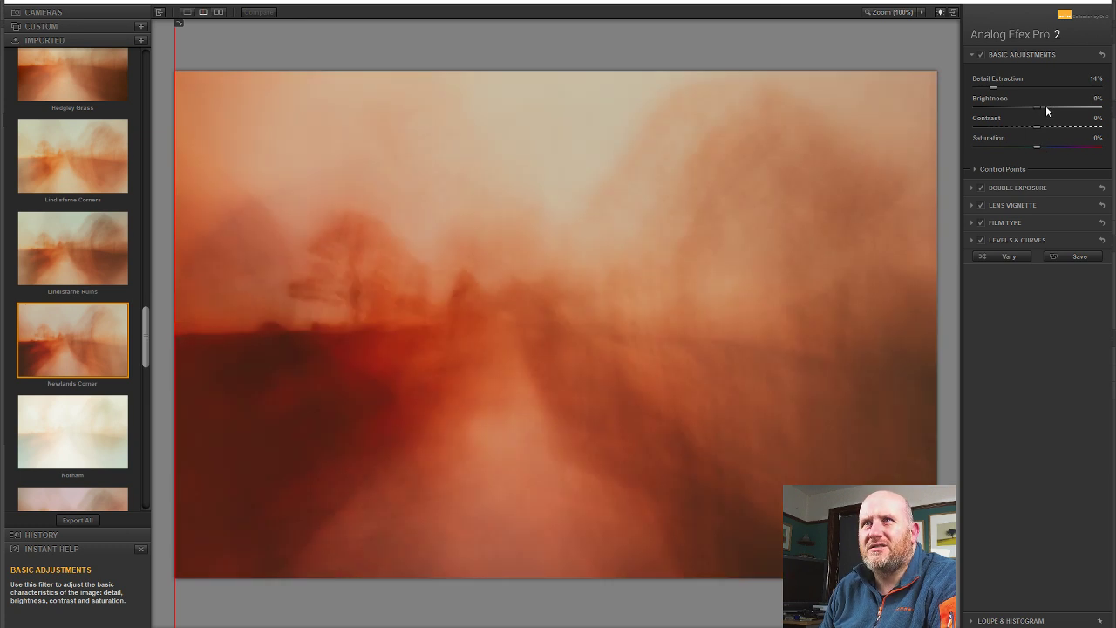
pyautogui.click(1045, 106)
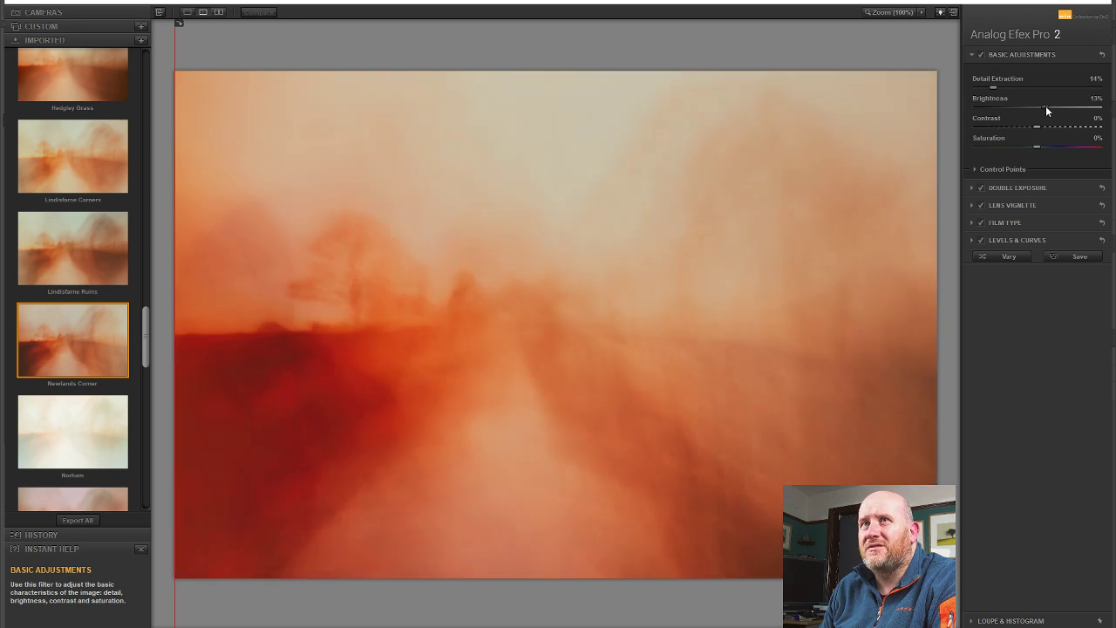
pyautogui.moveTo(1047, 105); pyautogui.dragTo(1050, 106)
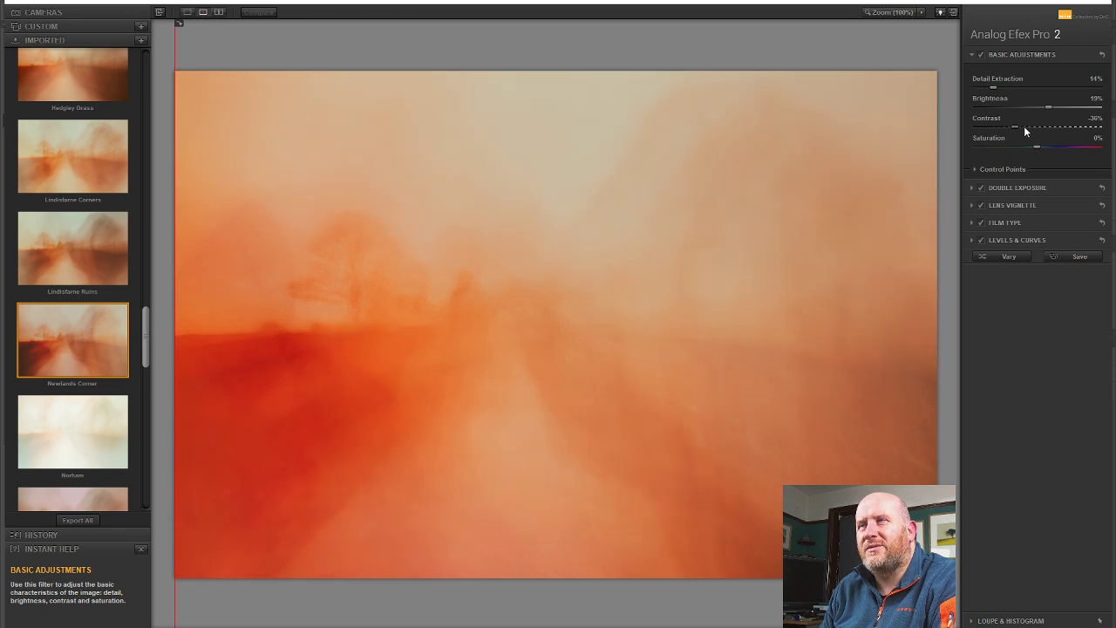
# Set the Basic Adjustments Contrast to -6% and Detail Extraction to 17%.
pyautogui.moveTo(1017, 129)
pyautogui.mouseDown()
pyautogui.moveTo(1078, 126)
pyautogui.moveTo(1036, 127)
pyautogui.mouseUp()
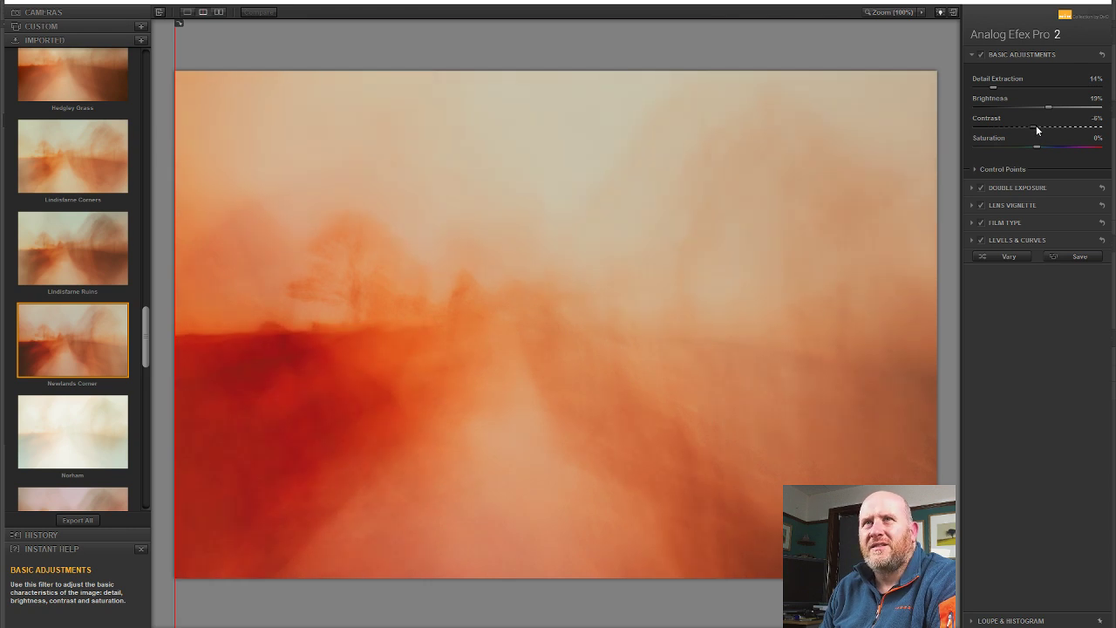
pyautogui.moveTo(994, 87); pyautogui.dragTo(922, 92)
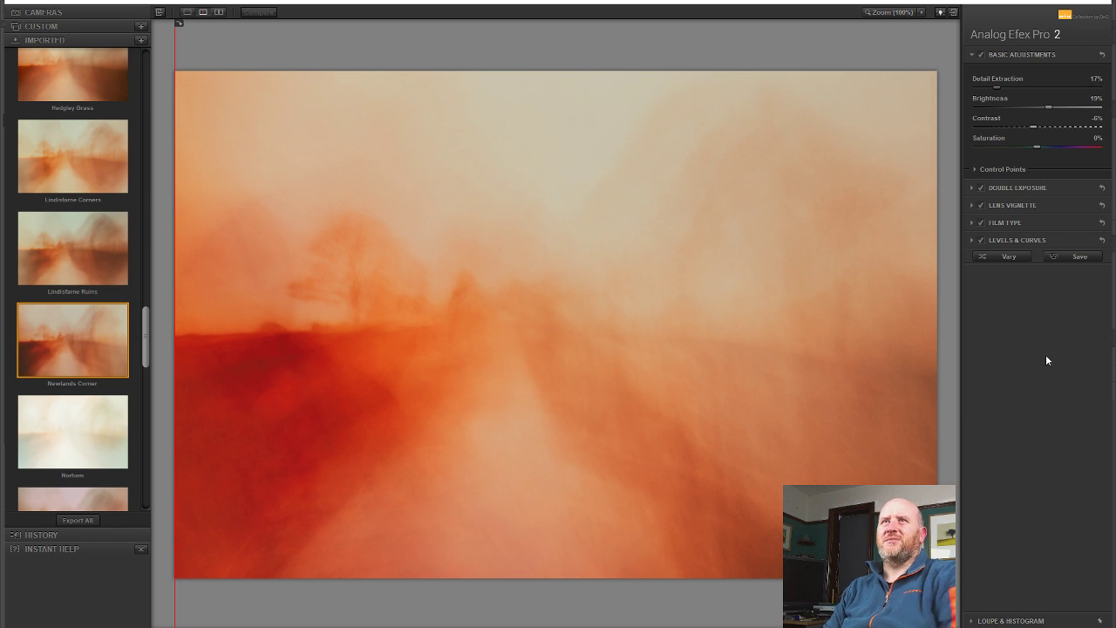
# Try the first Warm film variations of the second and third rows, and return to the first one in the top row.
pyautogui.click(990, 223)
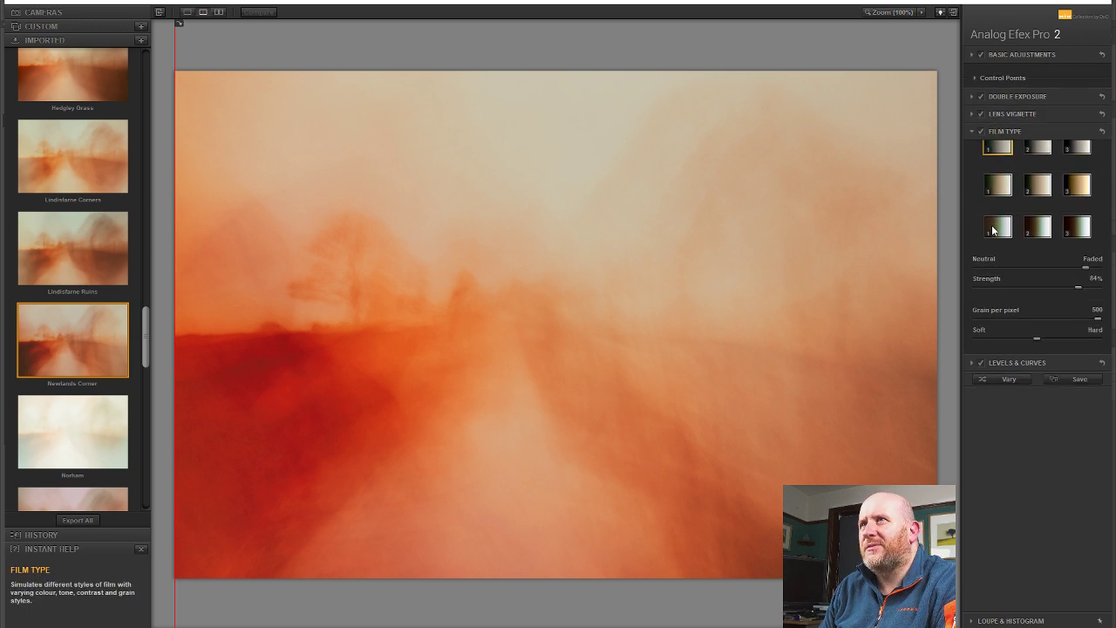
pyautogui.click(1001, 223)
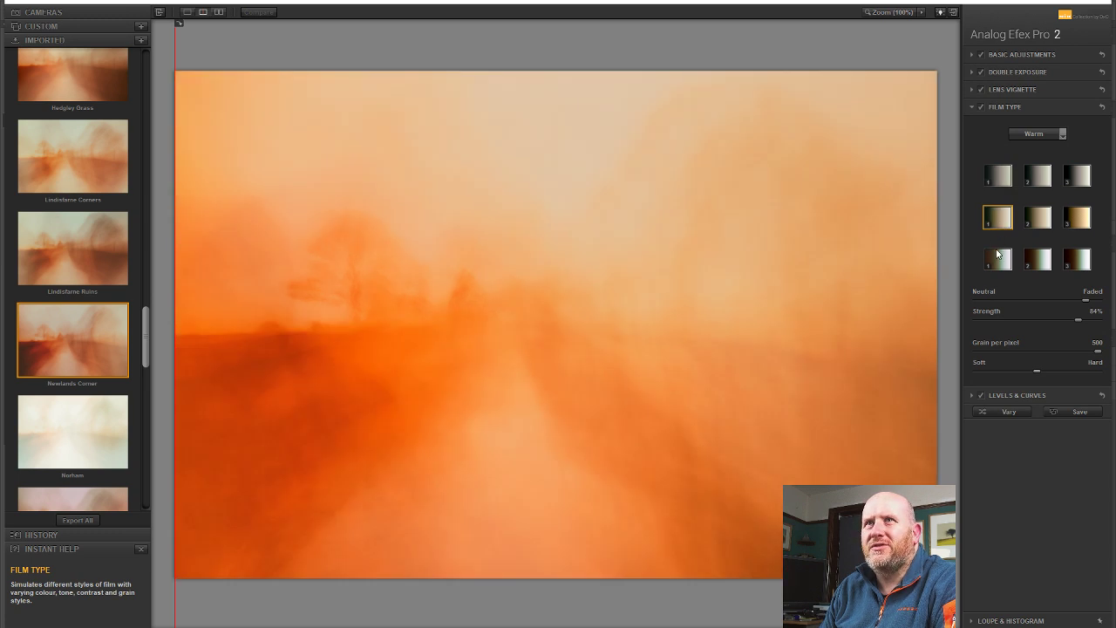
pyautogui.click(999, 254)
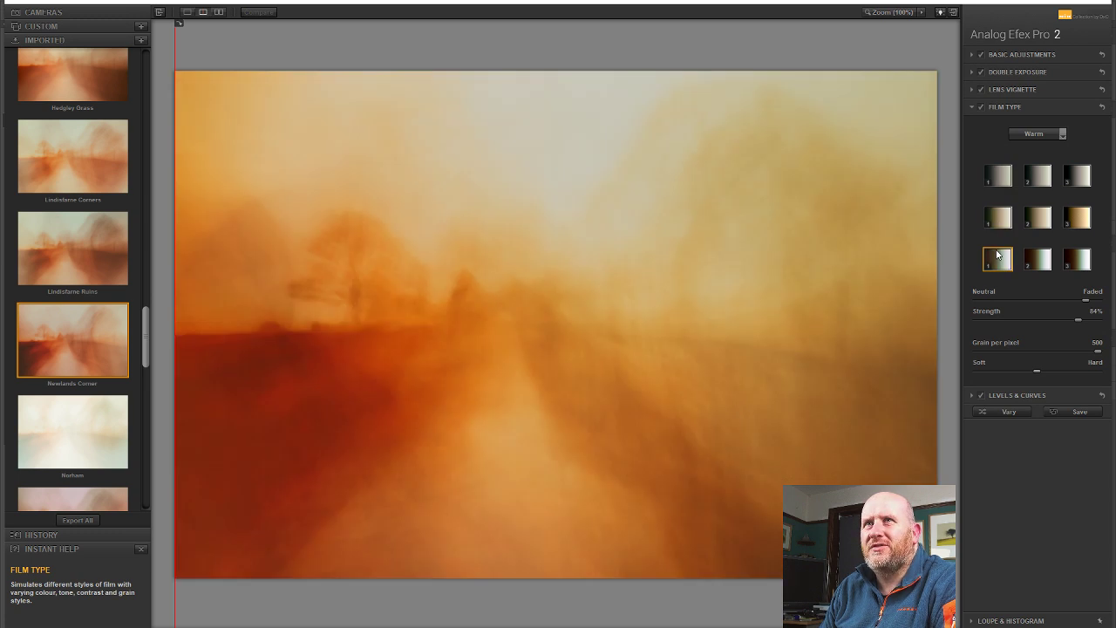
pyautogui.click(999, 178)
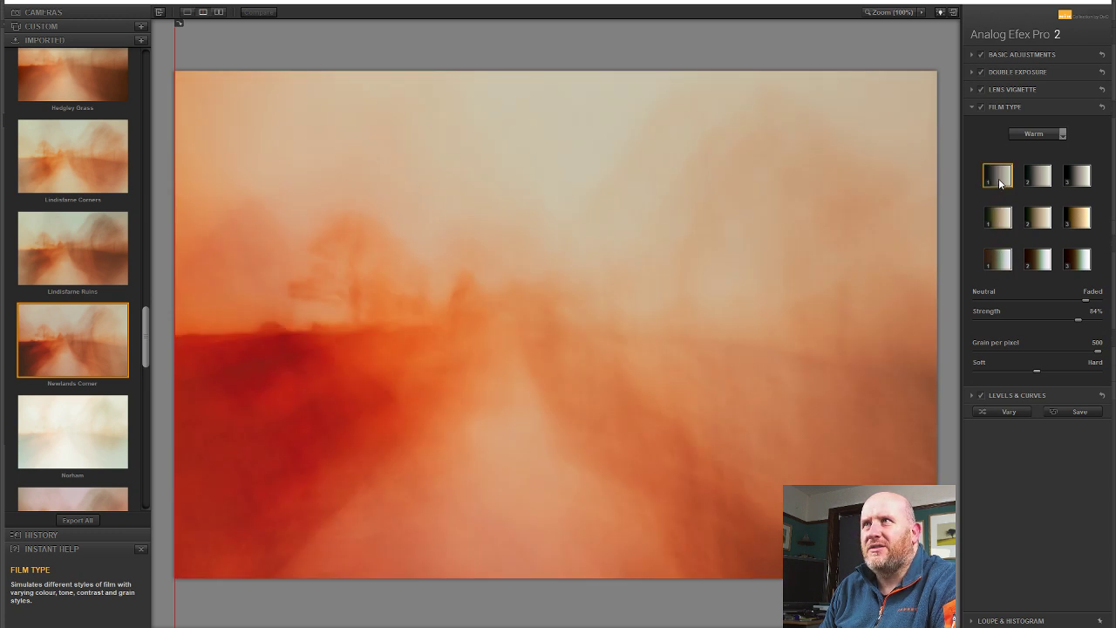
# Compare the image with and without Levels & Curves, and lower the RGB curve's black point to the bottom of the graph.
pyautogui.click(1017, 395)
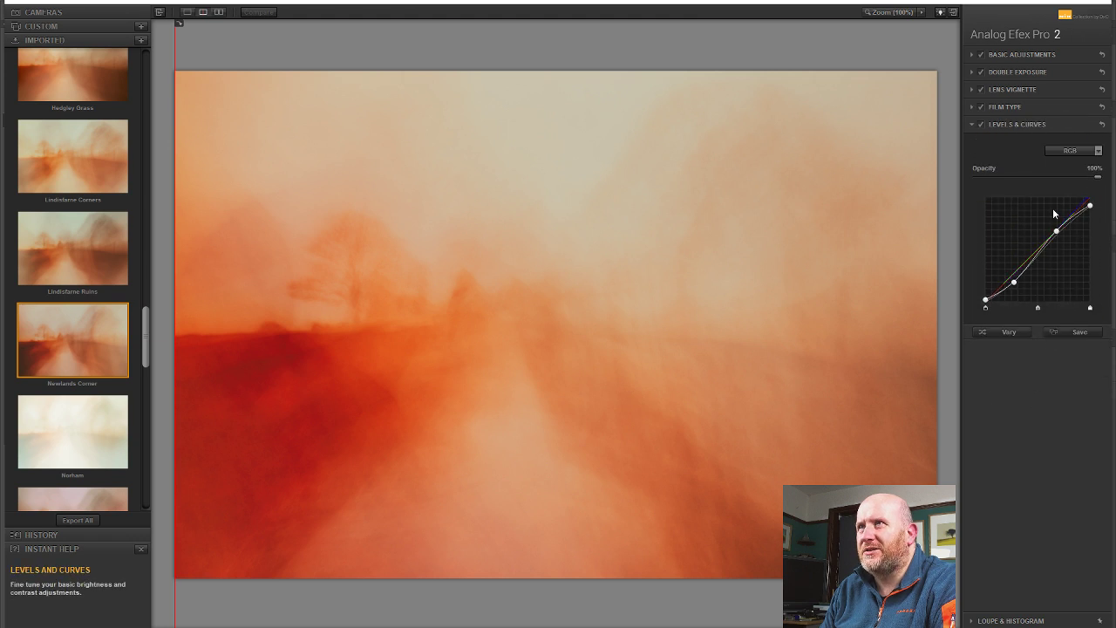
pyautogui.click(980, 124)
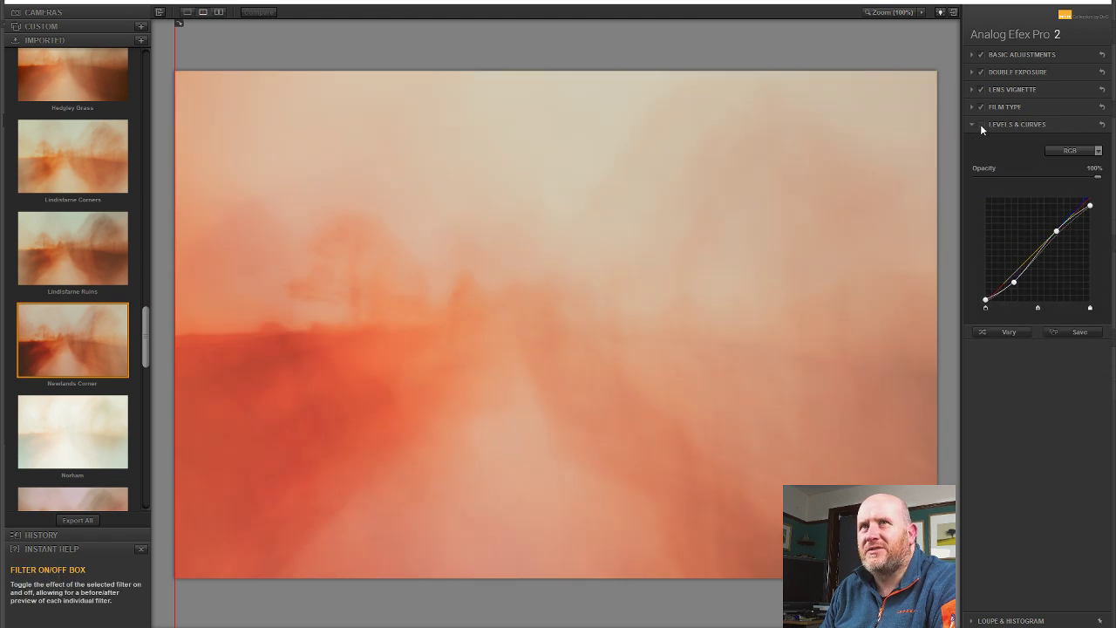
pyautogui.click(980, 124)
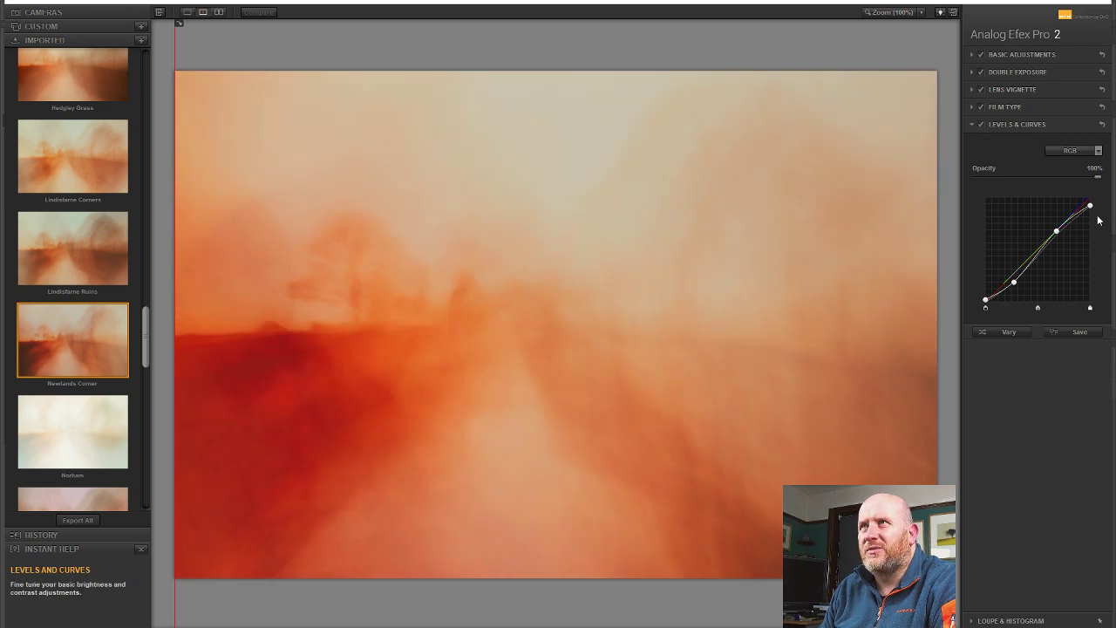
pyautogui.moveTo(1090, 205); pyautogui.dragTo(1093, 208)
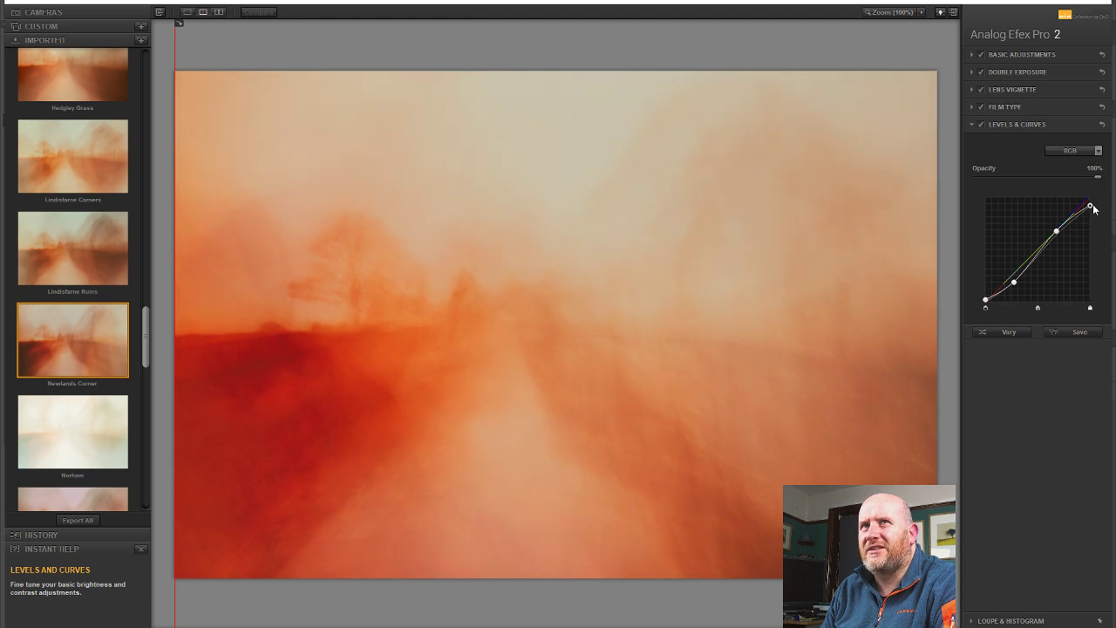
pyautogui.moveTo(985, 299); pyautogui.dragTo(973, 320)
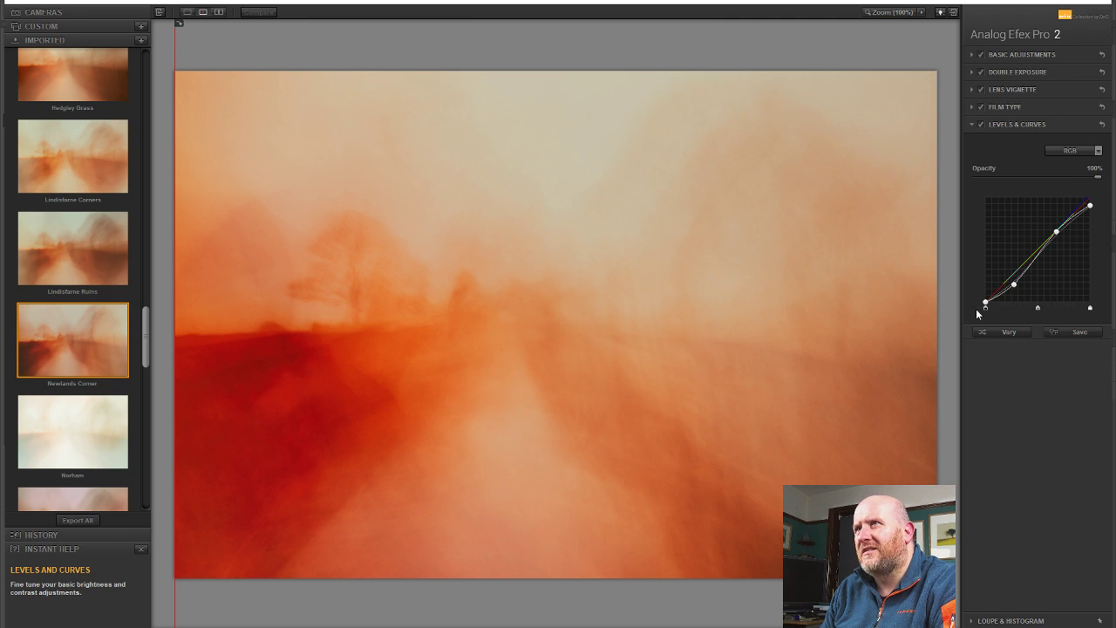
# Nudge the middle point of the Blue curve slightly and apply the Analog Efex Pro 2 filter to the composite.
pyautogui.click(1059, 151)
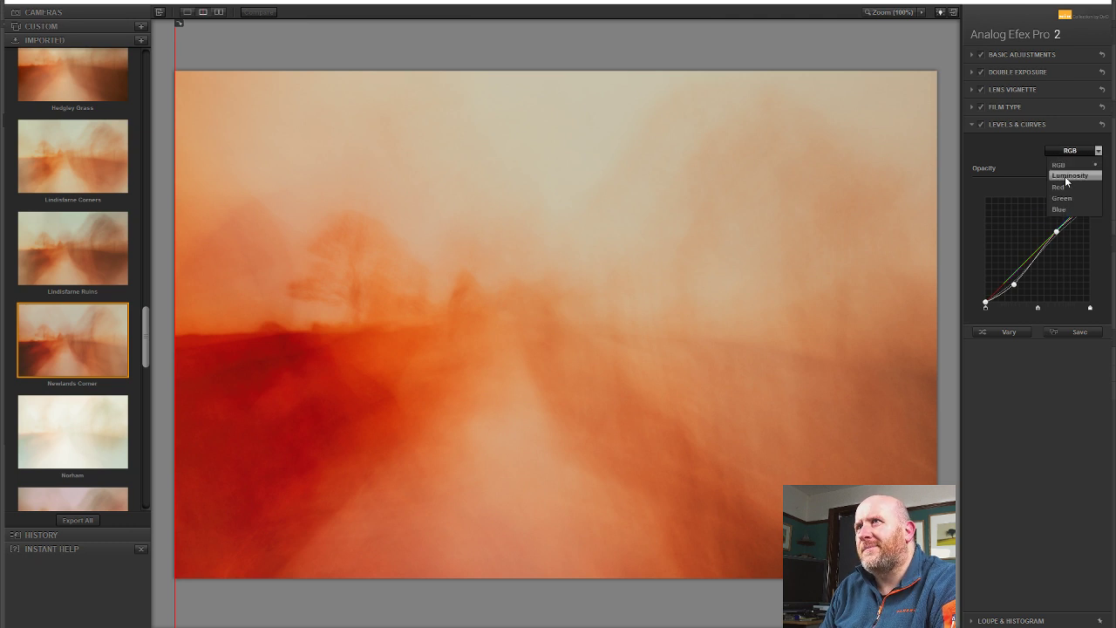
pyautogui.click(1059, 210)
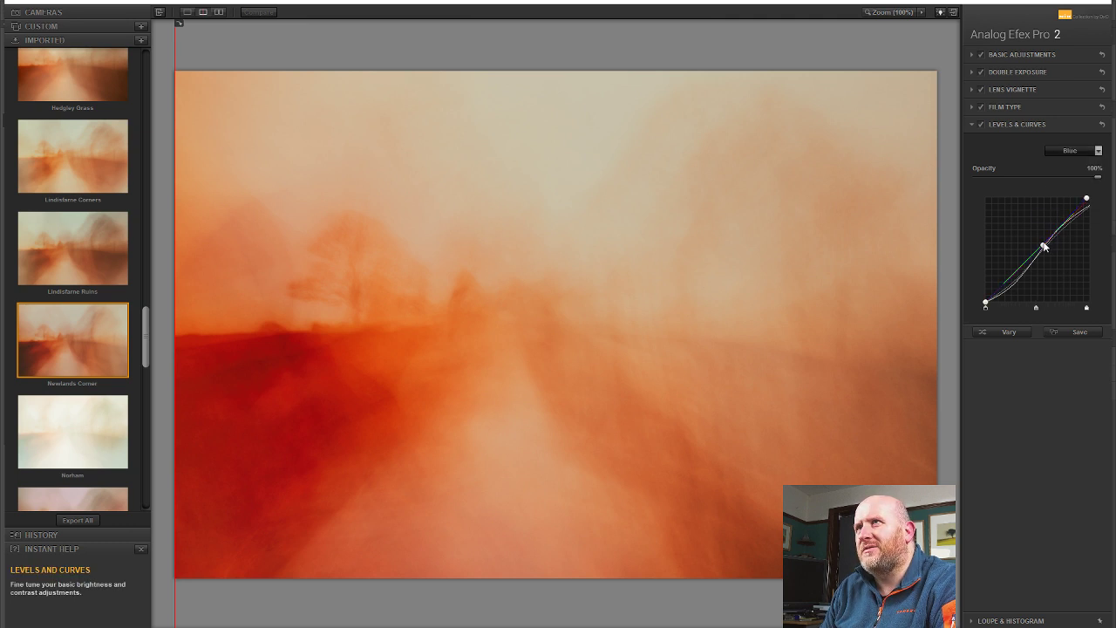
pyautogui.moveTo(1044, 247); pyautogui.dragTo(1045, 248)
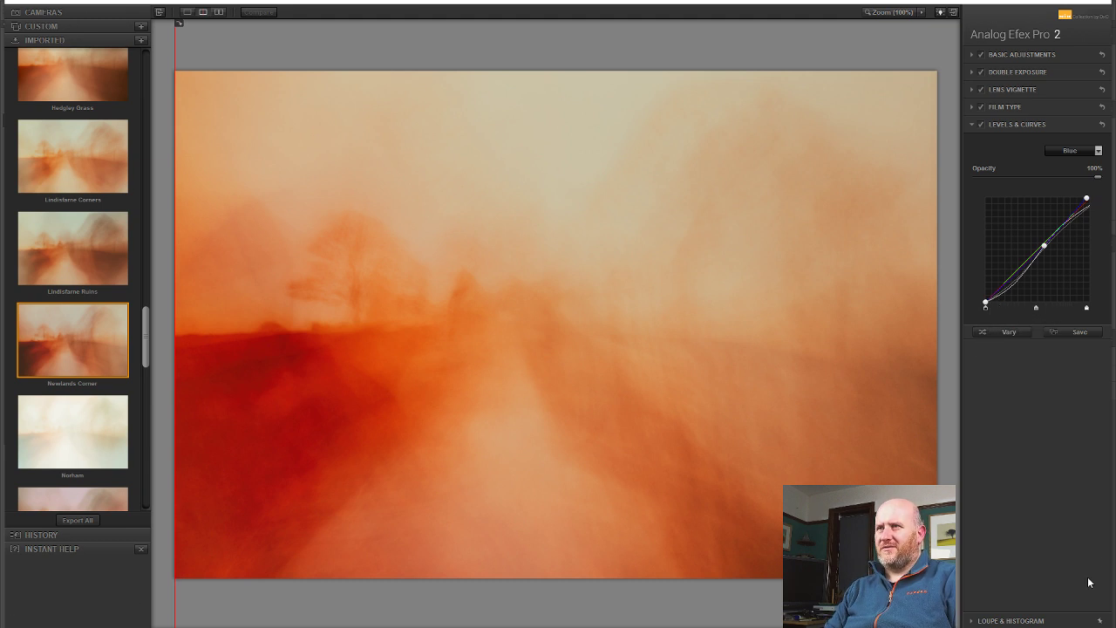
pyautogui.click(1080, 618)
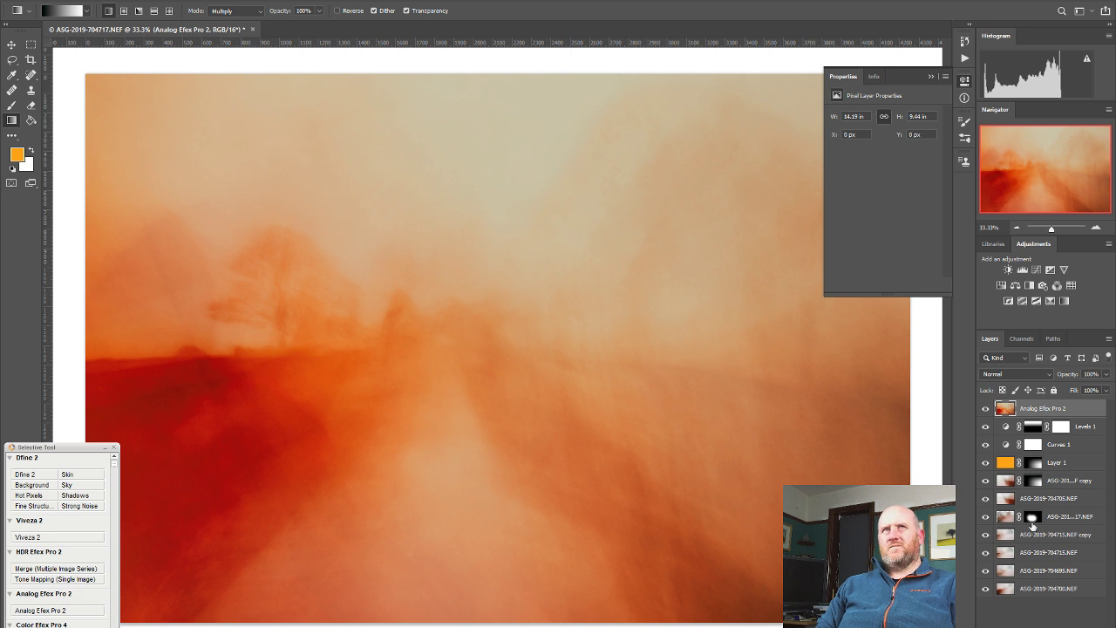
# Try a 1:1 square crop shifted towards the tree and dark red field on the image's left side.
pyautogui.click(30, 61)
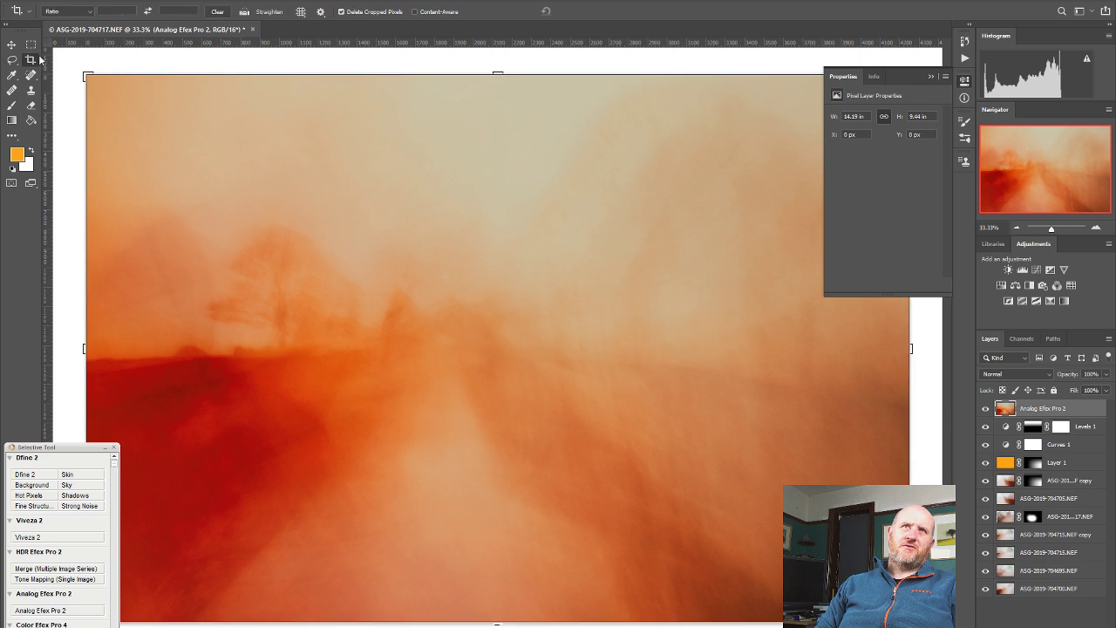
pyautogui.click(62, 12)
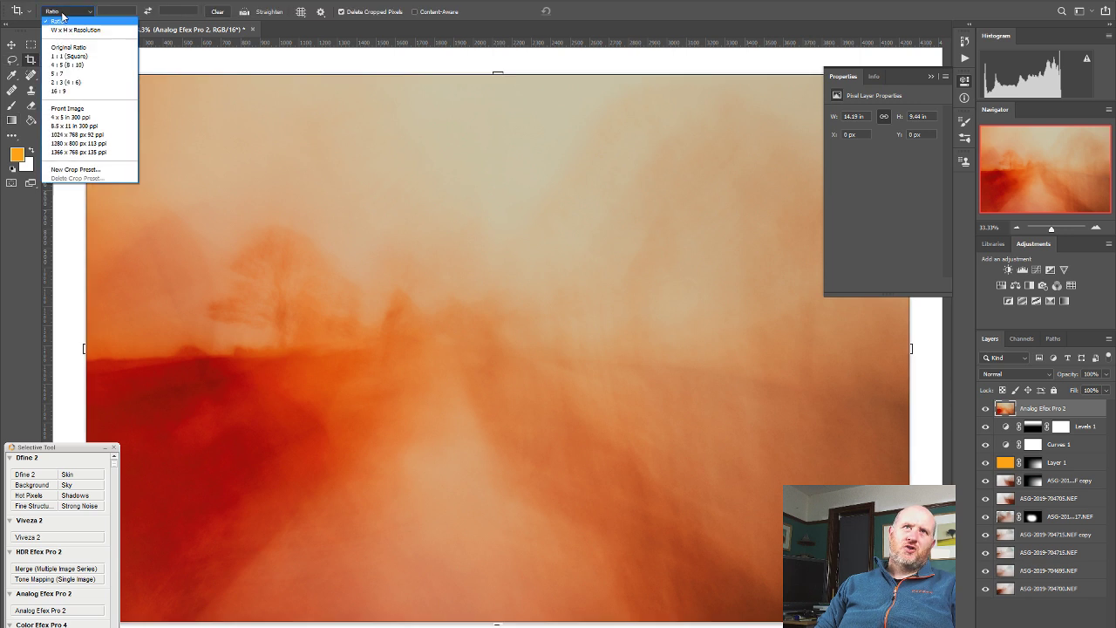
pyautogui.click(68, 55)
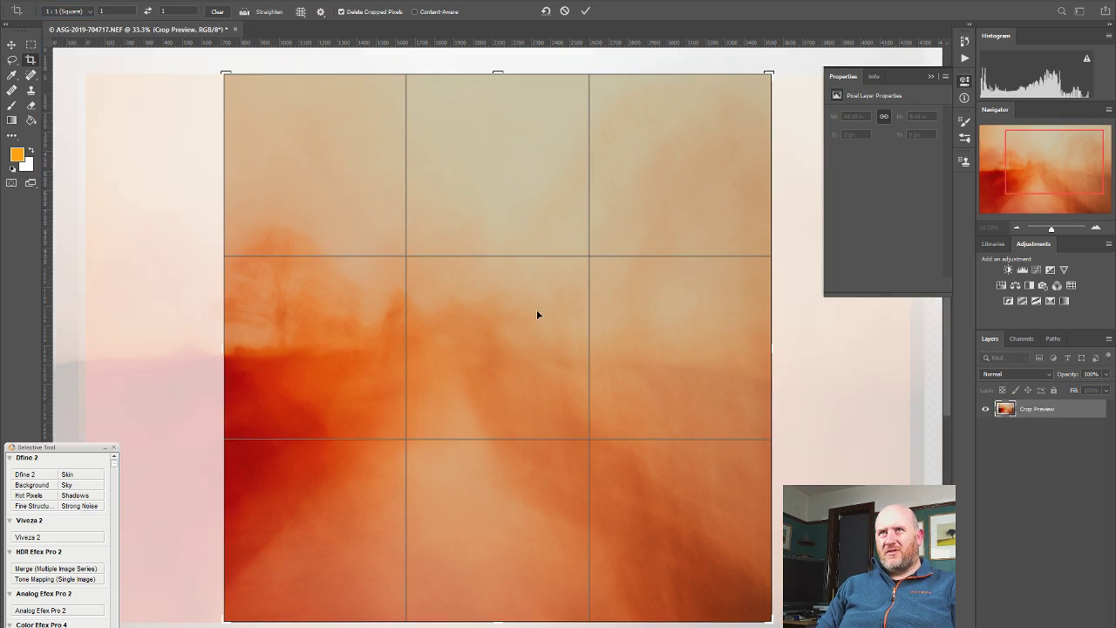
pyautogui.moveTo(538, 314); pyautogui.dragTo(655, 309)
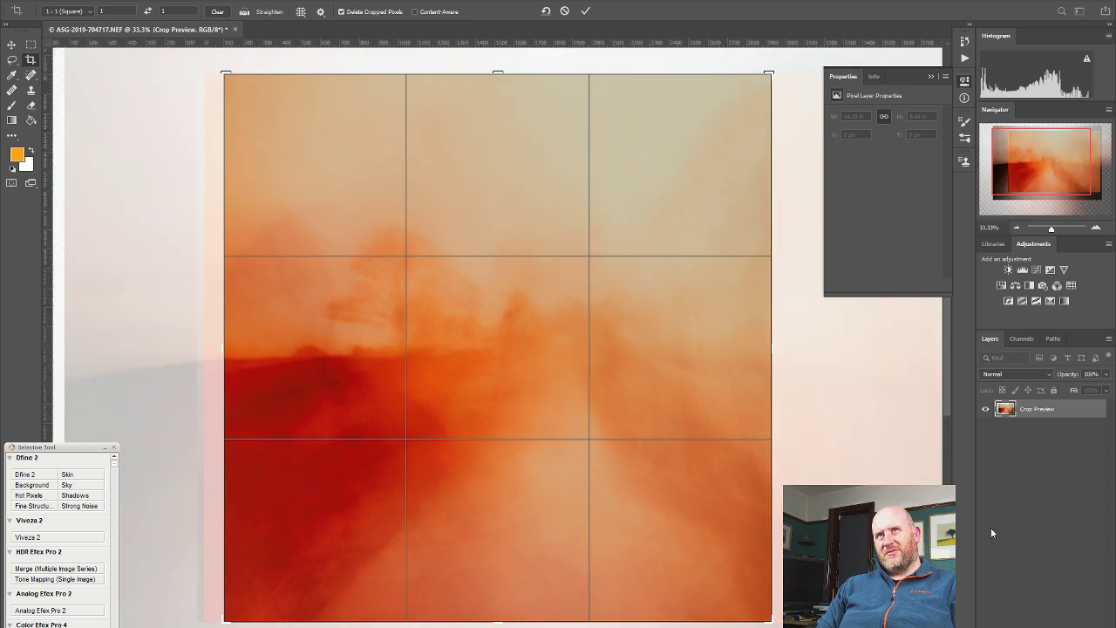
pyautogui.press('Escape')
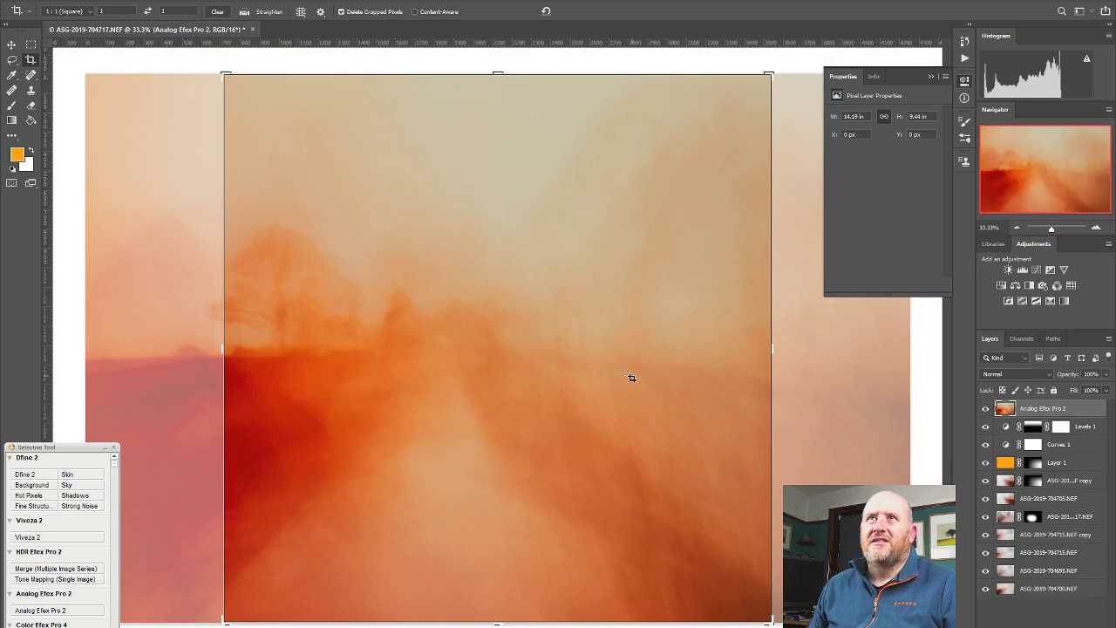
pyautogui.click(12, 44)
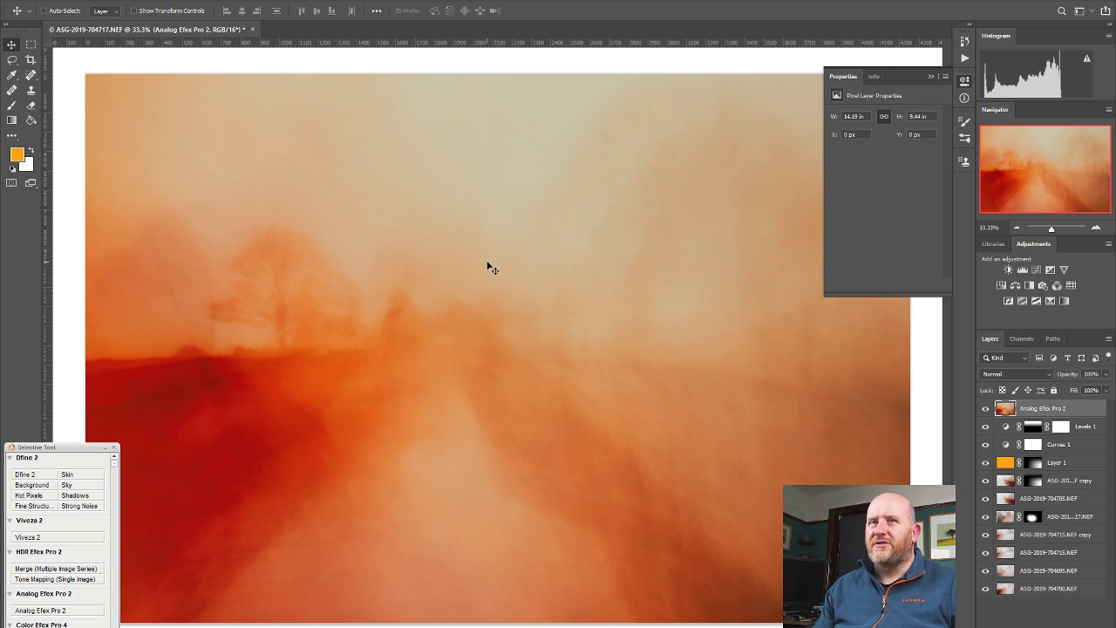
# Open the composite in Viveza 2, move the preview divider off the image's left edge, and set the global Hue to 11°.
pyautogui.click(26, 538)
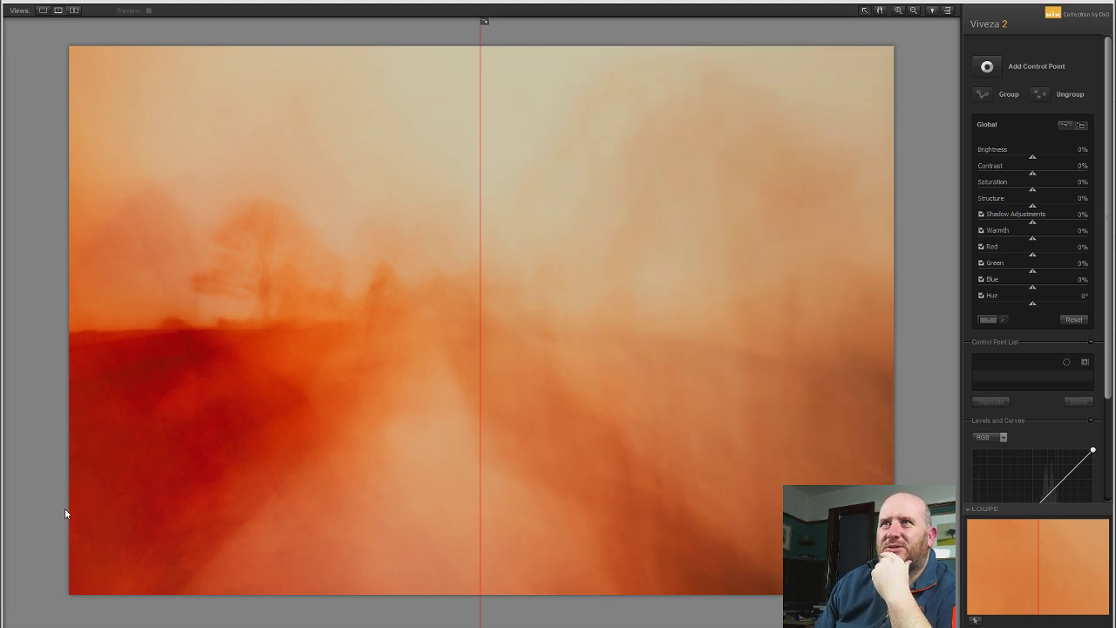
pyautogui.moveTo(481, 403); pyautogui.dragTo(47, 366)
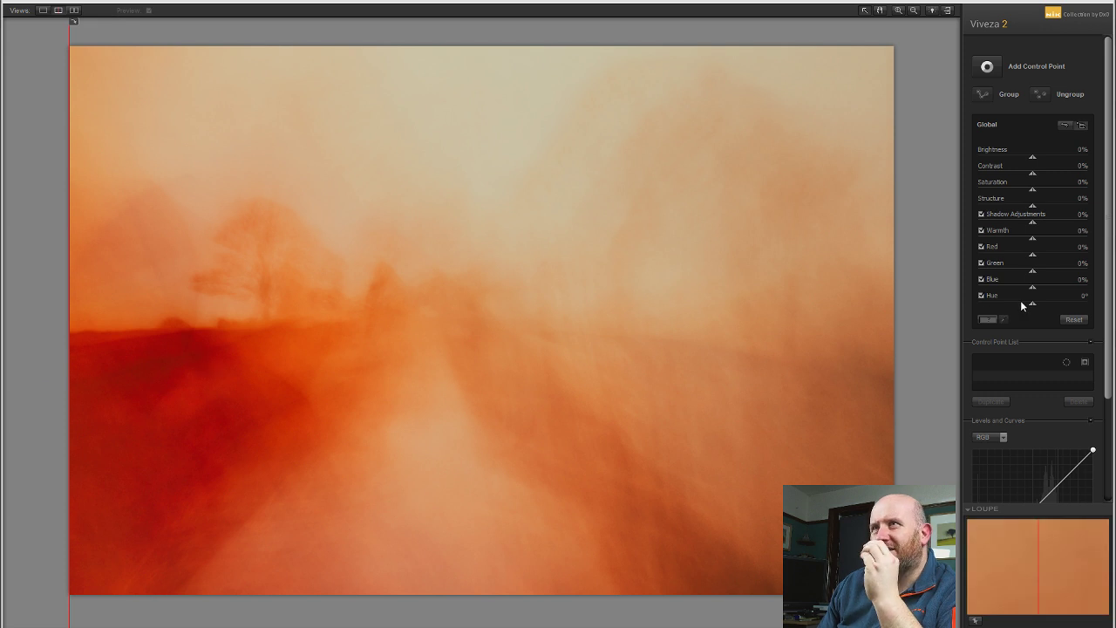
pyautogui.moveTo(1032, 303); pyautogui.dragTo(1038, 302)
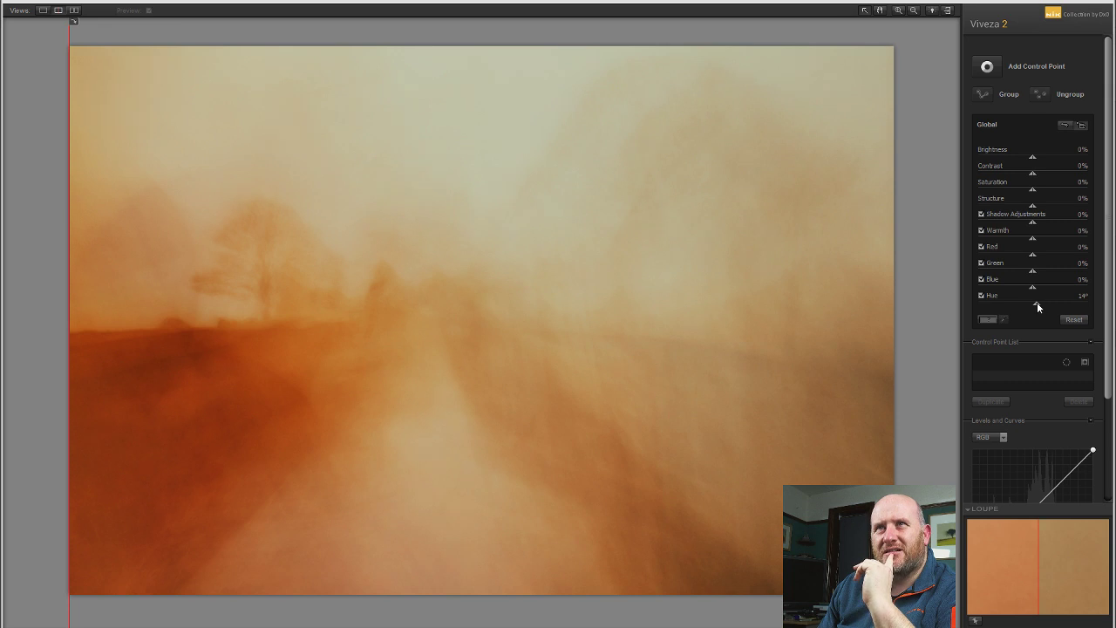
pyautogui.moveTo(1037, 302); pyautogui.dragTo(1036, 304)
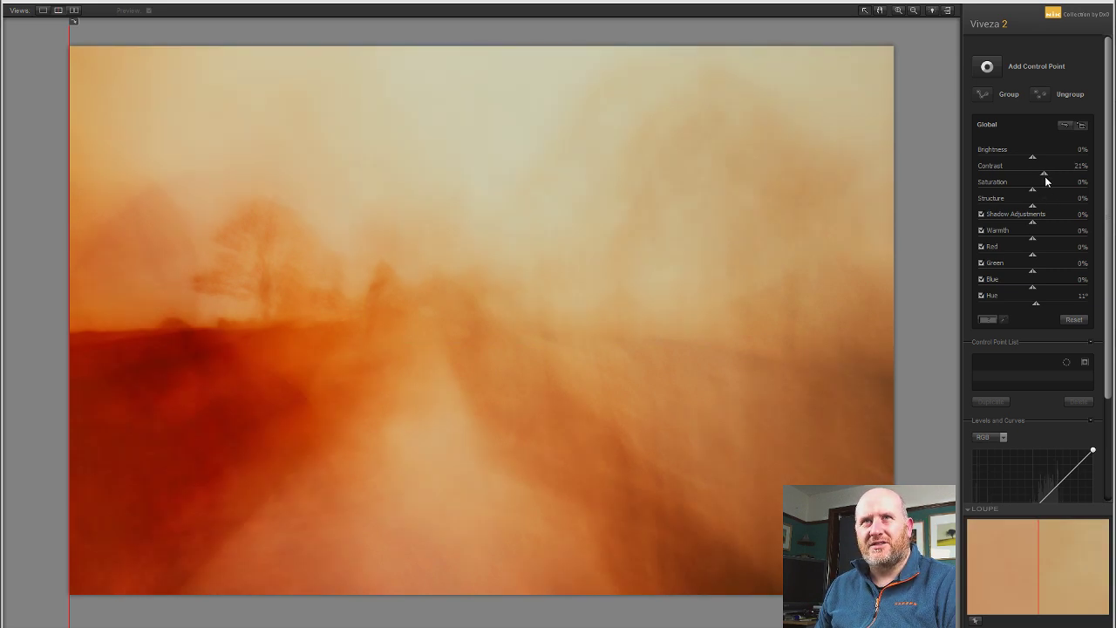
# Try different global Contrast, Structure and Shadow Adjustments values, returning each of them to 0%.
pyautogui.moveTo(1044, 176); pyautogui.dragTo(1020, 179)
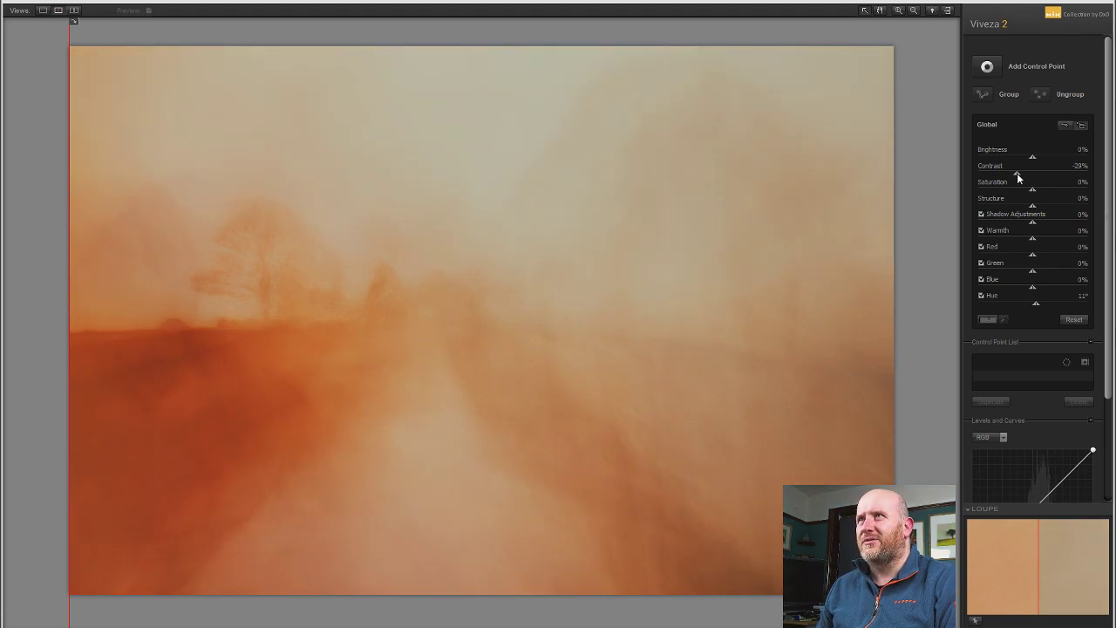
pyautogui.doubleClick(1018, 172)
pyautogui.moveTo(1032, 206)
pyautogui.mouseDown()
pyautogui.moveTo(1010, 209)
pyautogui.moveTo(1045, 208)
pyautogui.mouseUp()
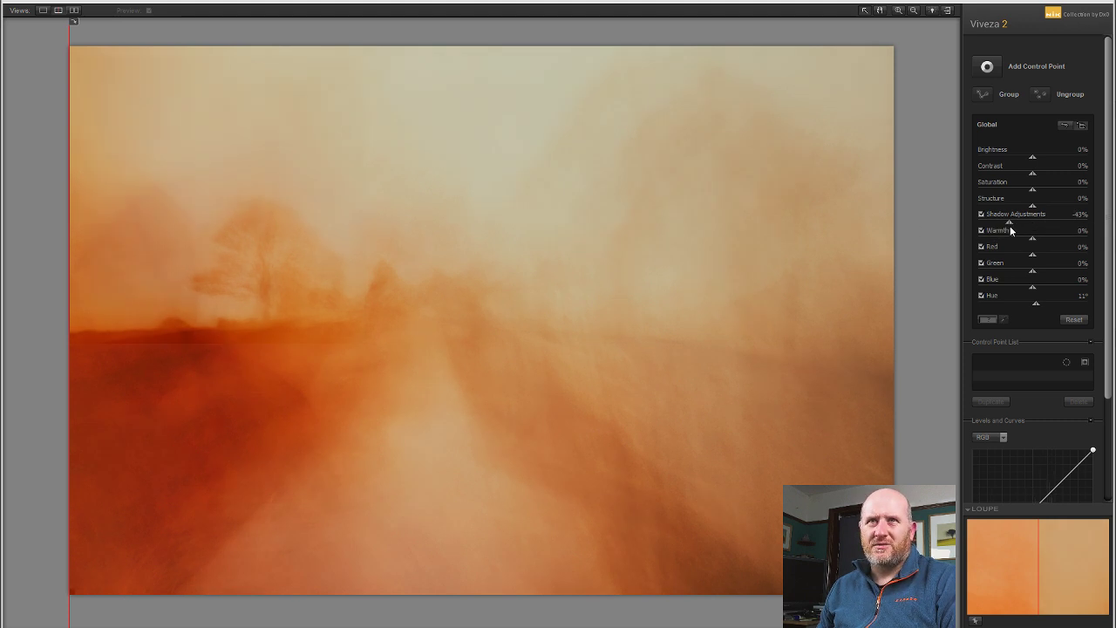
pyautogui.moveTo(1011, 226); pyautogui.dragTo(1037, 228)
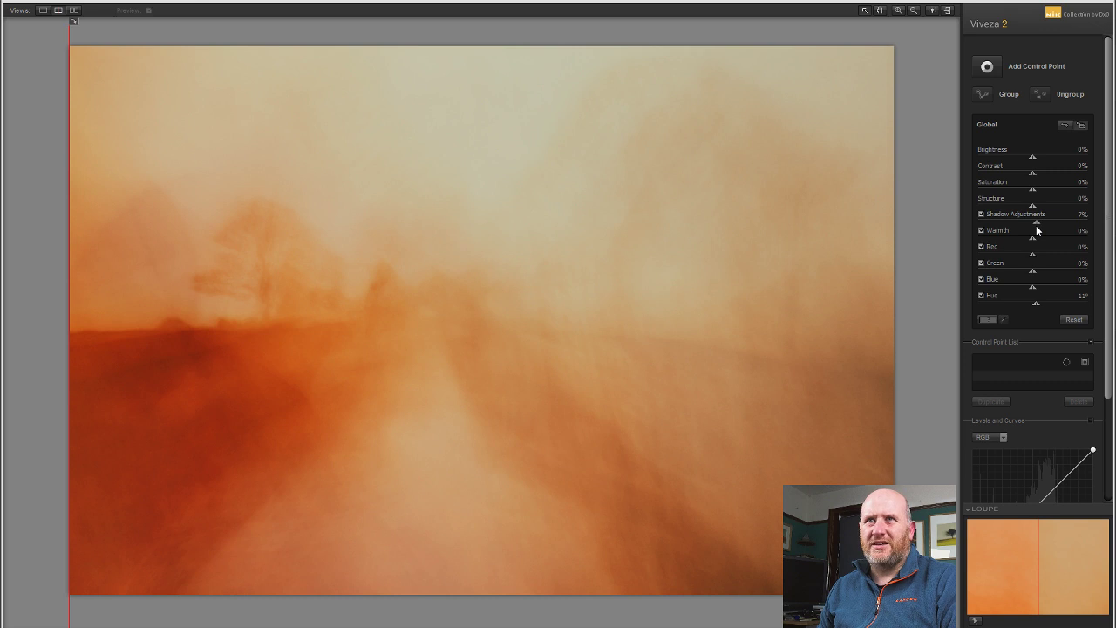
pyautogui.moveTo(1031, 235)
pyautogui.mouseDown()
pyautogui.moveTo(1012, 241)
pyautogui.moveTo(1042, 242)
pyautogui.moveTo(1032, 238)
pyautogui.mouseUp()
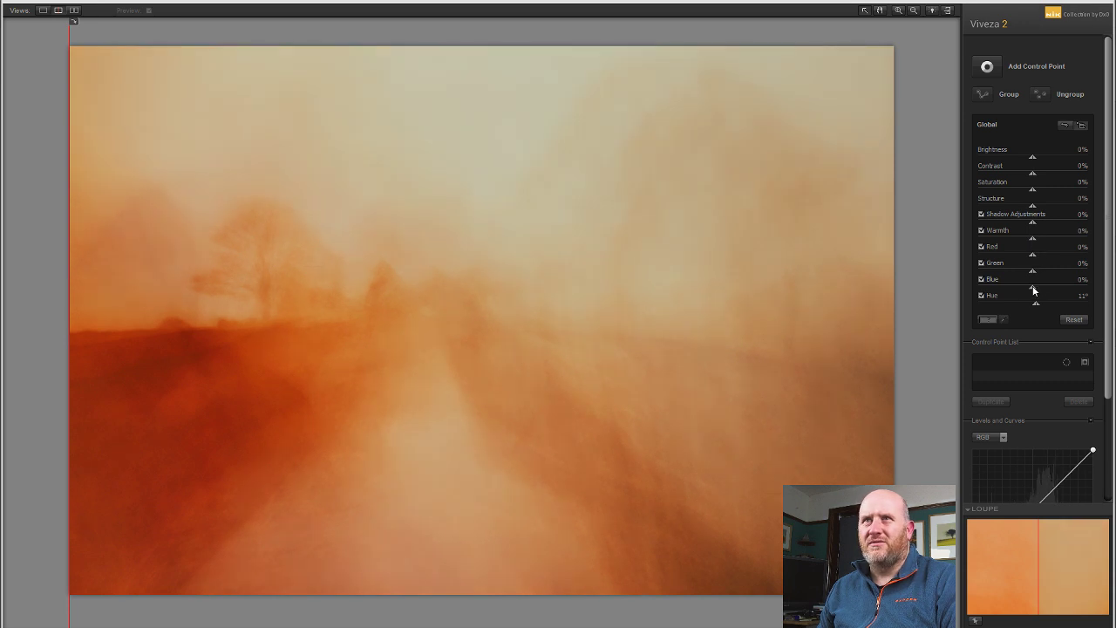
# Set the global Blue adjustment to -10%.
pyautogui.moveTo(1021, 287)
pyautogui.mouseDown()
pyautogui.moveTo(957, 284)
pyautogui.moveTo(1021, 288)
pyautogui.mouseUp()
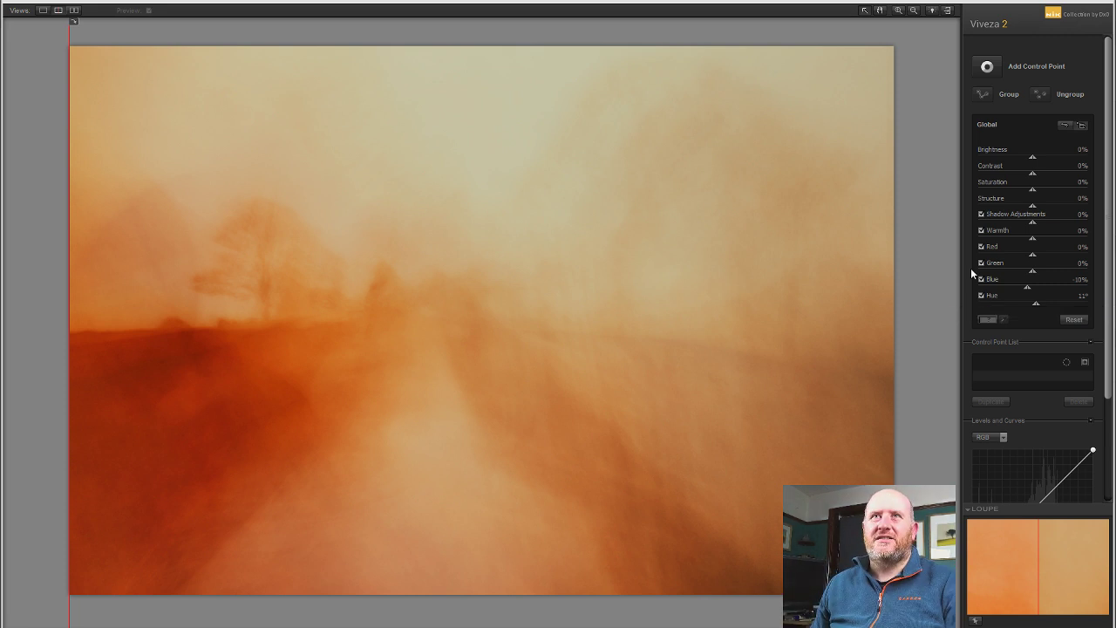
# Add a control point on the tree above the dark red field and set its Structure to 20%.
pyautogui.click(987, 66)
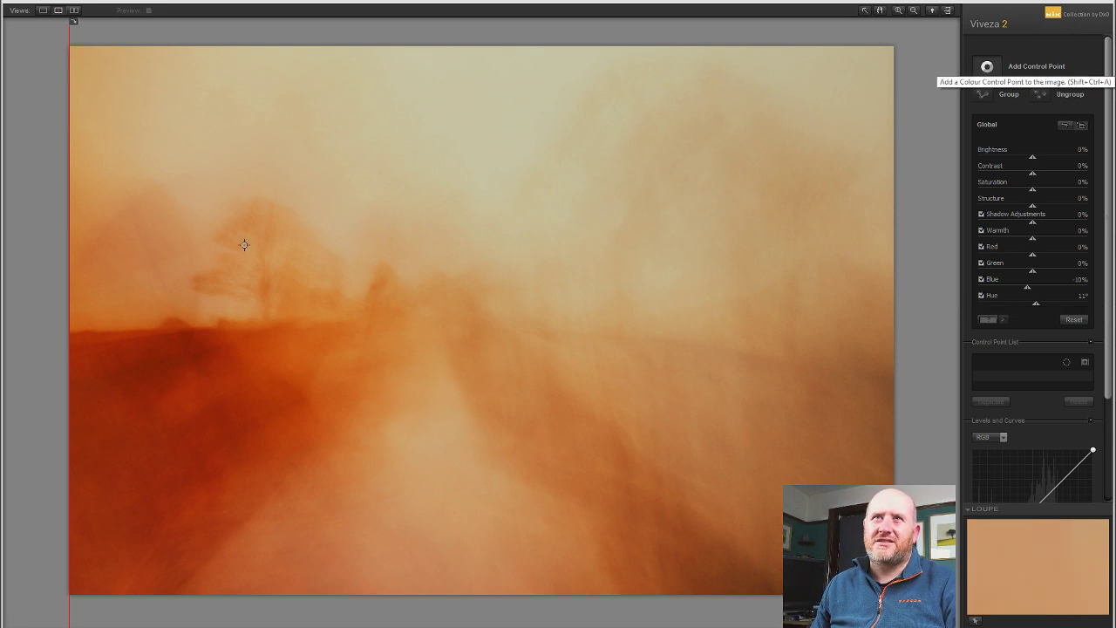
pyautogui.click(248, 279)
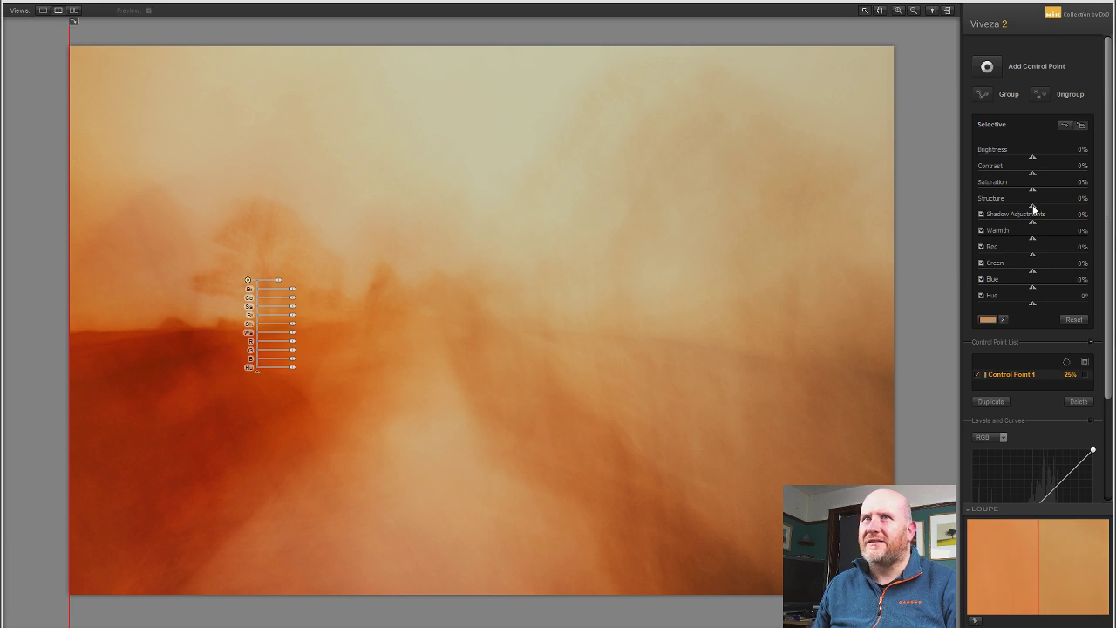
pyautogui.moveTo(1033, 206); pyautogui.dragTo(1054, 209)
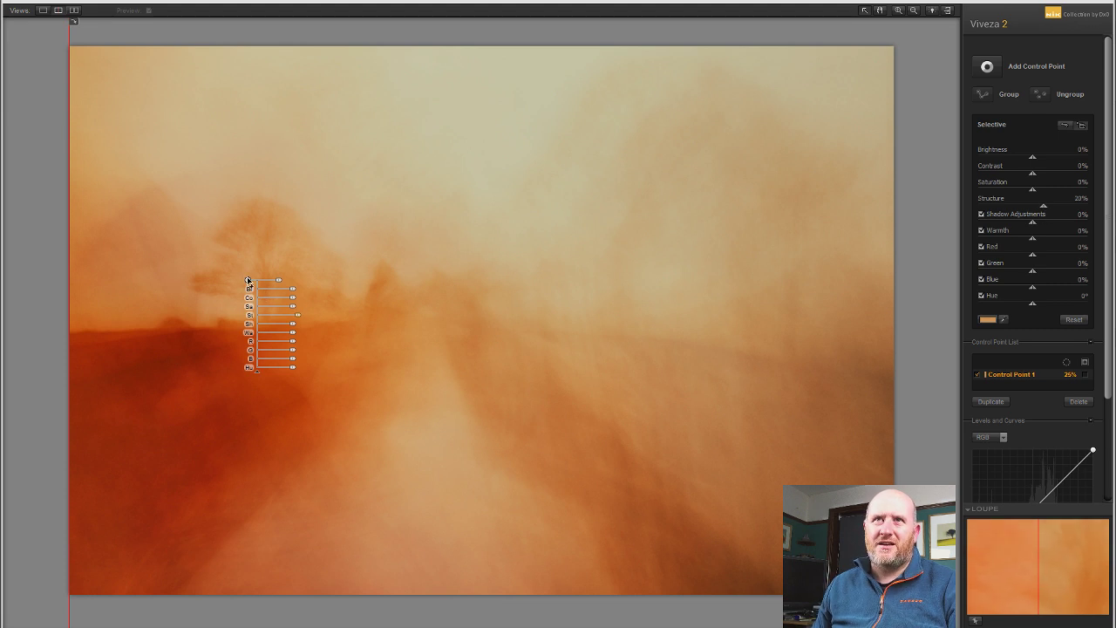
# Duplicate the tree's control point onto the small dark shape on the horizon at 9% size, and move the original onto the trunk at 11%.
pyautogui.moveTo(248, 280); pyautogui.dragTo(392, 282)
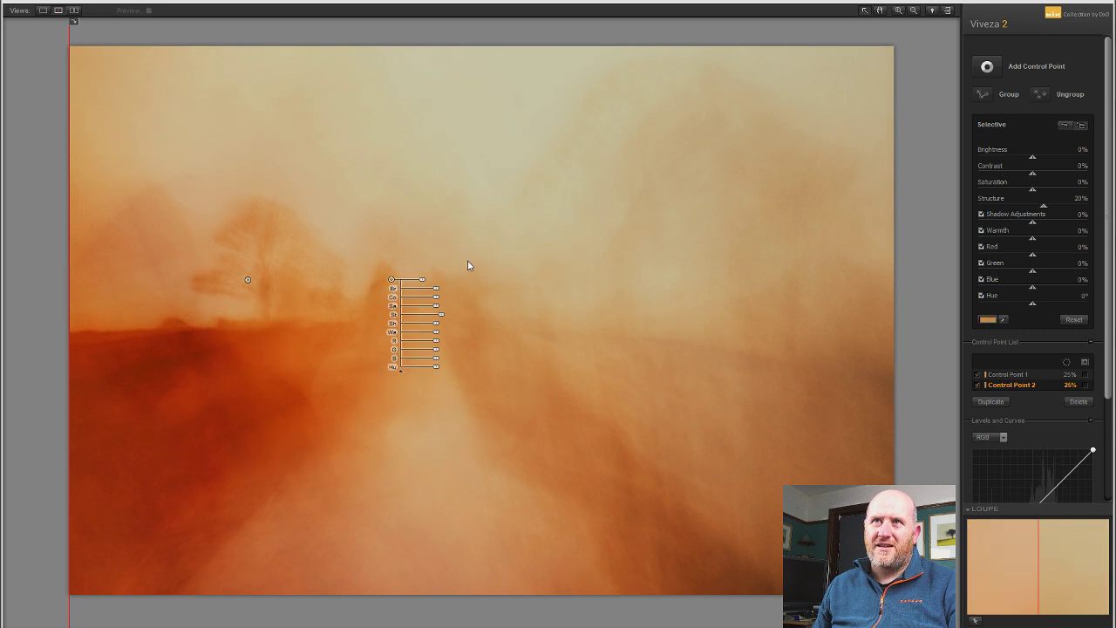
pyautogui.moveTo(424, 286); pyautogui.dragTo(413, 289)
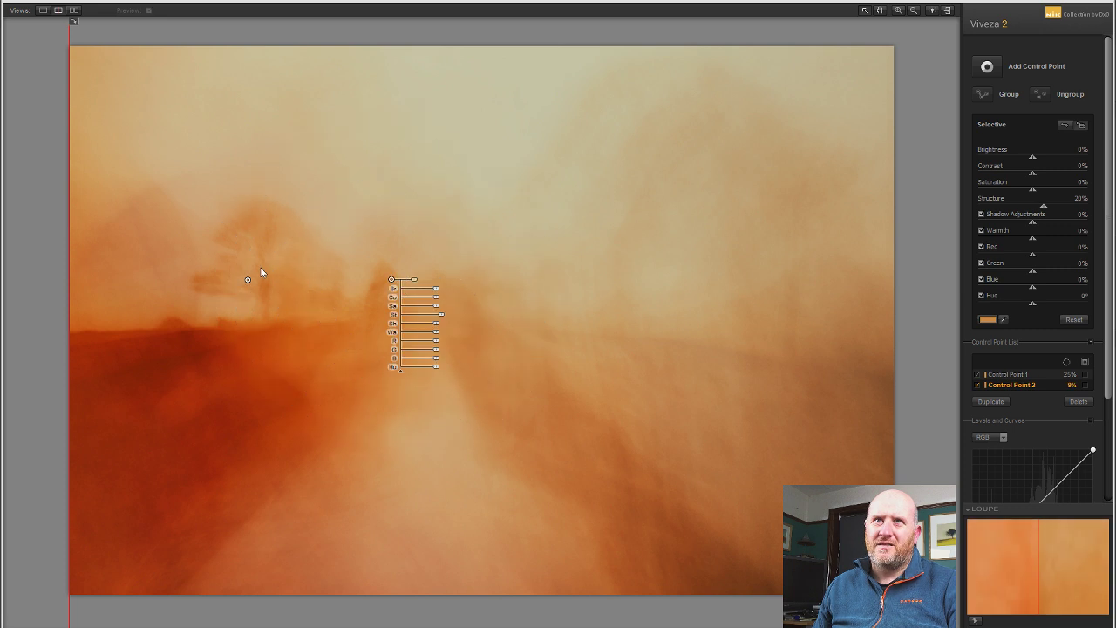
pyautogui.click(247, 282)
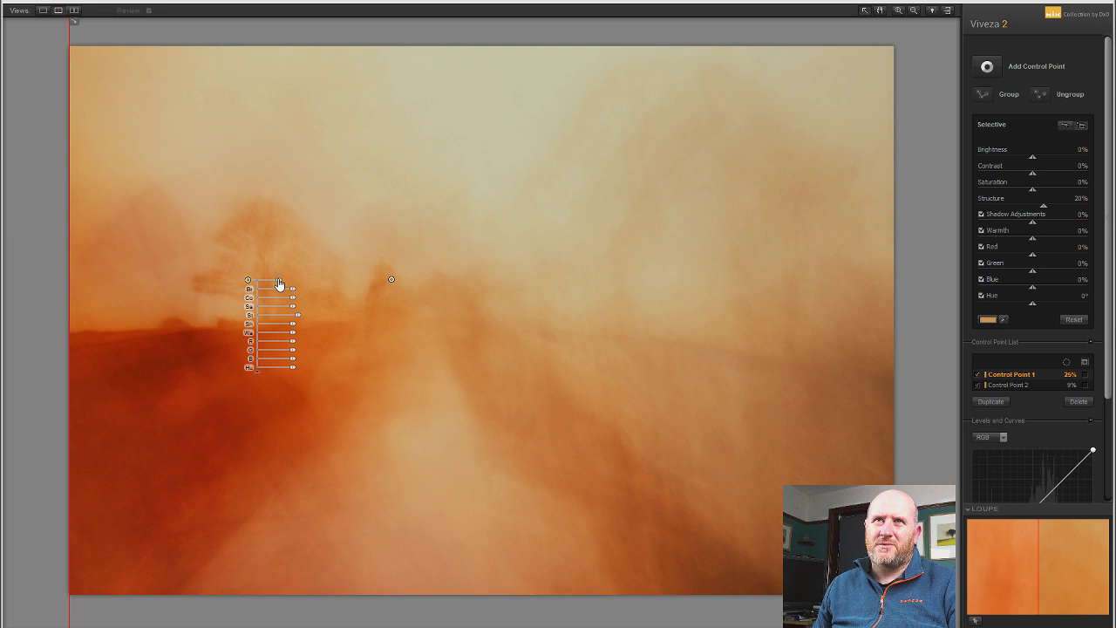
pyautogui.moveTo(282, 288); pyautogui.dragTo(257, 264)
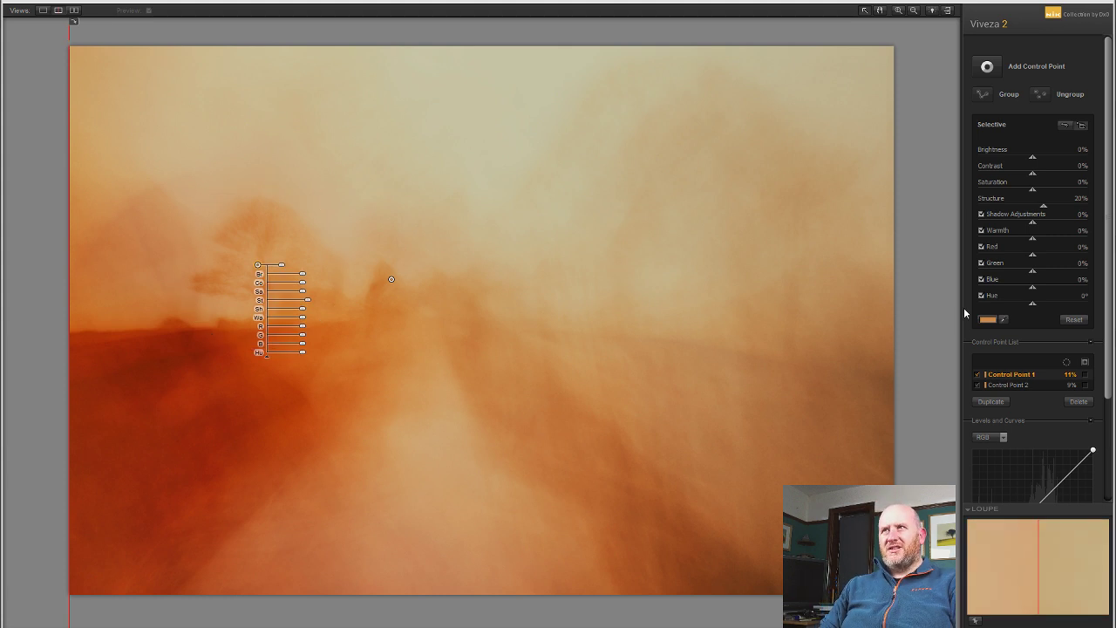
pyautogui.click(932, 283)
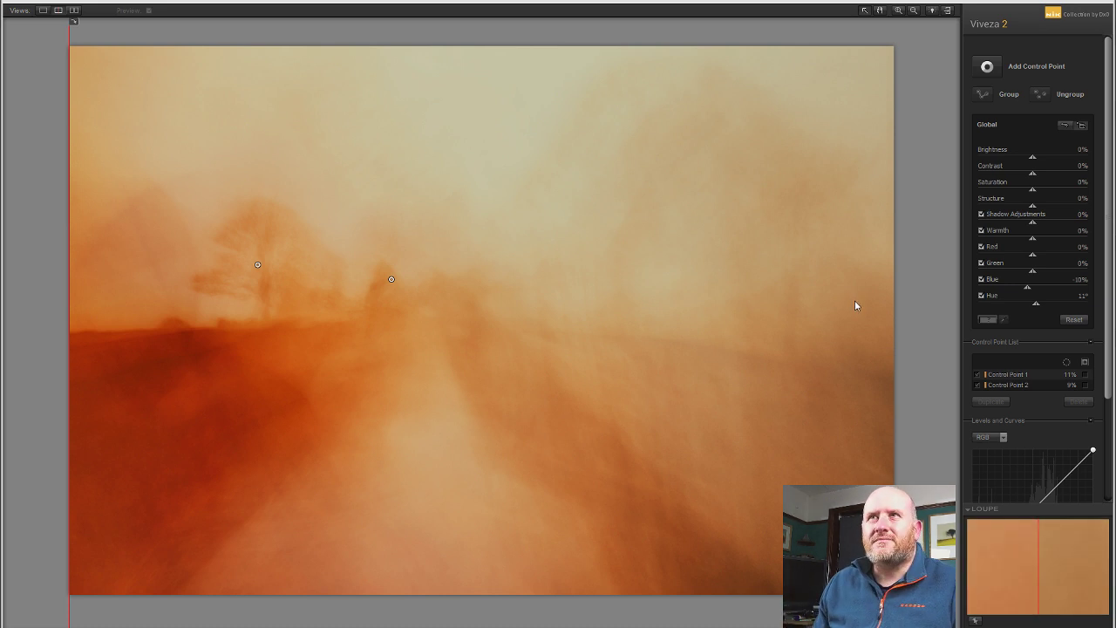
# Try small positive and negative global Green adjustments with the preview divider shifted into the image, returning Green to 0%.
pyautogui.moveTo(69, 210); pyautogui.dragTo(117, 323)
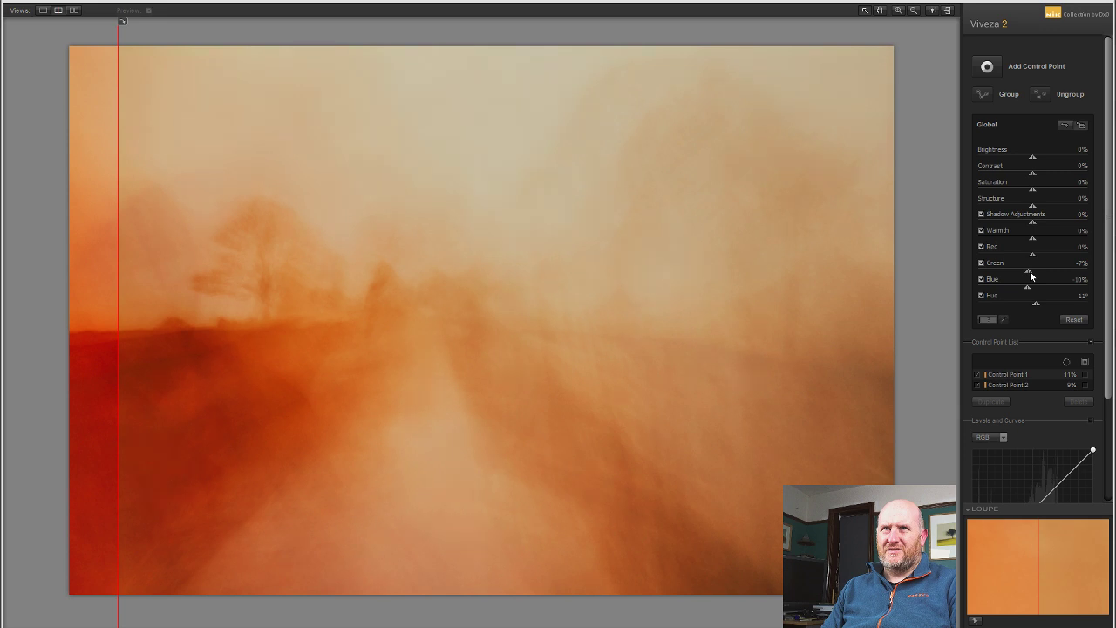
pyautogui.moveTo(1026, 273); pyautogui.dragTo(1042, 272)
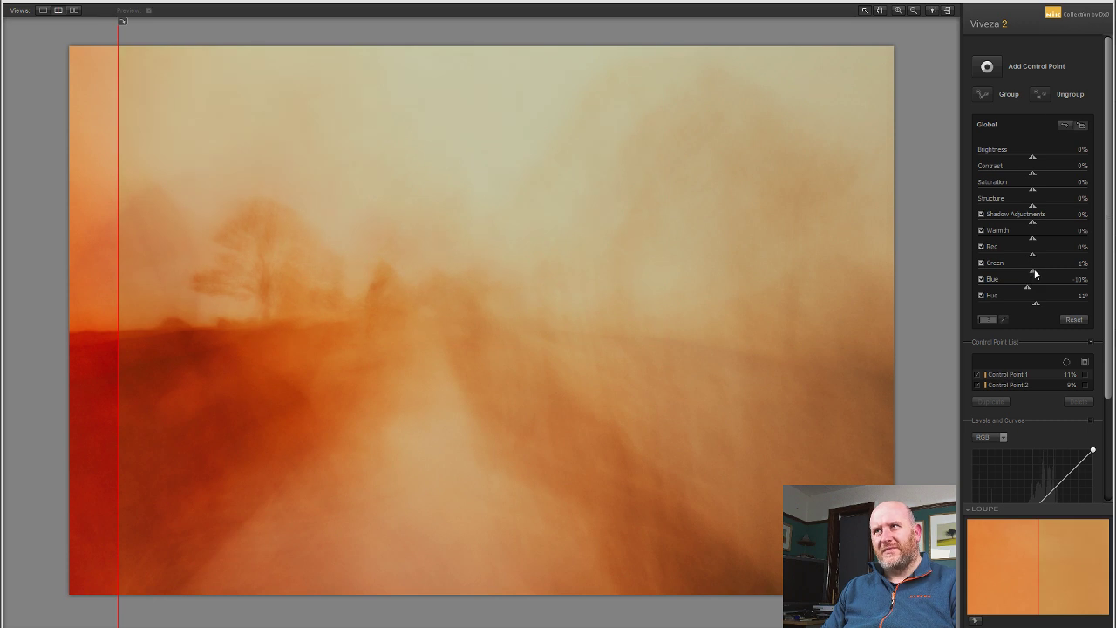
pyautogui.moveTo(1033, 271); pyautogui.dragTo(1031, 270)
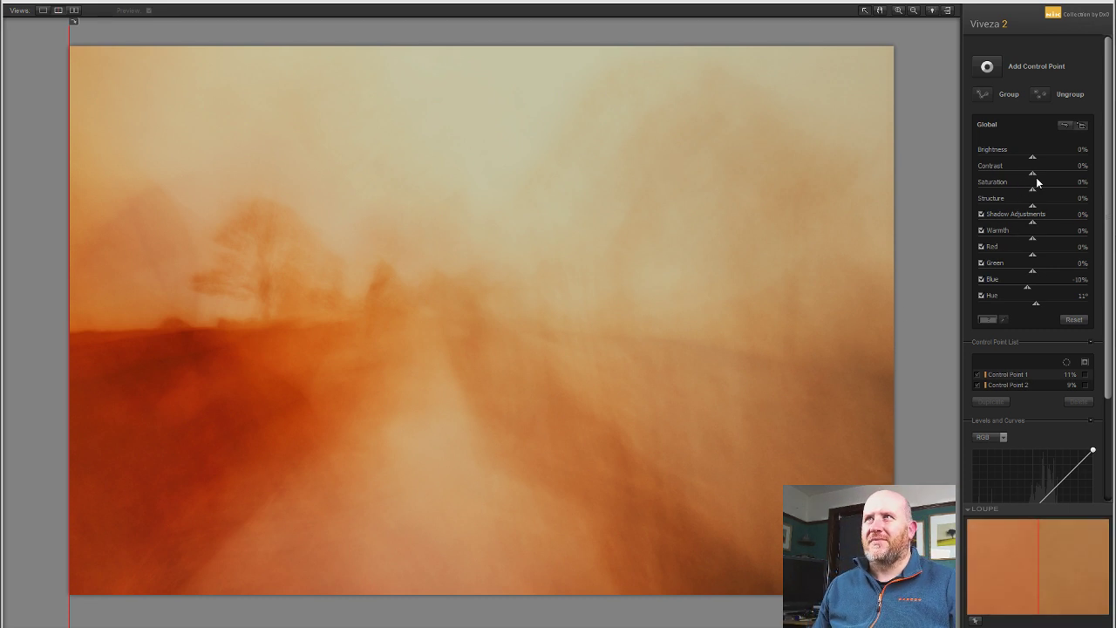
# Add a control point on the large faint tree's crown, with a size of 33% and Brightness at -21%.
pyautogui.click(989, 66)
pyautogui.click(711, 132)
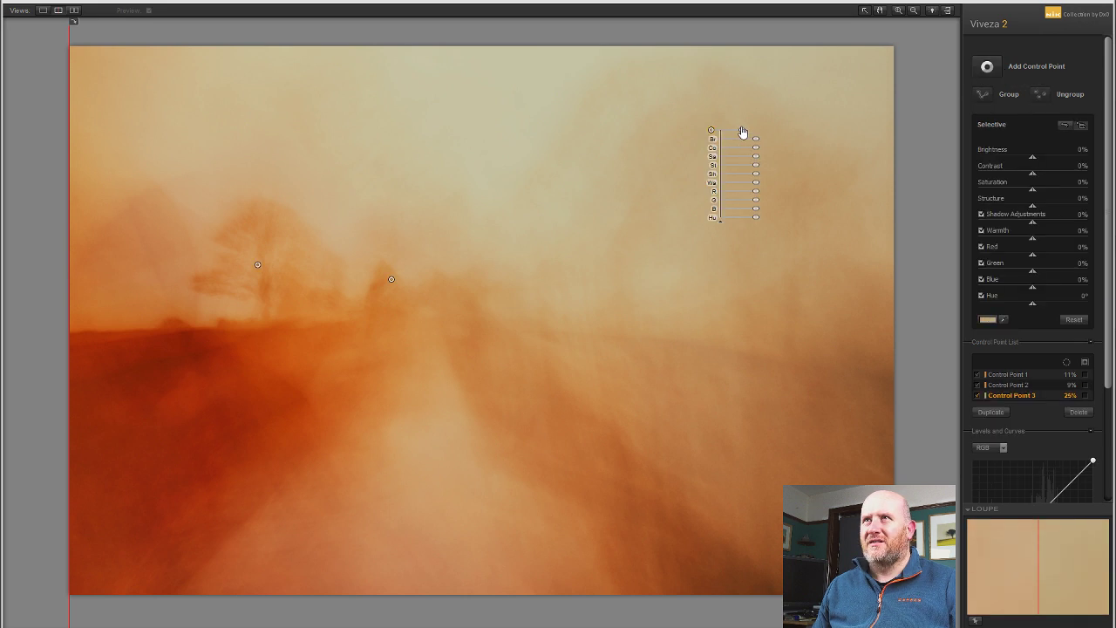
pyautogui.moveTo(745, 135); pyautogui.dragTo(748, 132)
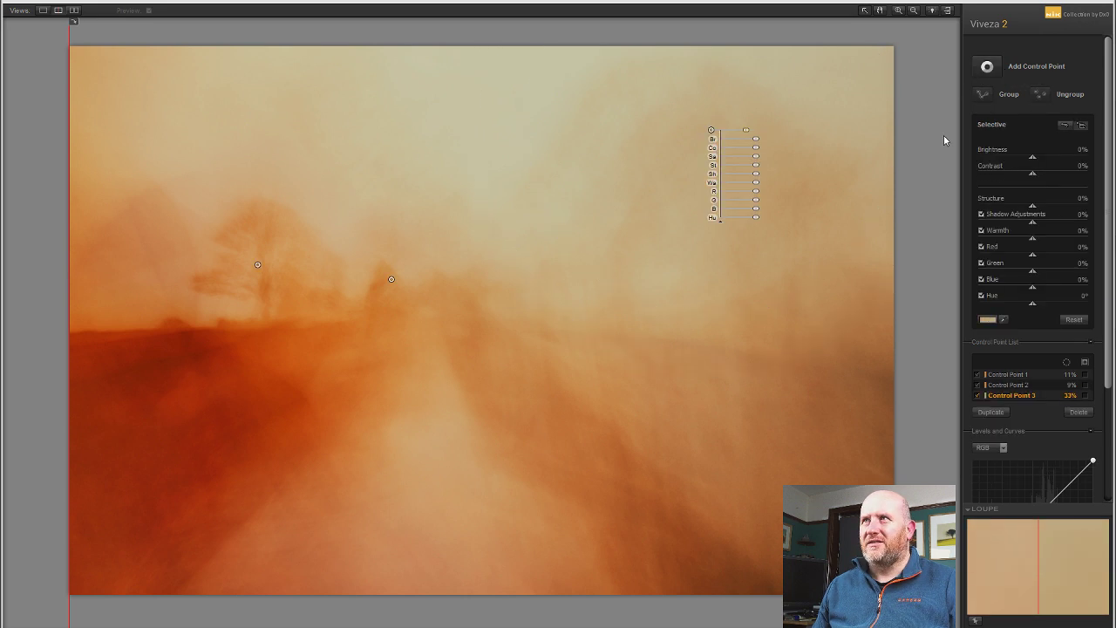
pyautogui.moveTo(1032, 160); pyautogui.dragTo(1022, 164)
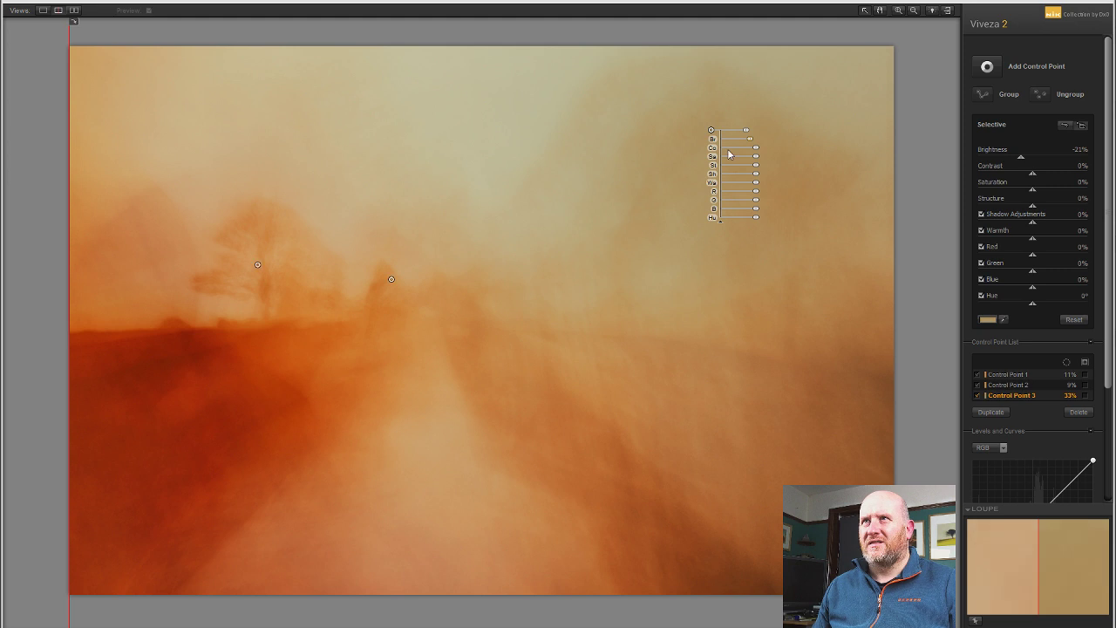
# Check the control points' selection masks, enlarge the large faint tree's control point to 50%, and set its Contrast to 29%.
pyautogui.click(1085, 362)
pyautogui.click(1085, 361)
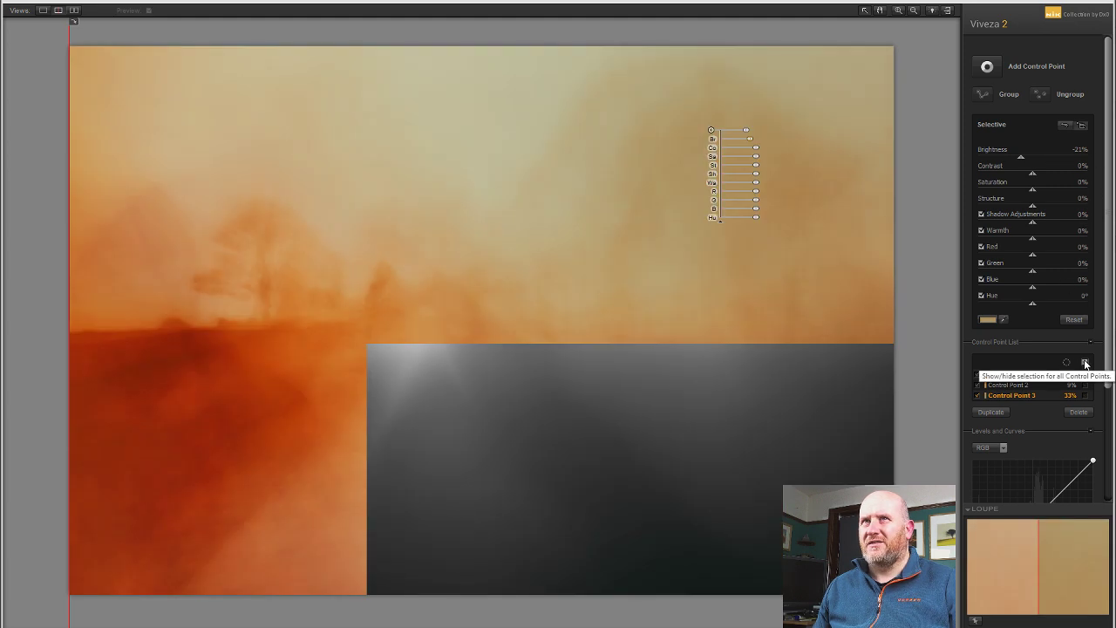
pyautogui.moveTo(742, 132); pyautogui.dragTo(758, 132)
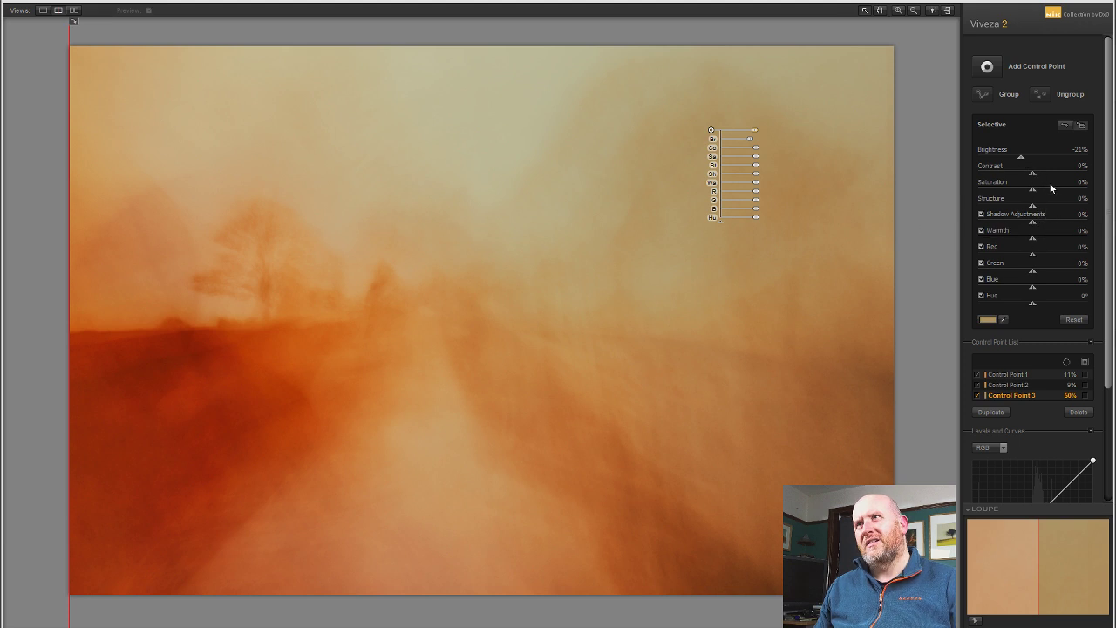
pyautogui.moveTo(1044, 175); pyautogui.dragTo(1053, 177)
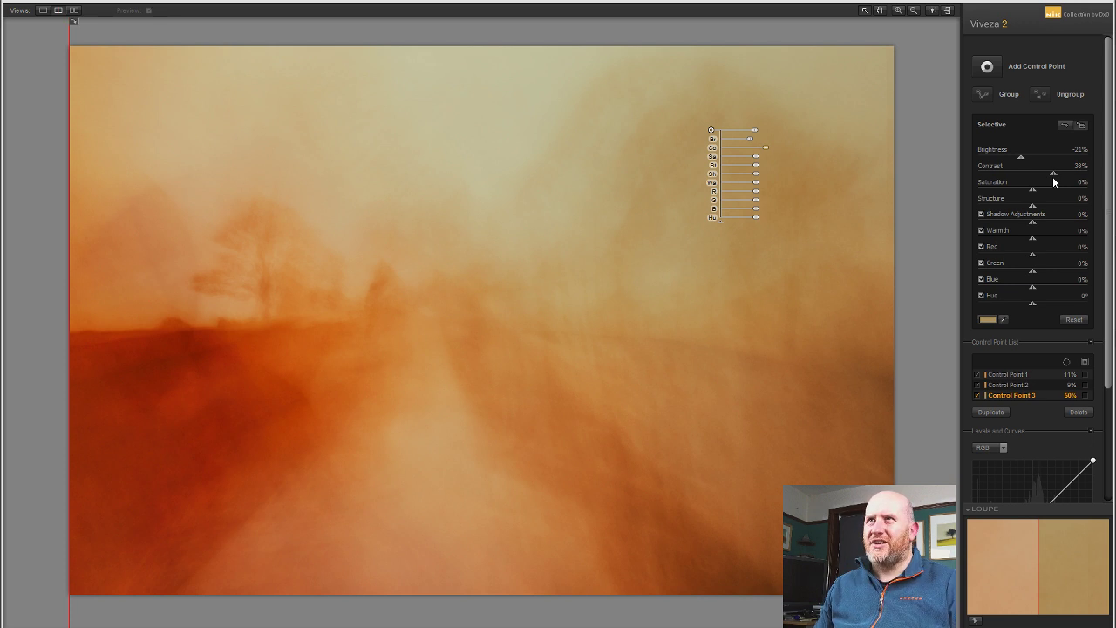
pyautogui.moveTo(1051, 177); pyautogui.dragTo(1033, 210)
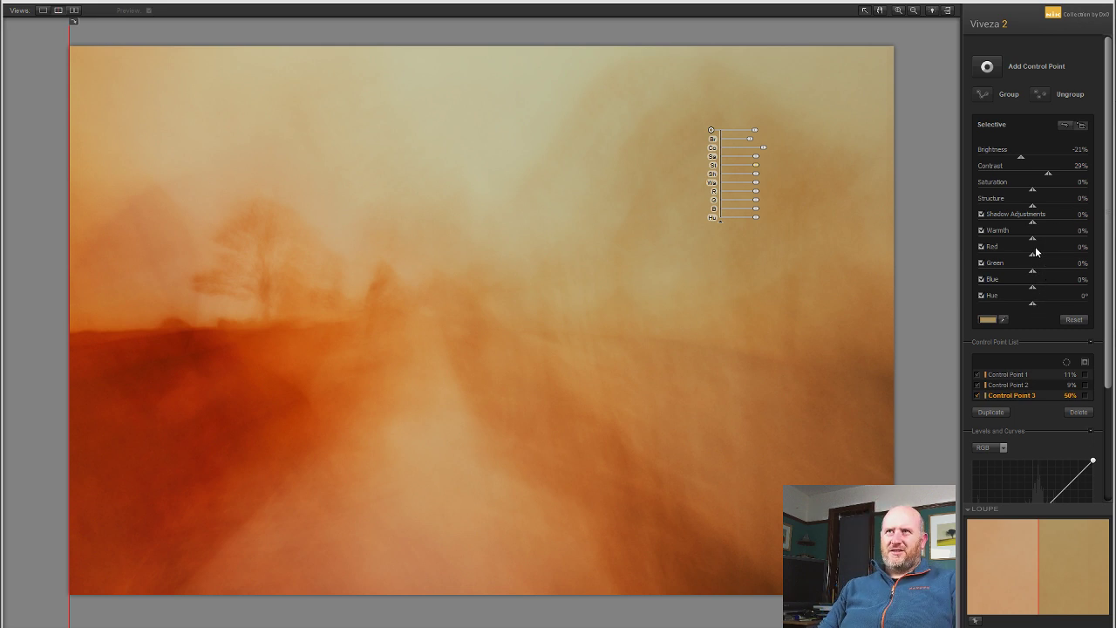
pyautogui.click(900, 164)
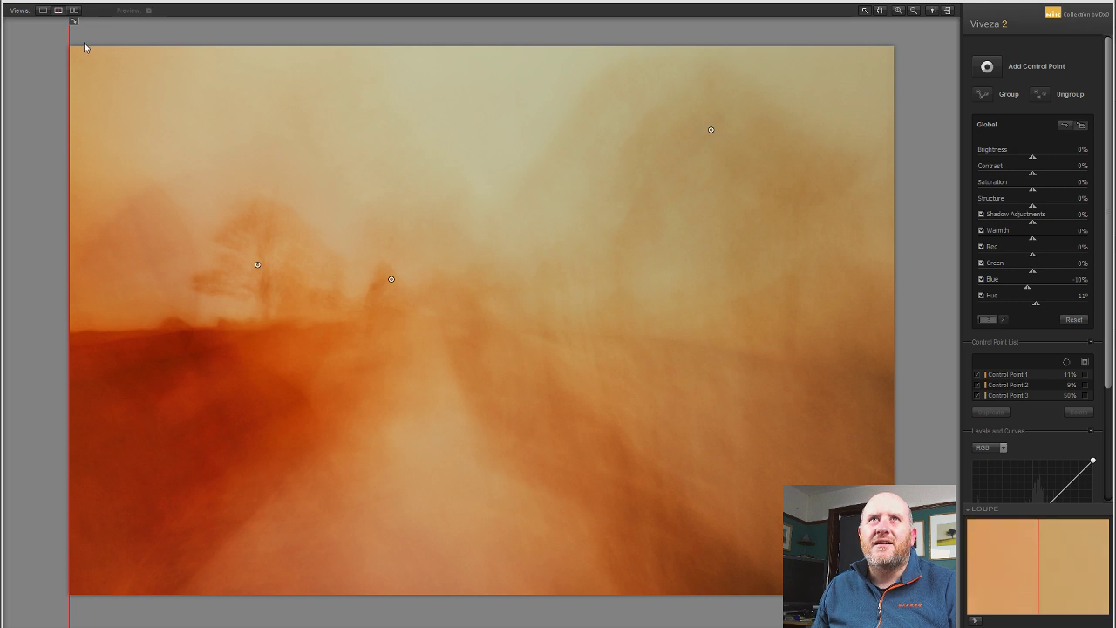
# Compare along the preview divider at the image's edge and apply the Viveza 2 adjustments to the composite.
pyautogui.moveTo(70, 35); pyautogui.dragTo(71, 87)
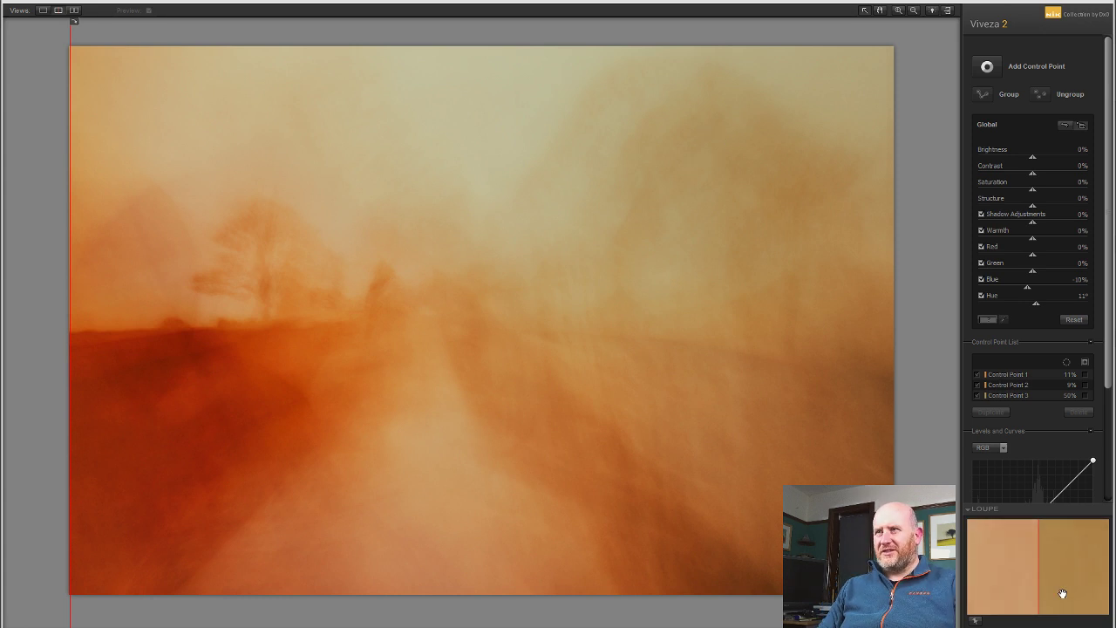
pyautogui.click(1055, 625)
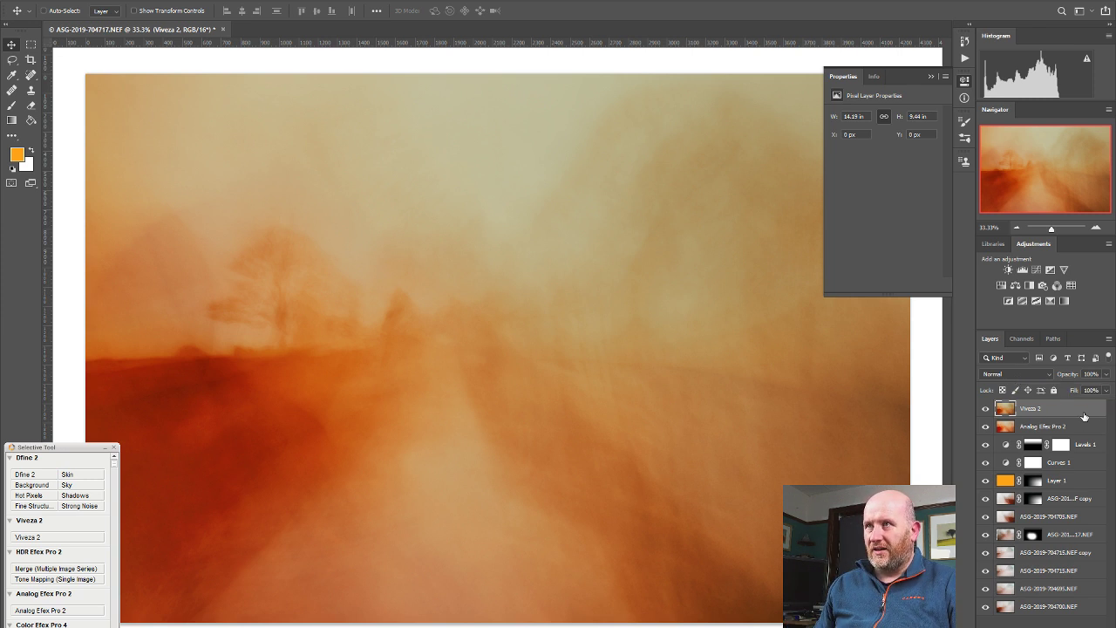
# Group the Viveza 2 and Analog Efex Pro 2 layers, and compare the composite with and without the group.
pyautogui.keyDown('shift'); pyautogui.click(1043, 428); pyautogui.keyUp('shift')
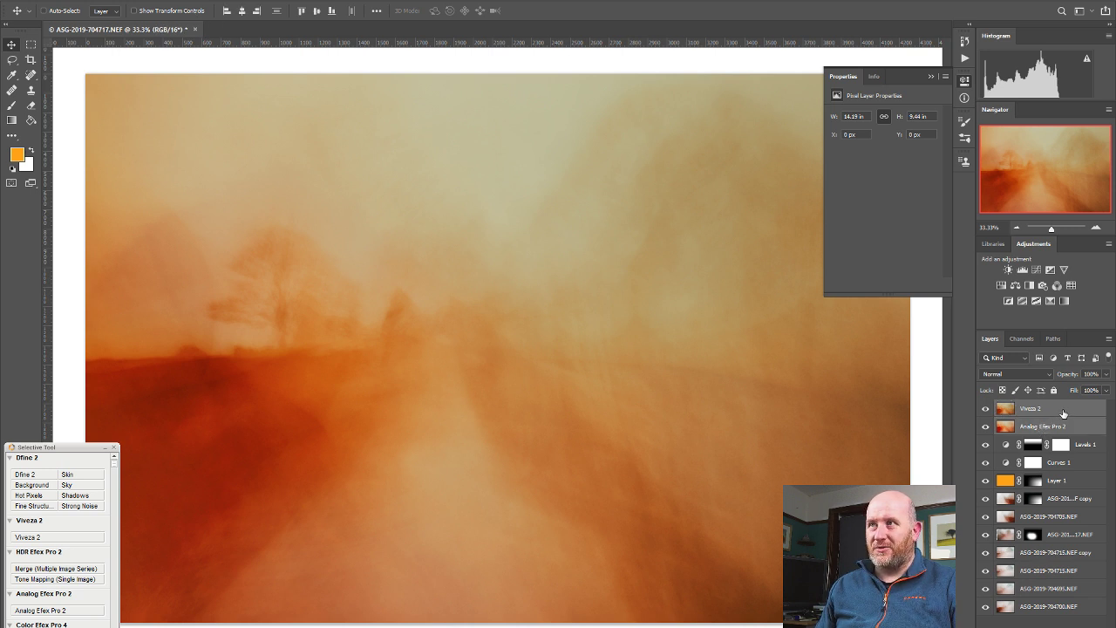
pyautogui.moveTo(1067, 410); pyautogui.dragTo(1061, 625)
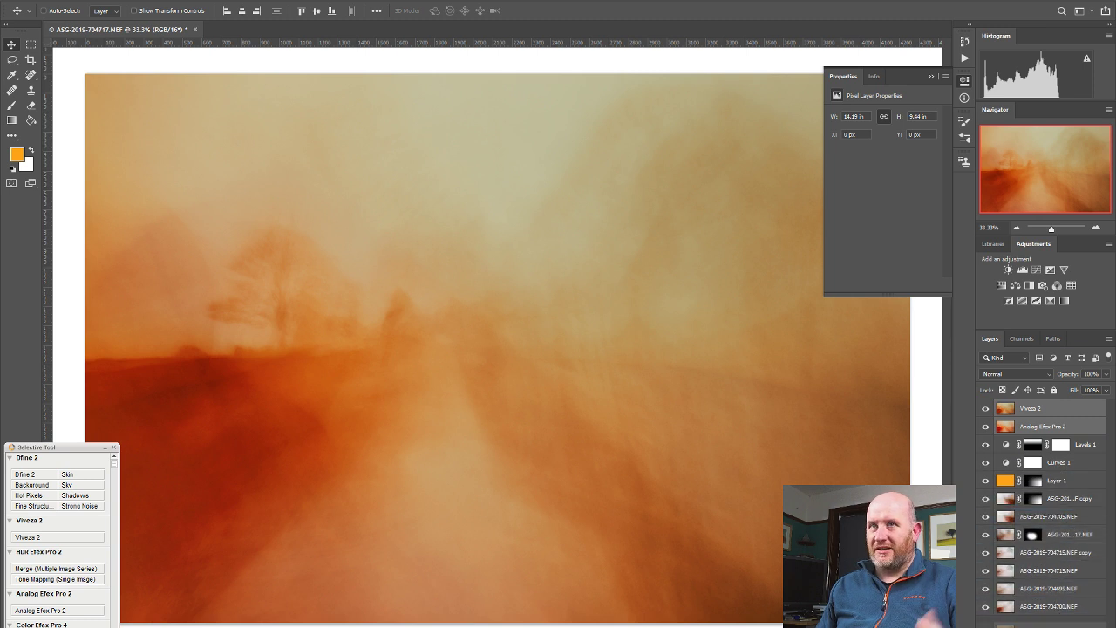
pyautogui.hotkey('ctrl', 'g')
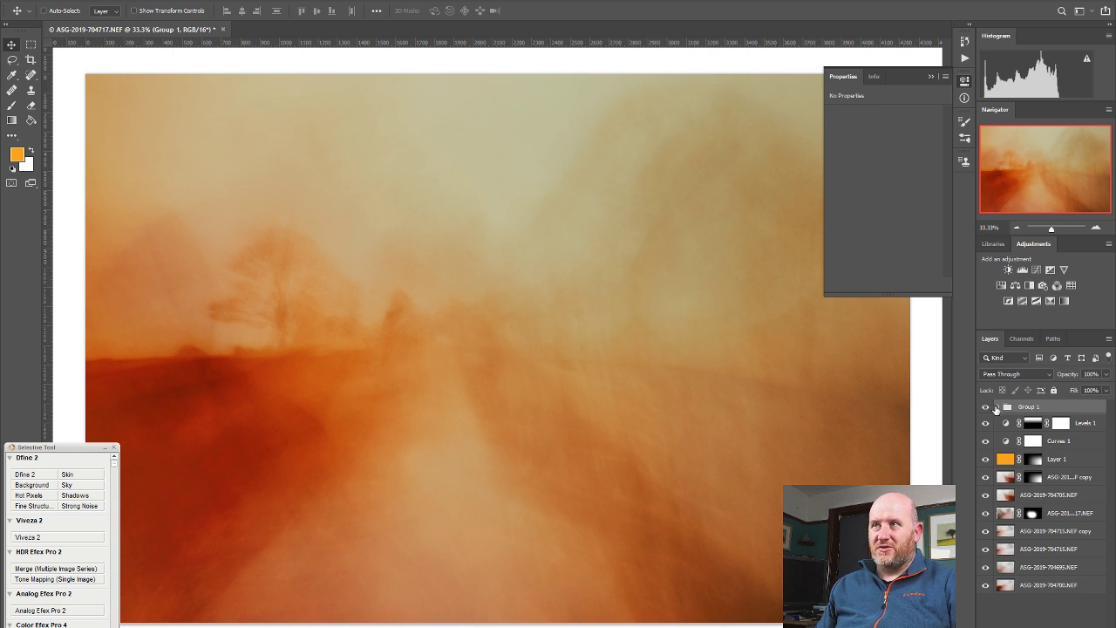
pyautogui.click(997, 407)
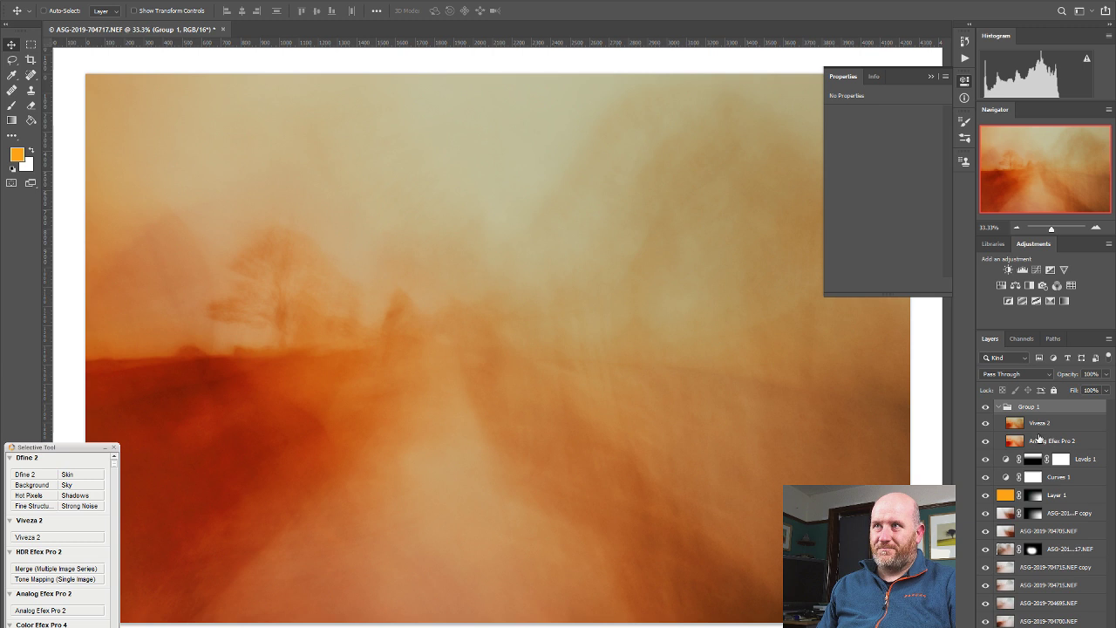
pyautogui.click(998, 408)
pyautogui.click(986, 409)
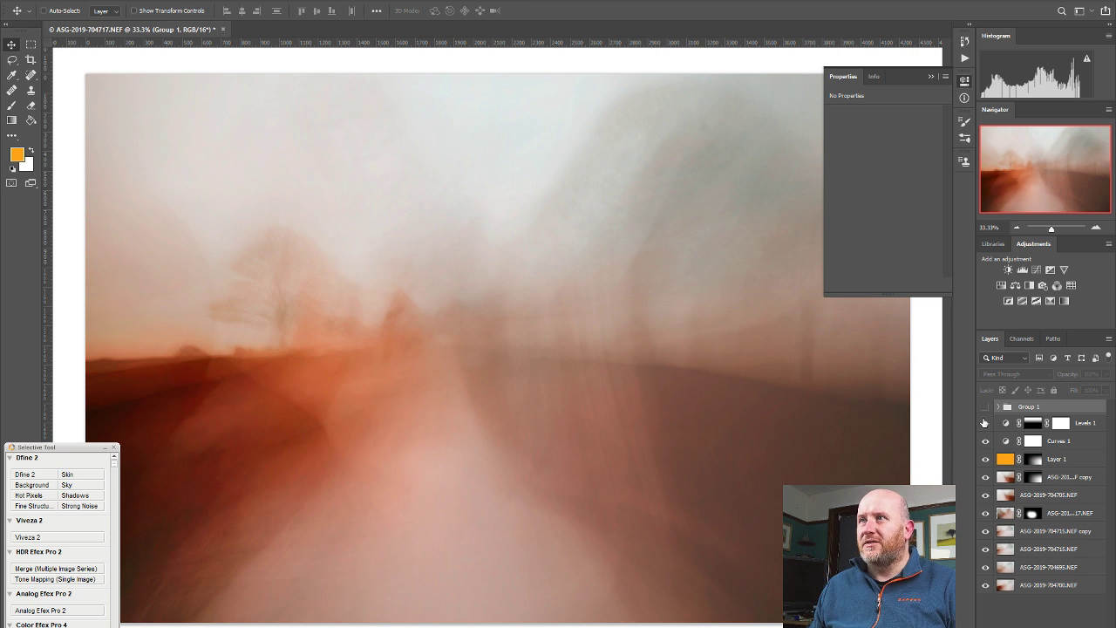
pyautogui.click(986, 407)
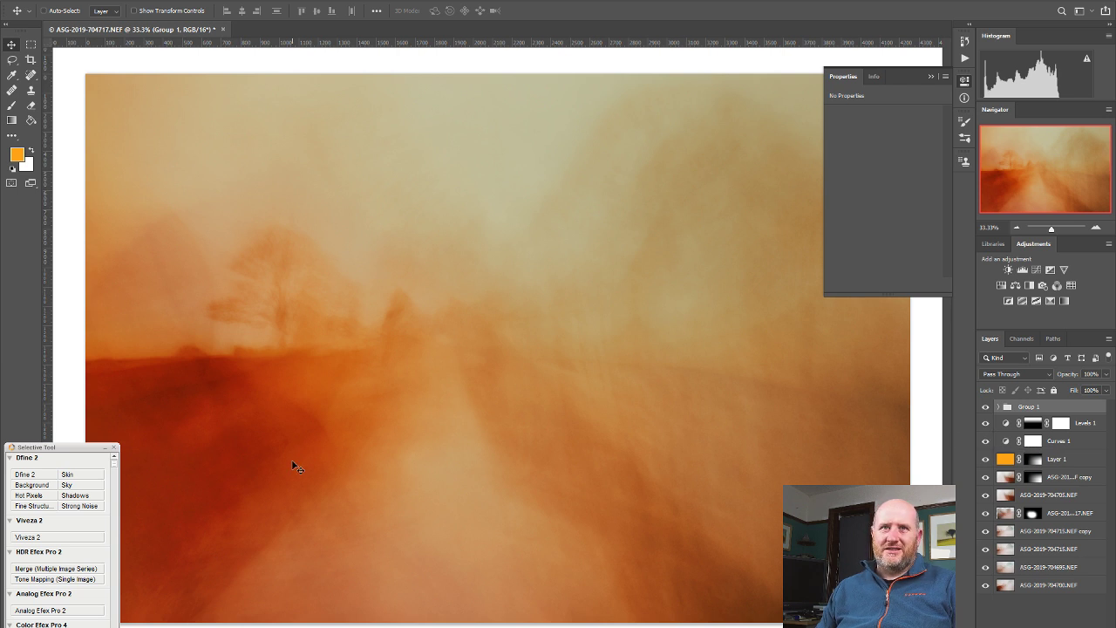
# Browse the imported presets in Analog Efex Pro 2 to the end of the list, and leave without applying one.
pyautogui.click(49, 610)
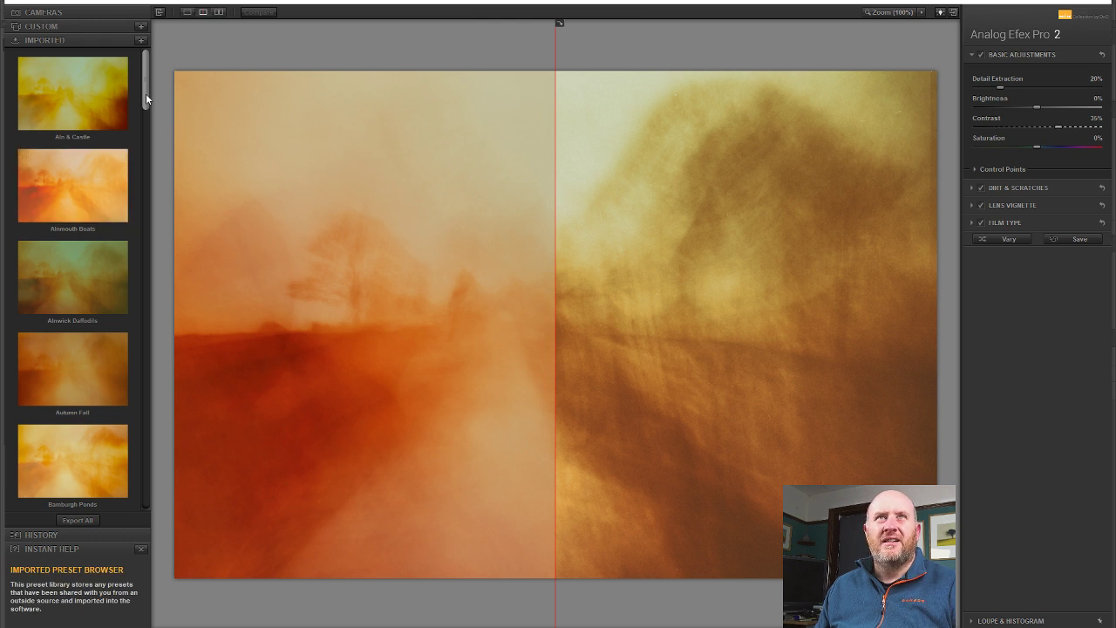
pyautogui.moveTo(146, 94)
pyautogui.mouseDown()
pyautogui.moveTo(143, 278)
pyautogui.moveTo(124, 330)
pyautogui.mouseUp()
pyautogui.scroll(-4, 123, 333)
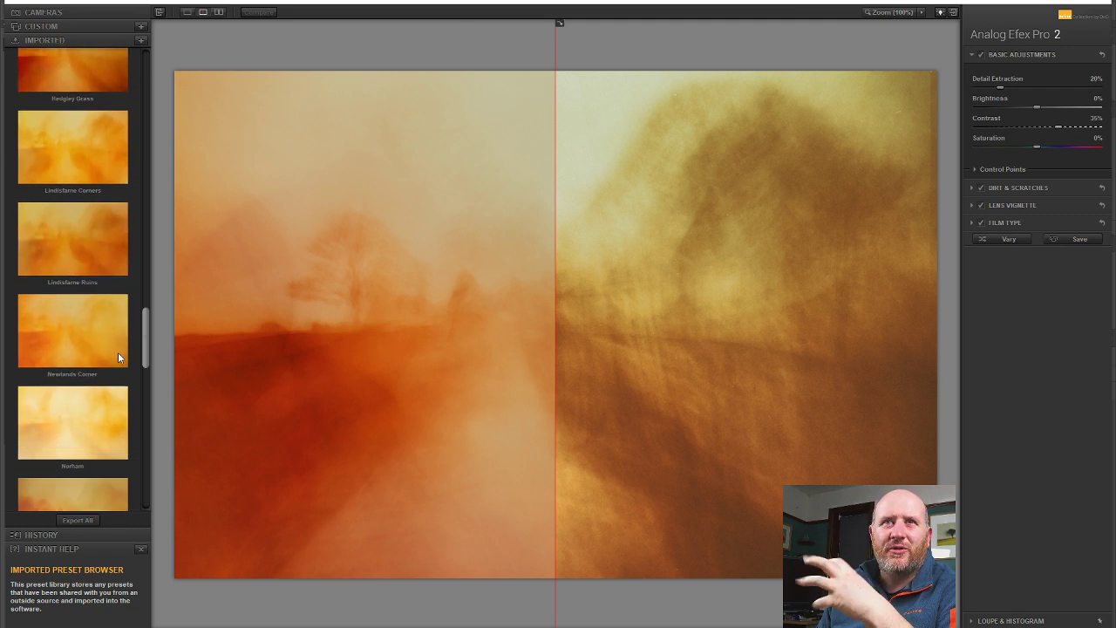
pyautogui.scroll(-4, 118, 352)
pyautogui.scroll(-1, 114, 384)
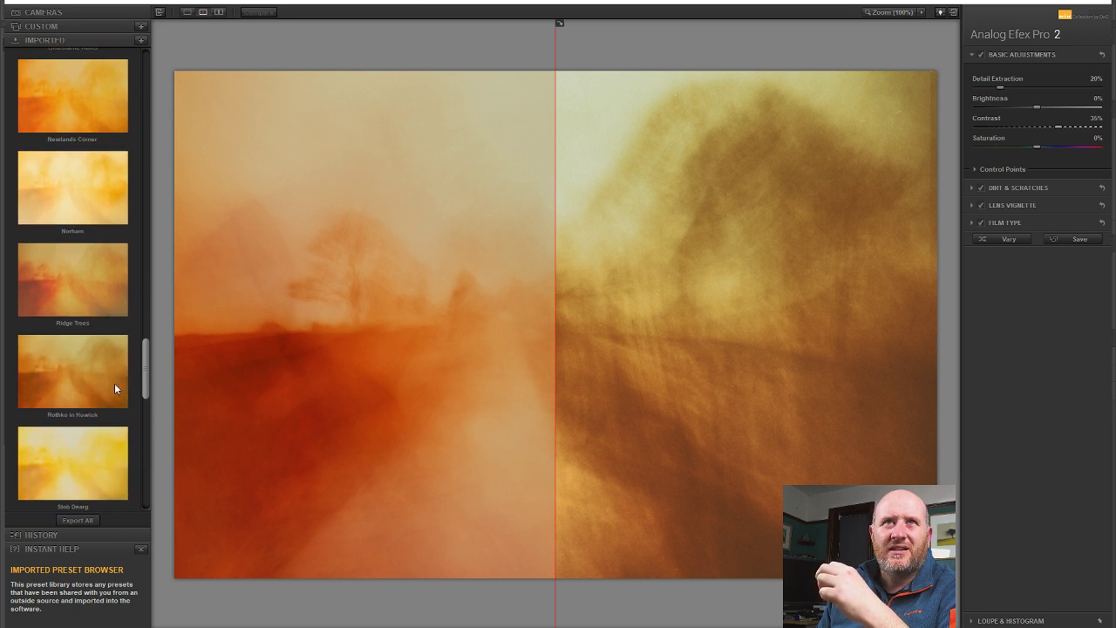
pyautogui.scroll(-4, 115, 389)
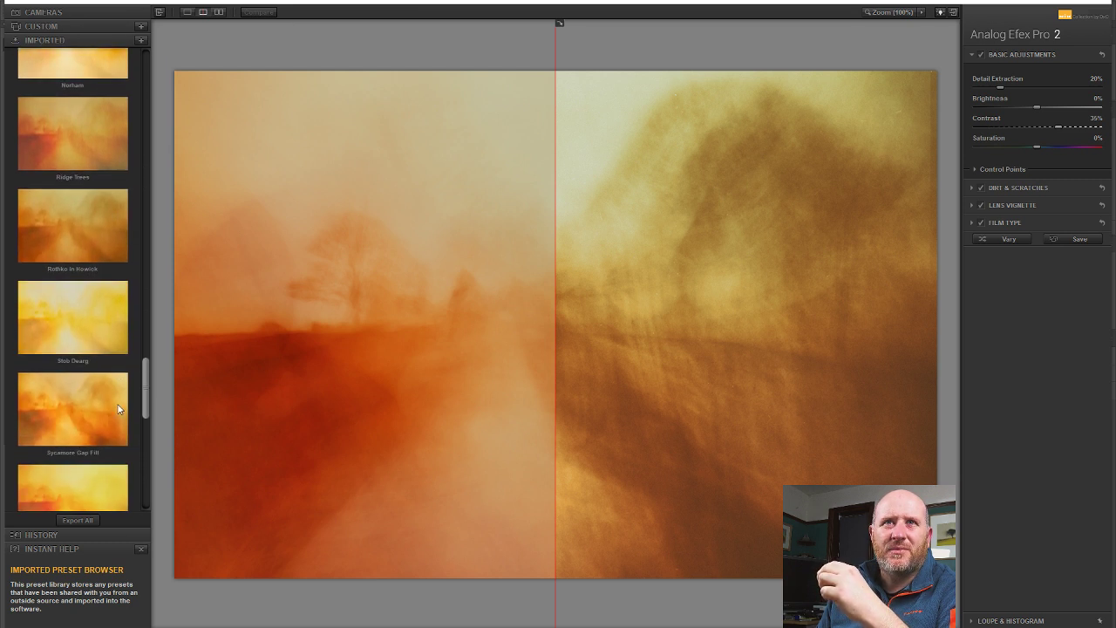
pyautogui.scroll(-8, 123, 434)
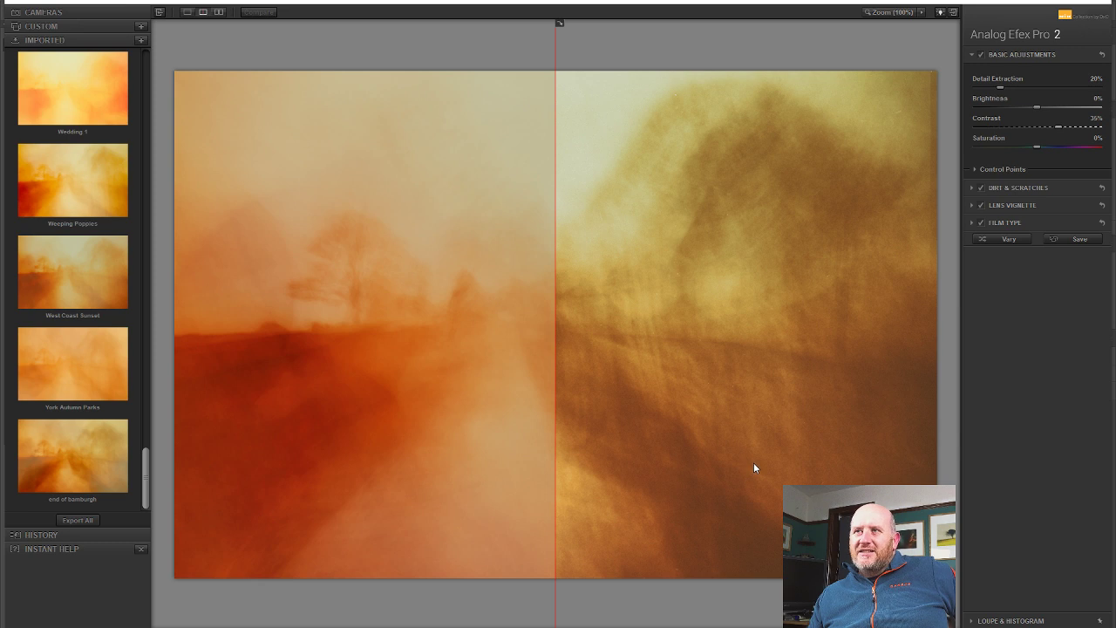
pyautogui.click(956, 510)
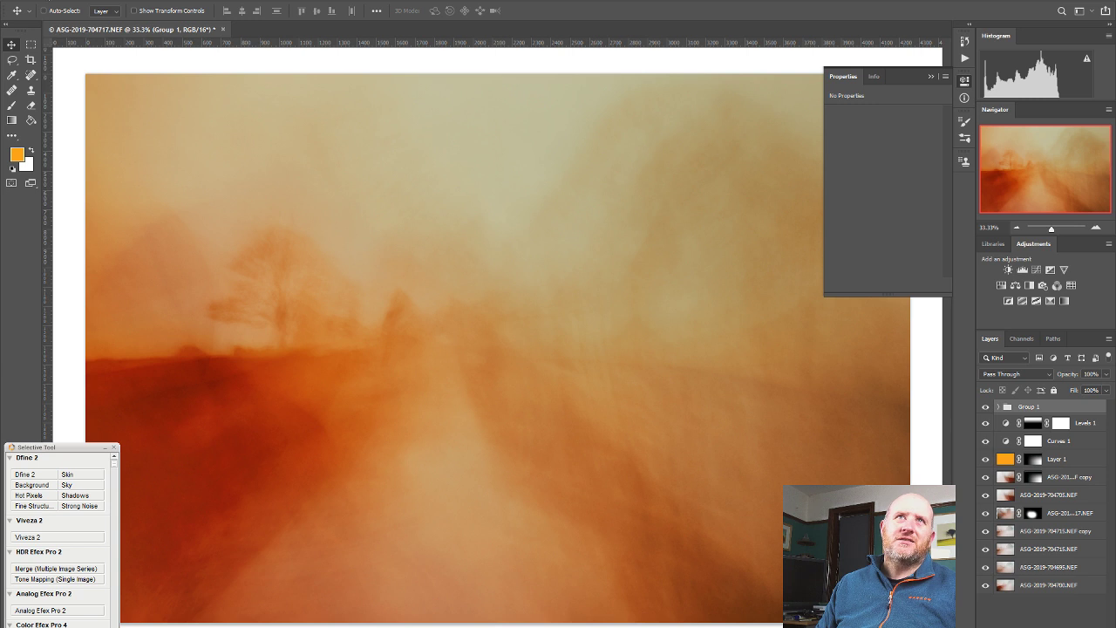
# Save the composite, switch to Lightroom Classic and give the edited photo a three-star rating.
pyautogui.click(35, 0)
pyautogui.click(130, 110)
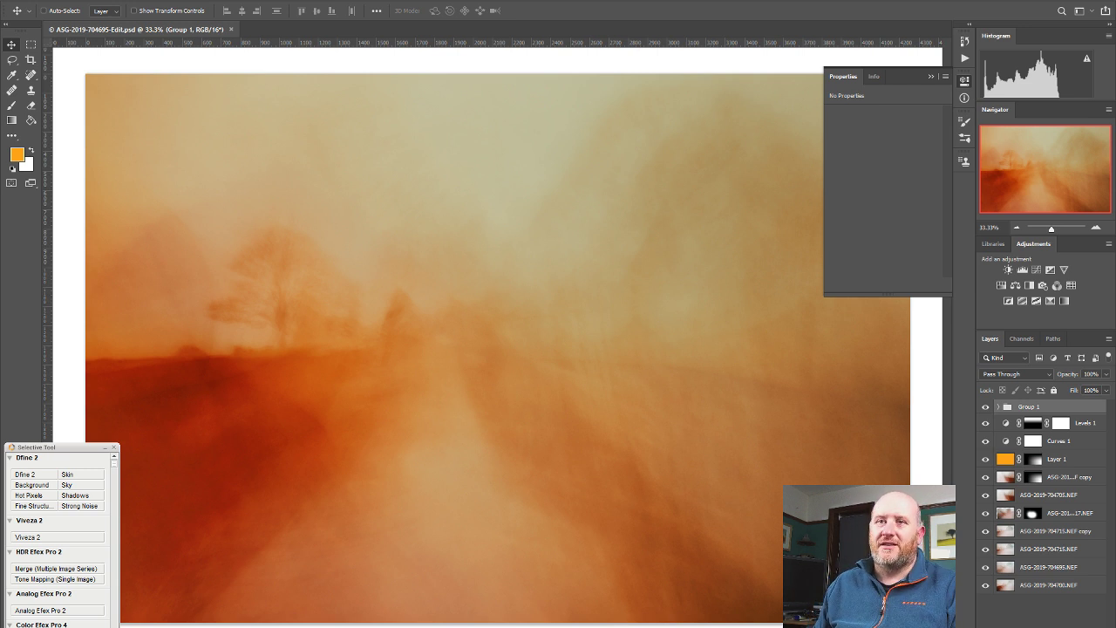
pyautogui.hotkey('alt', 'Tab')
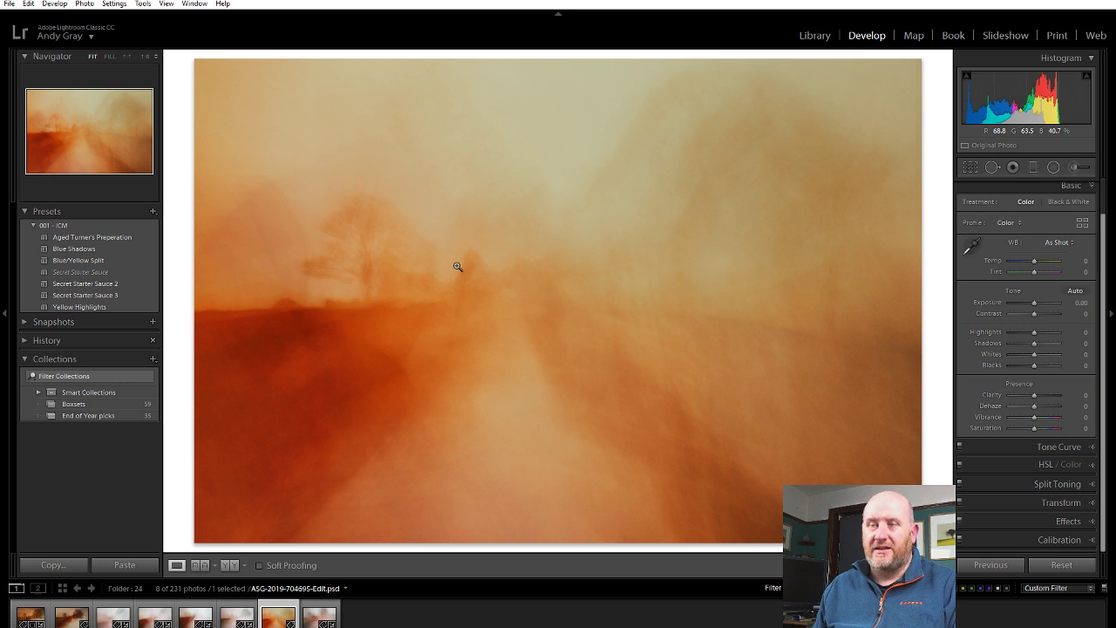
pyautogui.press('3')
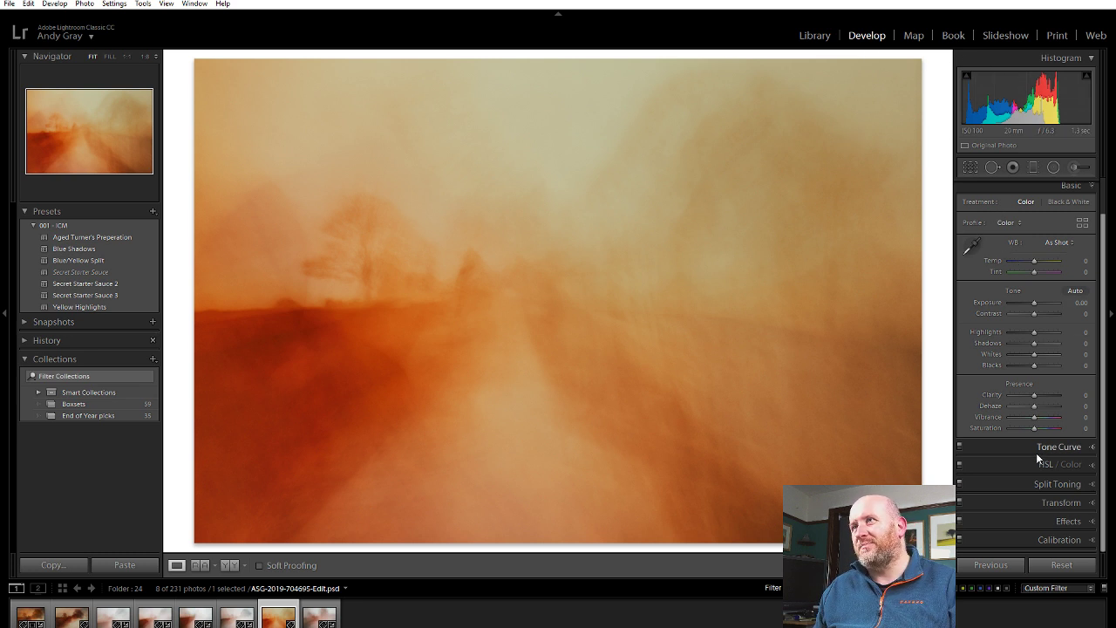
# Set the photo's Vibrance to -10, Saturation to -5 and the Yellow hue to -2.
pyautogui.moveTo(1033, 417); pyautogui.dragTo(1033, 428)
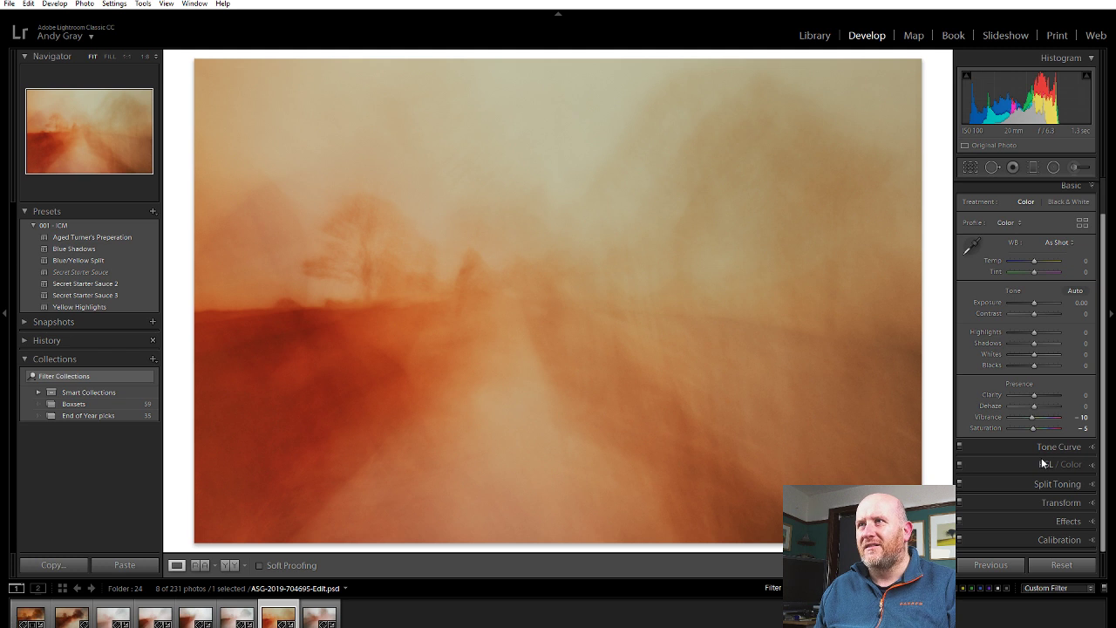
pyautogui.click(1041, 459)
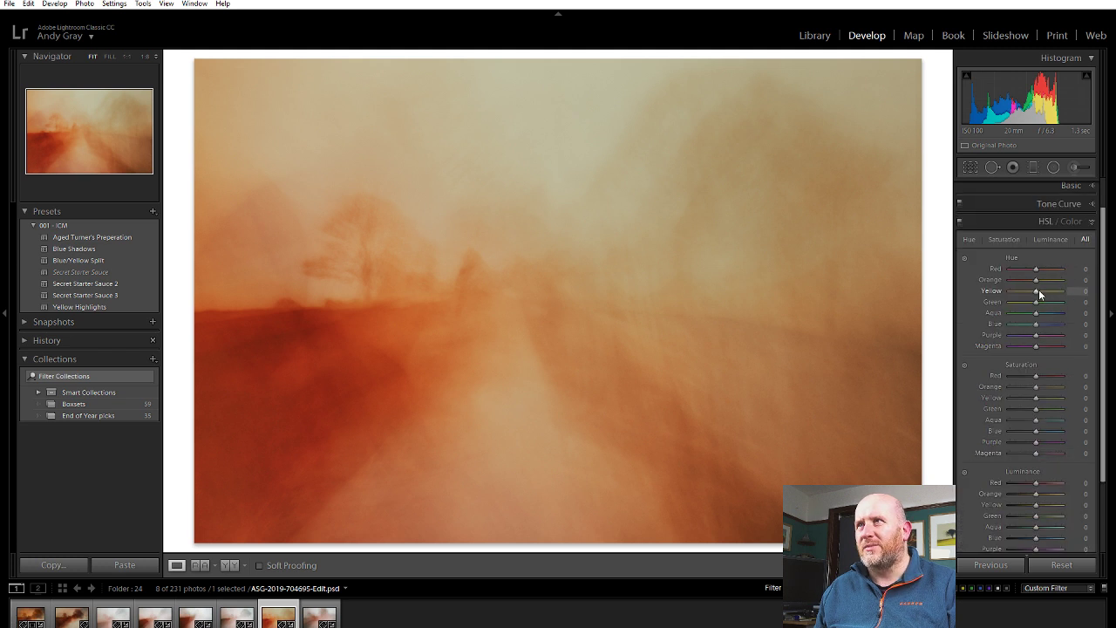
pyautogui.moveTo(1039, 290)
pyautogui.mouseDown()
pyautogui.moveTo(1025, 294)
pyautogui.moveTo(1052, 300)
pyautogui.moveTo(1037, 300)
pyautogui.mouseUp()
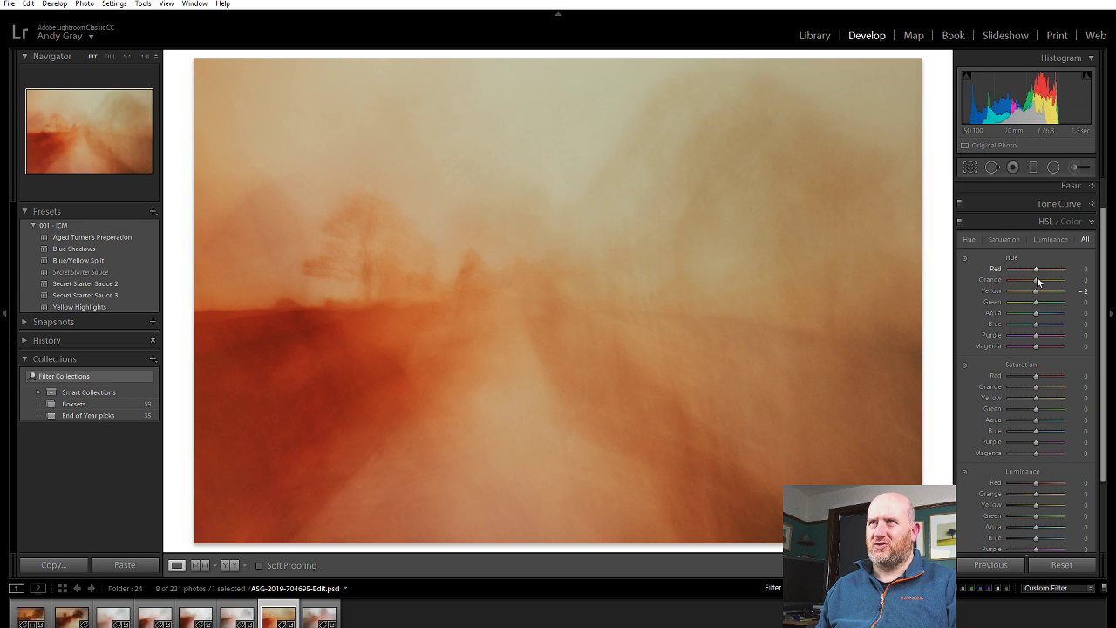
# Try the Orange hue at +16 and the Red hue at +4, resetting each to 0.
pyautogui.moveTo(1037, 279)
pyautogui.mouseDown()
pyautogui.moveTo(1027, 281)
pyautogui.moveTo(1047, 285)
pyautogui.moveTo(1040, 289)
pyautogui.mouseUp()
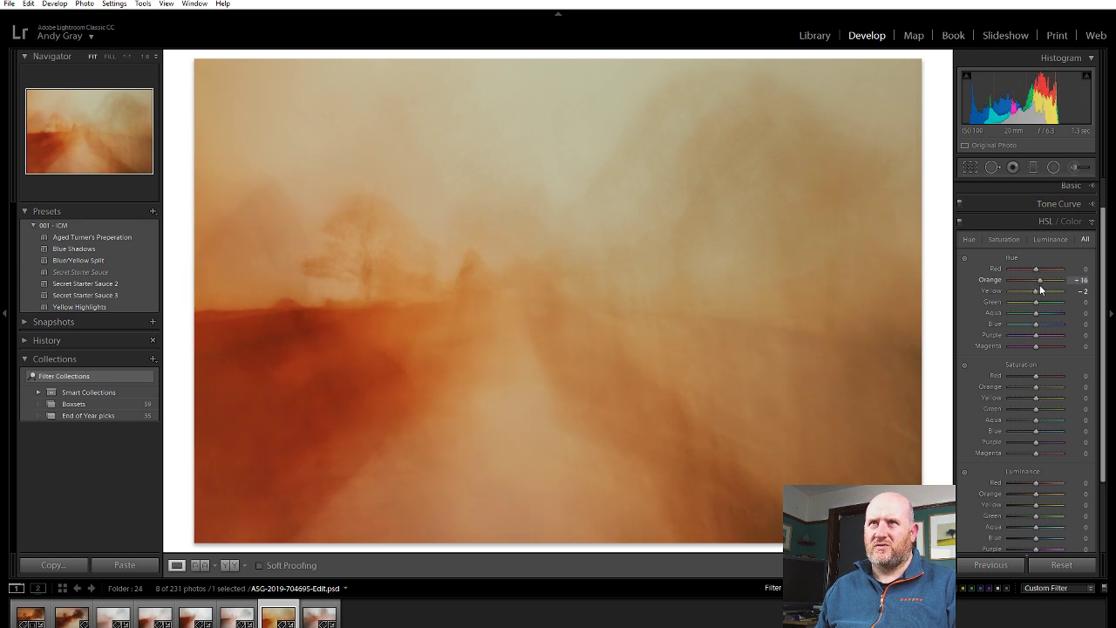
pyautogui.doubleClick(1040, 280)
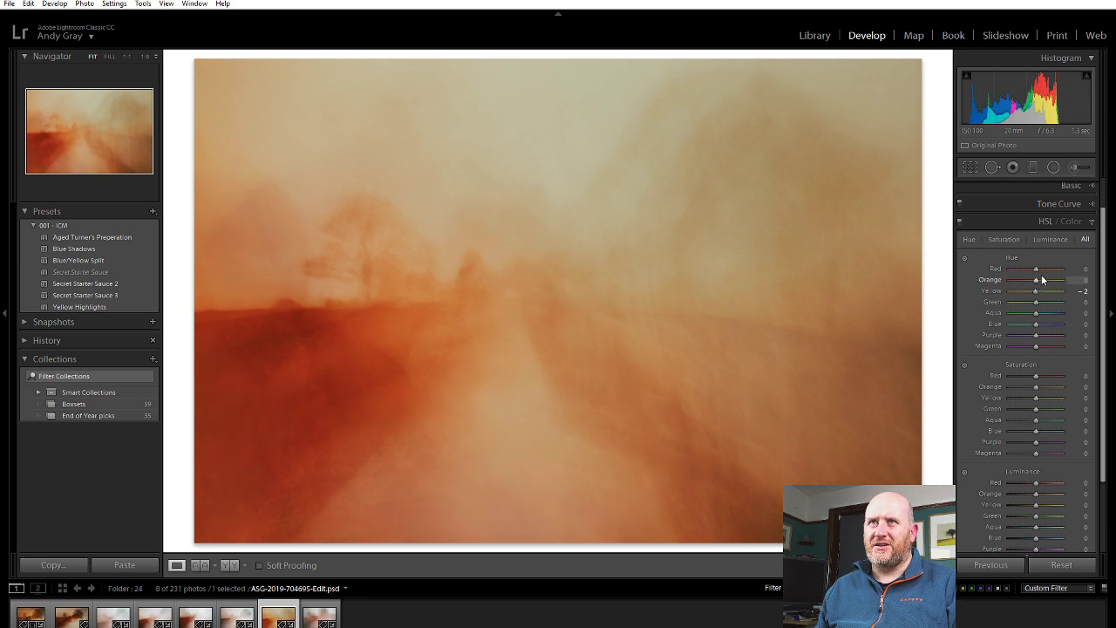
pyautogui.moveTo(1035, 272); pyautogui.dragTo(1053, 275)
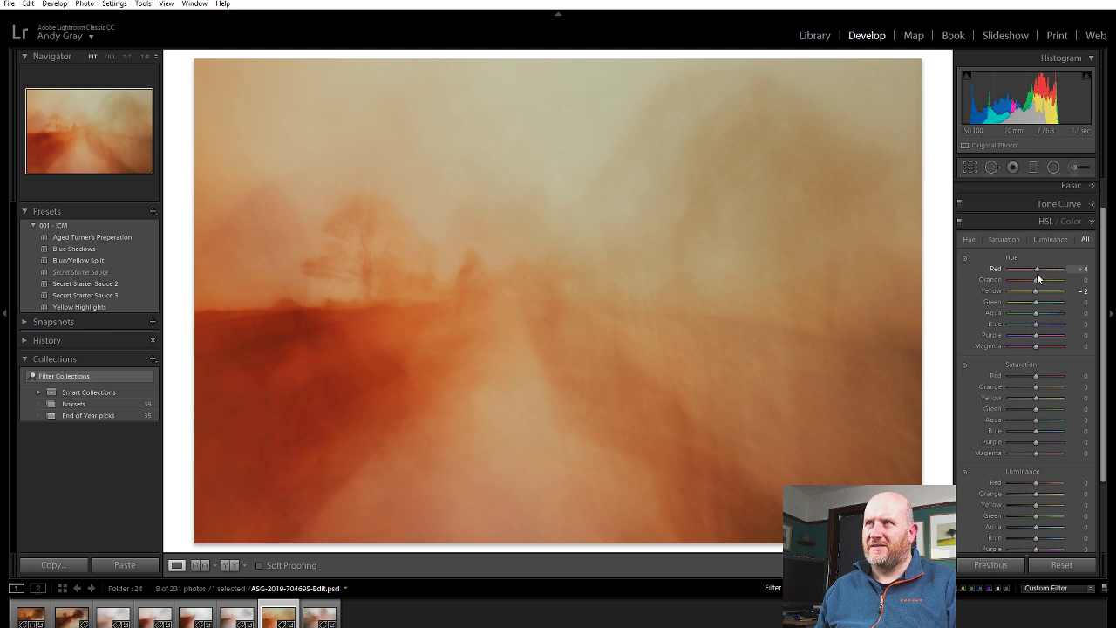
pyautogui.doubleClick(1036, 272)
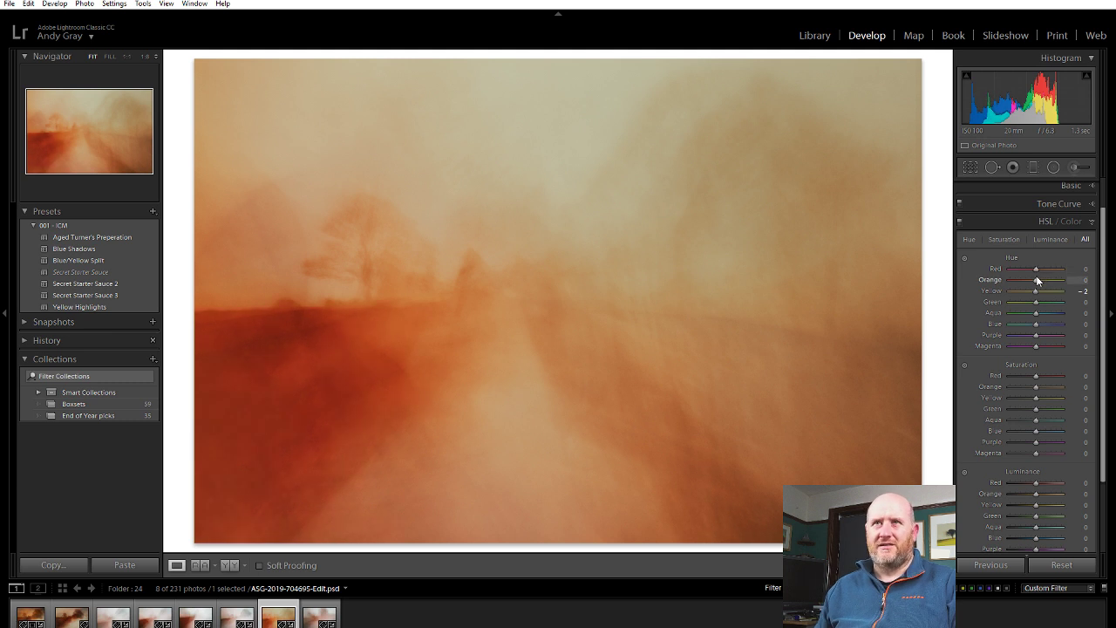
pyautogui.click(1048, 222)
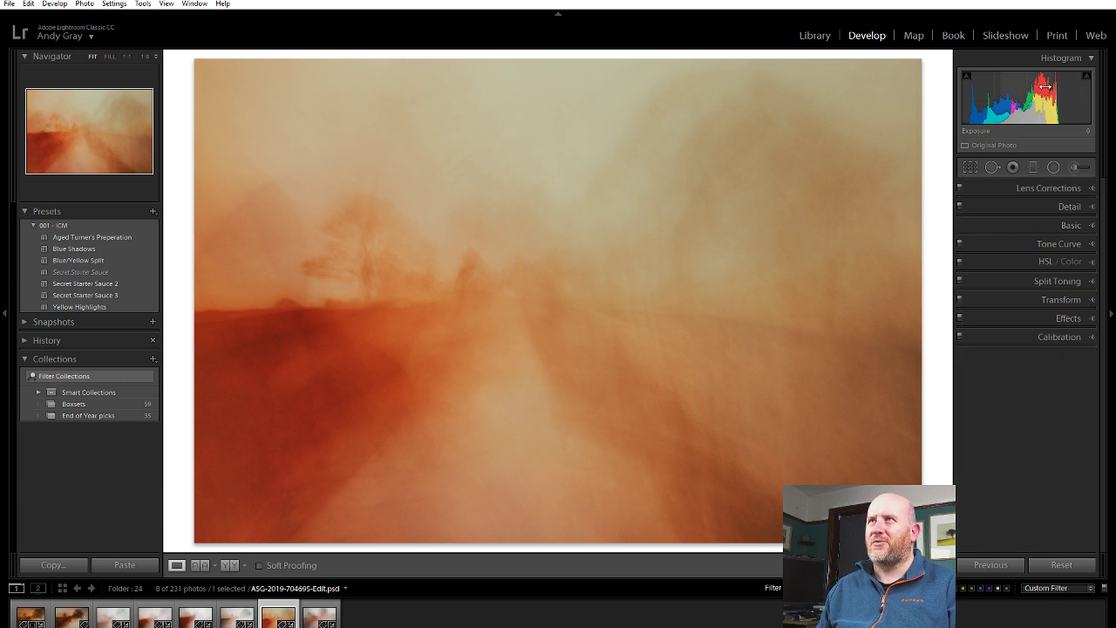
# Create a virtual copy and crop it to a 1 x 1 aspect, framing the small tree, the figure and the path.
pyautogui.rightClick(544, 340)
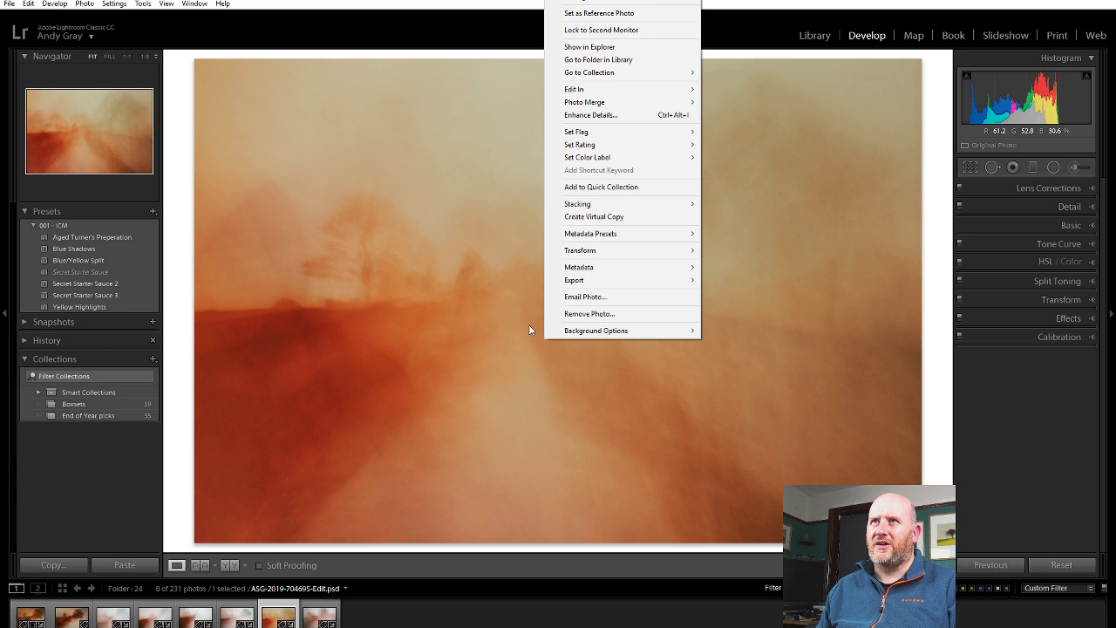
pyautogui.click(599, 218)
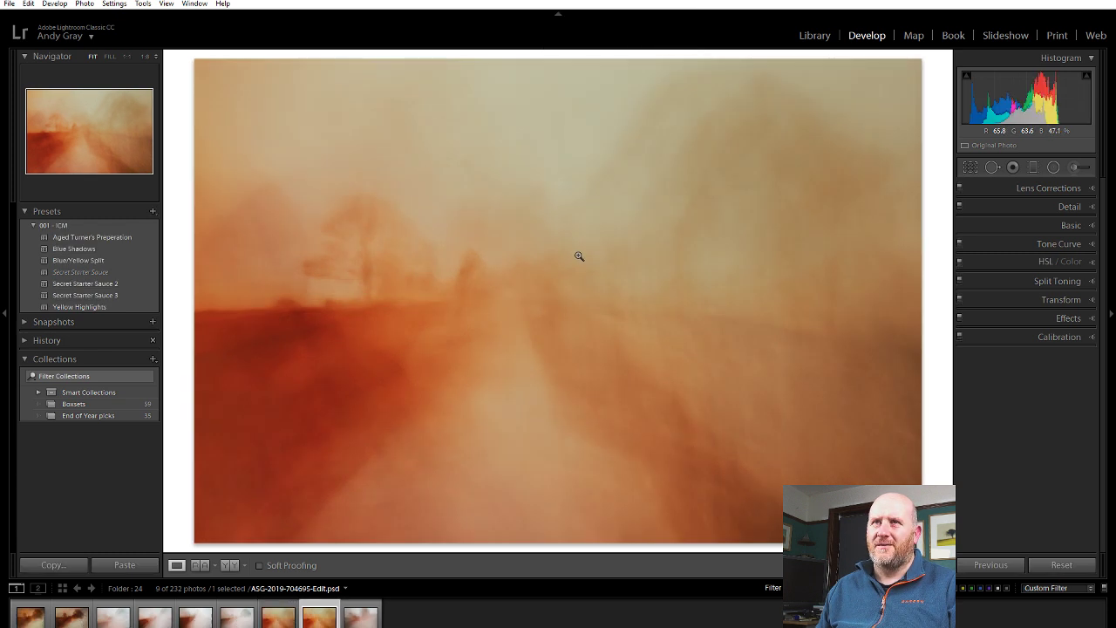
pyautogui.click(974, 167)
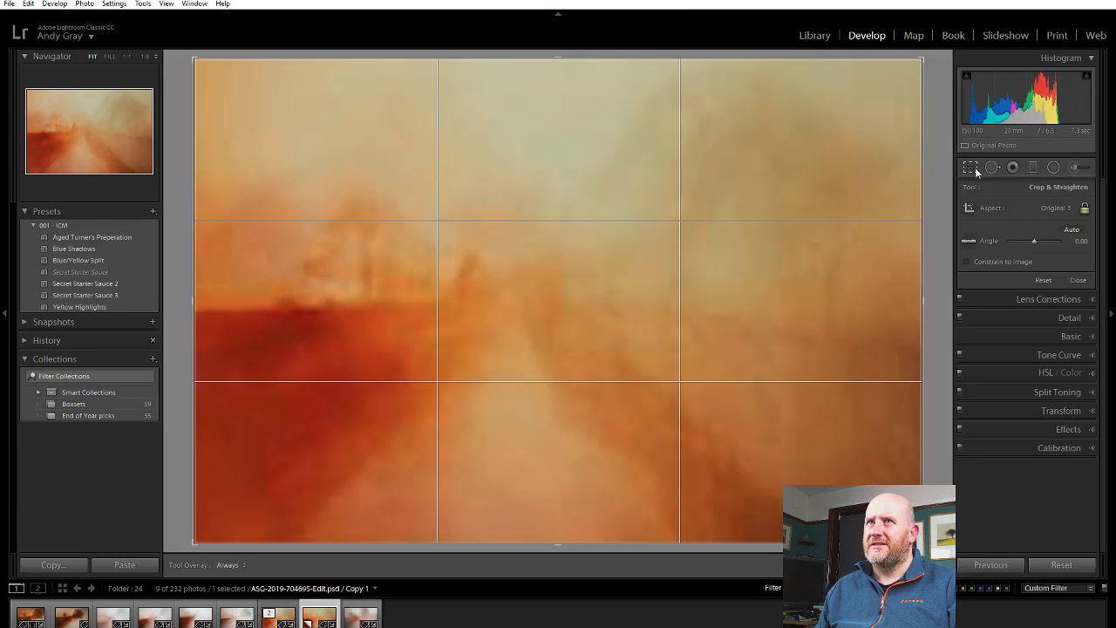
pyautogui.click(1056, 207)
pyautogui.click(997, 265)
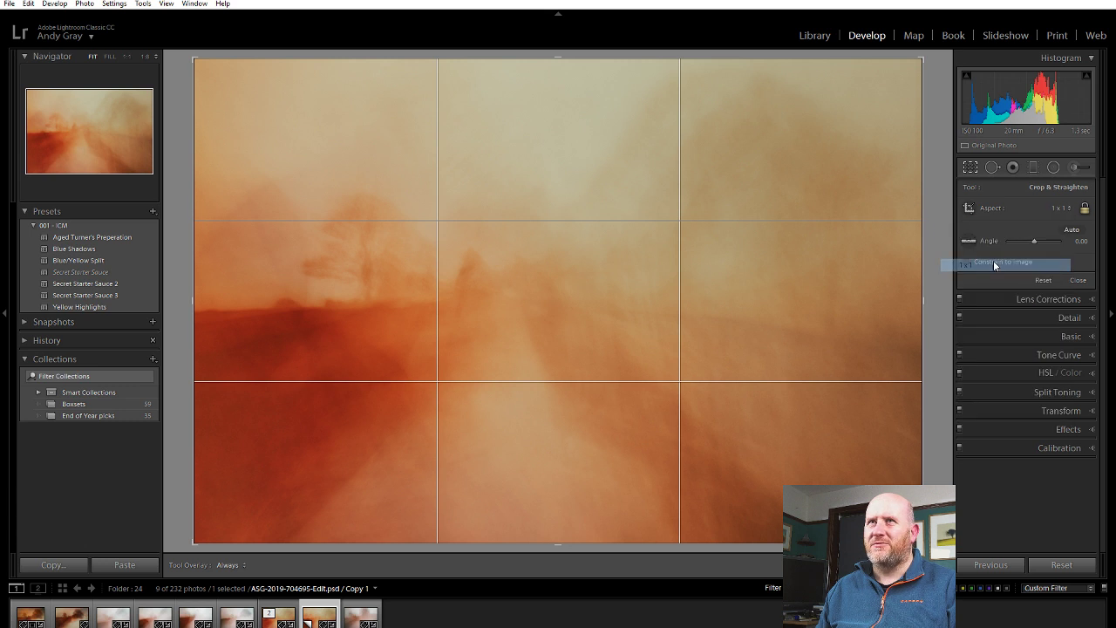
pyautogui.moveTo(673, 330); pyautogui.dragTo(790, 321)
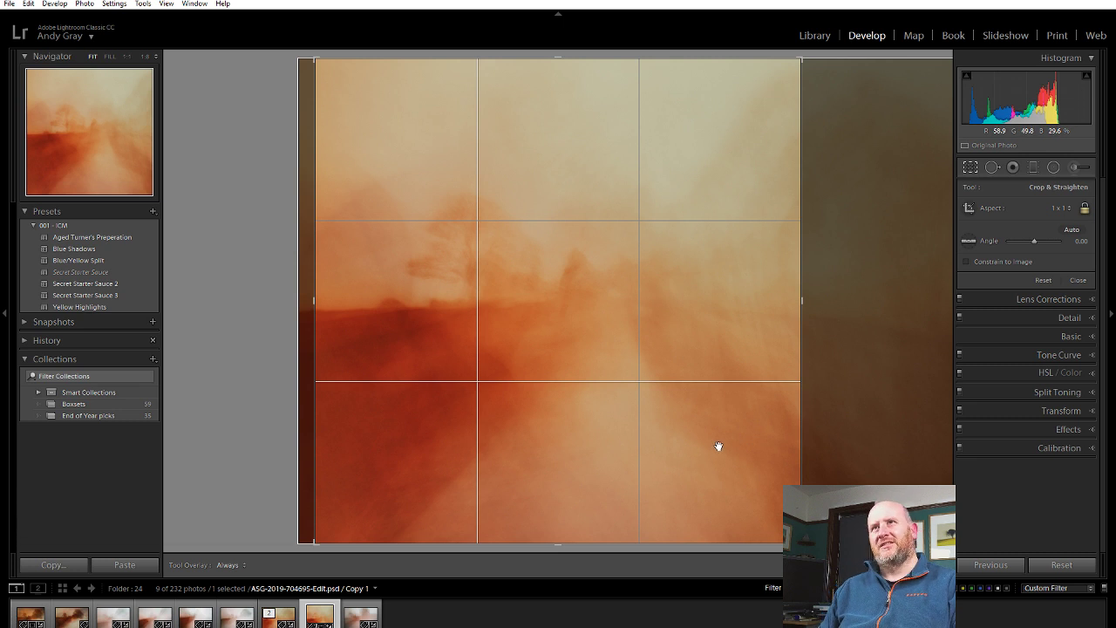
pyautogui.press('Return')
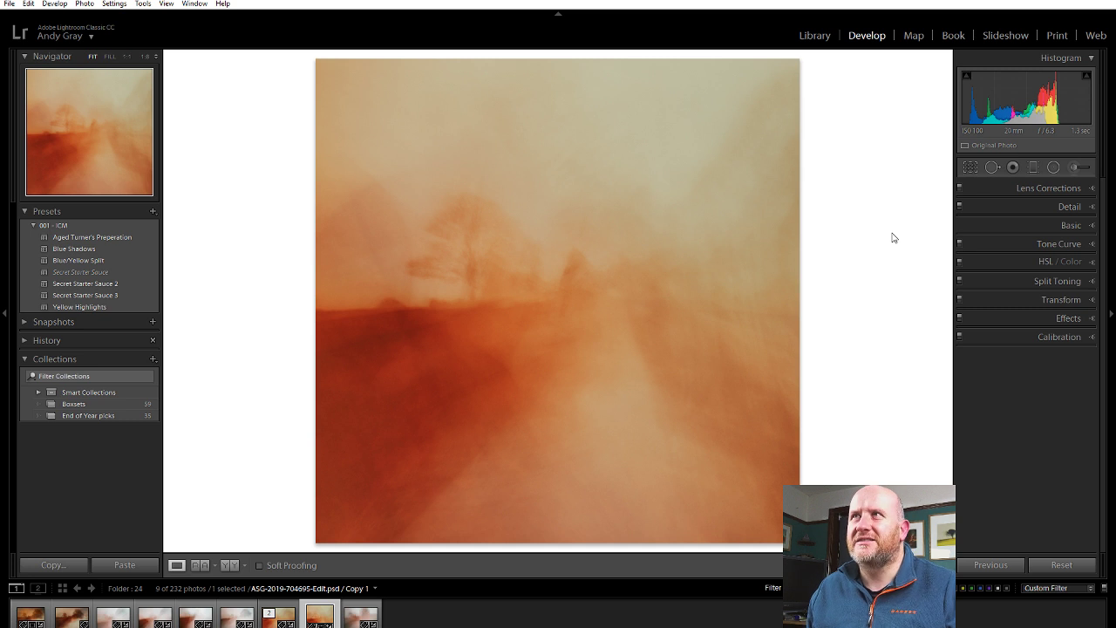
# Reset Vibrance and Saturation to 0 on the square copy, and create another virtual copy from it.
pyautogui.click(1071, 225)
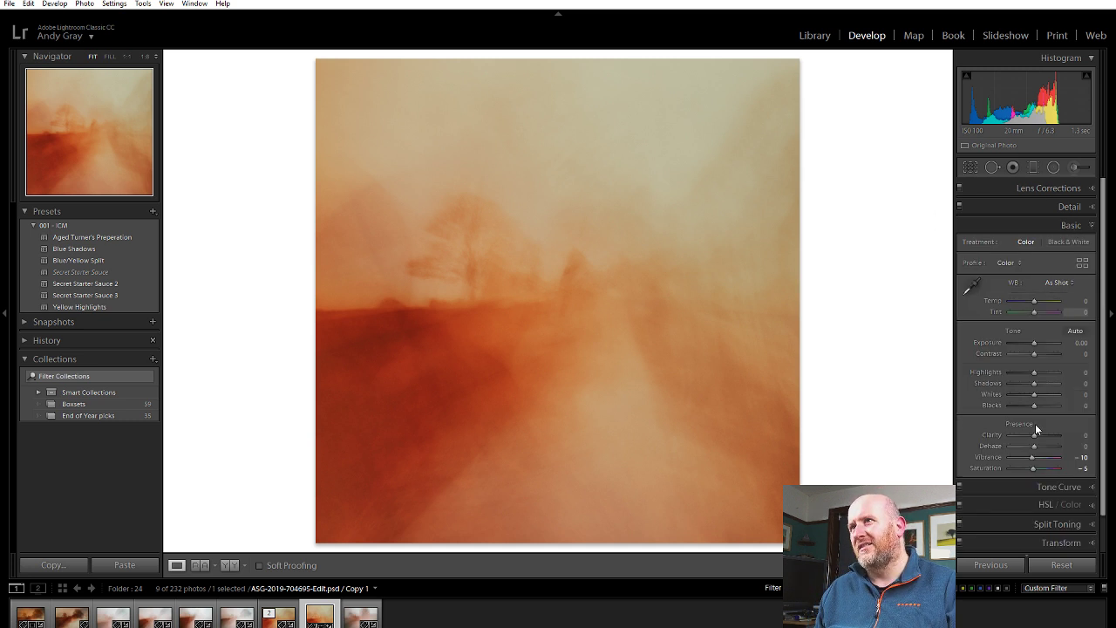
pyautogui.doubleClick(1030, 459)
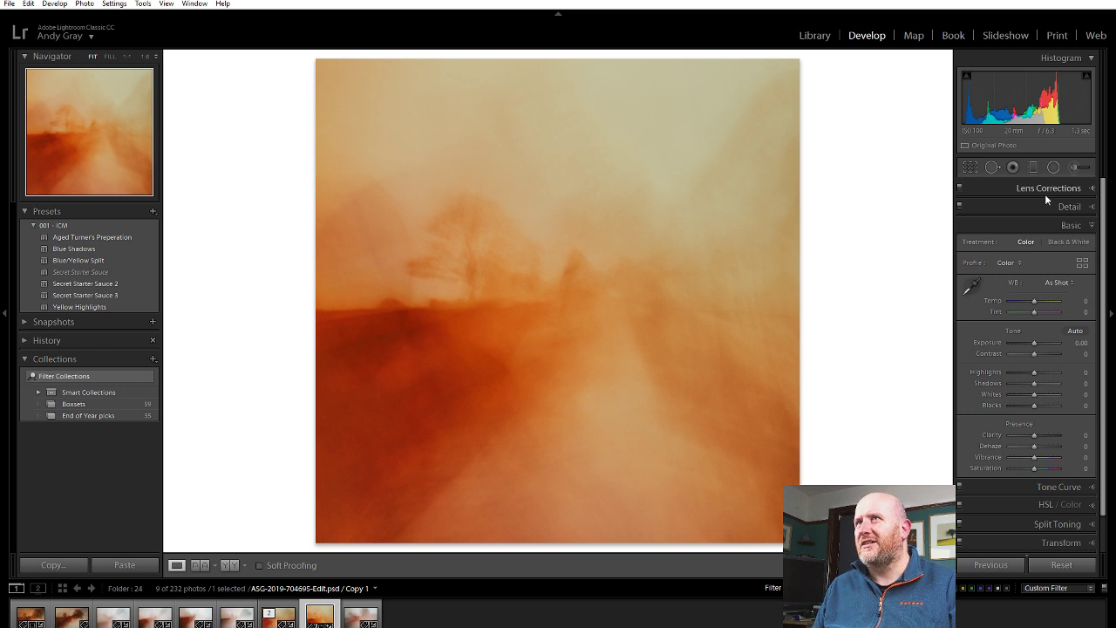
pyautogui.rightClick(570, 322)
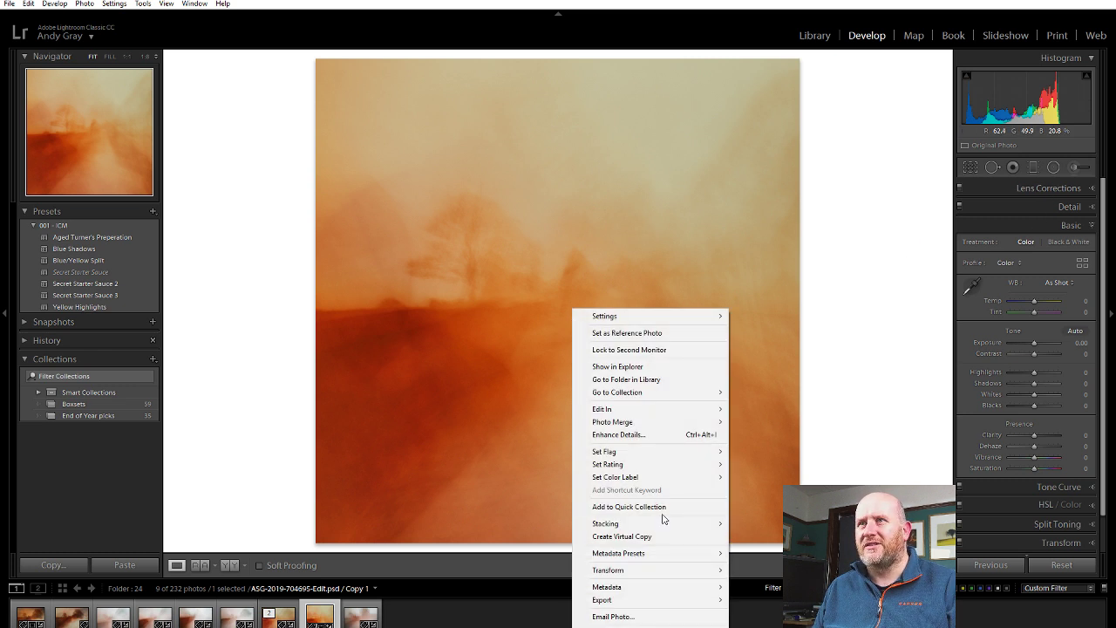
pyautogui.click(644, 536)
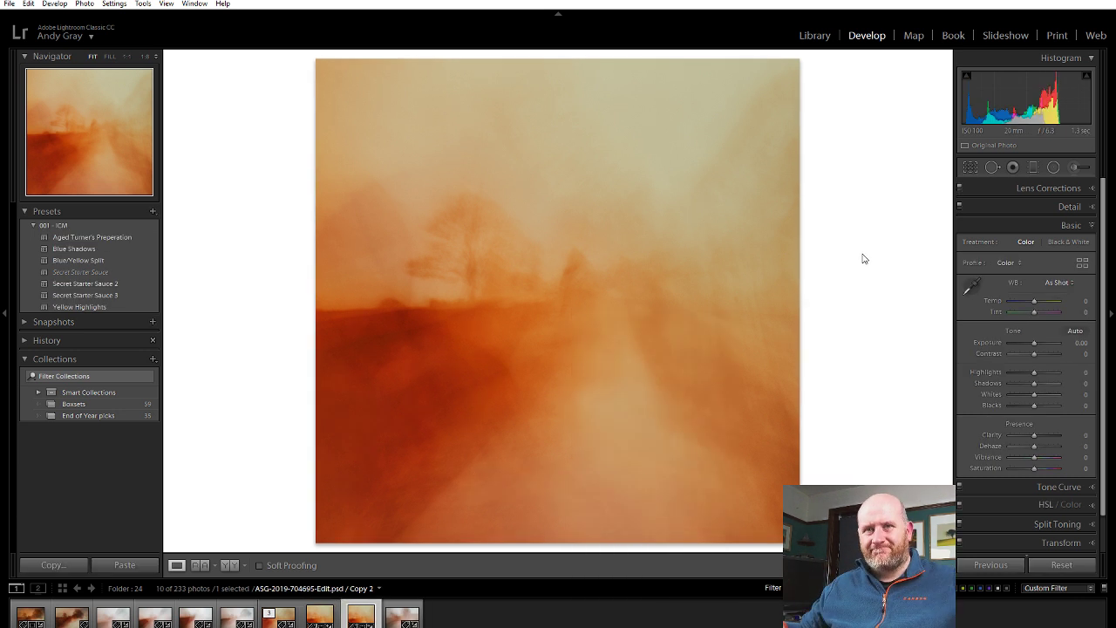
# Crop the new copy to a 2 x 1 aspect across the photo's full width, keeping the sky and trimming the foreground.
pyautogui.click(971, 168)
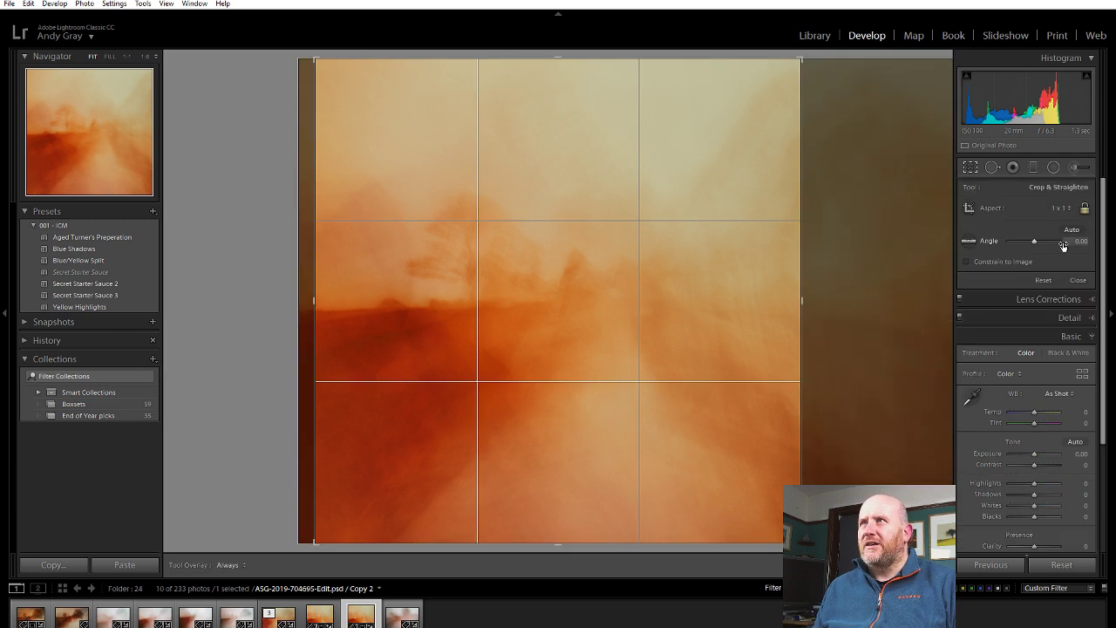
pyautogui.click(1059, 209)
pyautogui.click(1001, 393)
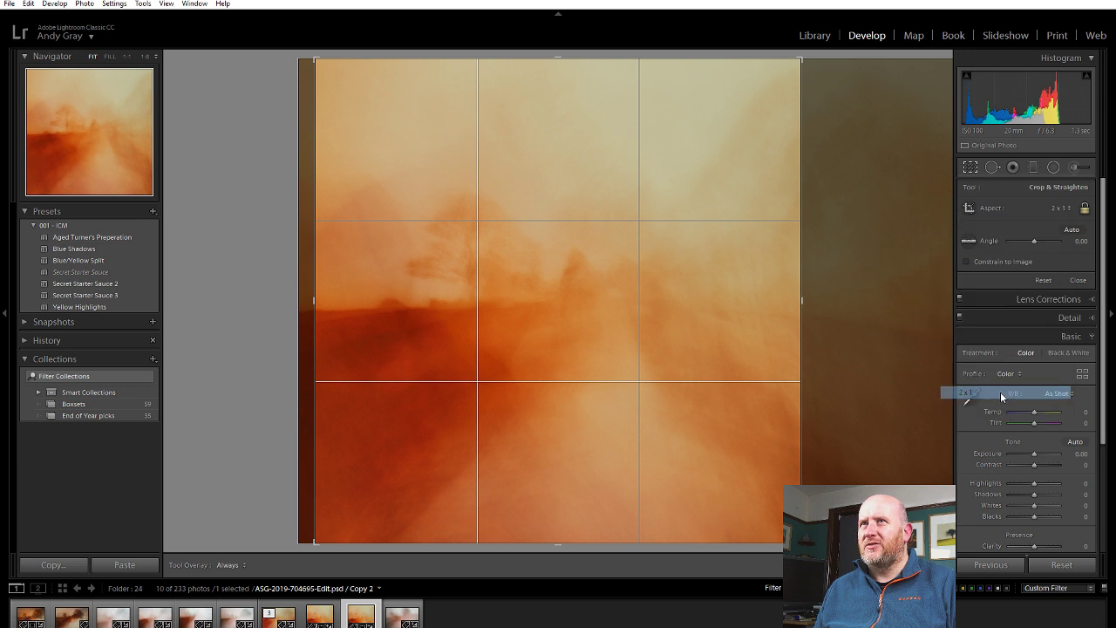
pyautogui.moveTo(313, 301); pyautogui.dragTo(216, 306)
pyautogui.moveTo(811, 303); pyautogui.dragTo(954, 312)
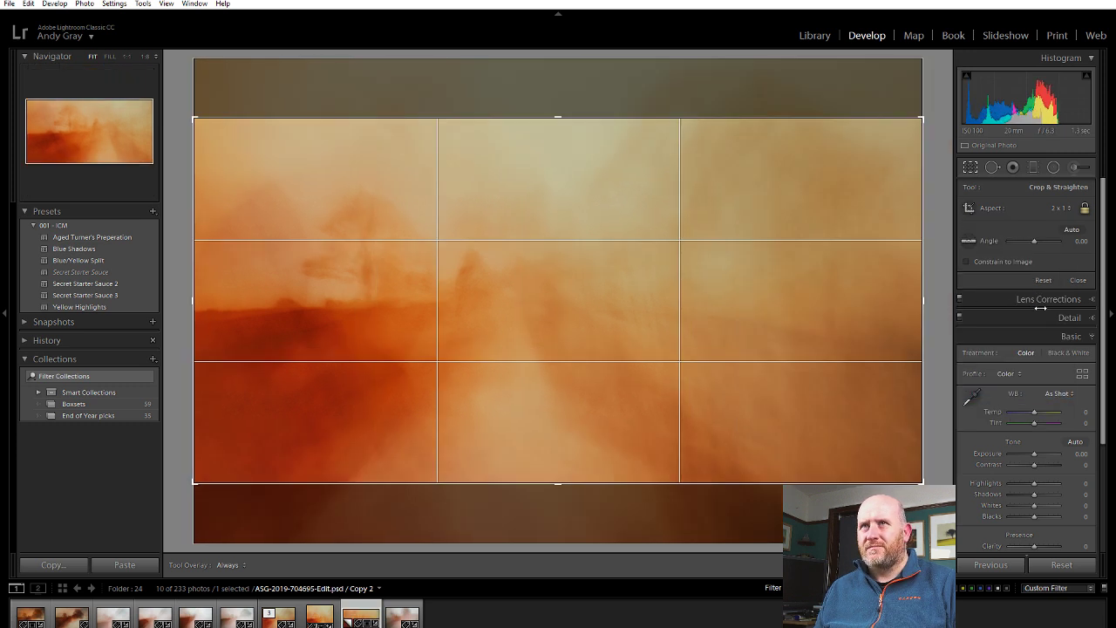
pyautogui.moveTo(759, 323); pyautogui.dragTo(770, 392)
pyautogui.press('Return')
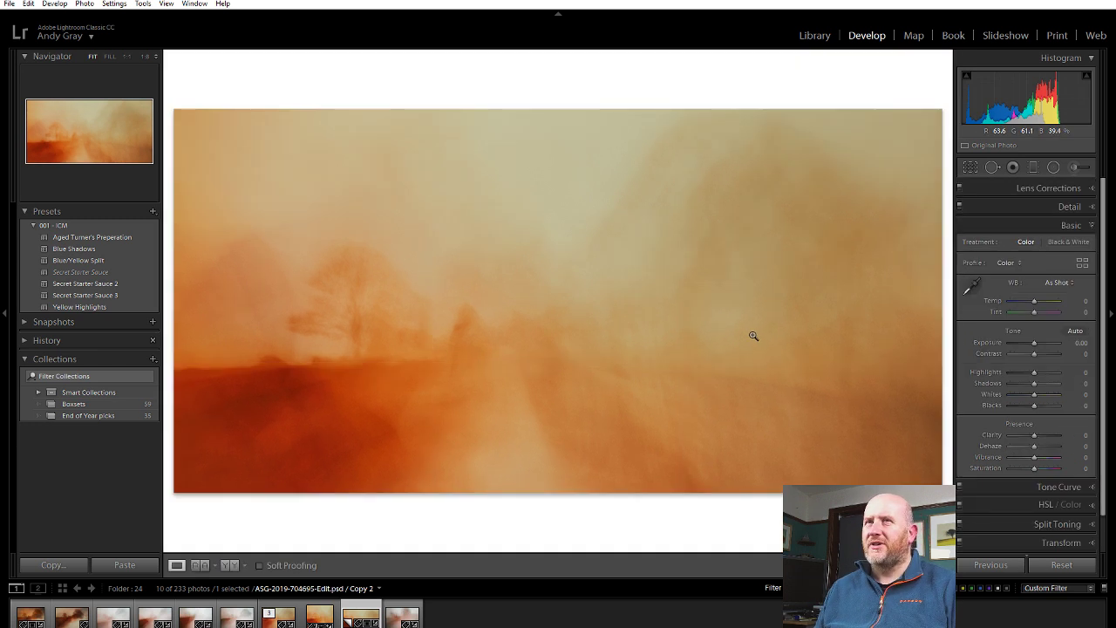
# Rotate the image slightly counter-clockwise within the 2 x 1 crop and apply the crop.
pyautogui.click(967, 165)
pyautogui.moveTo(935, 117); pyautogui.dragTo(953, 94)
pyautogui.press('Return')
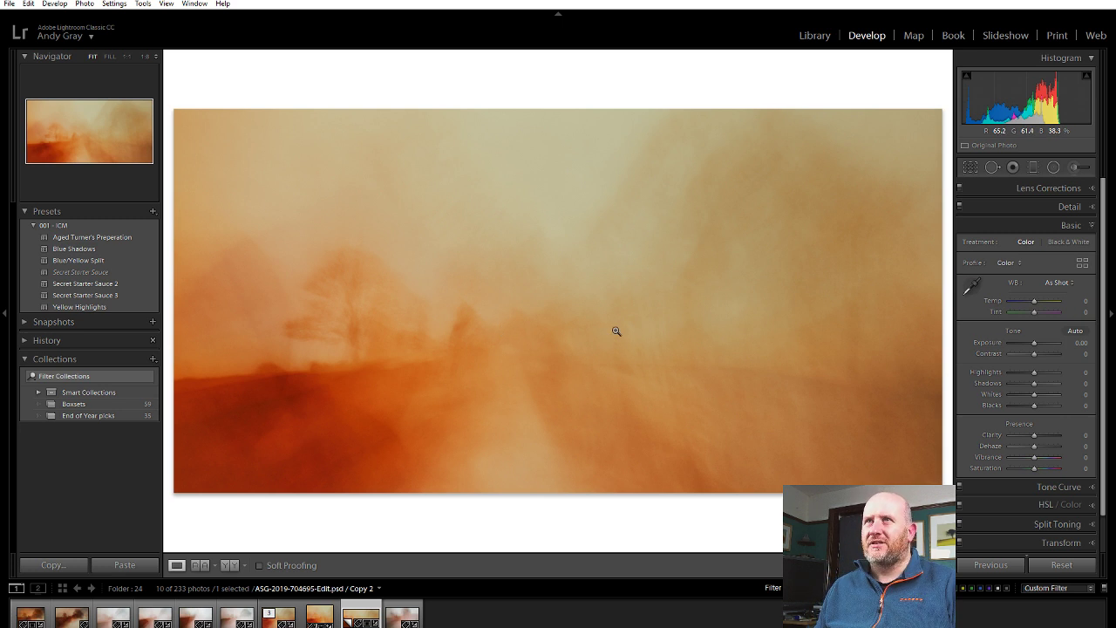
# Create another virtual copy from the 2 x 1 cropped version.
pyautogui.rightClick(560, 310)
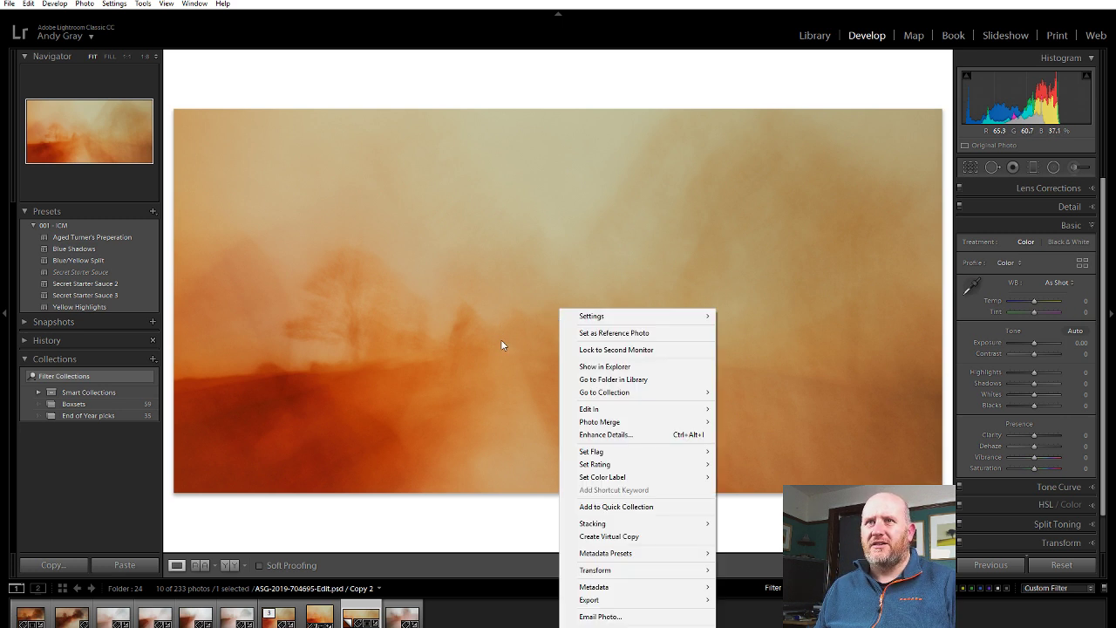
pyautogui.moveTo(683, 414)
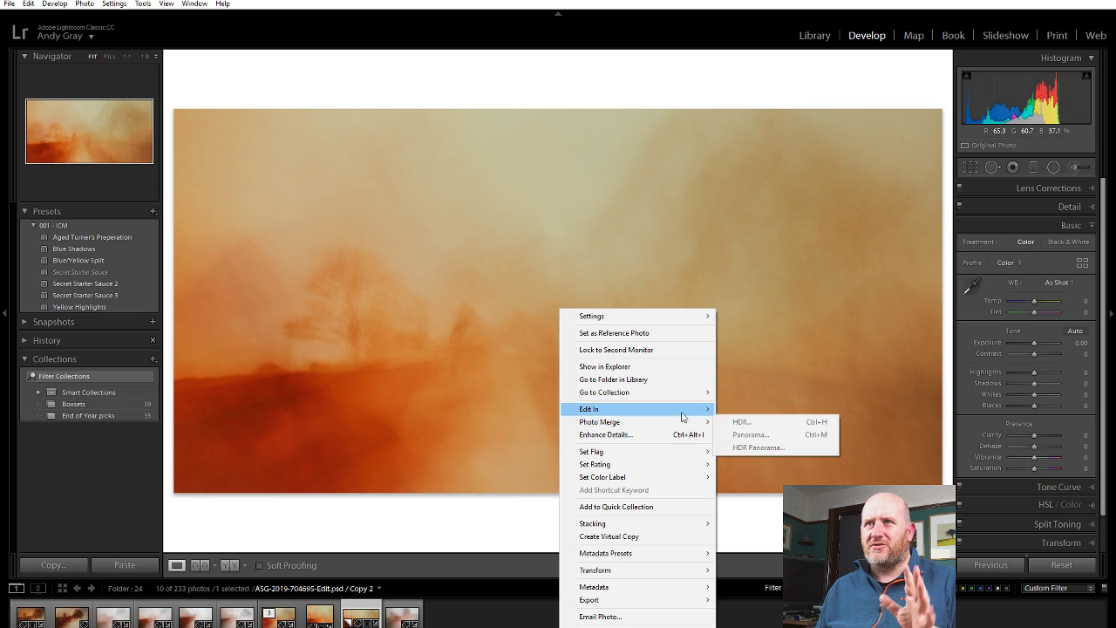
pyautogui.click(656, 537)
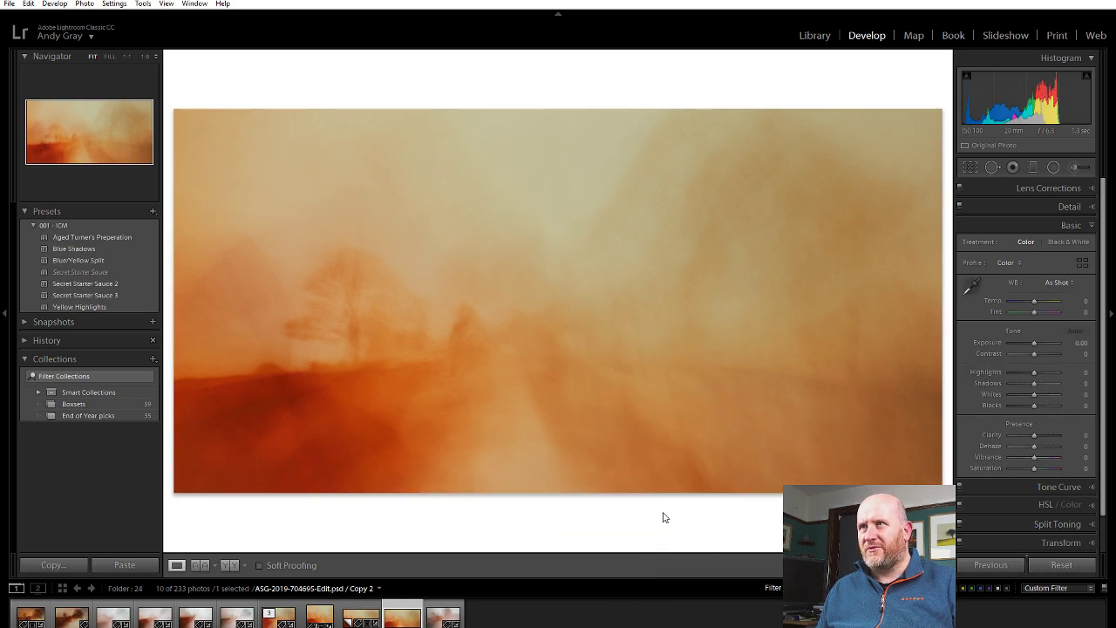
# Crop the newest copy to an 18 x 10 aspect, extend the crop downward to include more foreground, and apply it.
pyautogui.click(972, 168)
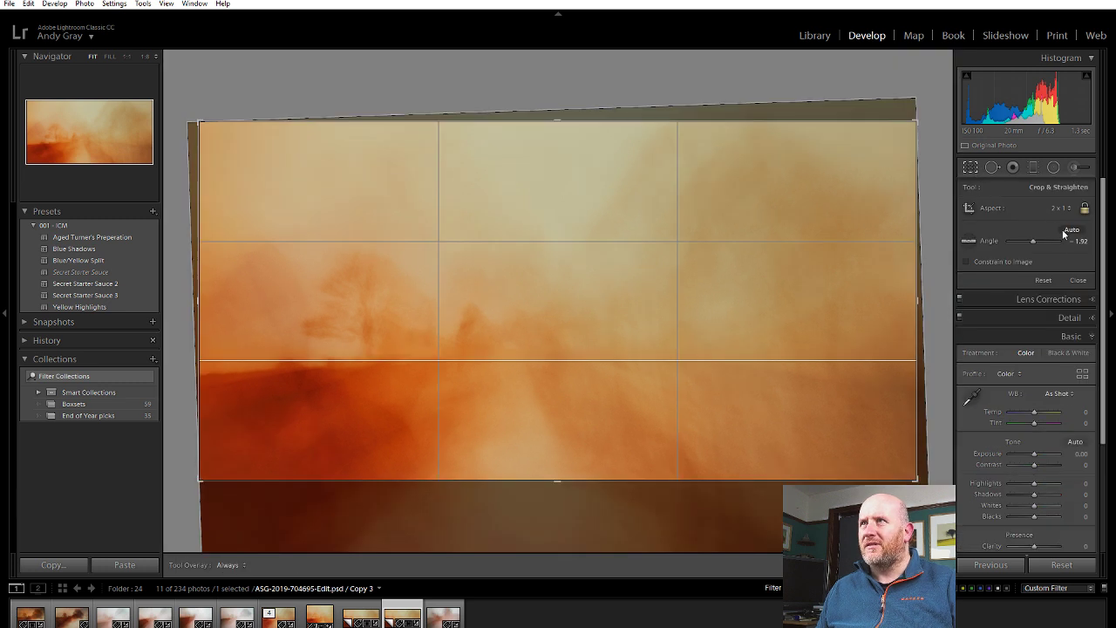
pyautogui.click(1069, 213)
pyautogui.click(994, 416)
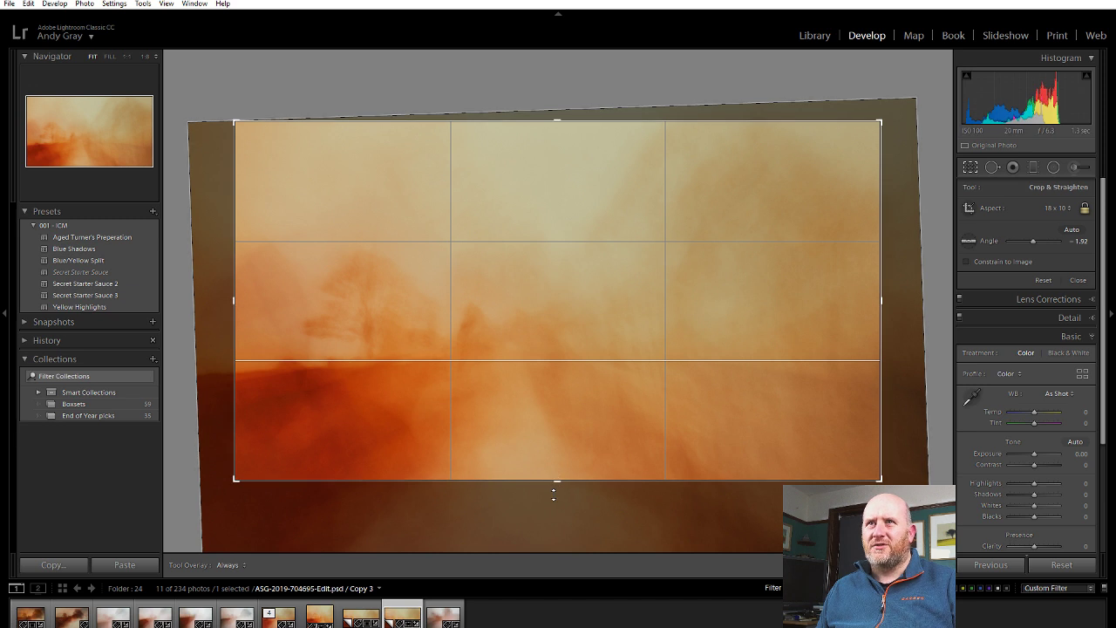
pyautogui.moveTo(553, 494); pyautogui.dragTo(549, 523)
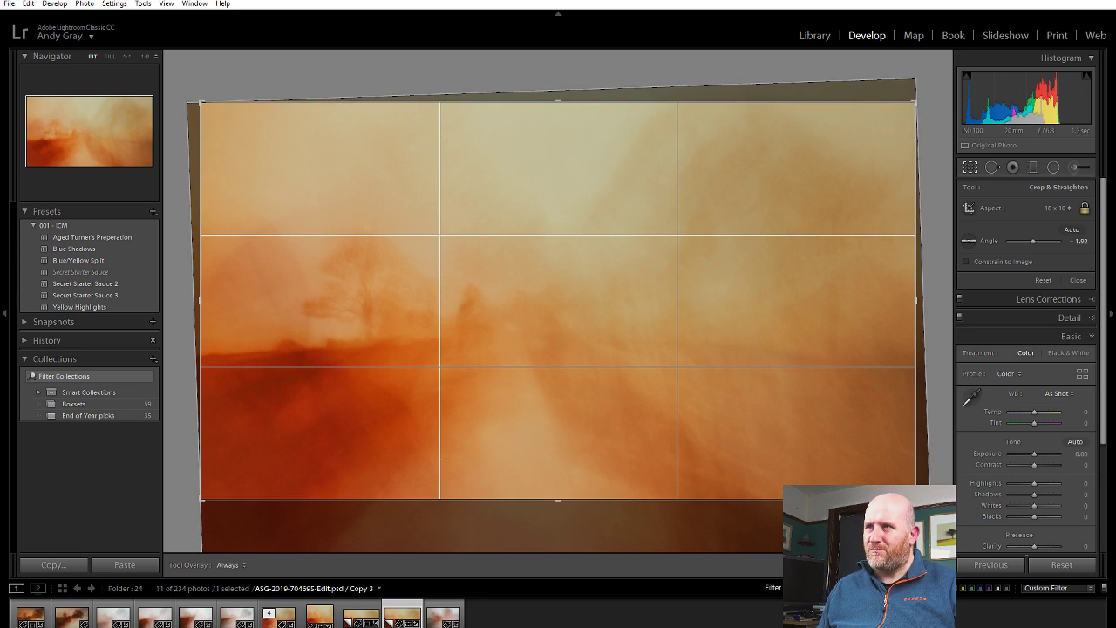
pyautogui.press('Return')
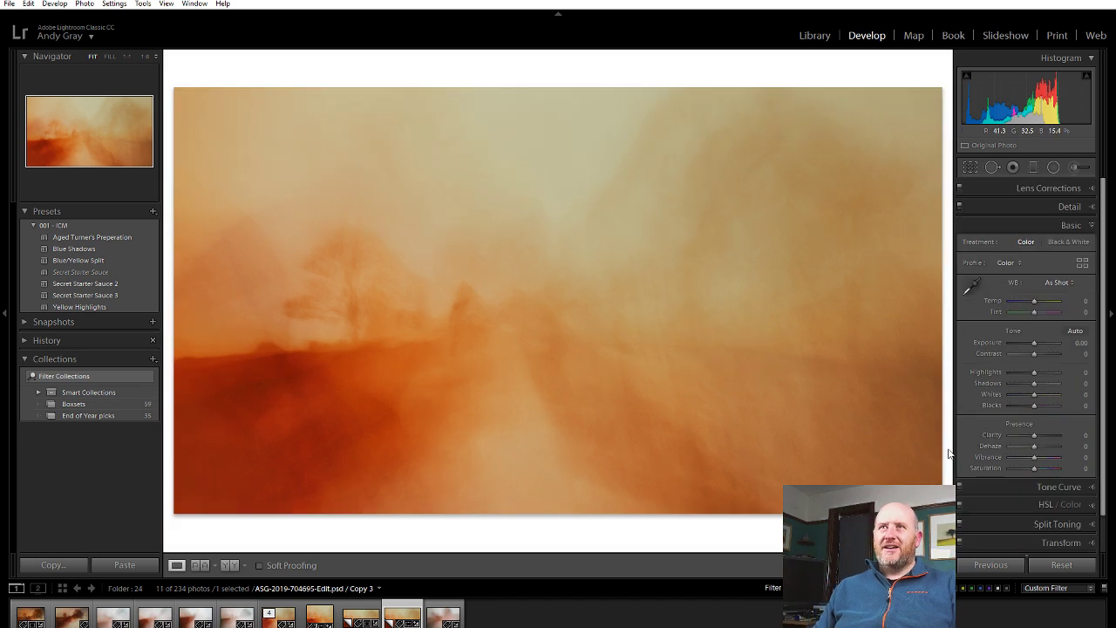
# Compare the 2 x 1 and 18 x 10 cropped copies in the Library by alternating between them.
pyautogui.click(815, 36)
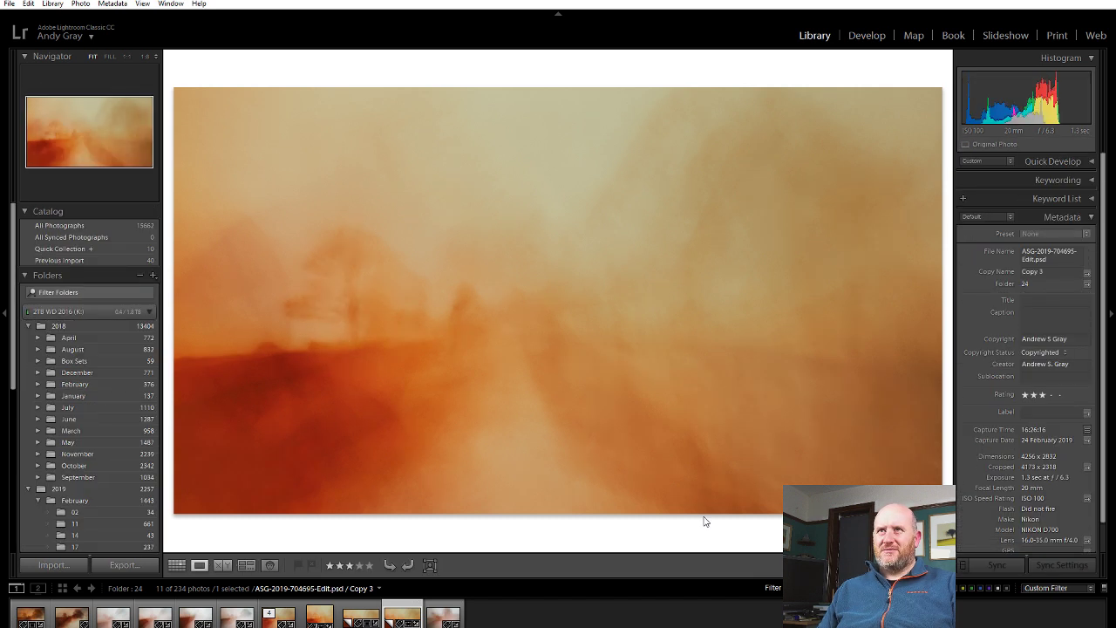
pyautogui.press('Left')
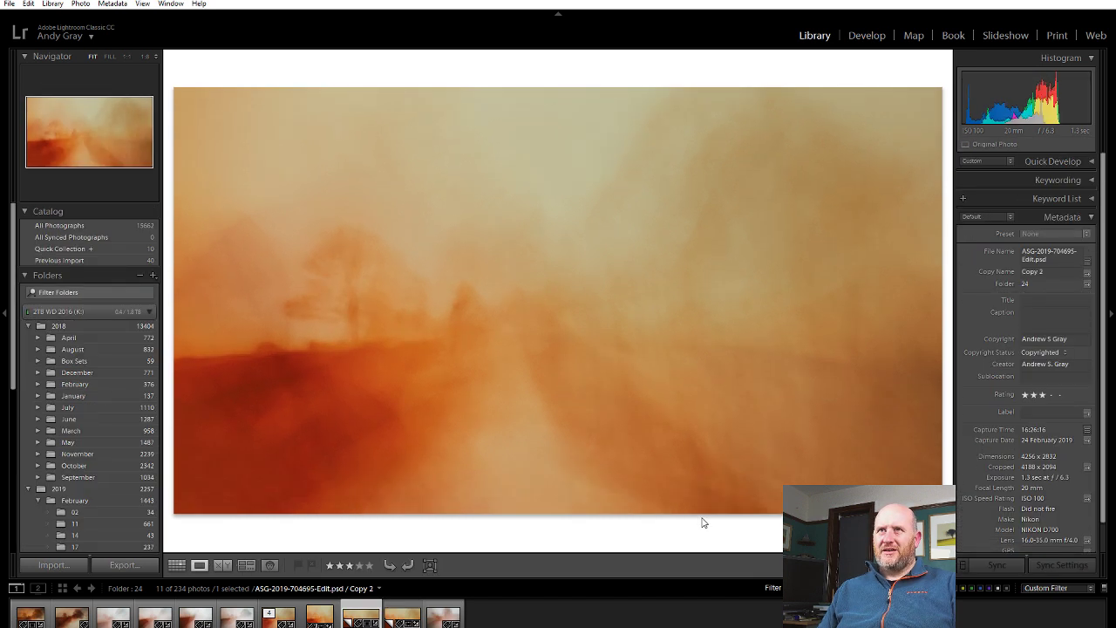
pyautogui.press('Right')
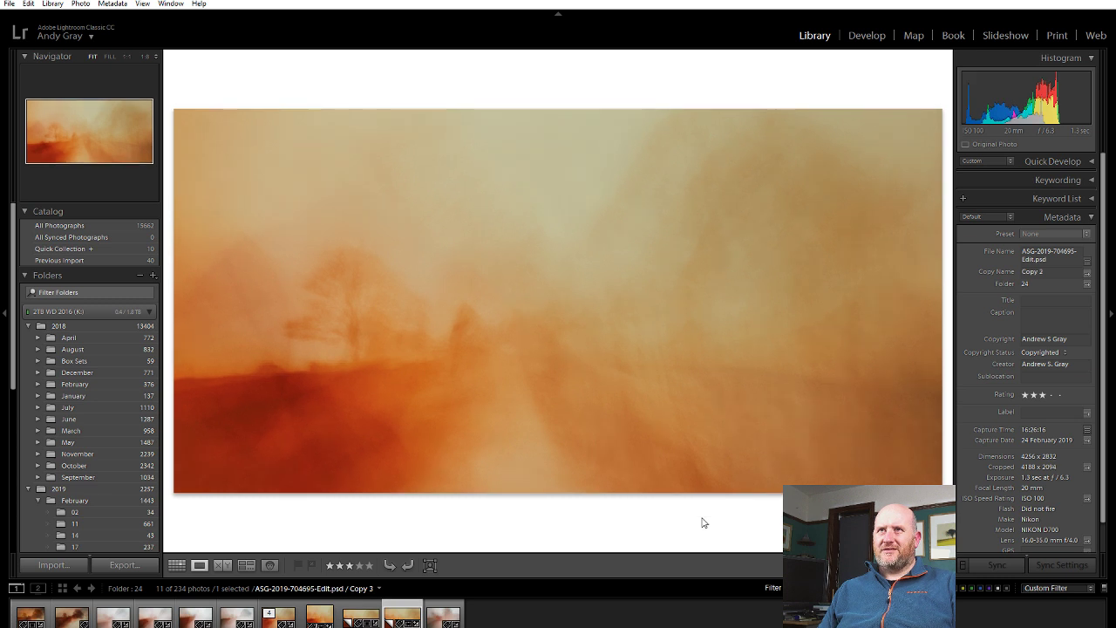
pyautogui.press('Left')
pyautogui.press('Right')
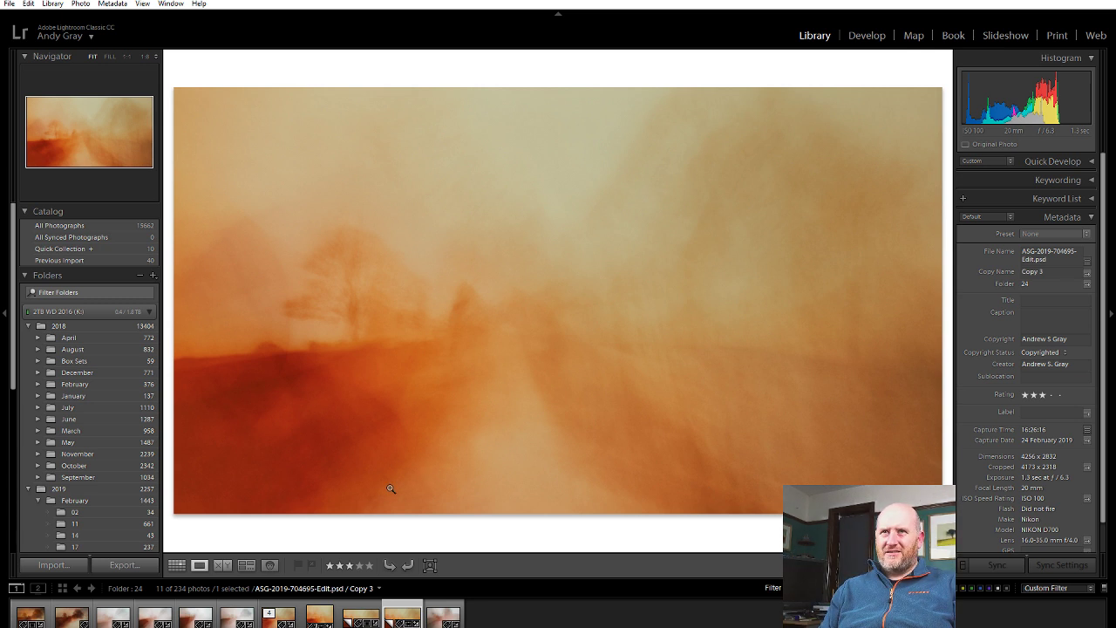
pyautogui.press('Left')
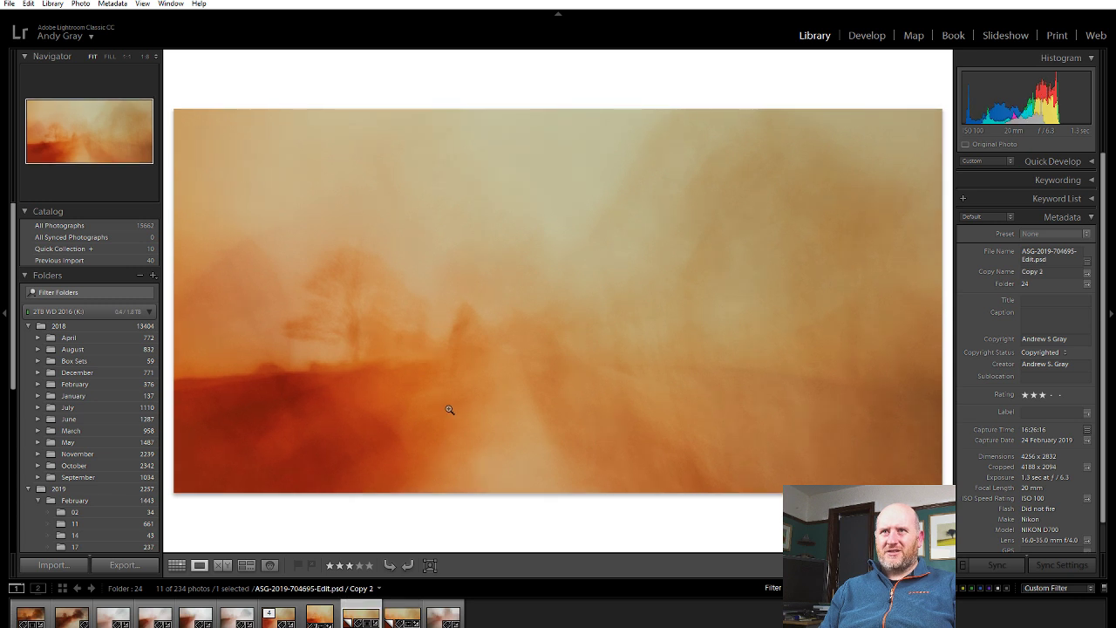
pyautogui.press('Right')
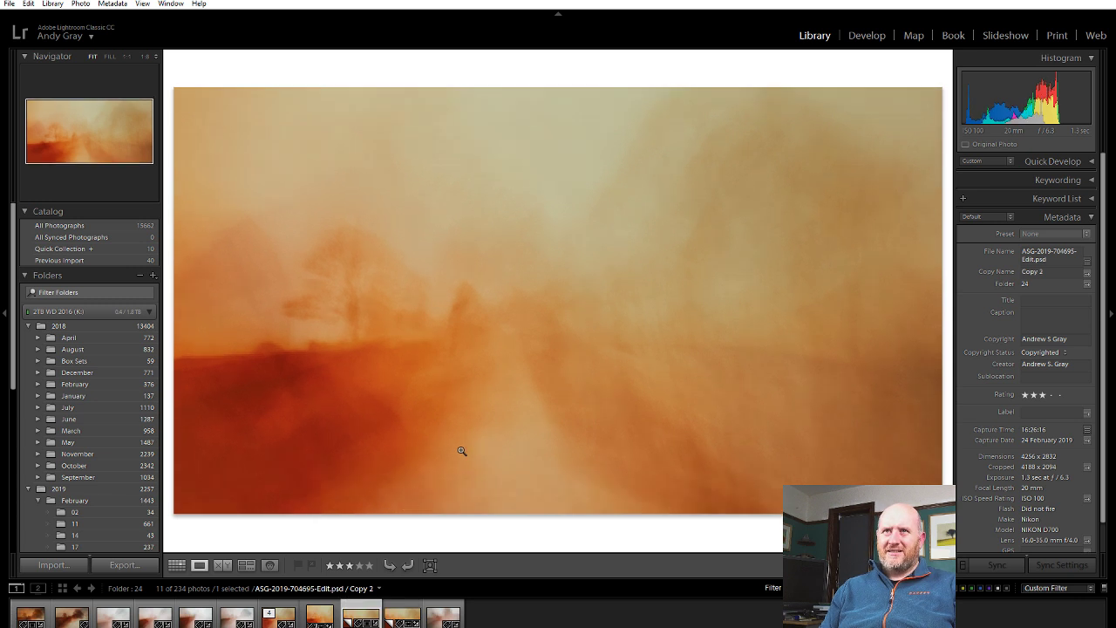